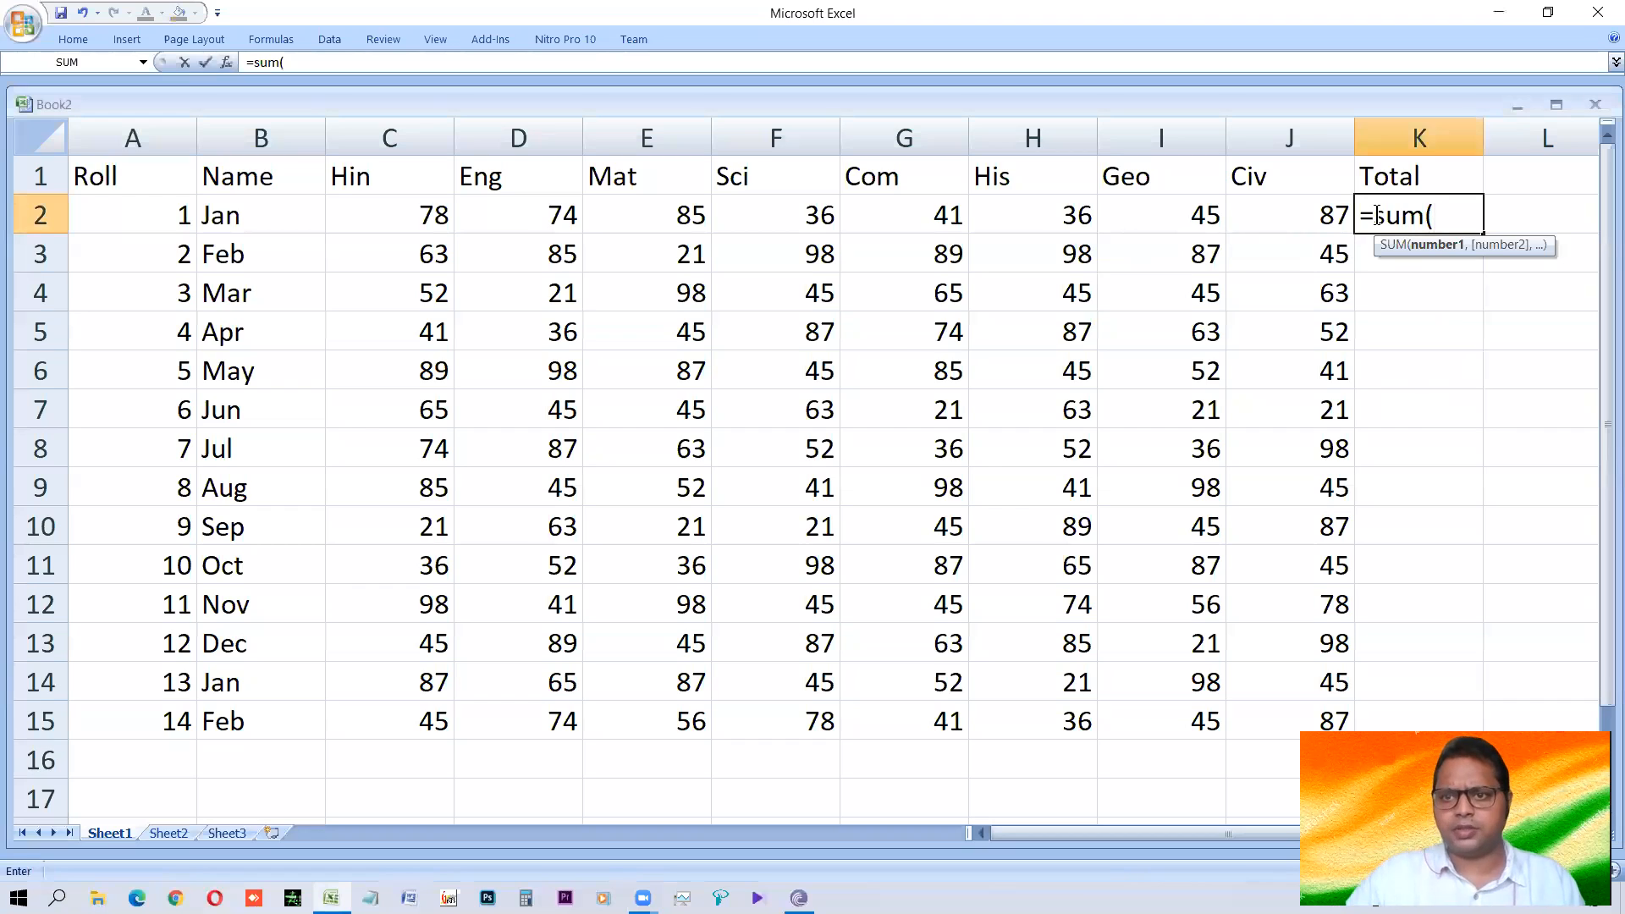
Try totalling the first row's marks in K2 with =C2+D2, and undo the entry.
key("Escape")
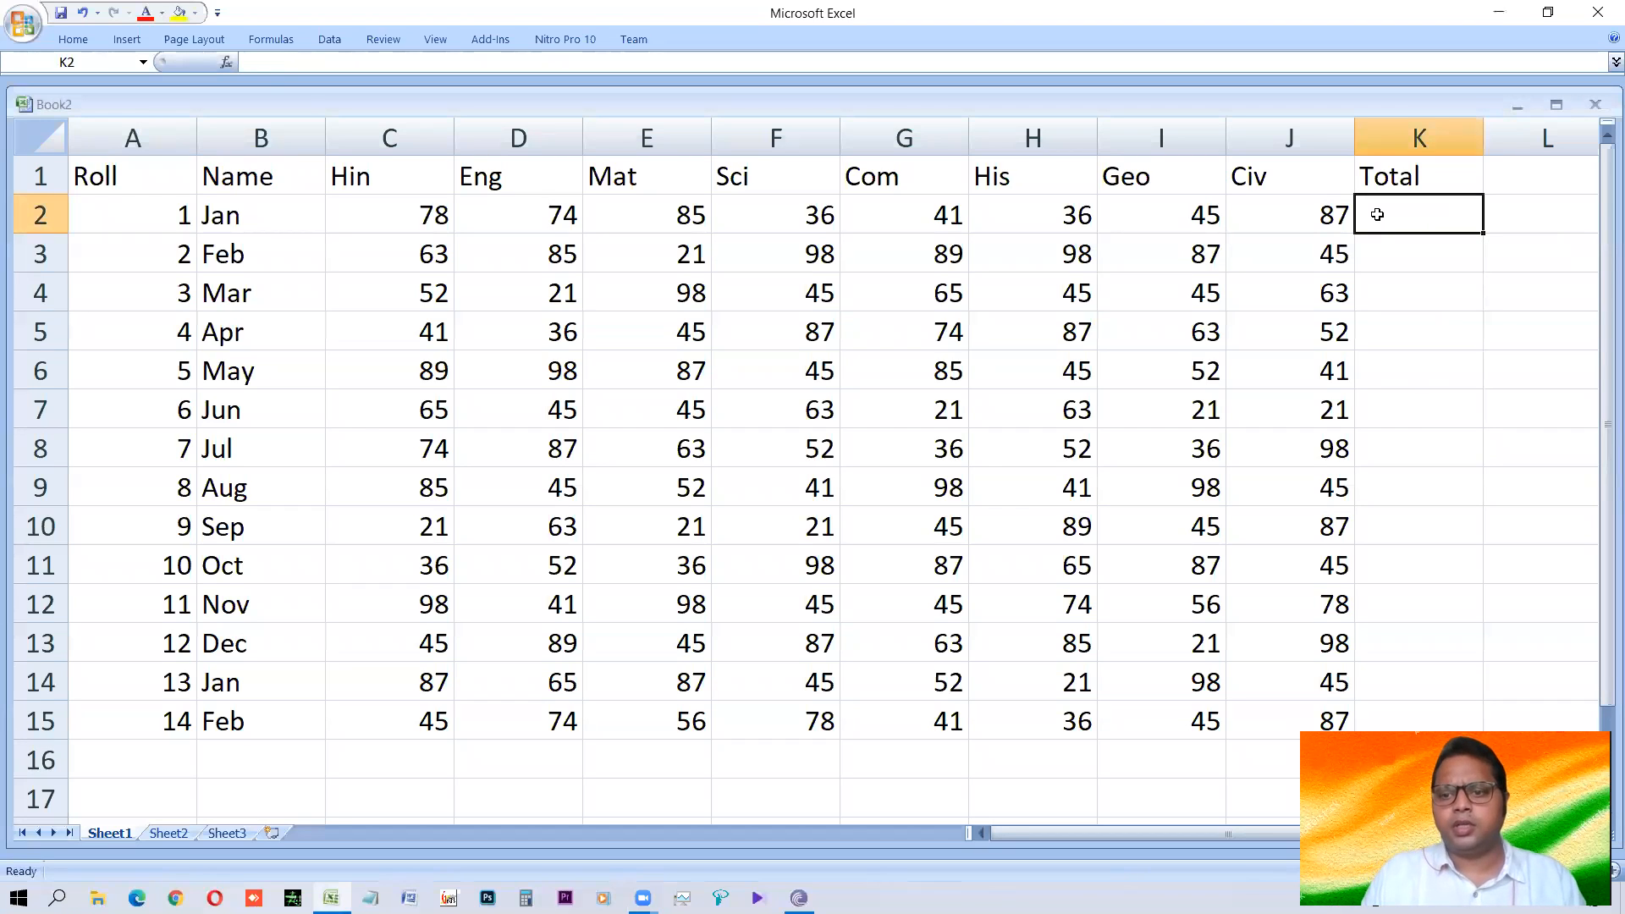
type("=")
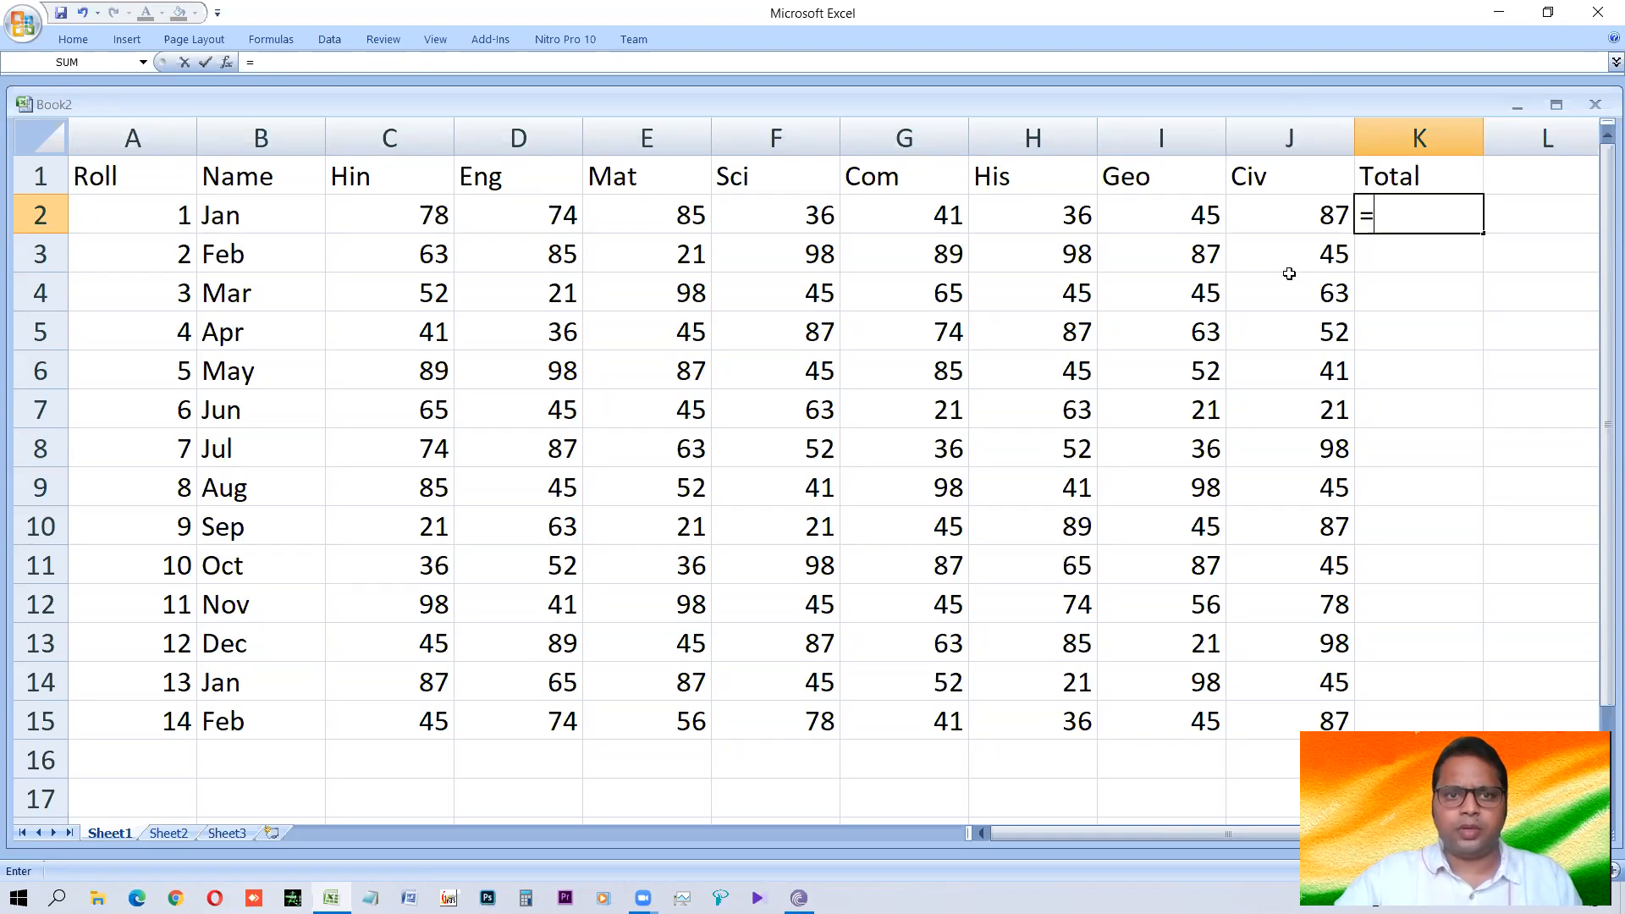
left_click(412, 225)
type("+")
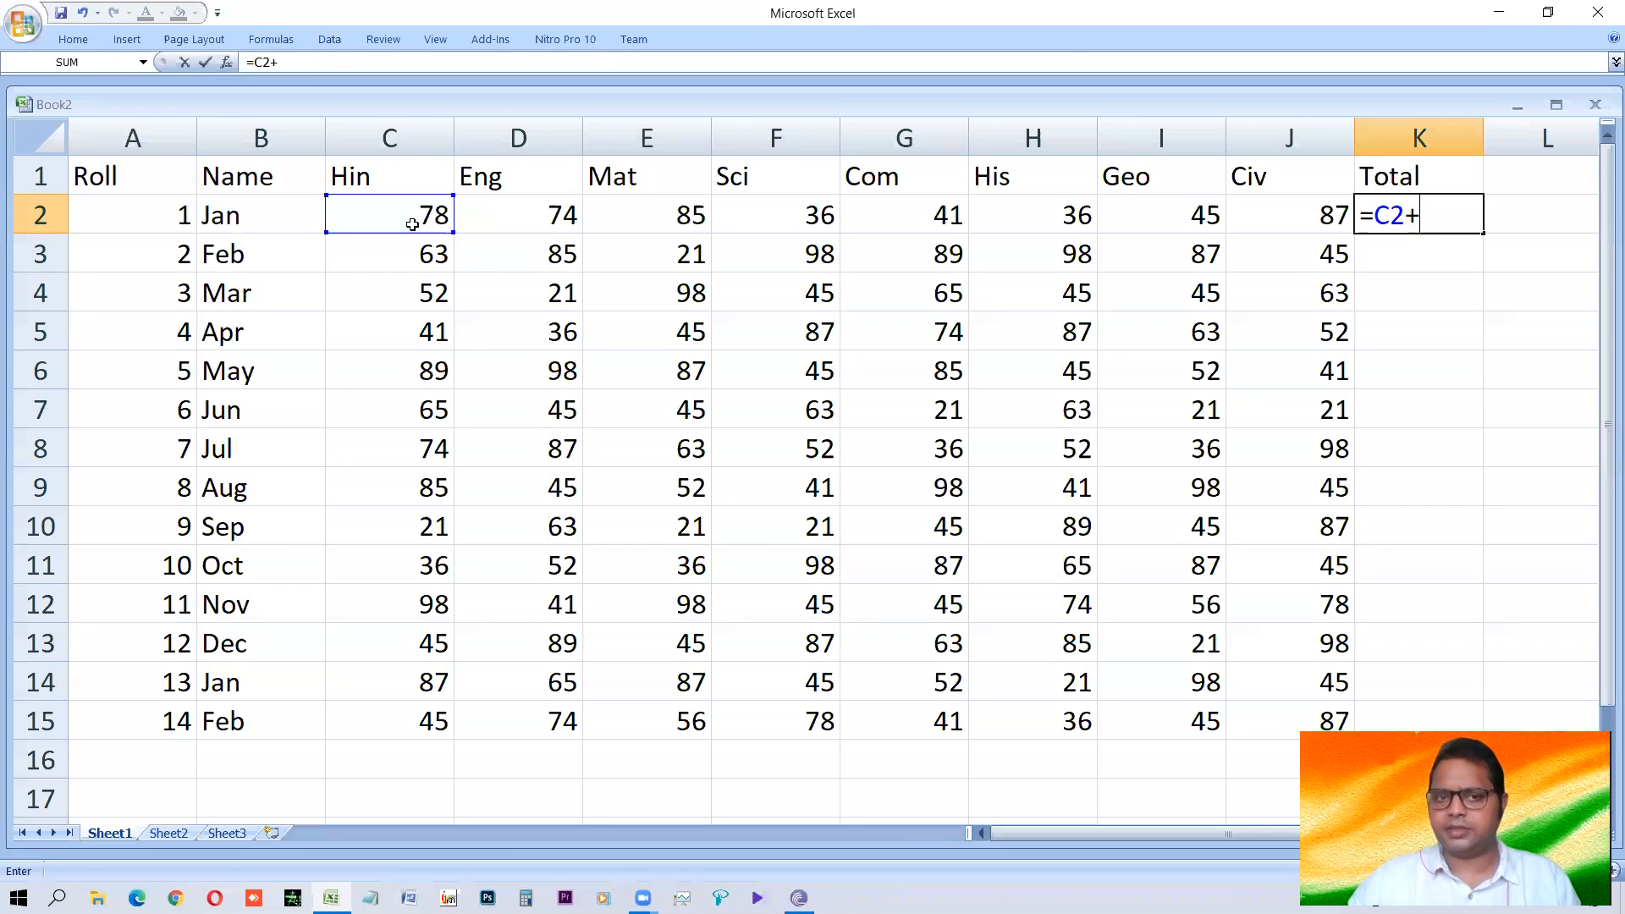
left_click(529, 211)
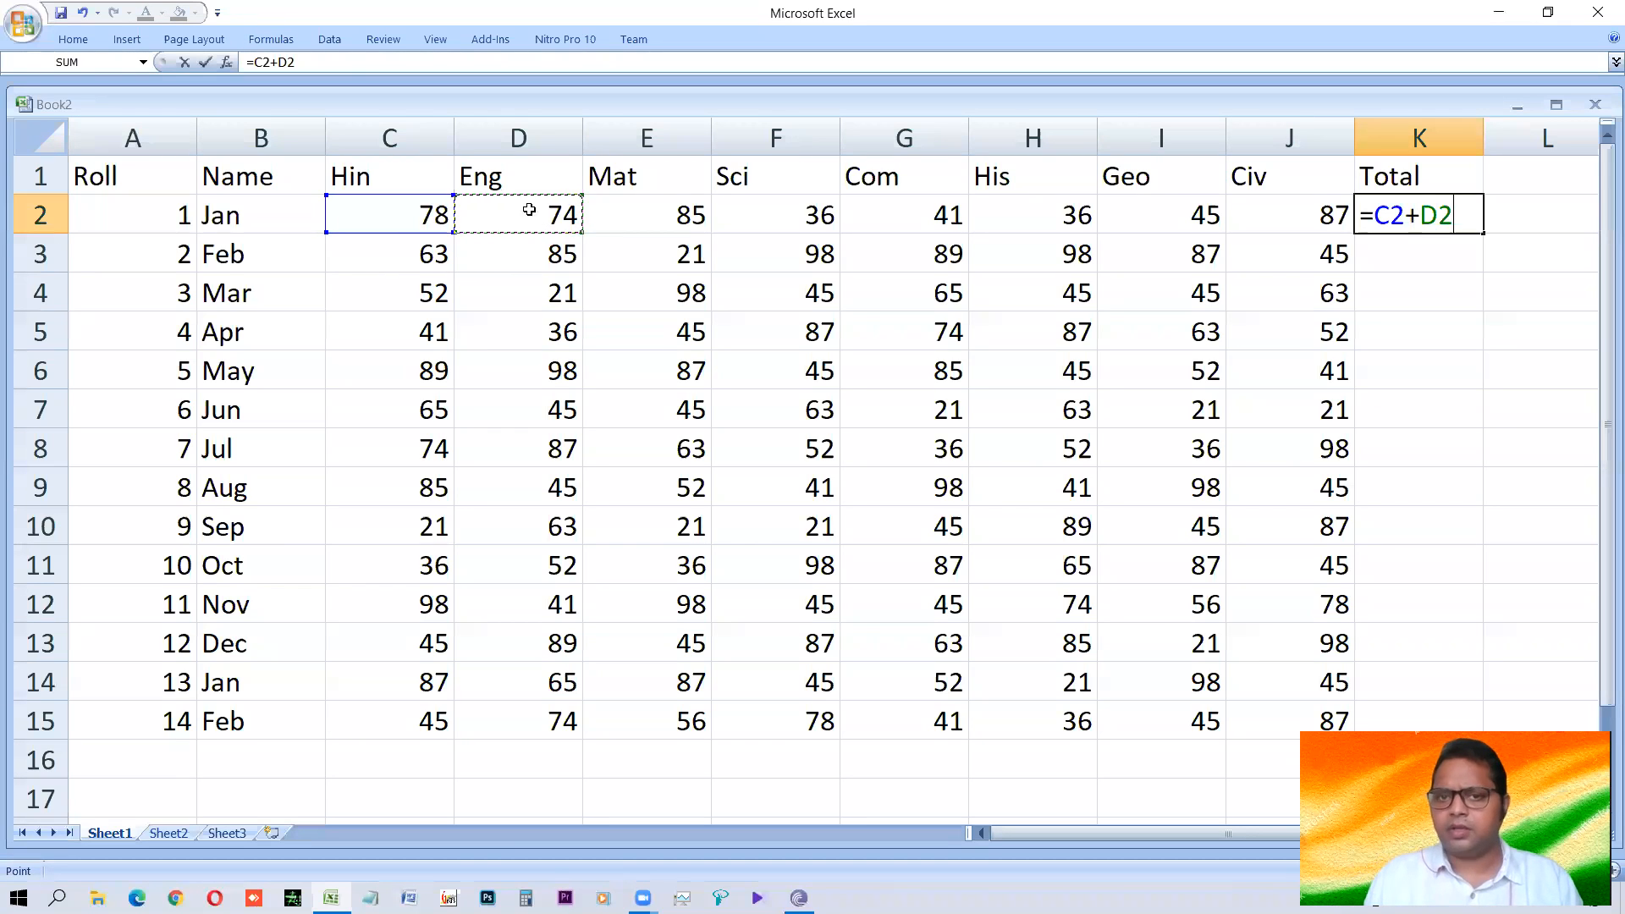
key("Return")
key("ctrl+z")
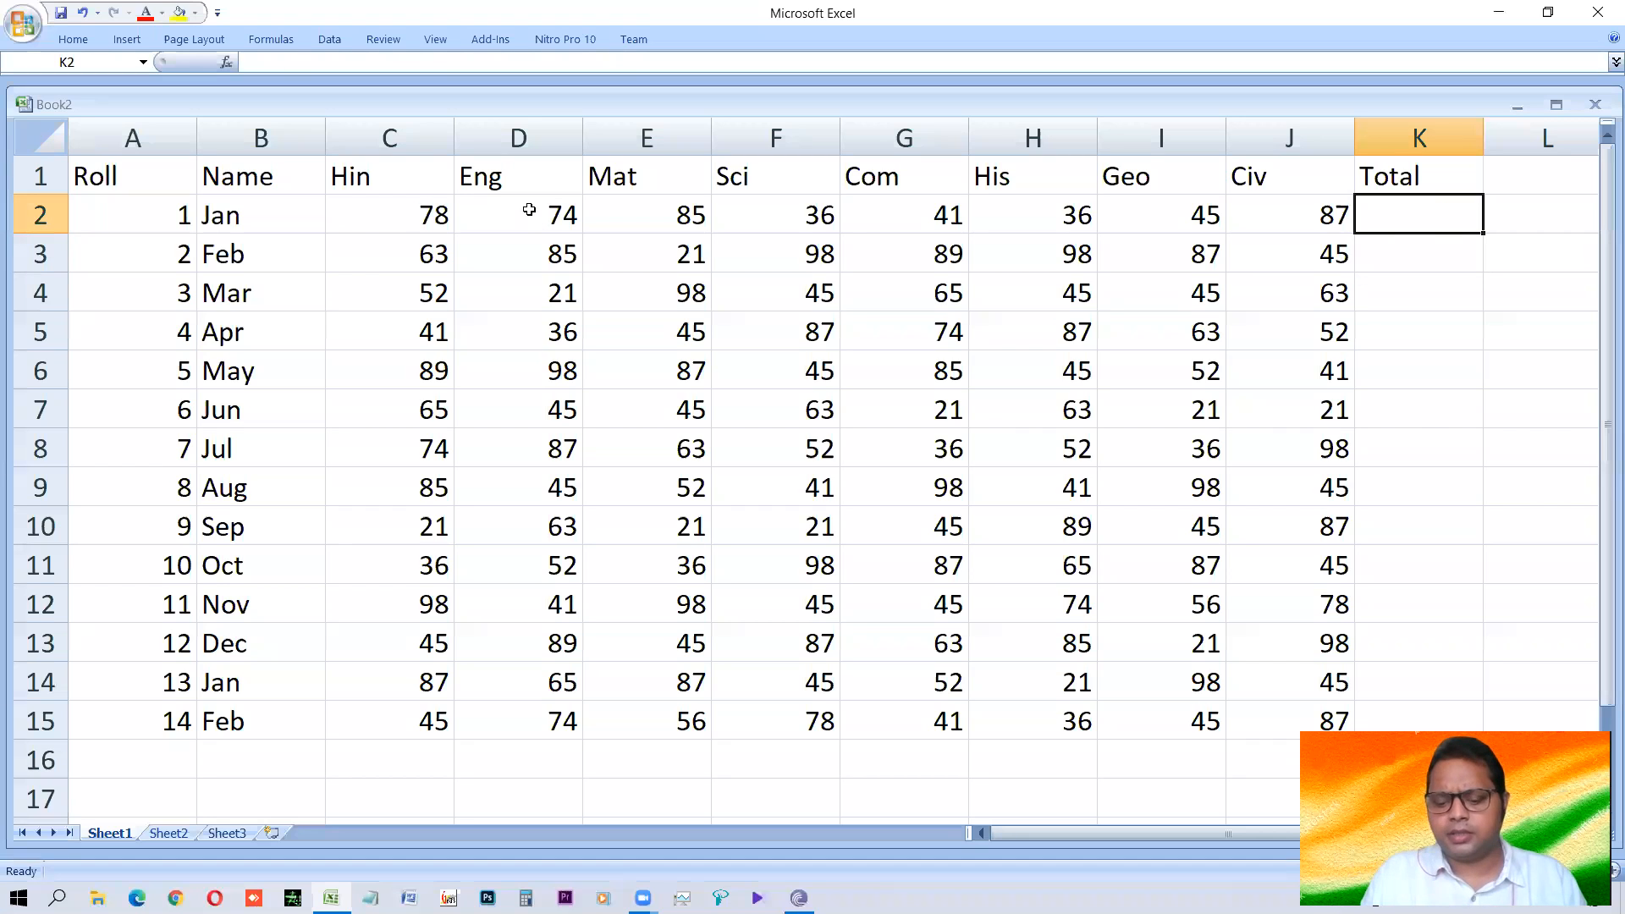
Enter =SUM(C2:J2) in K2 and fill the formula down to K15.
type("=sum")
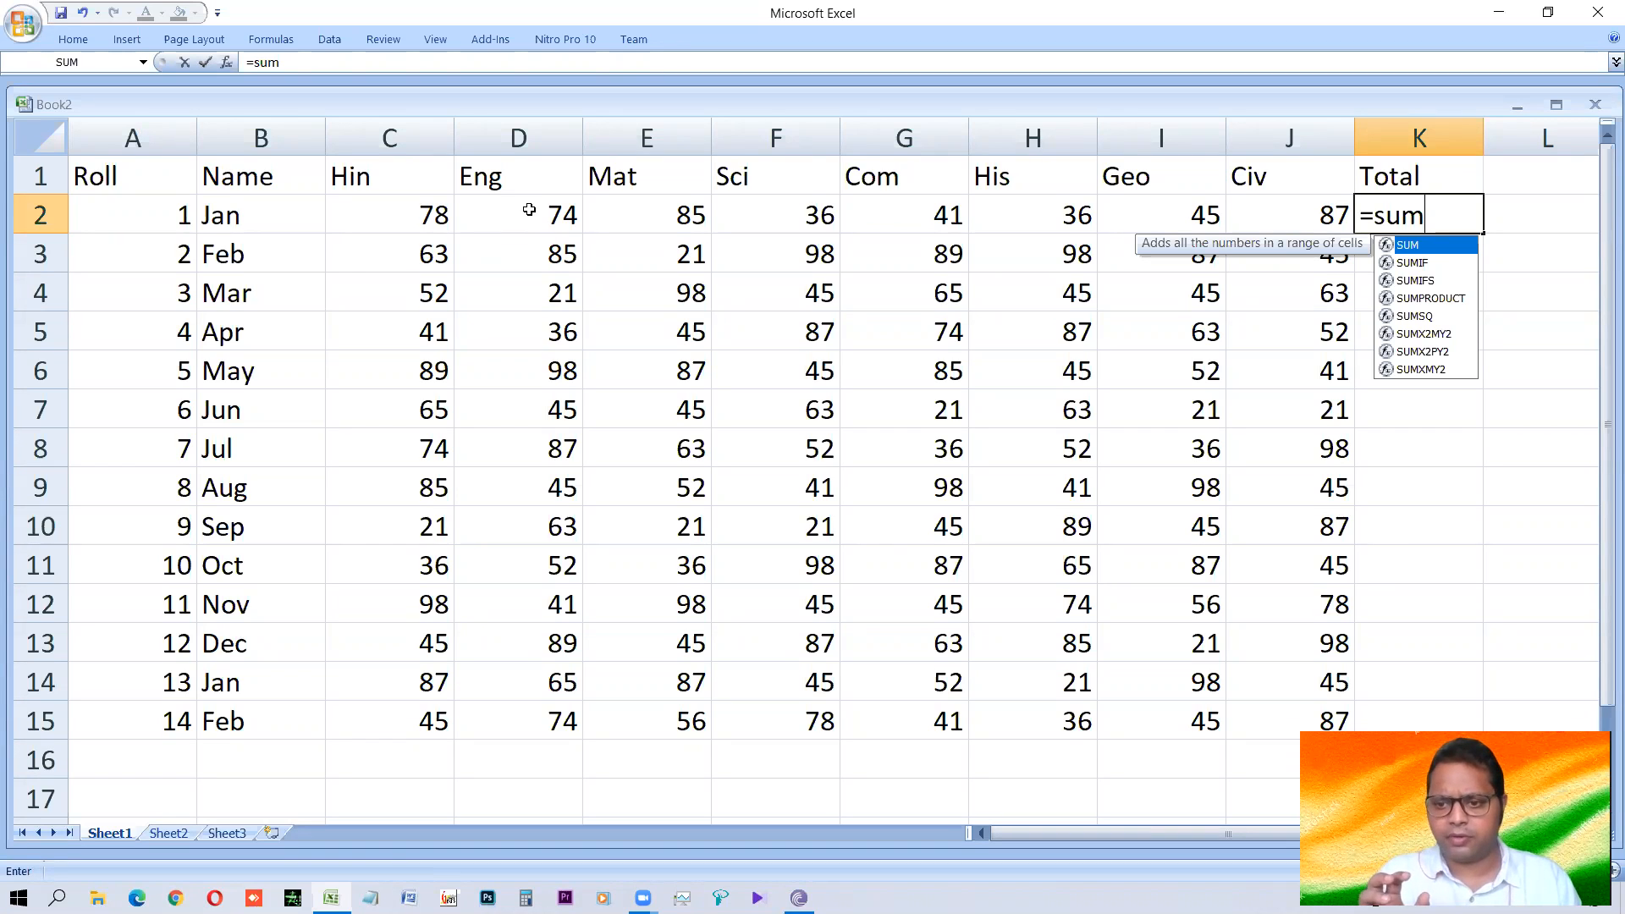
type("(")
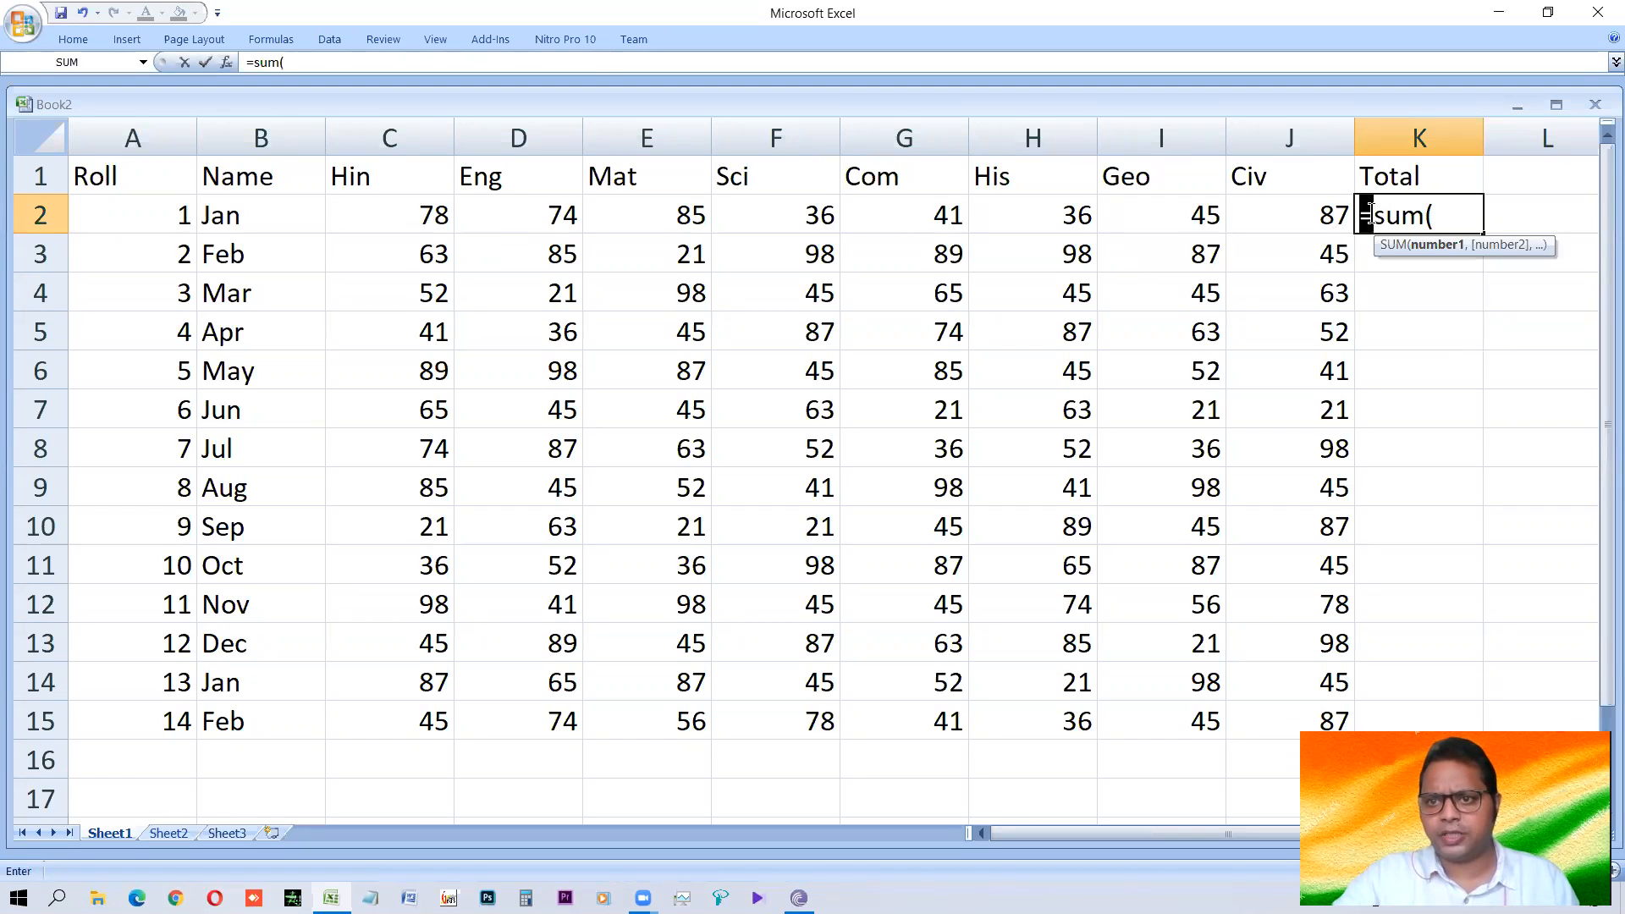
left_click_drag(1362, 215, 1373, 212)
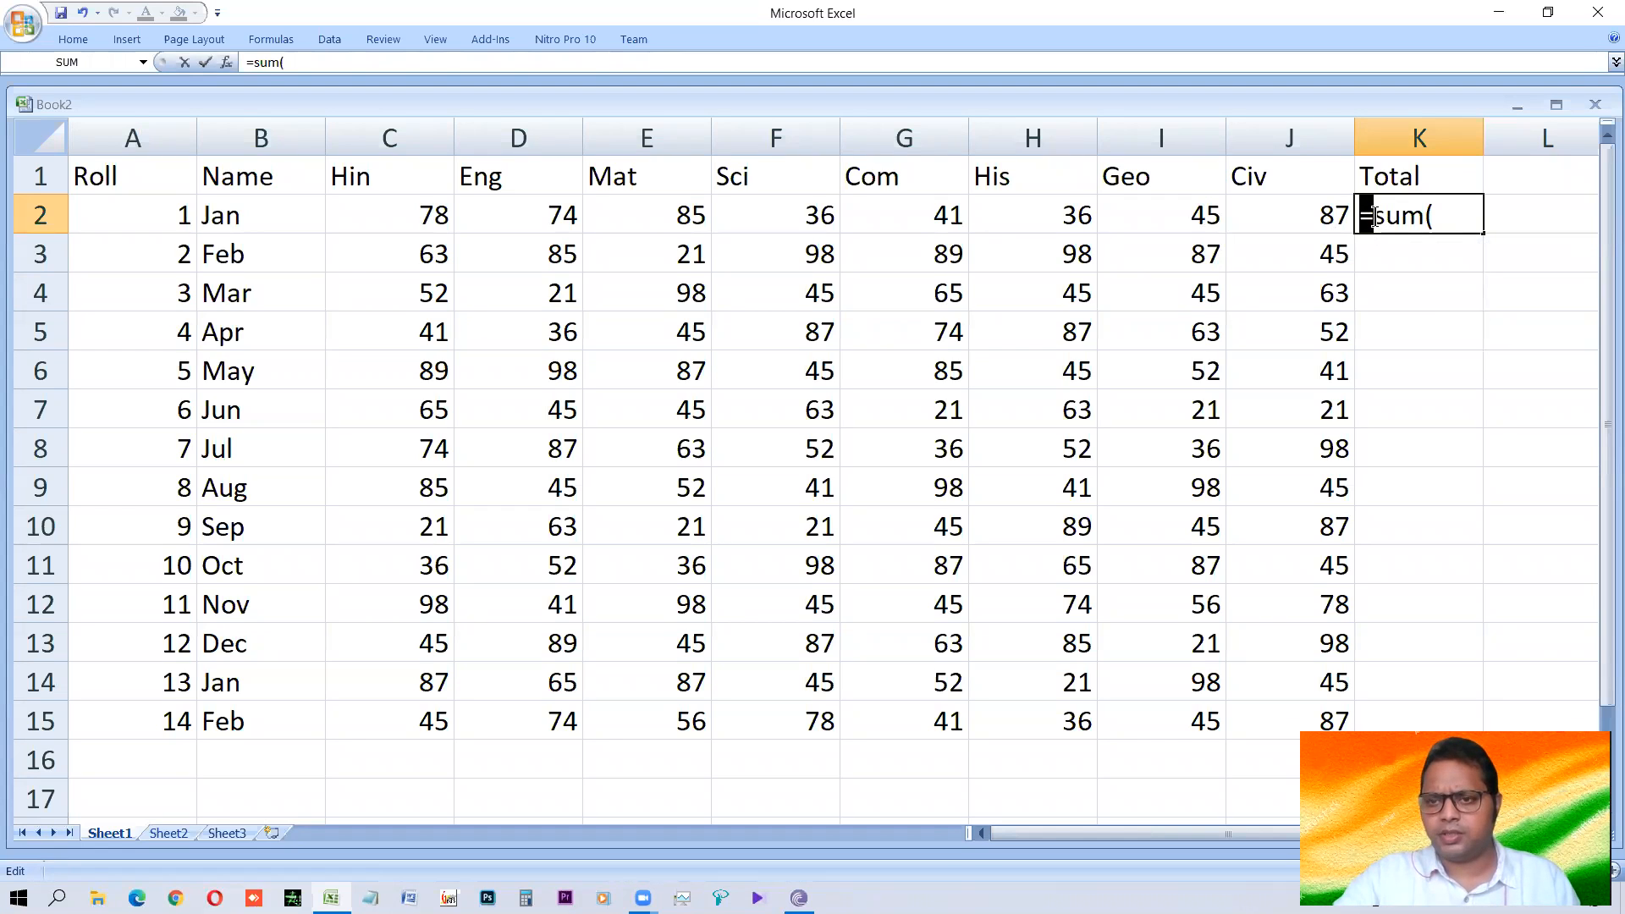
left_click_drag(1374, 217, 1420, 207)
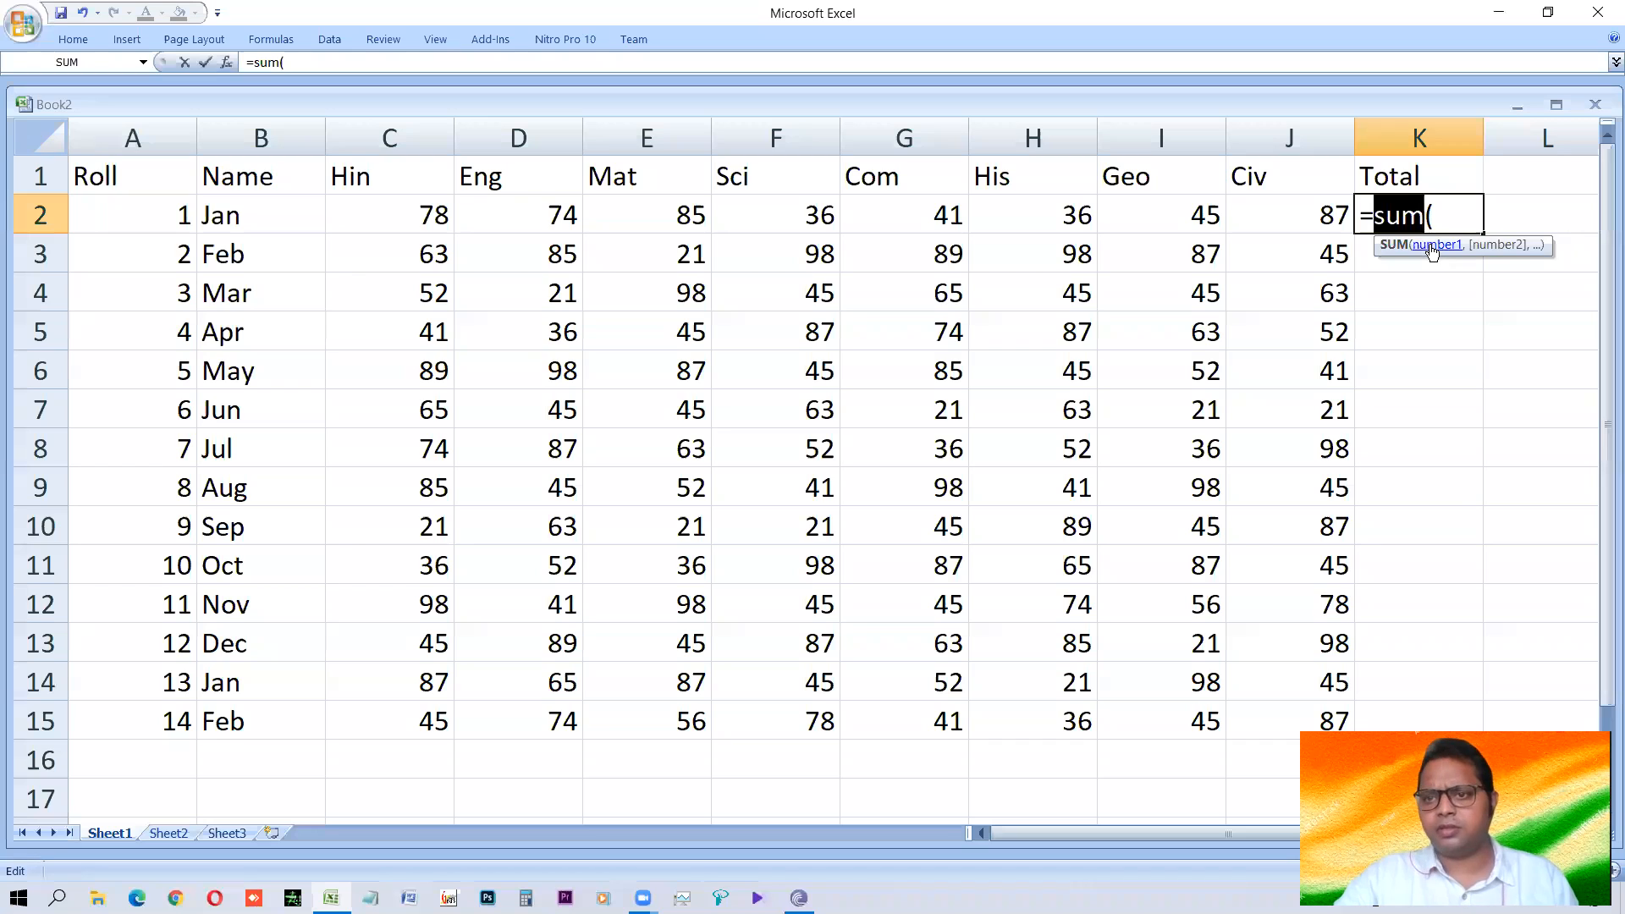
left_click(1442, 217)
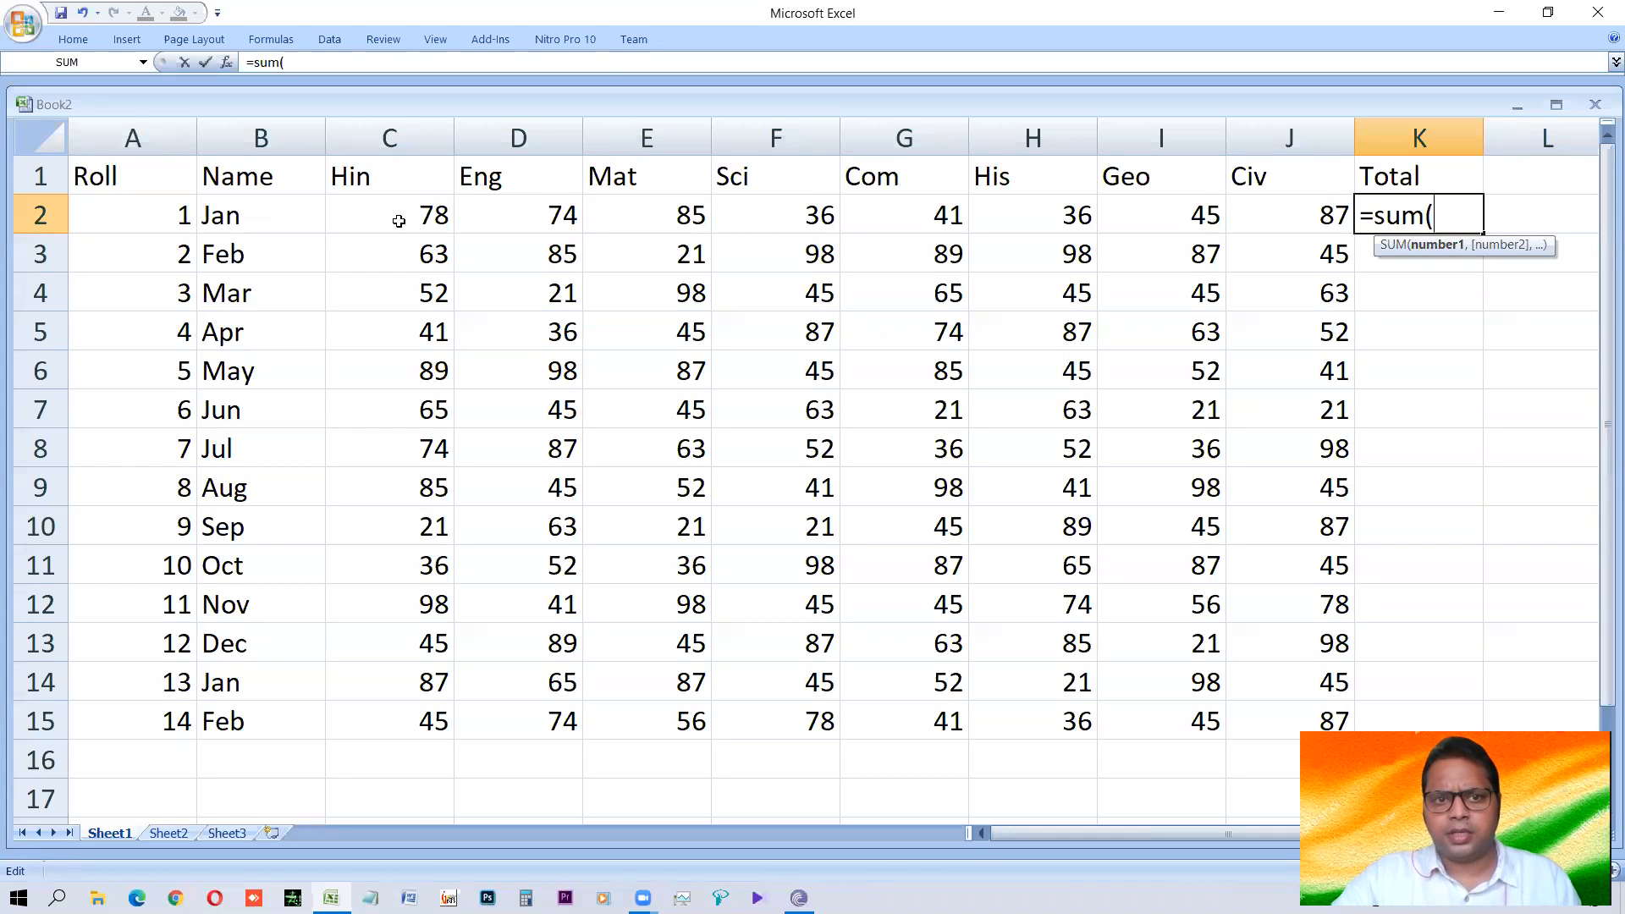
left_click(398, 221)
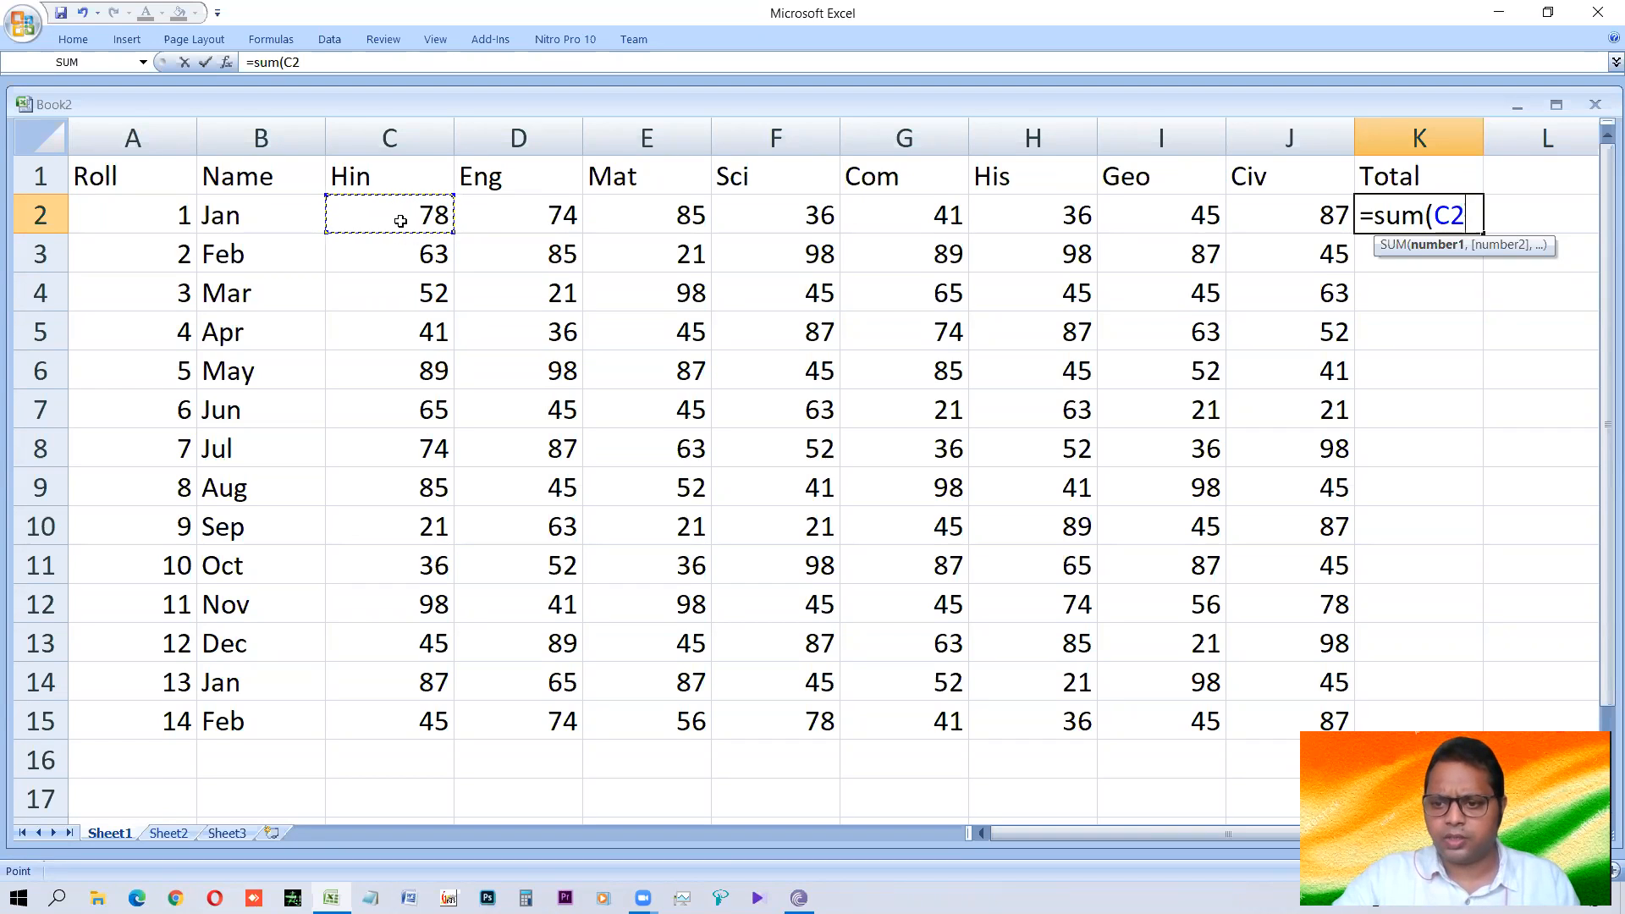
left_click_drag(405, 219, 1255, 226)
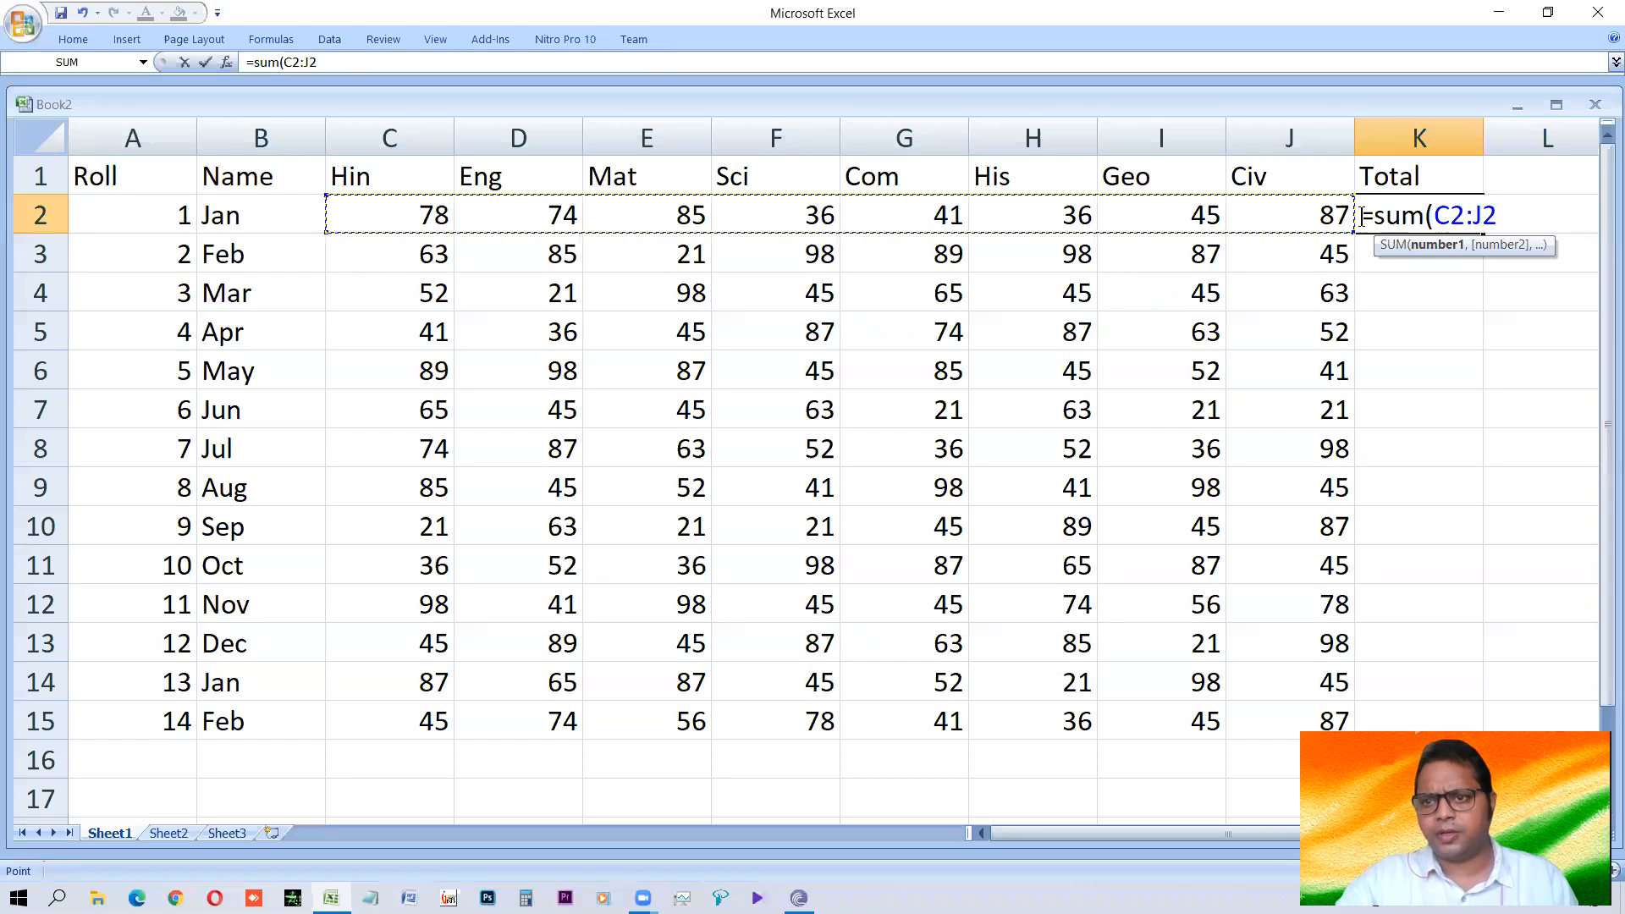
left_click_drag(1437, 217, 1499, 216)
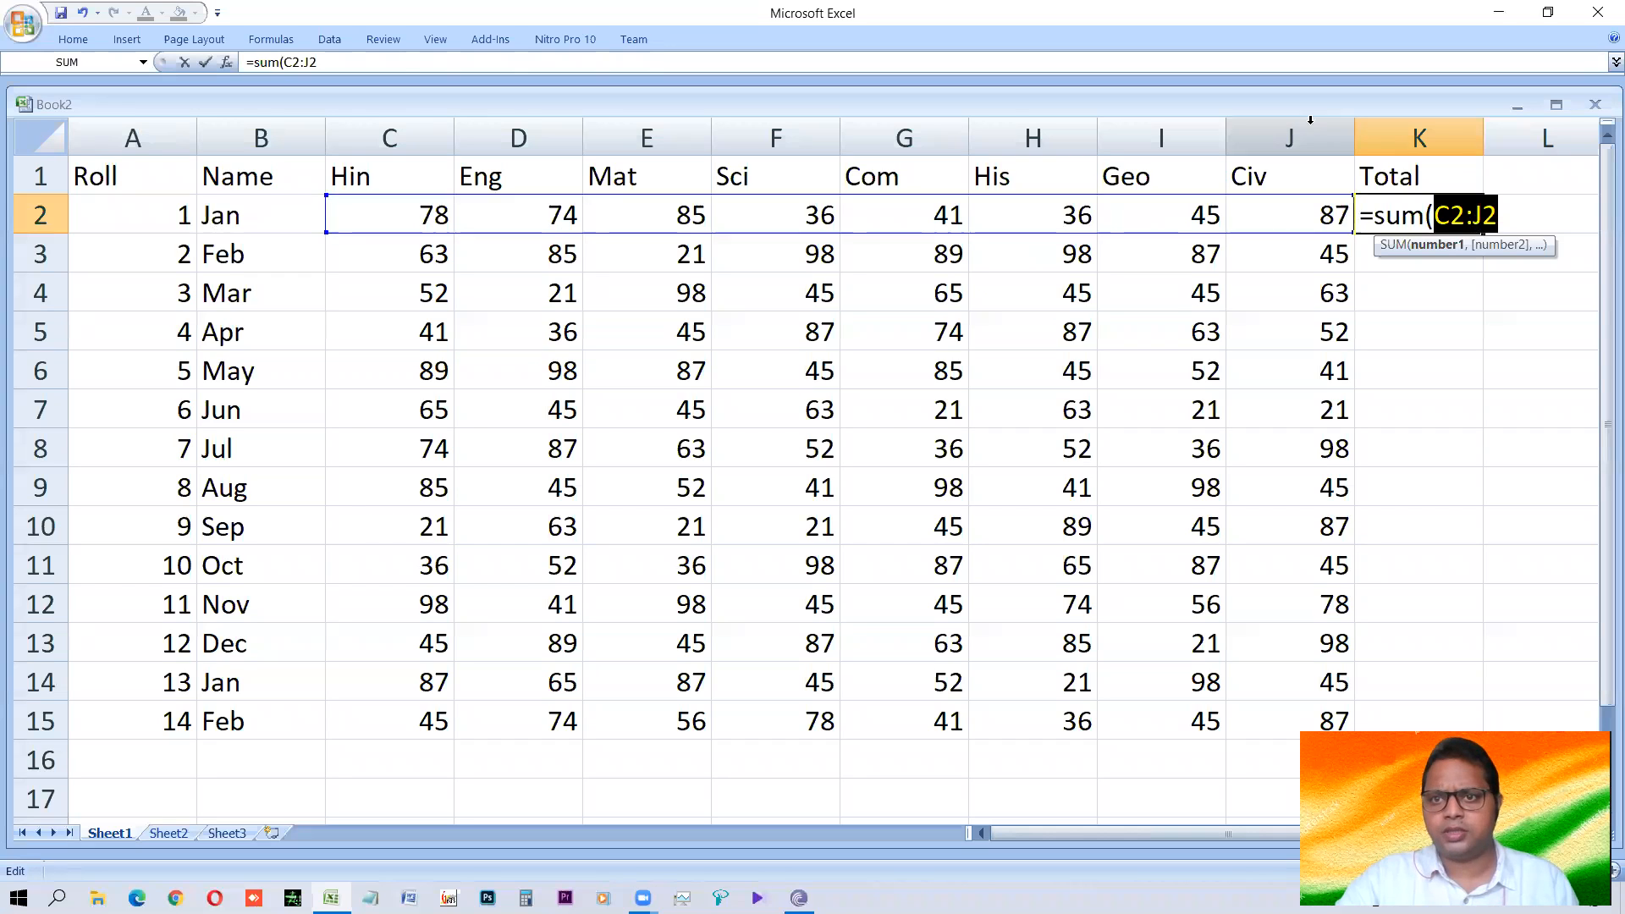
left_click(1512, 227)
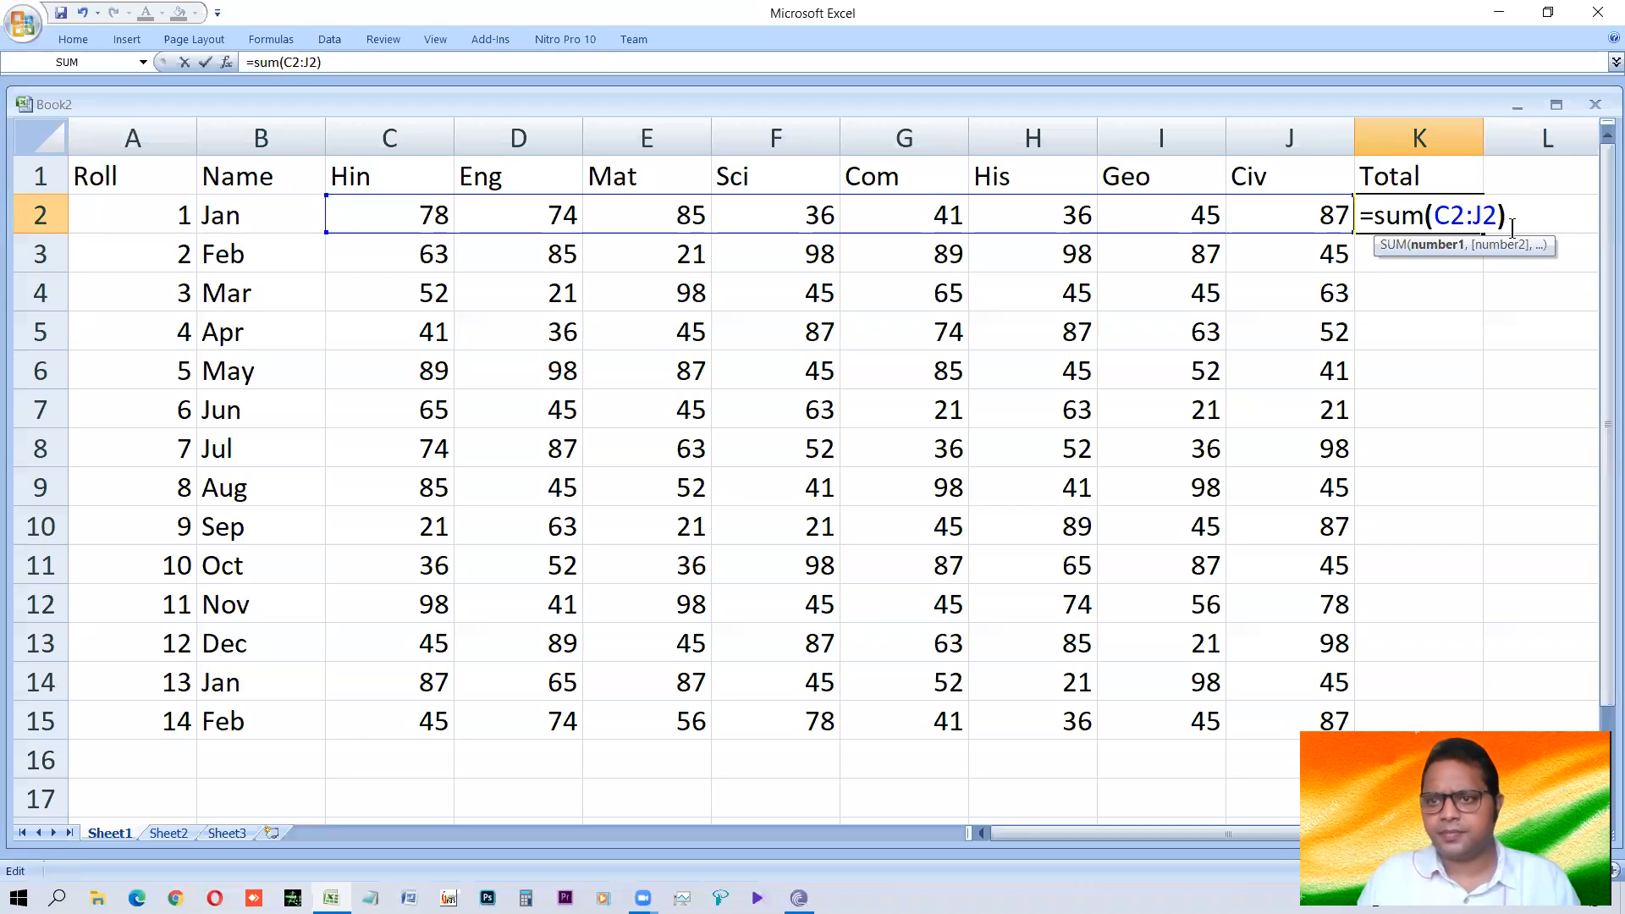
type(")")
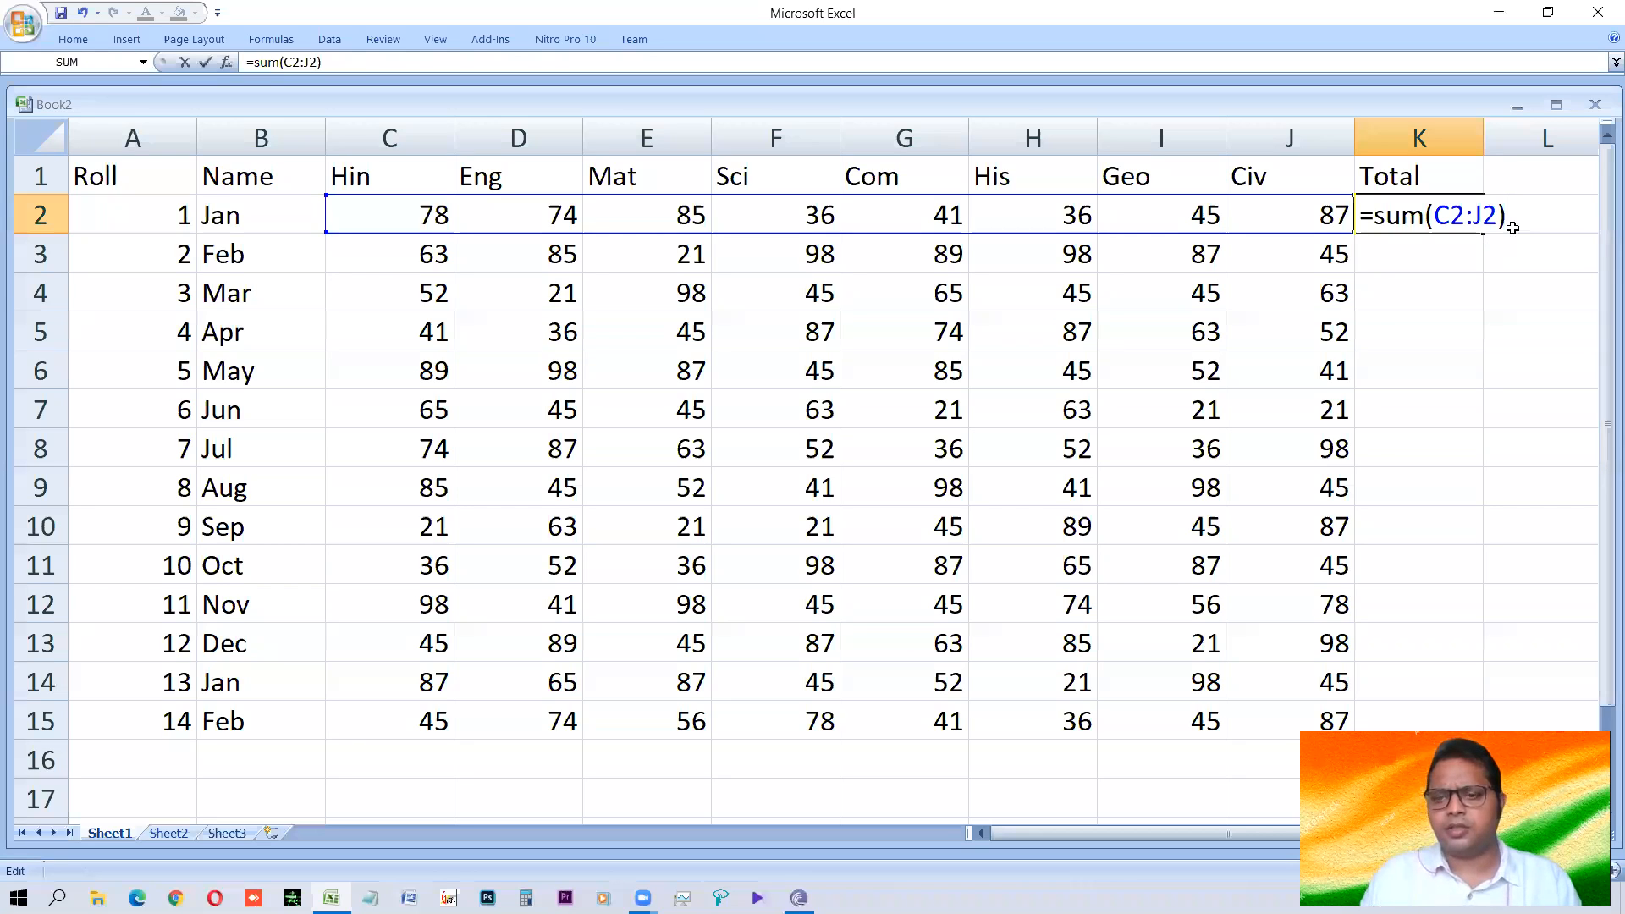
key("ctrl+Return")
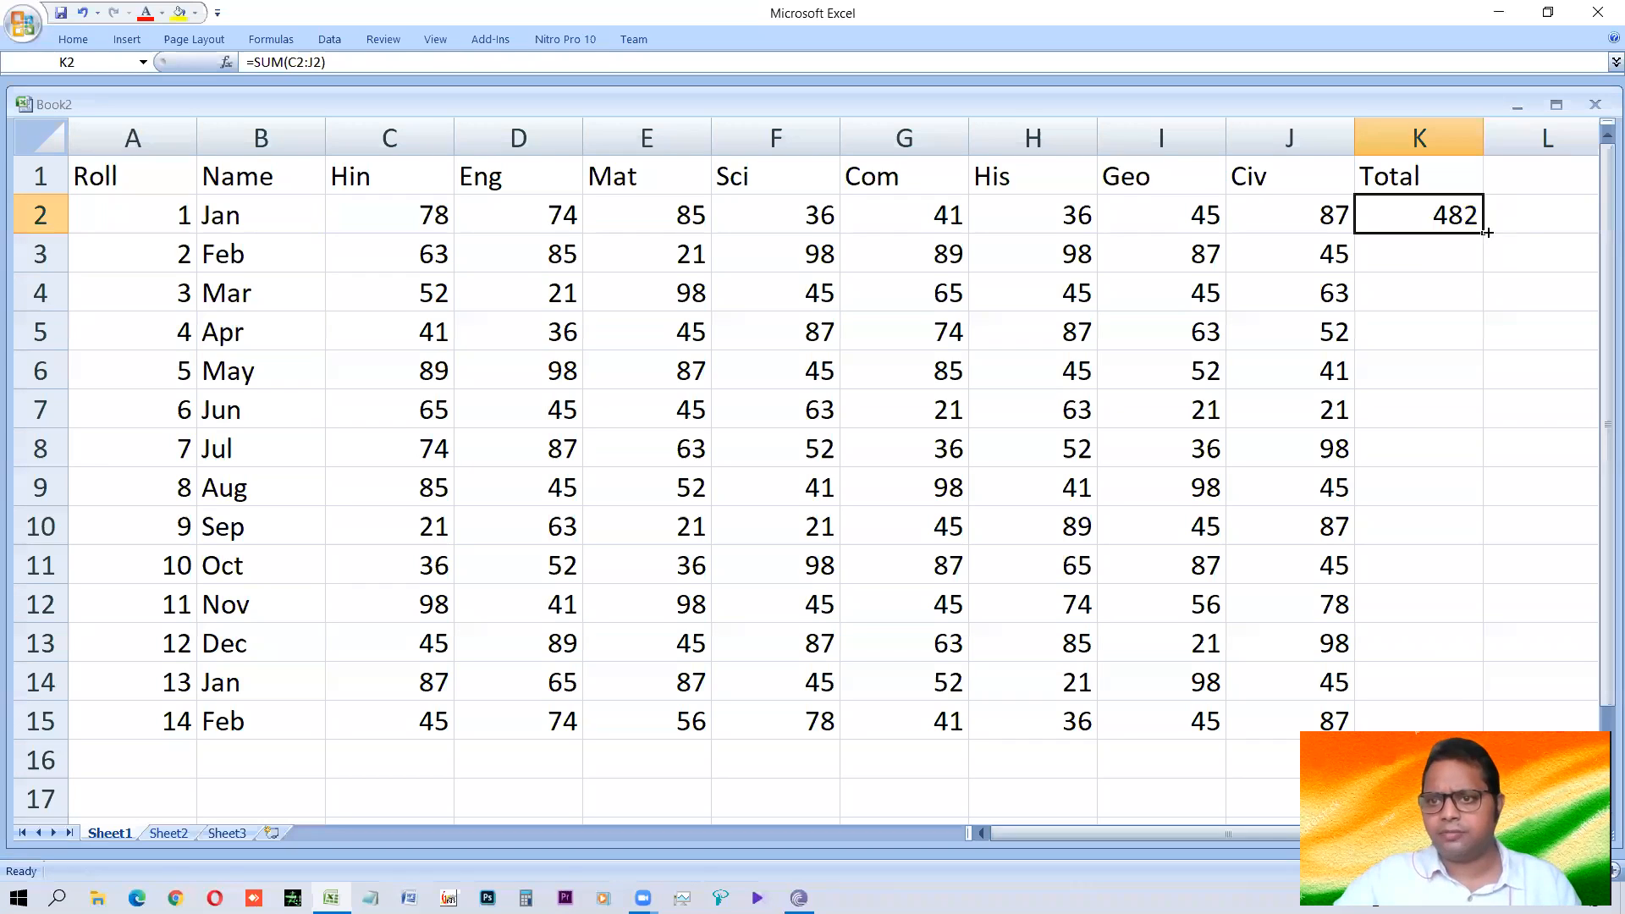
left_click_drag(1480, 231, 1496, 719)
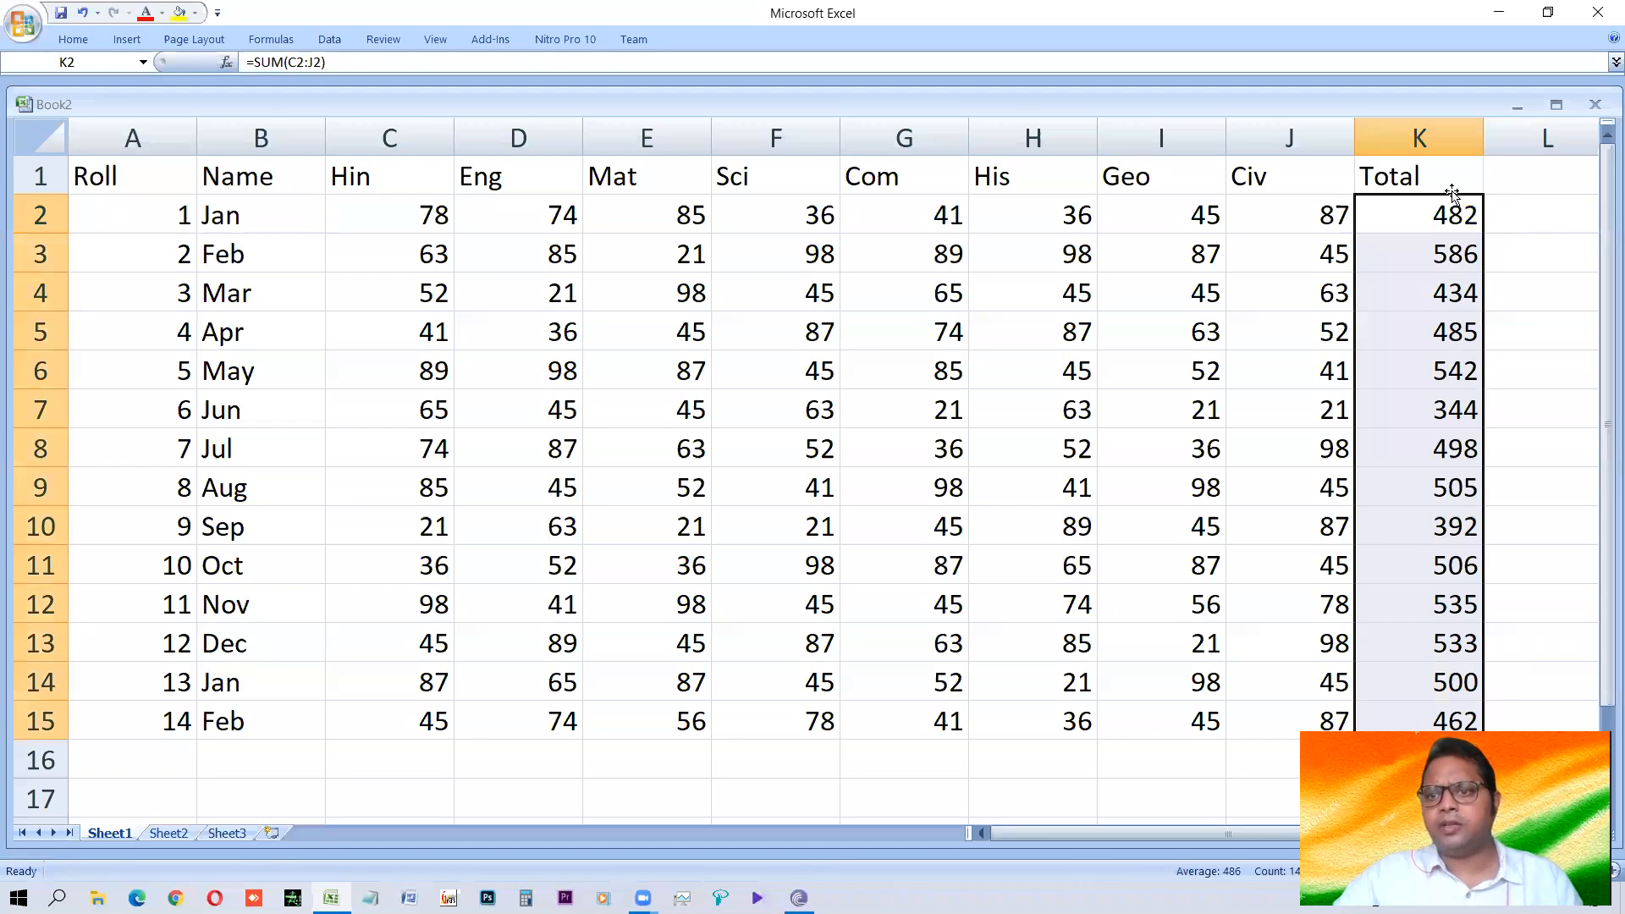
Examine the formulas in K2, K3, K6, K8 and K11 of the Total column and the marks they add.
left_click(1443, 254)
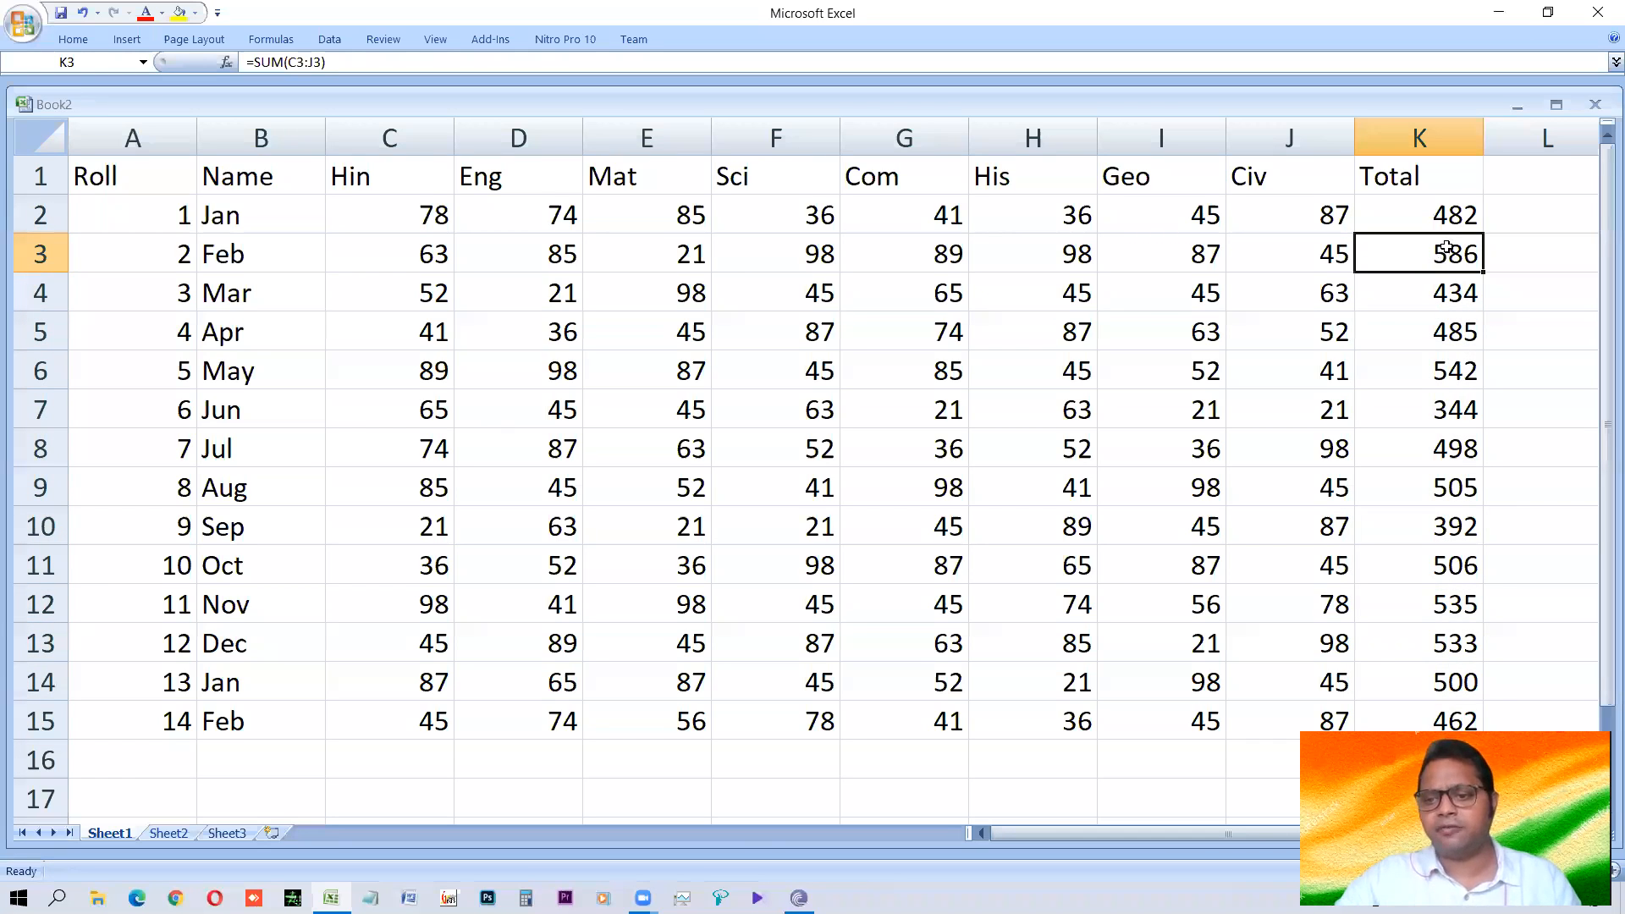
left_click(1430, 212)
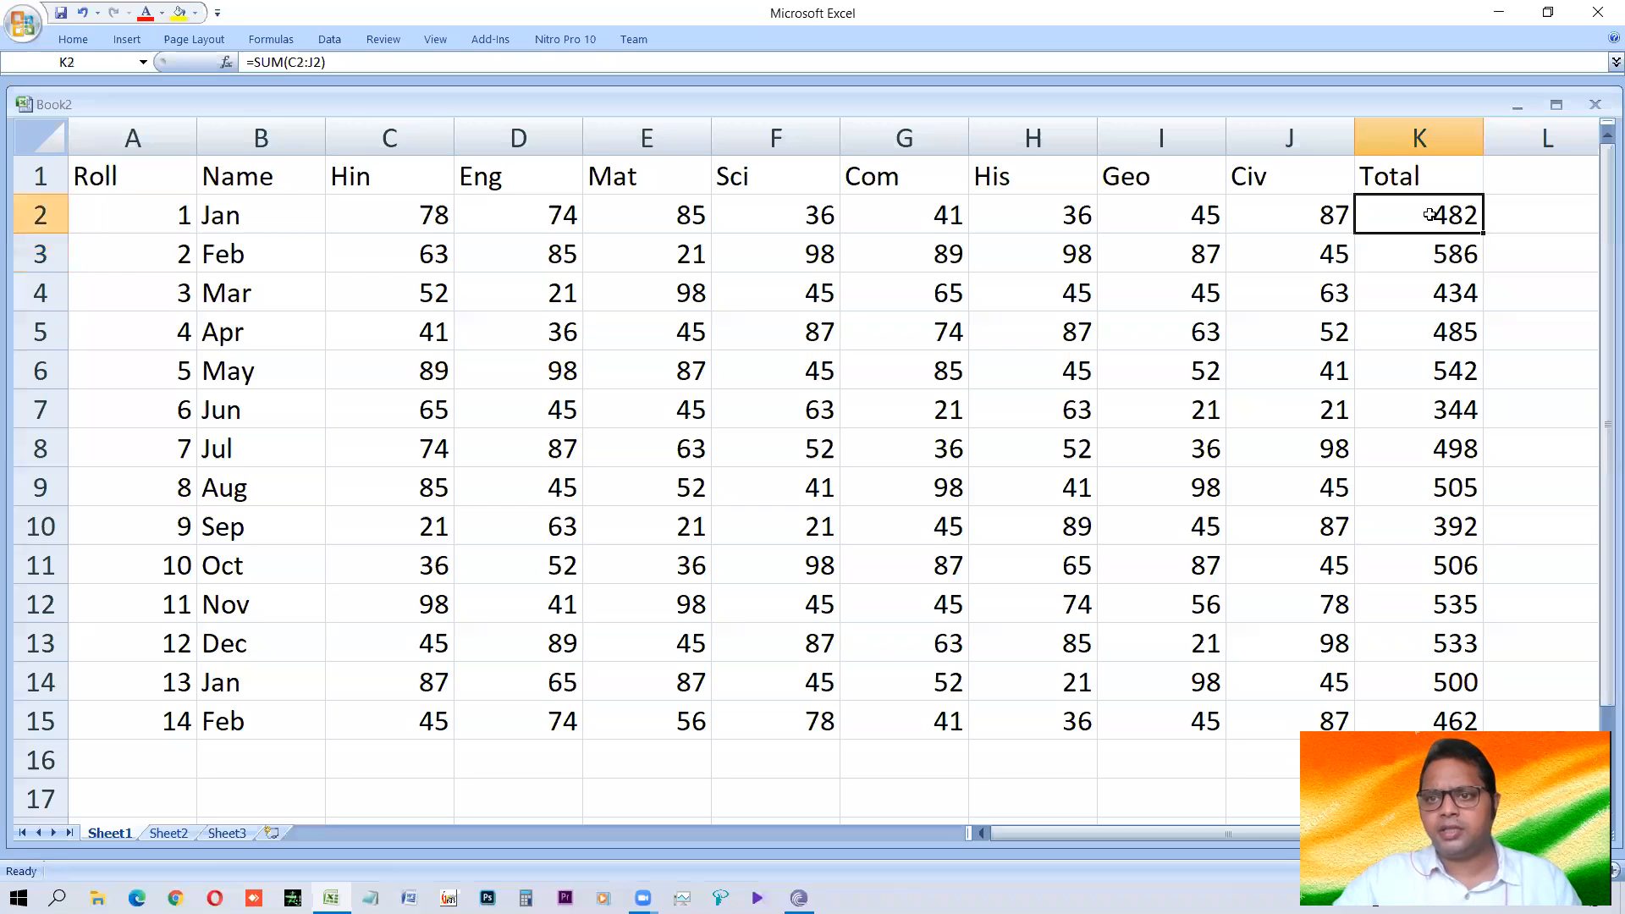
double_click(316, 64)
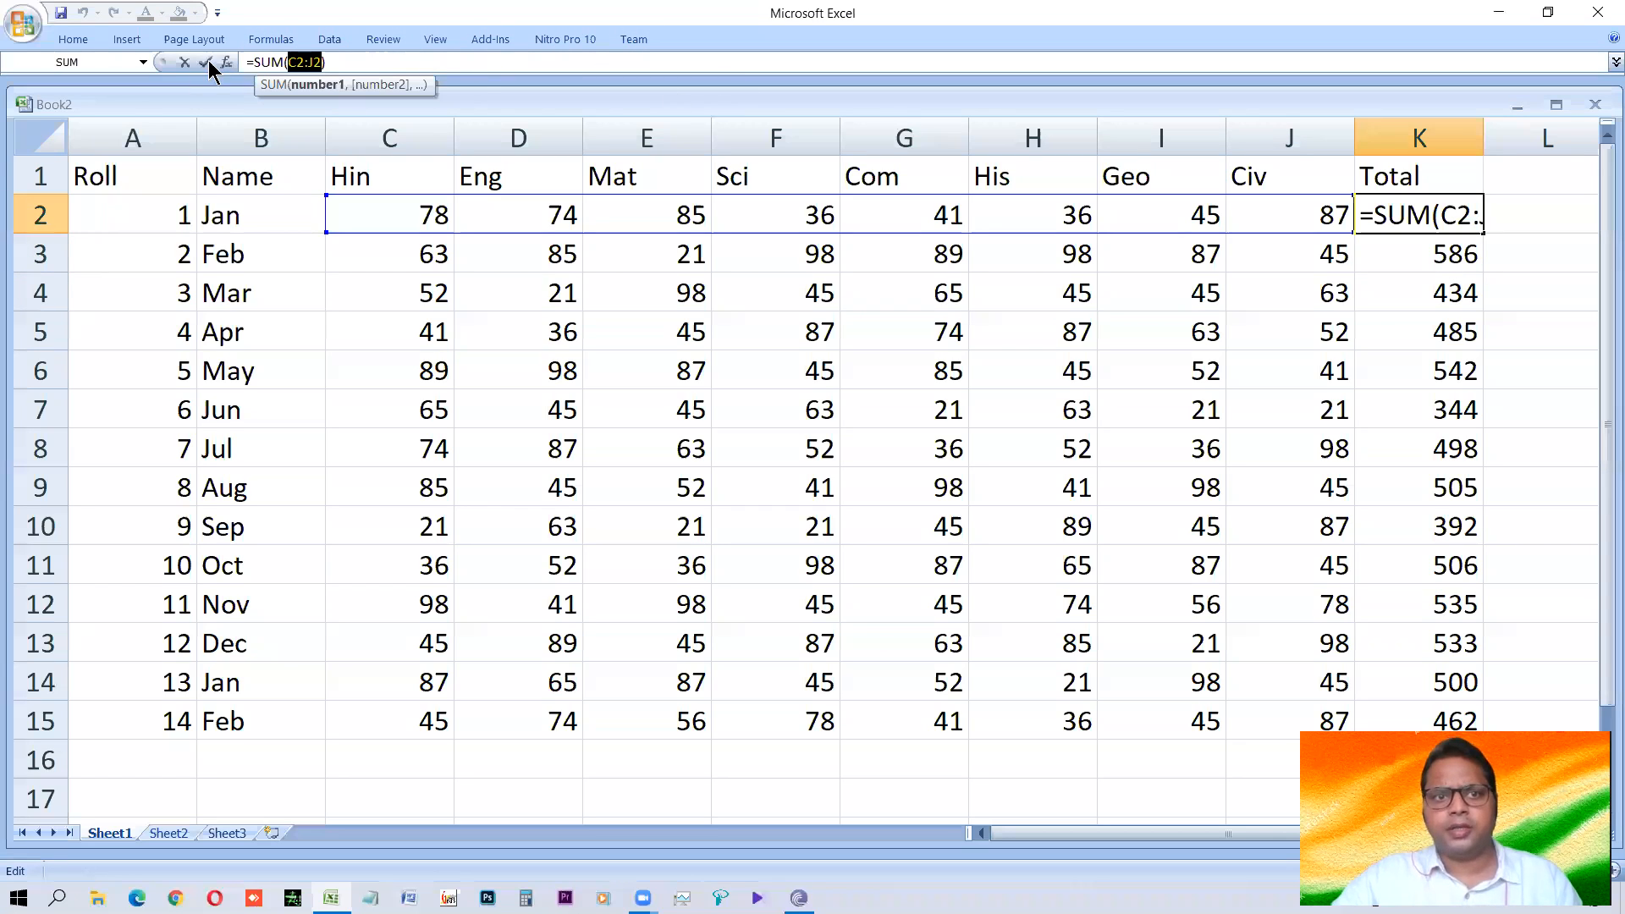
key("ctrl+Return")
left_click(1450, 254)
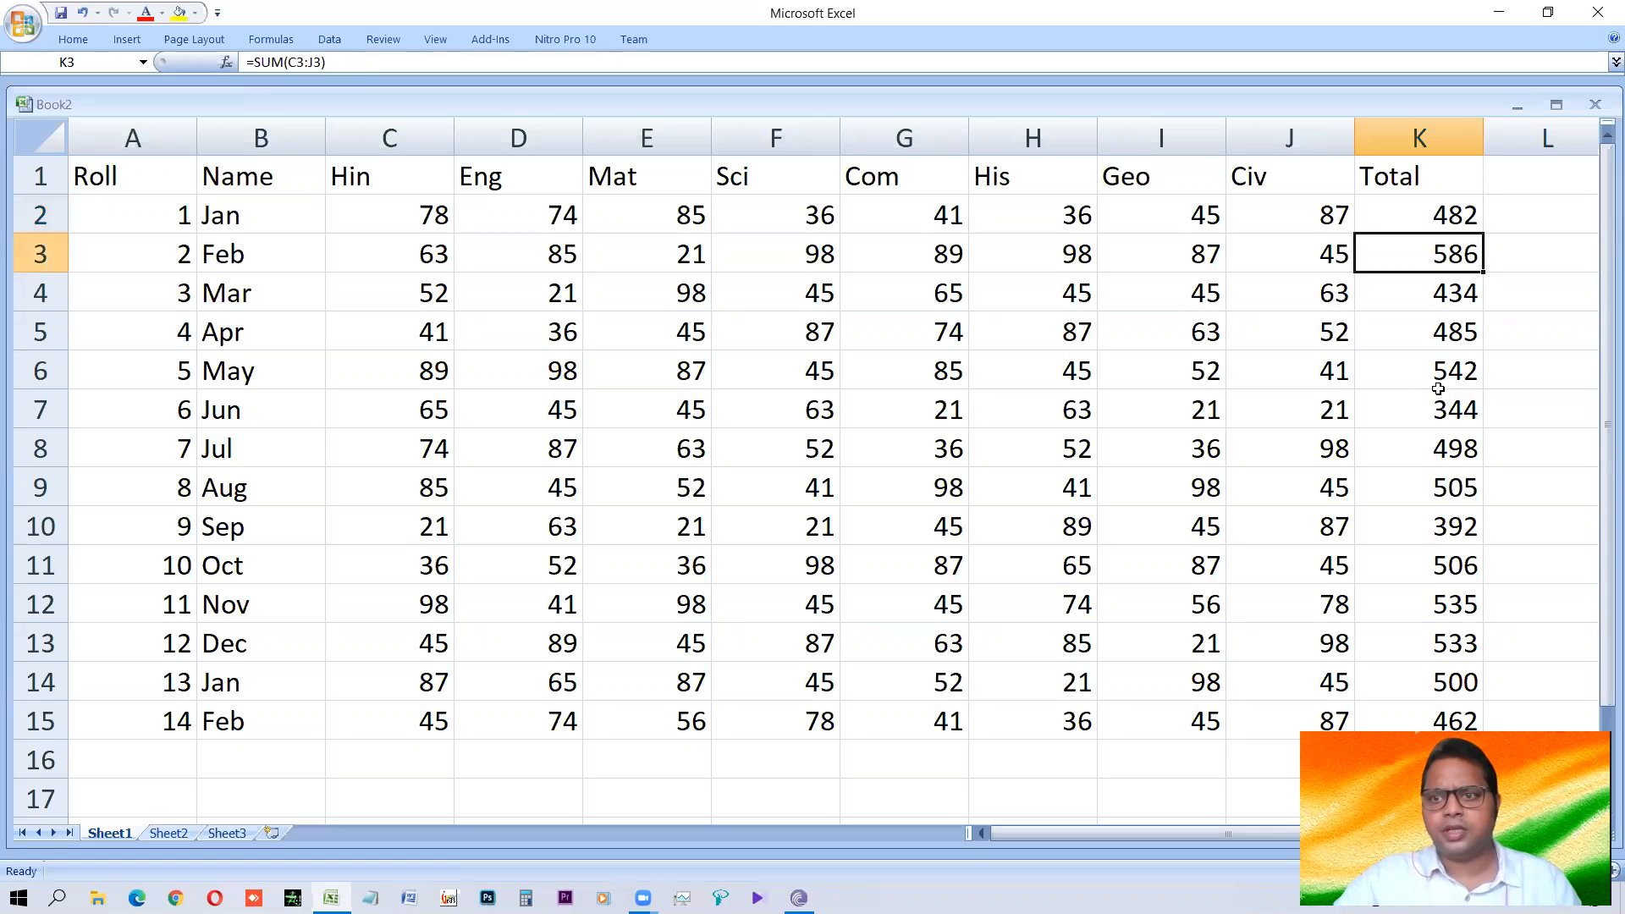
left_click(1440, 374)
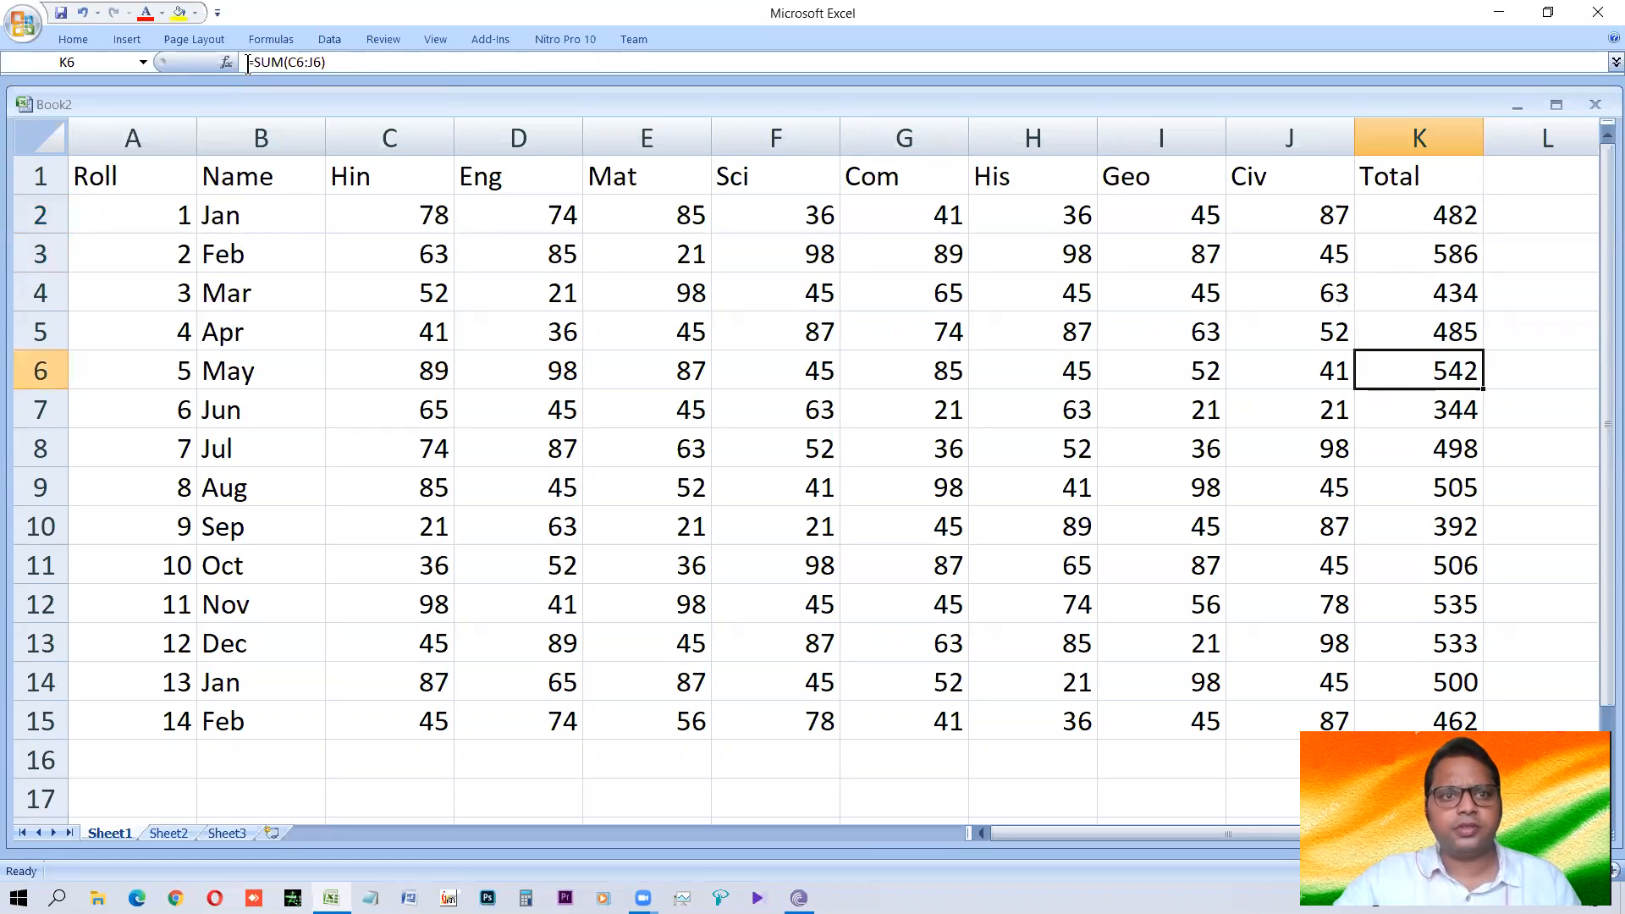
left_click(1437, 564)
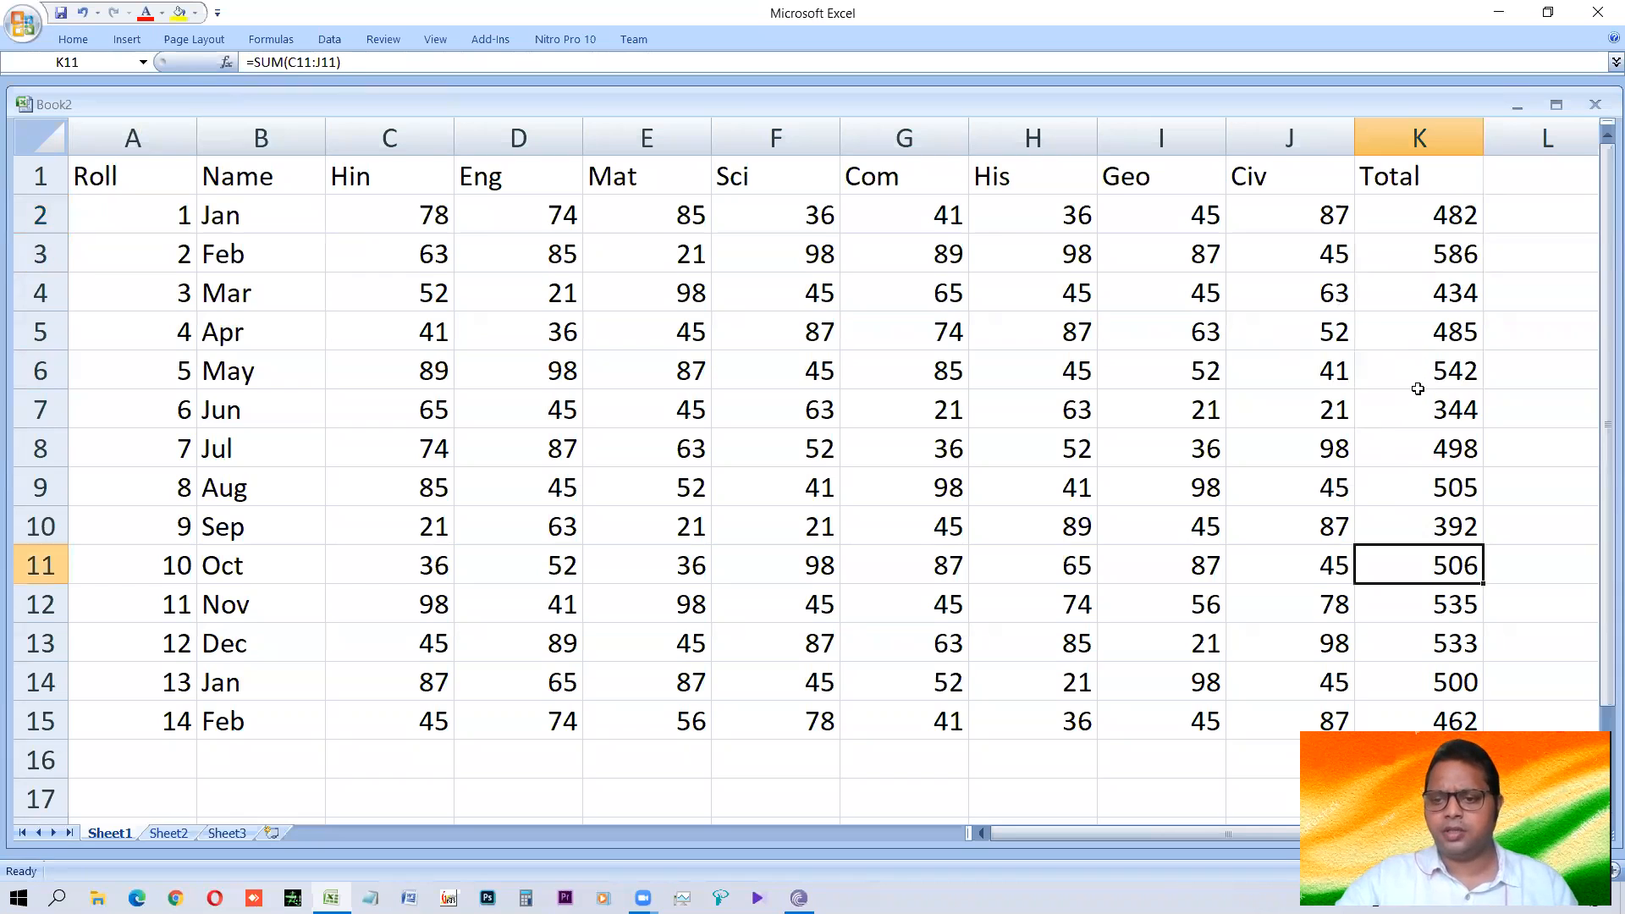
left_click(1435, 444)
left_click_drag(1339, 454, 430, 466)
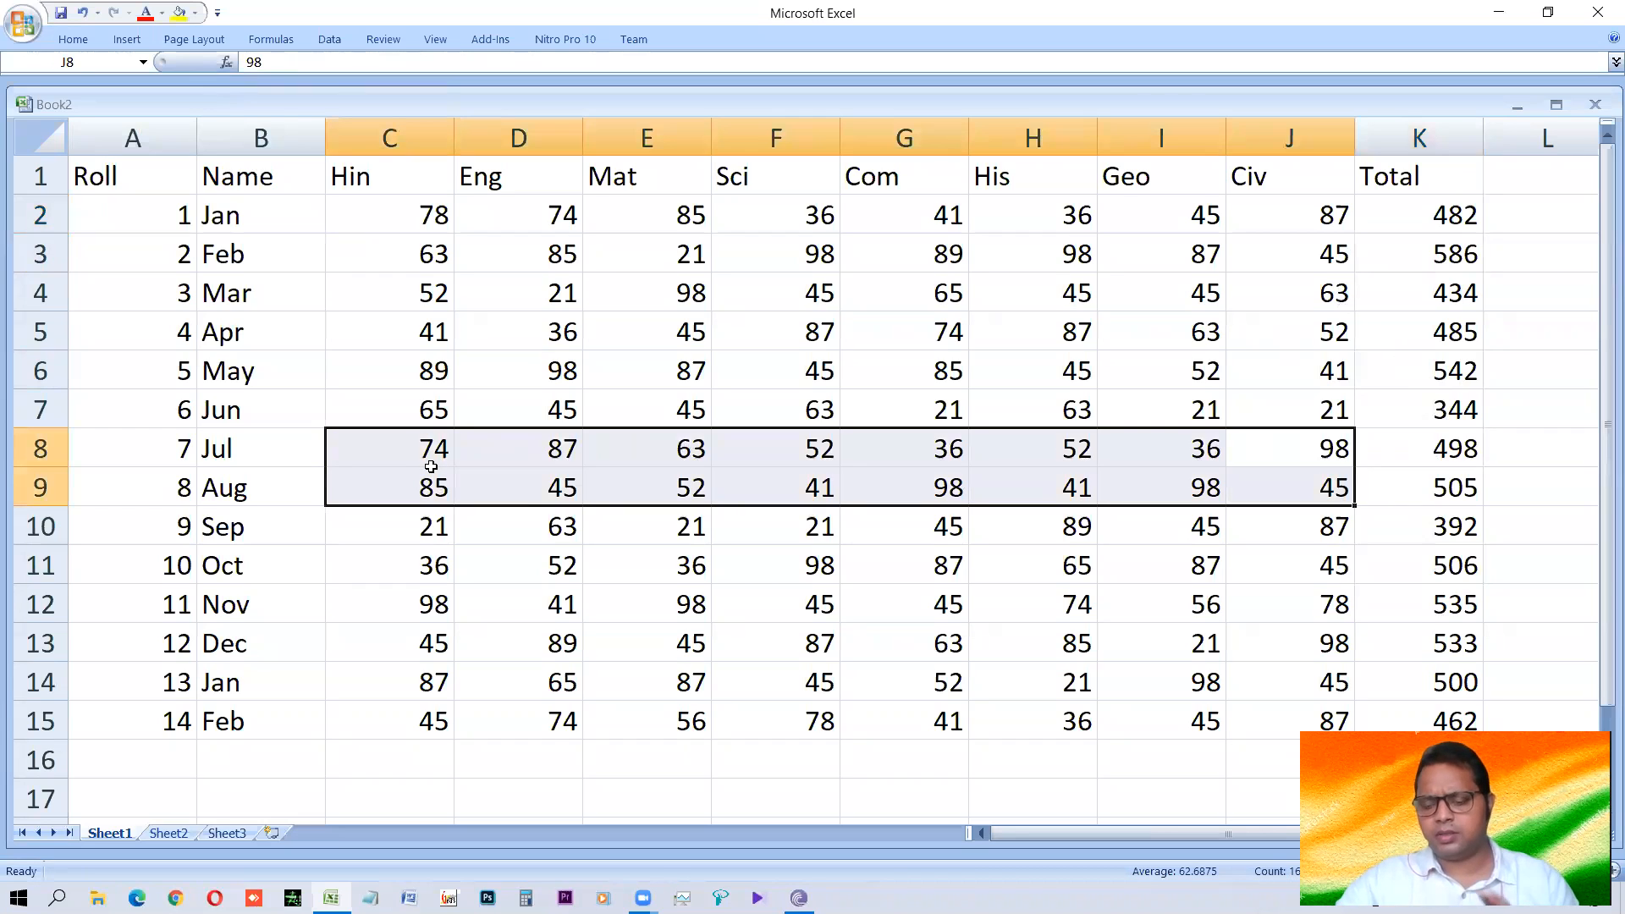
left_click(736, 476)
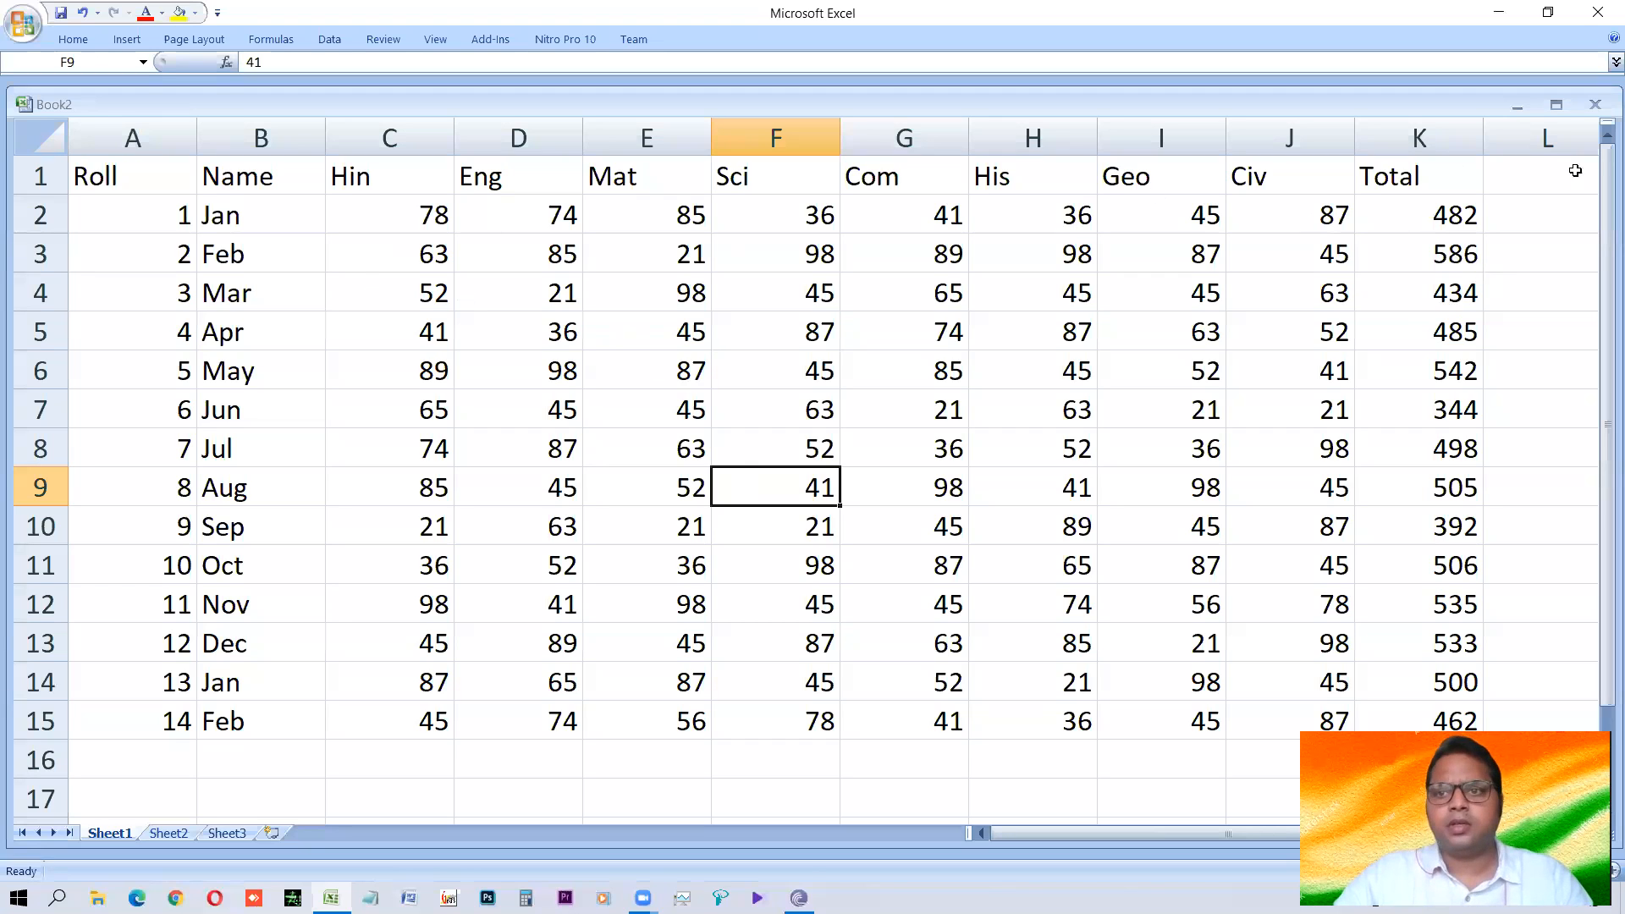
Add the heading Ave in L1, beside the Total column.
left_click(1490, 186)
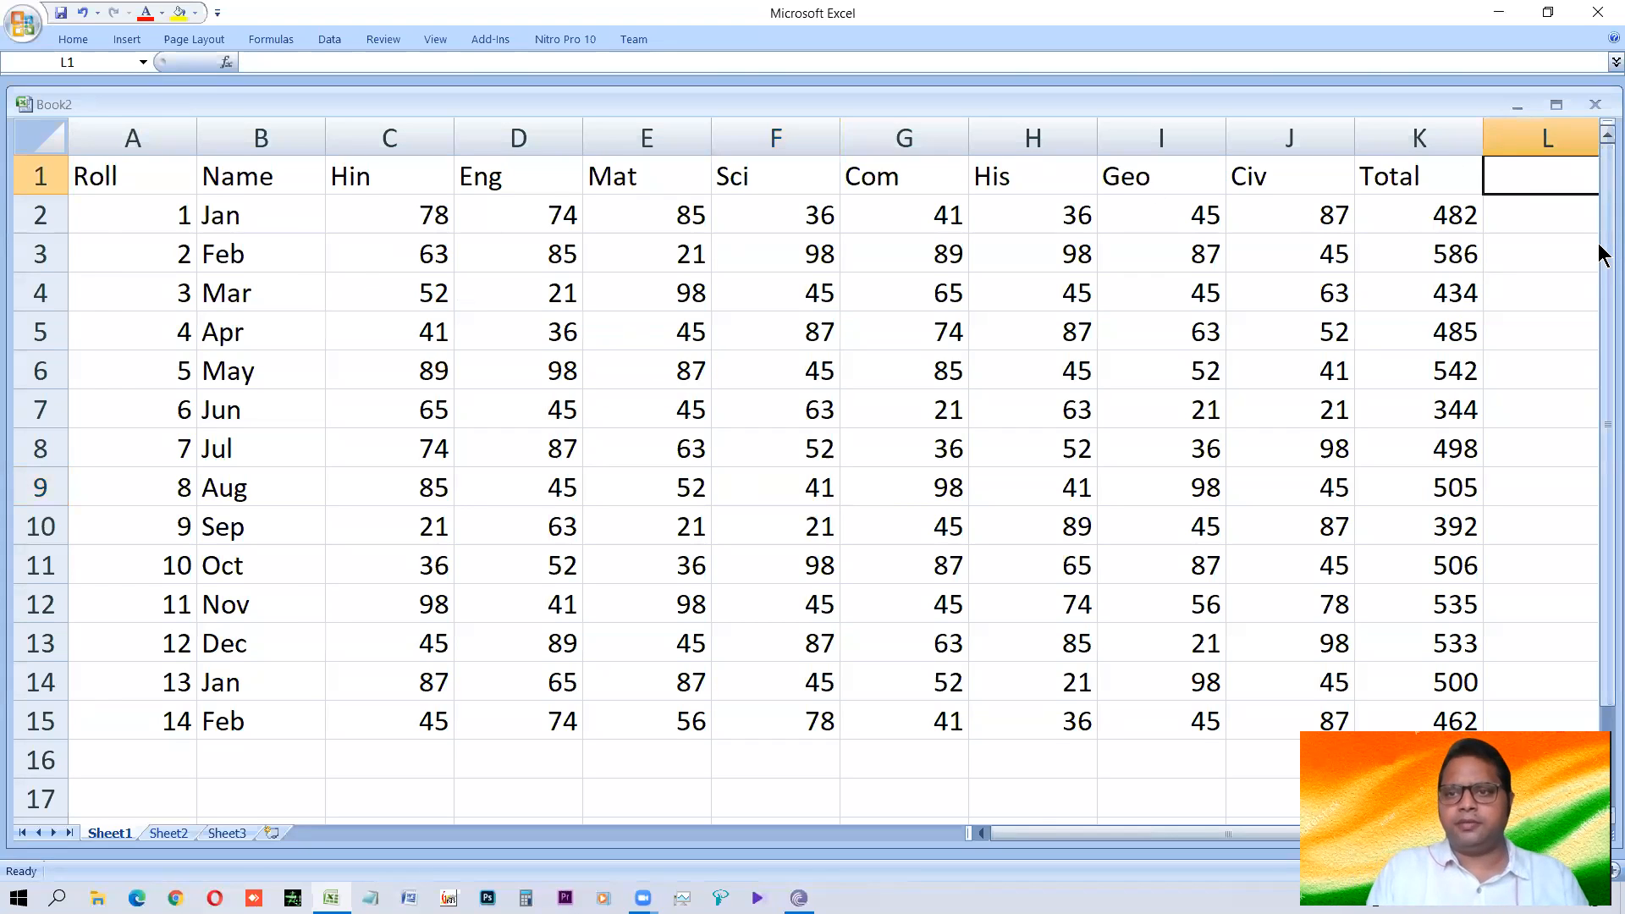
type("A")
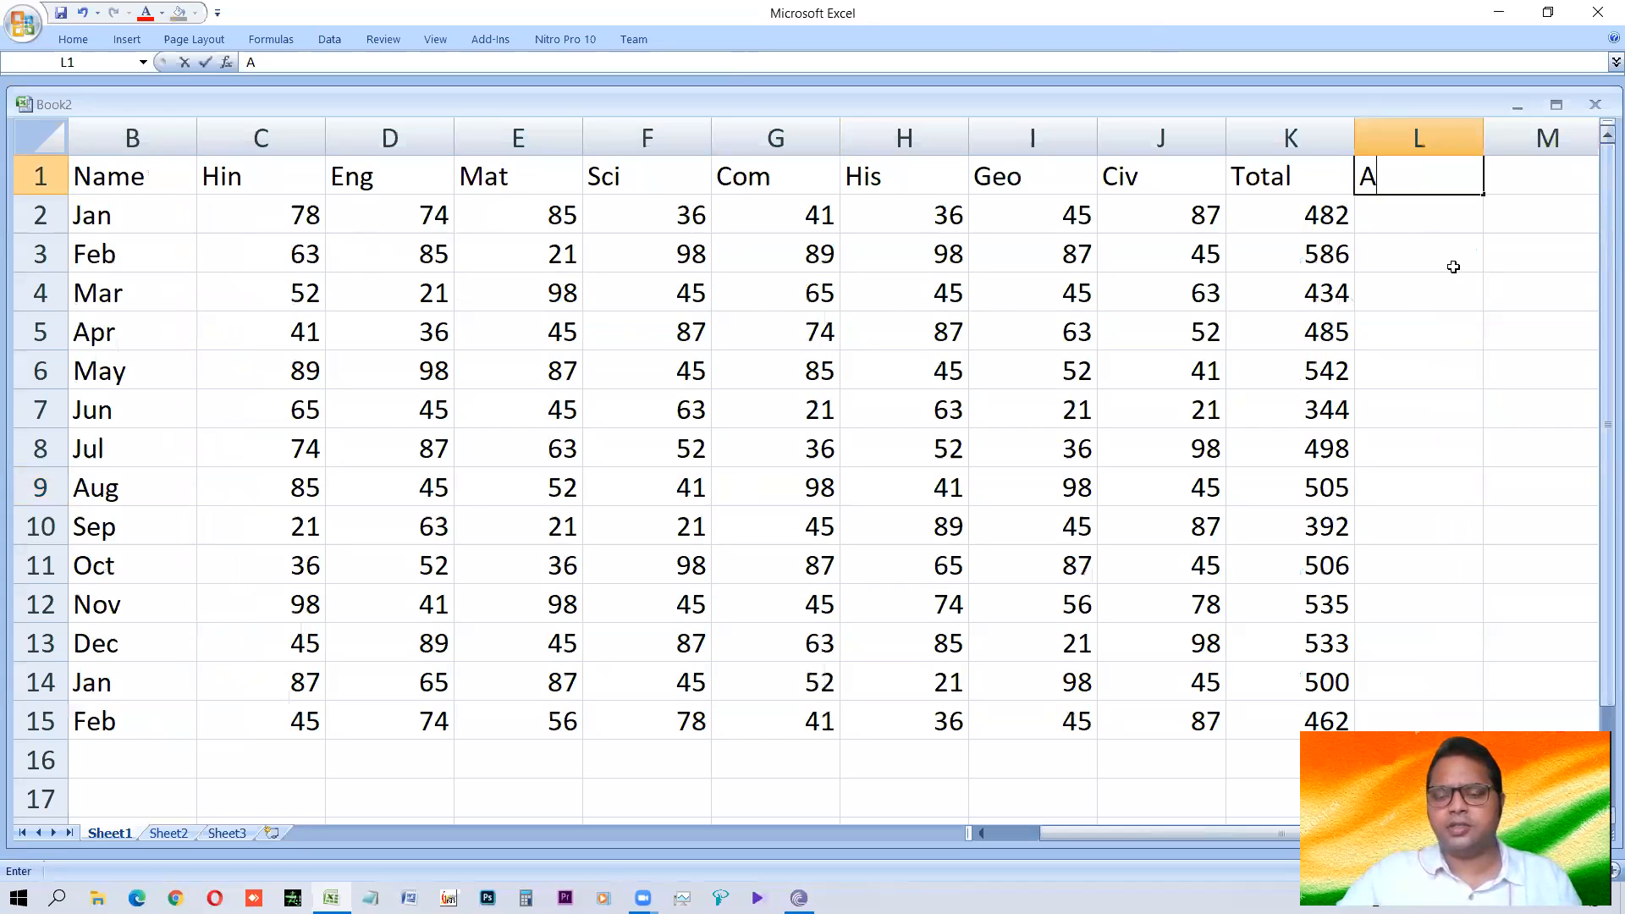
type("ve")
key("Return")
Enter an AVERAGE formula in L2 covering the marks in C2:J2.
type("=average(")
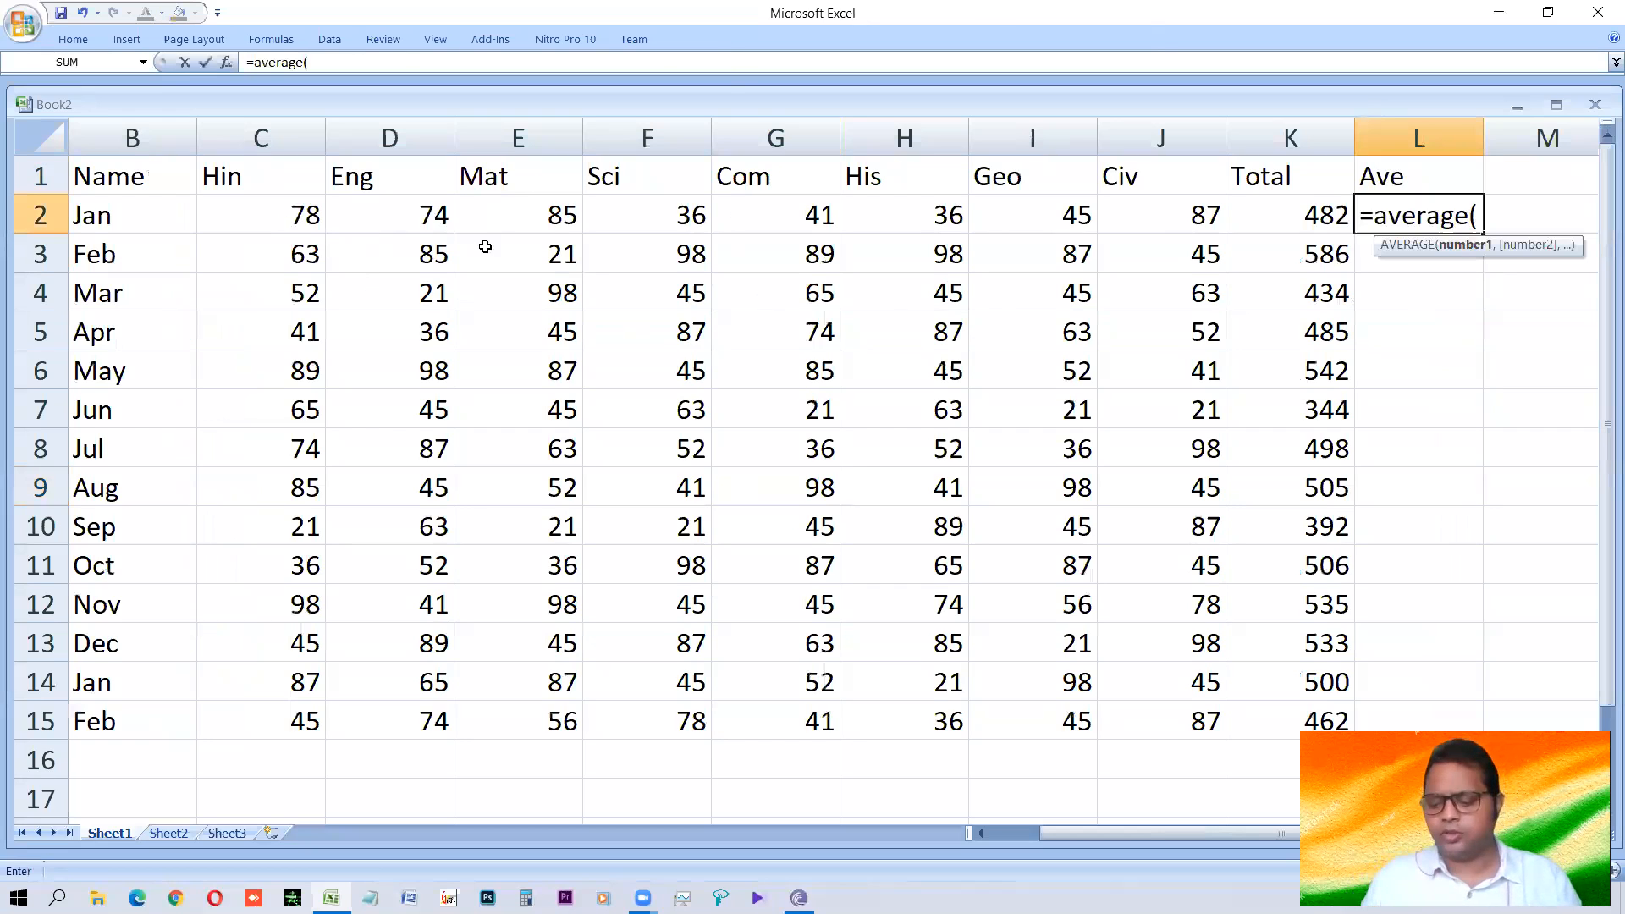
key("Left")
key("Left")
key("Left")
key("Left")
key("Left")
key("Left")
key("Left")
key("Left")
key("Left")
key("Right")
key("Right")
key("Right")
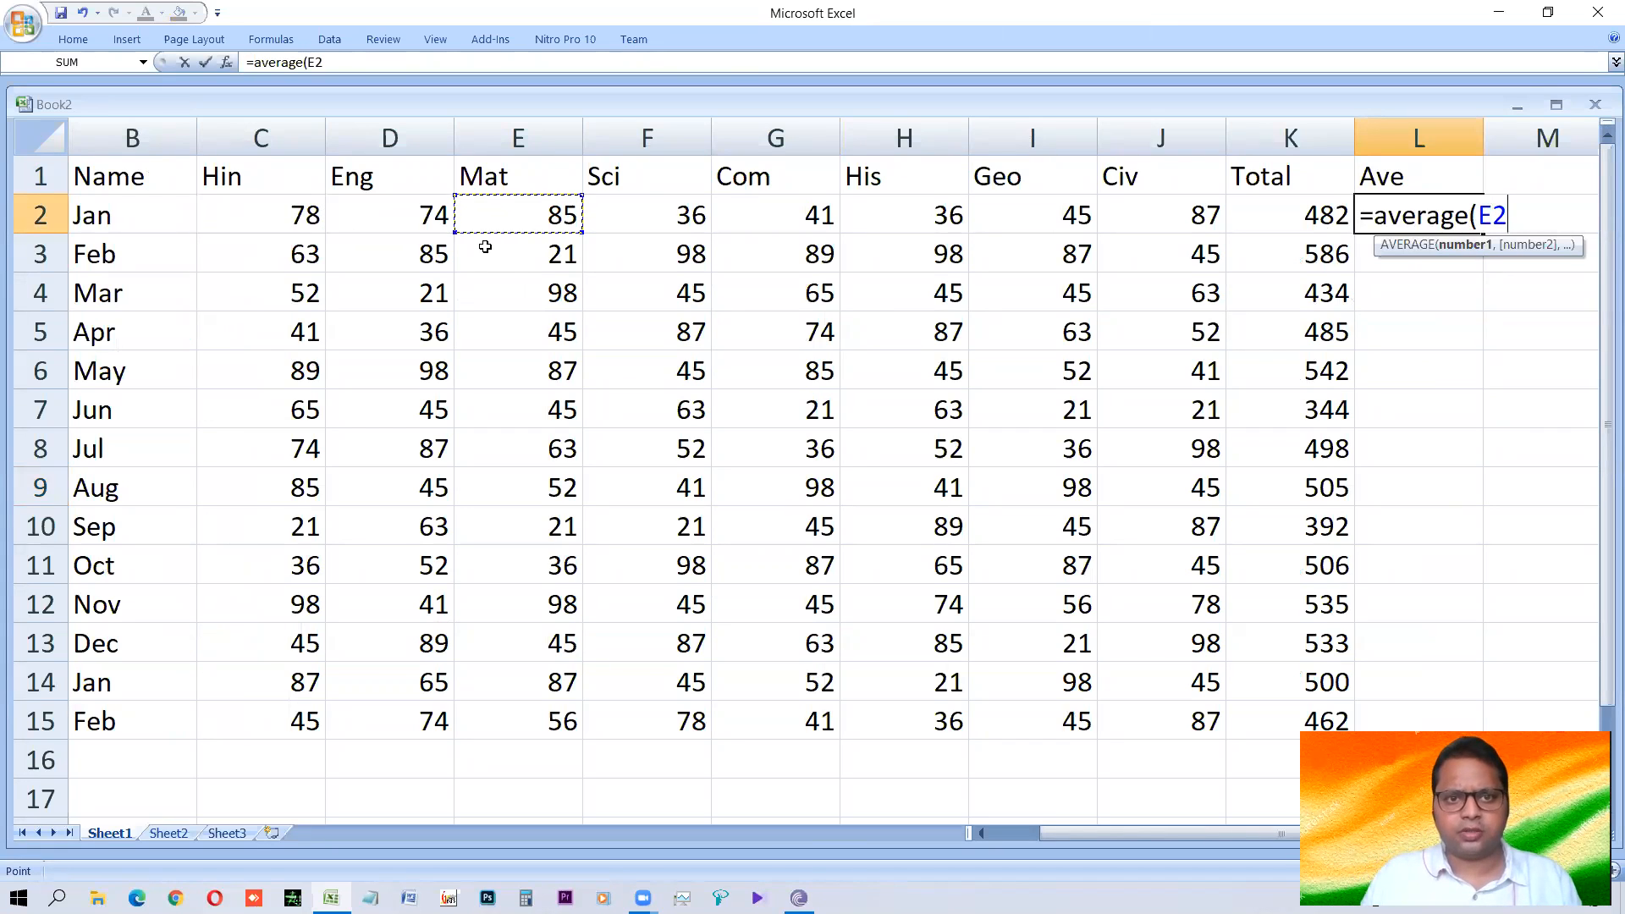
key("Left")
key("Left")
key("Left")
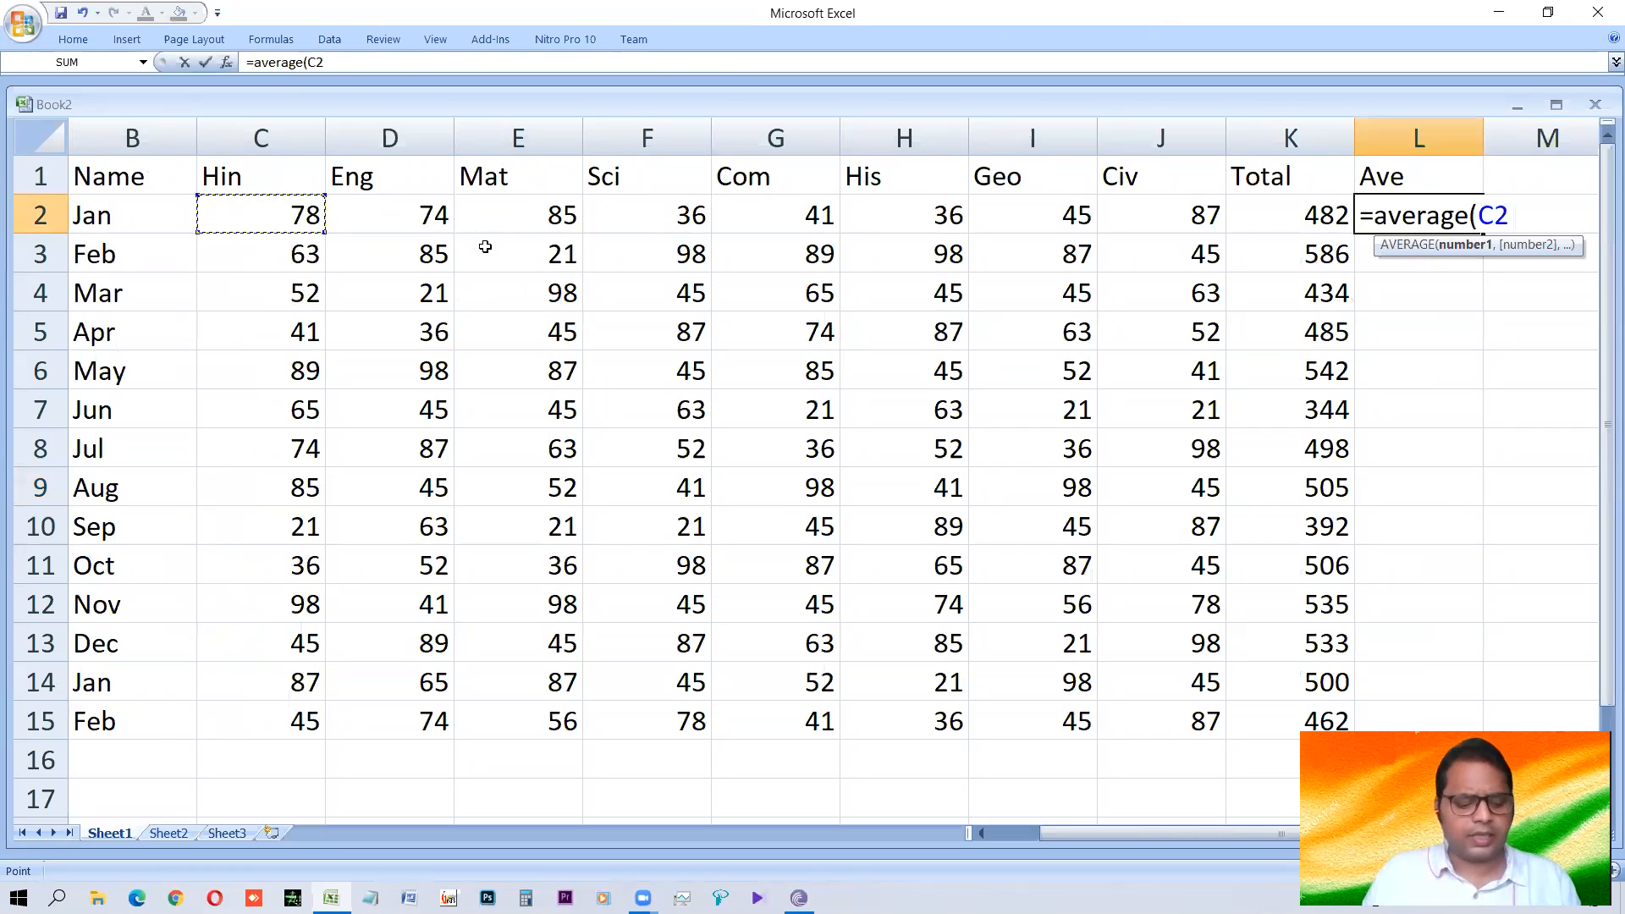
key("shift+Right")
key("shift+Right")
key("shift+Right")
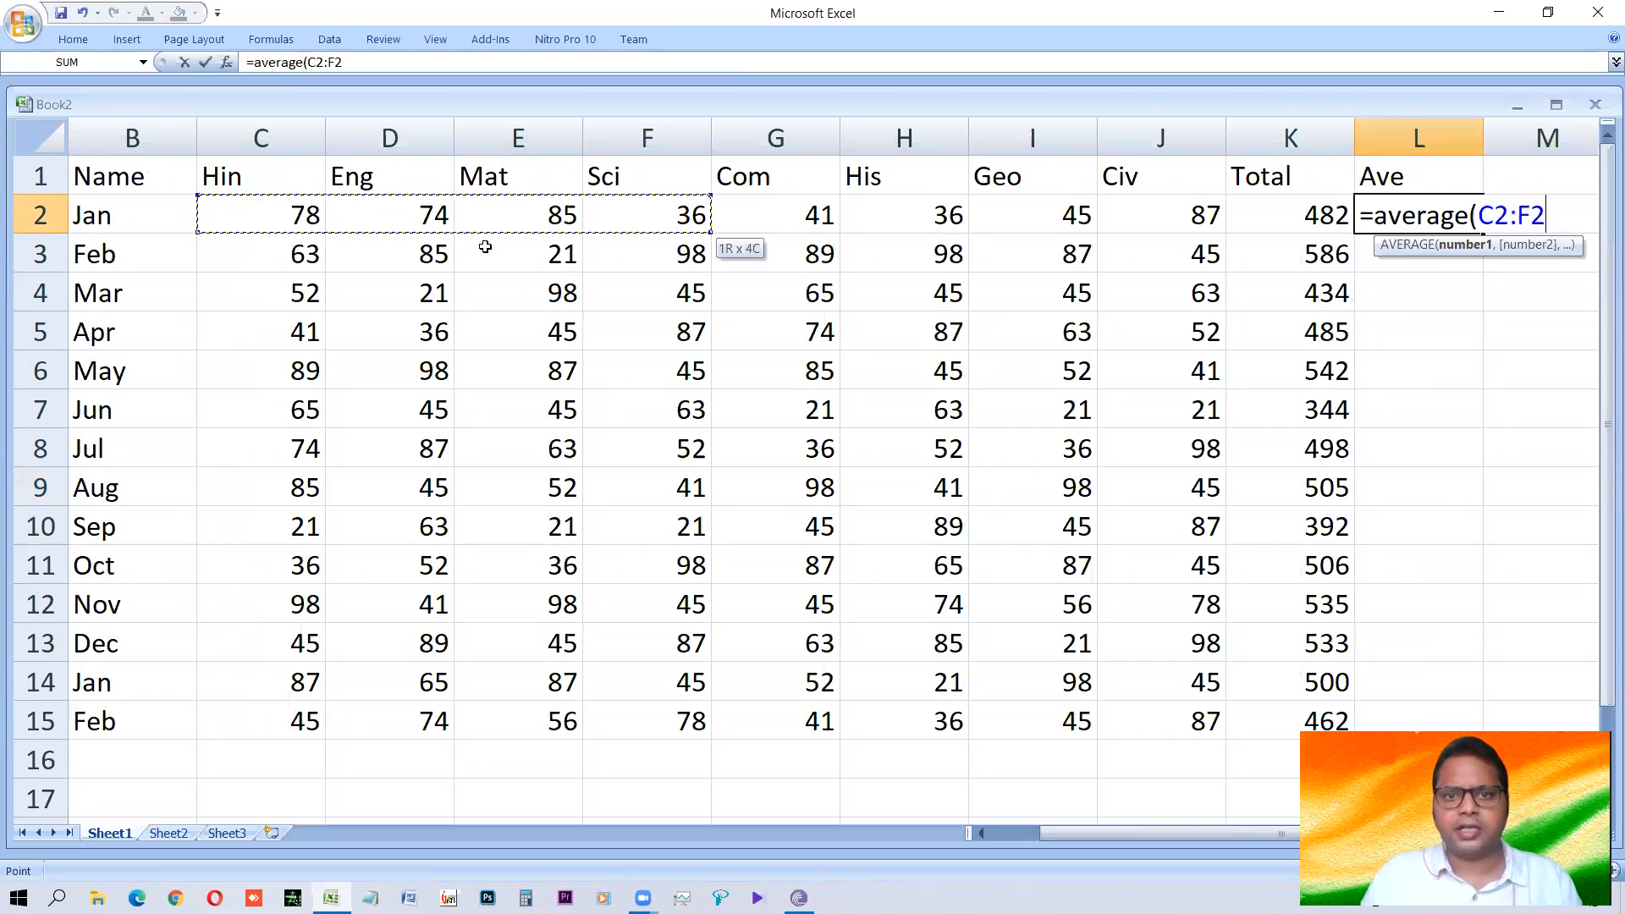
key("shift+Right")
key("shift+Right")
key("shift+Right")
key("shift+Right")
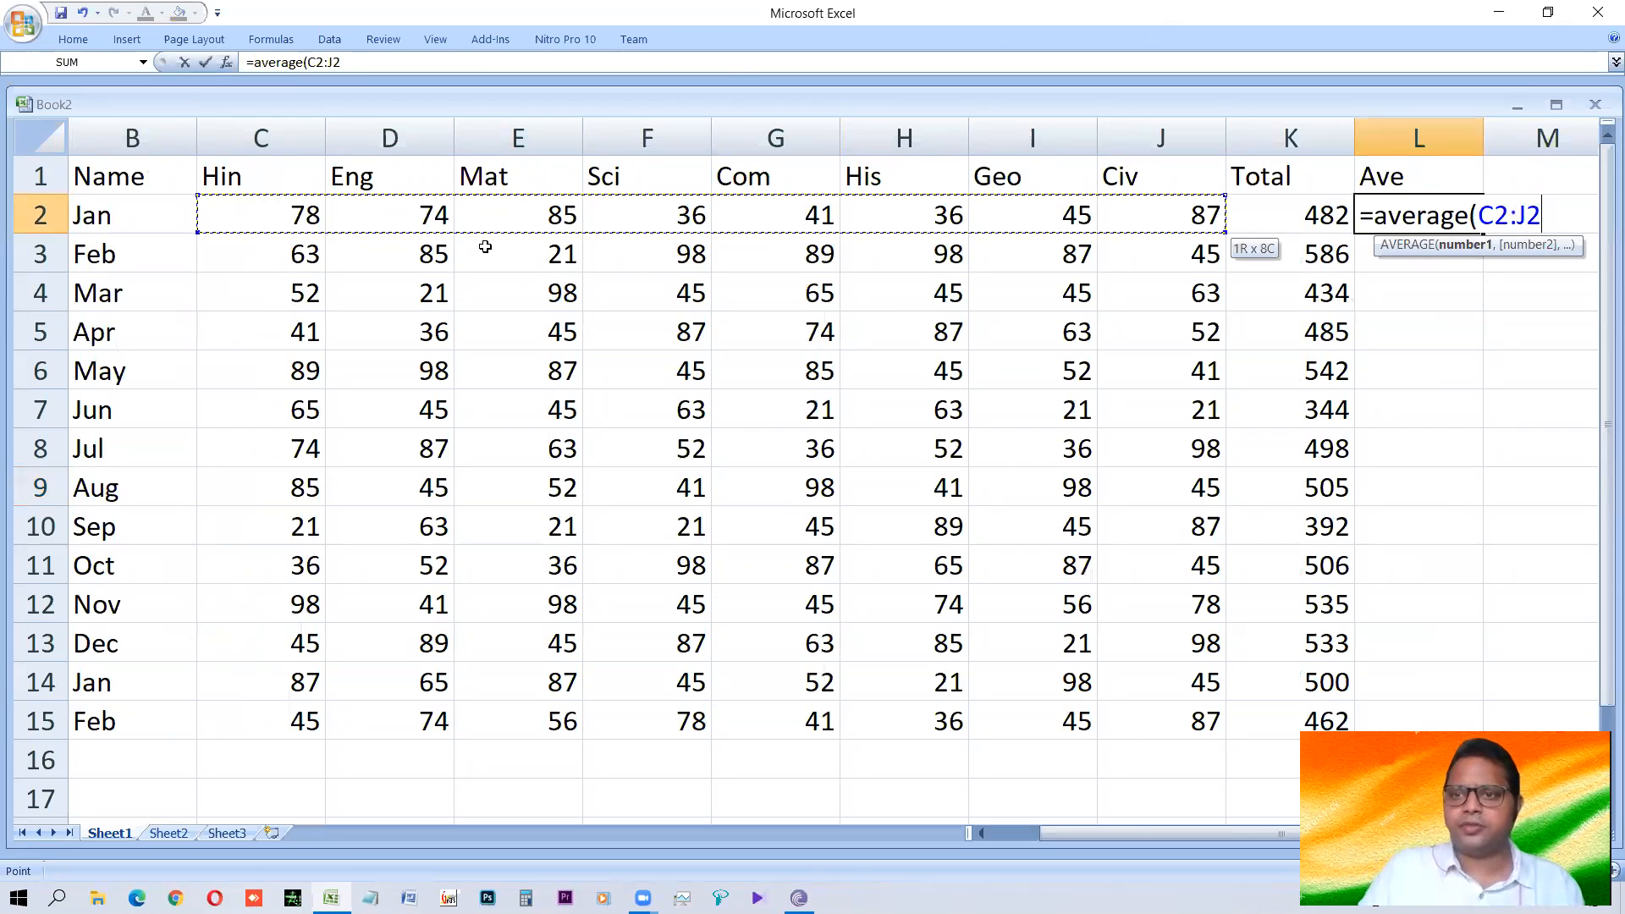
key("Return")
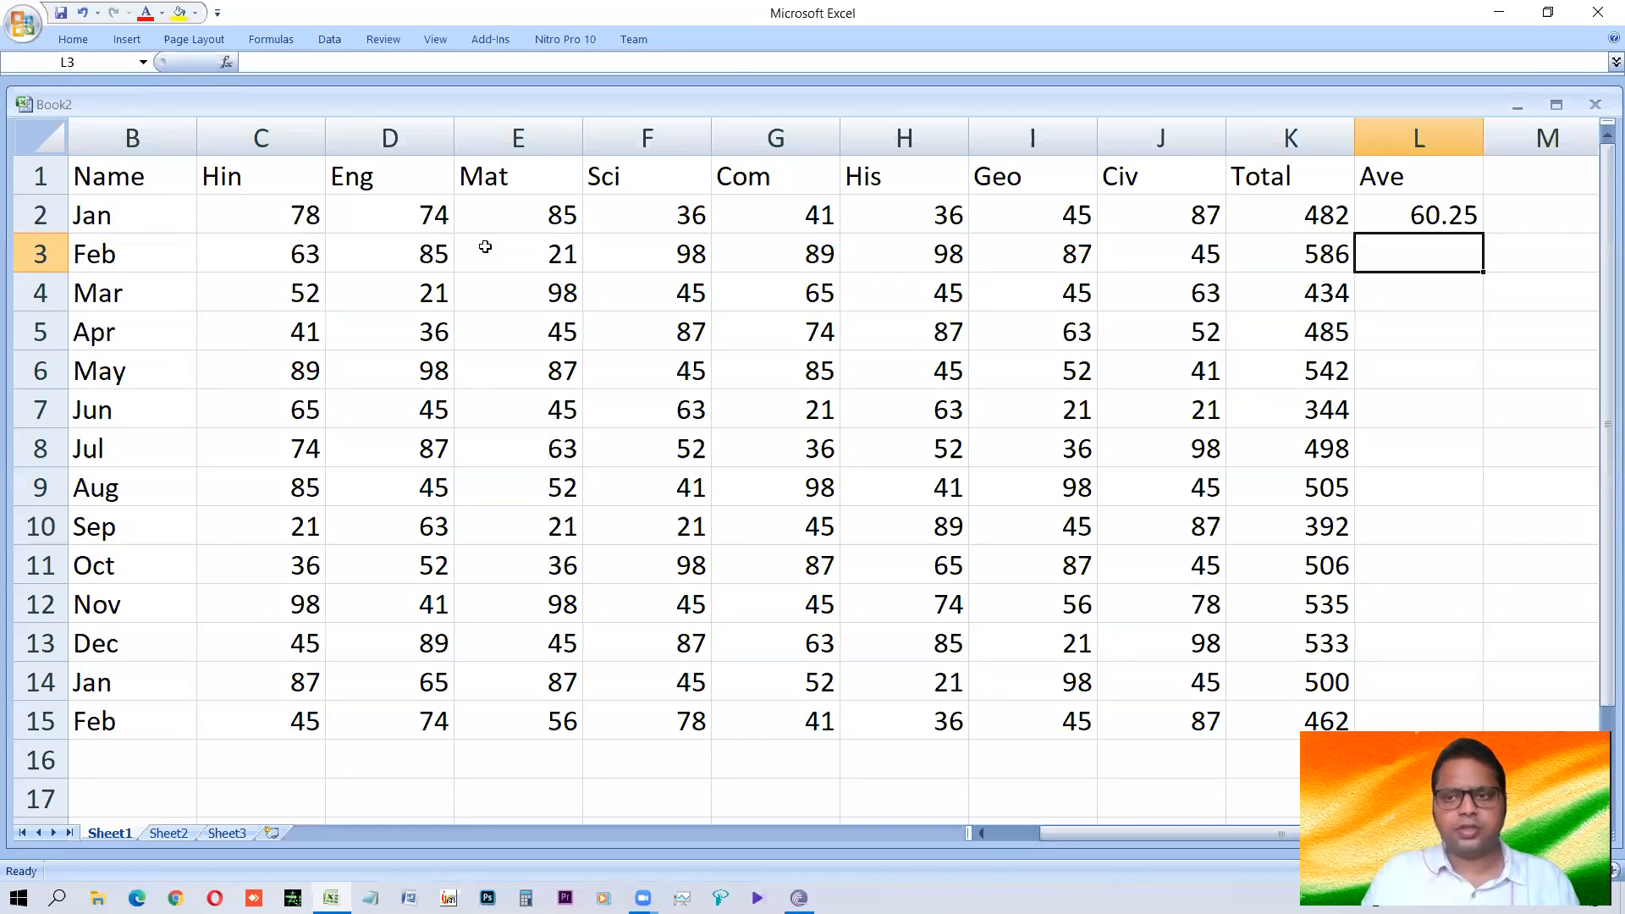
Fill the AVERAGE formula in L2 down the Ave column to L15.
key("Up")
key("shift+Down")
key("shift+Down")
key("shift+Down")
key("shift+Down")
key("shift+Down")
key("shift+Down")
key("shift+Down")
key("shift+Down")
key("shift+Down")
key("shift+Down")
key("shift+Down")
key("shift+Down")
key("shift+Down")
key("shift+Up")
key("shift+Down")
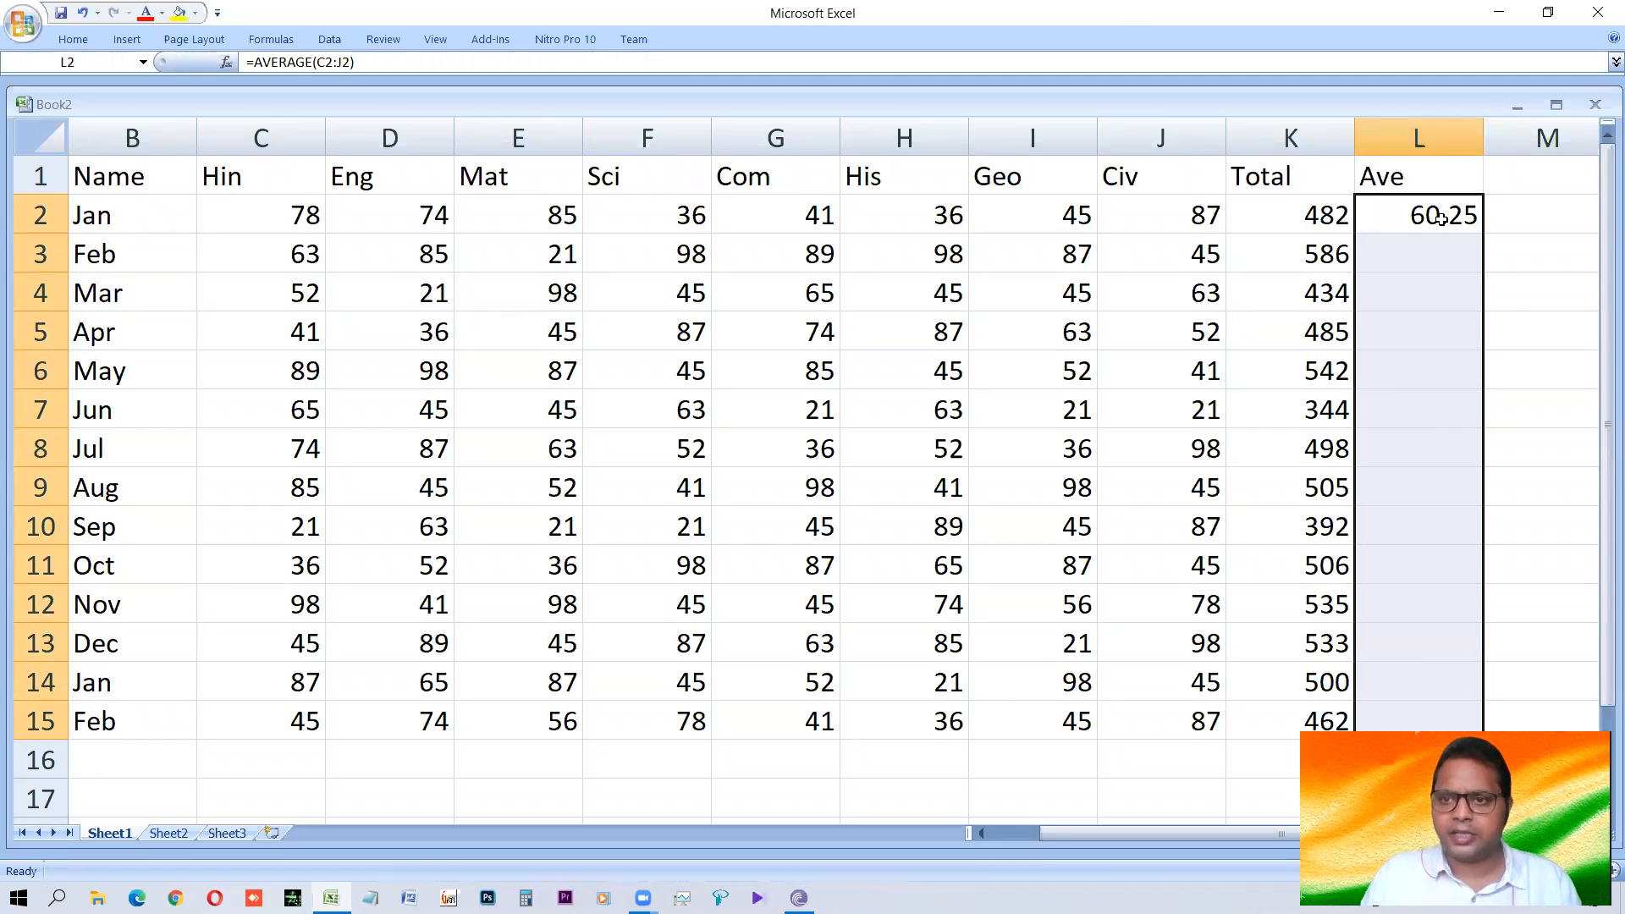
left_click(1442, 218)
key("shift+Down")
key("shift+Down")
key("shift+Down")
key("shift+Down")
key("shift+Down")
key("shift+Down")
key("shift+Down")
key("shift+Down")
key("shift+Down")
key("shift+Down")
key("shift+Down")
key("shift+Down")
key("shift+Down")
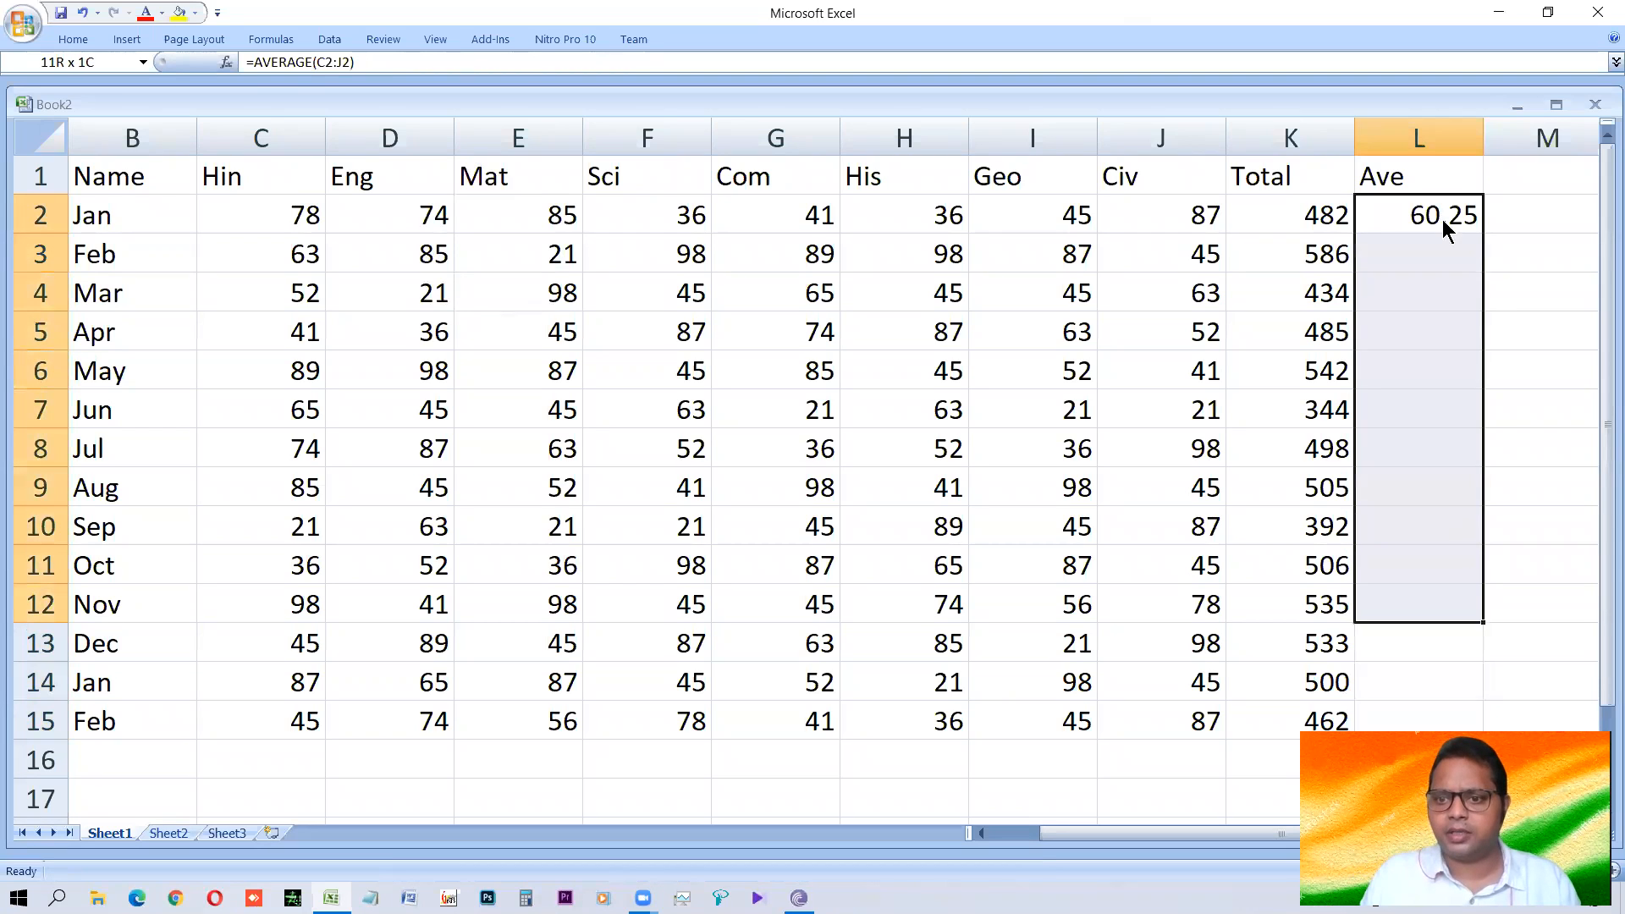
key("ctrl+d")
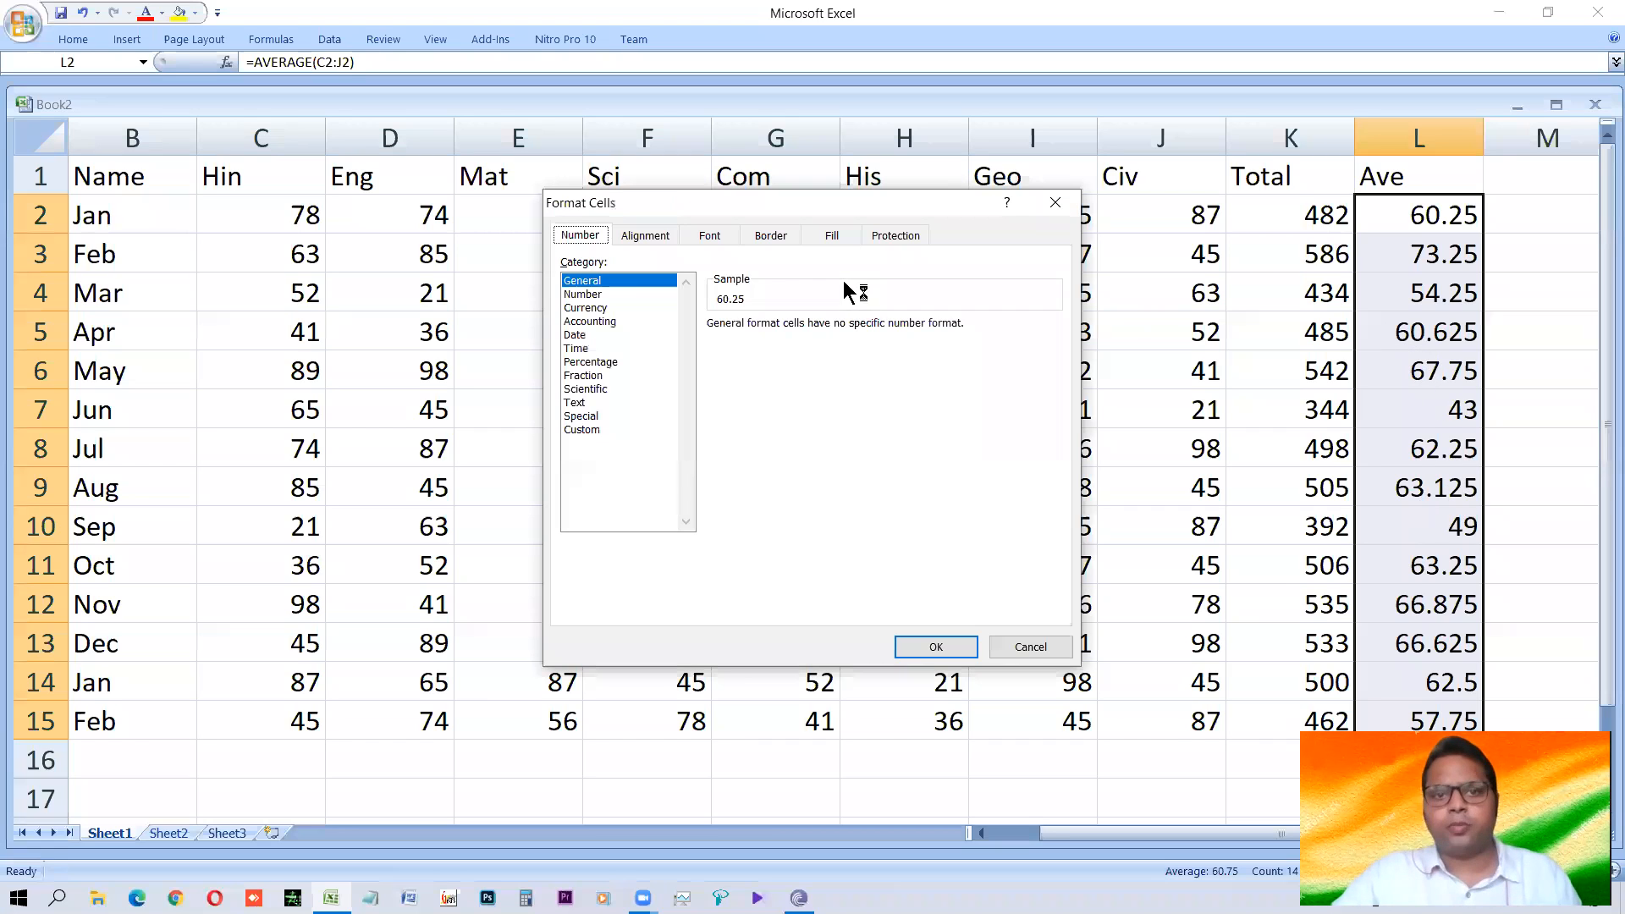
Format the averages in L2:L15 with the Number category and two decimal places.
left_click(594, 296)
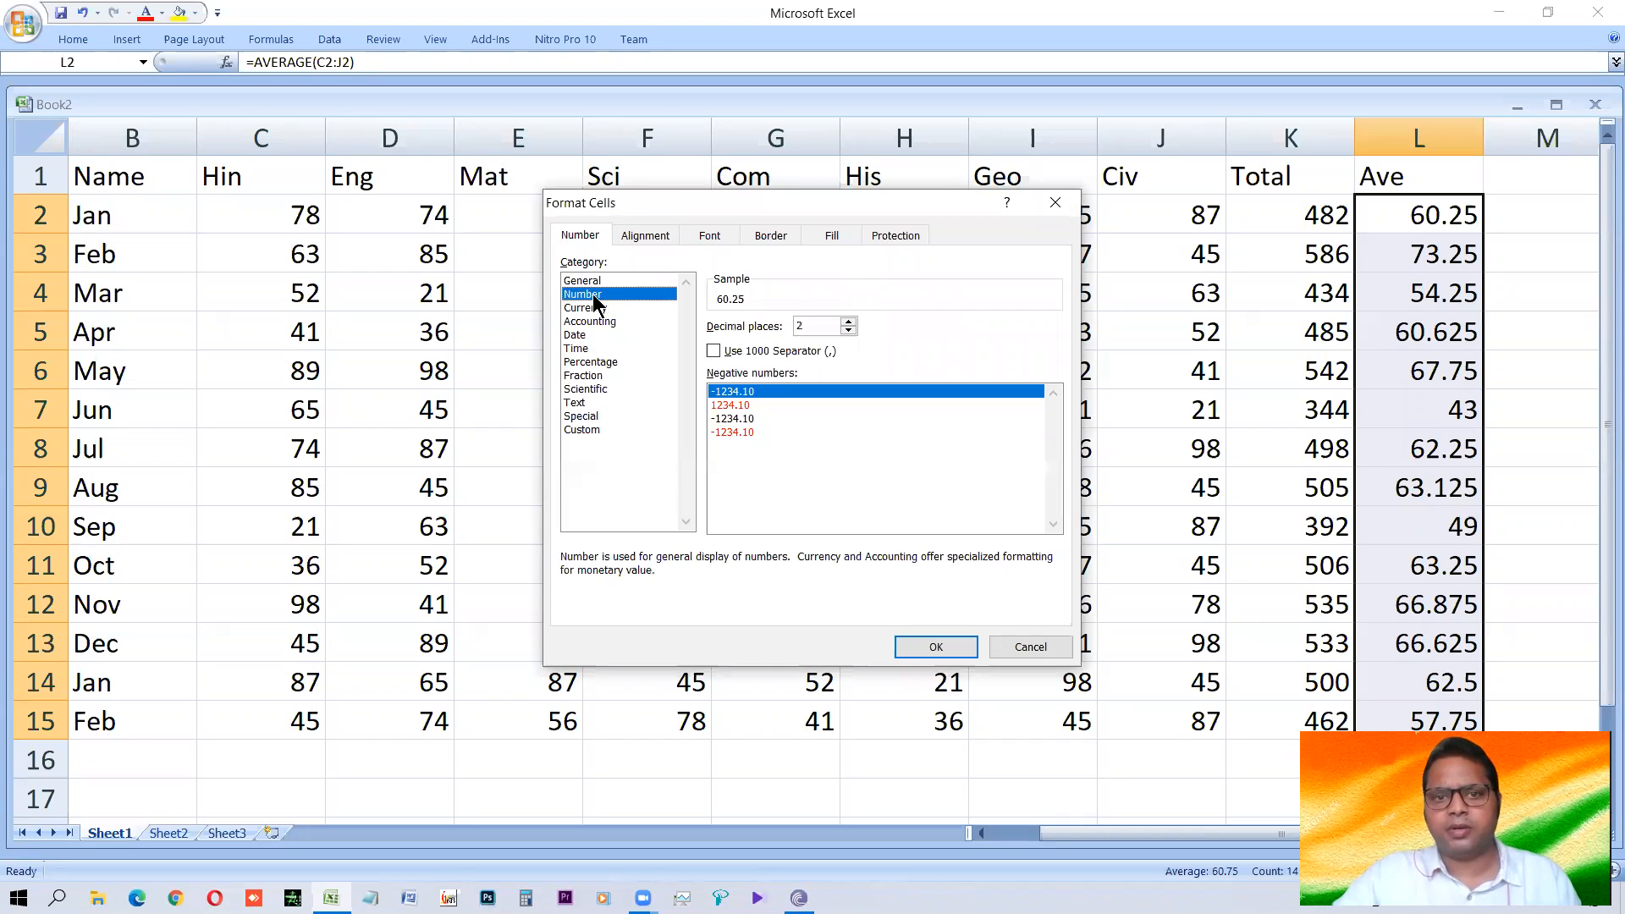
left_click(848, 322)
left_click(848, 331)
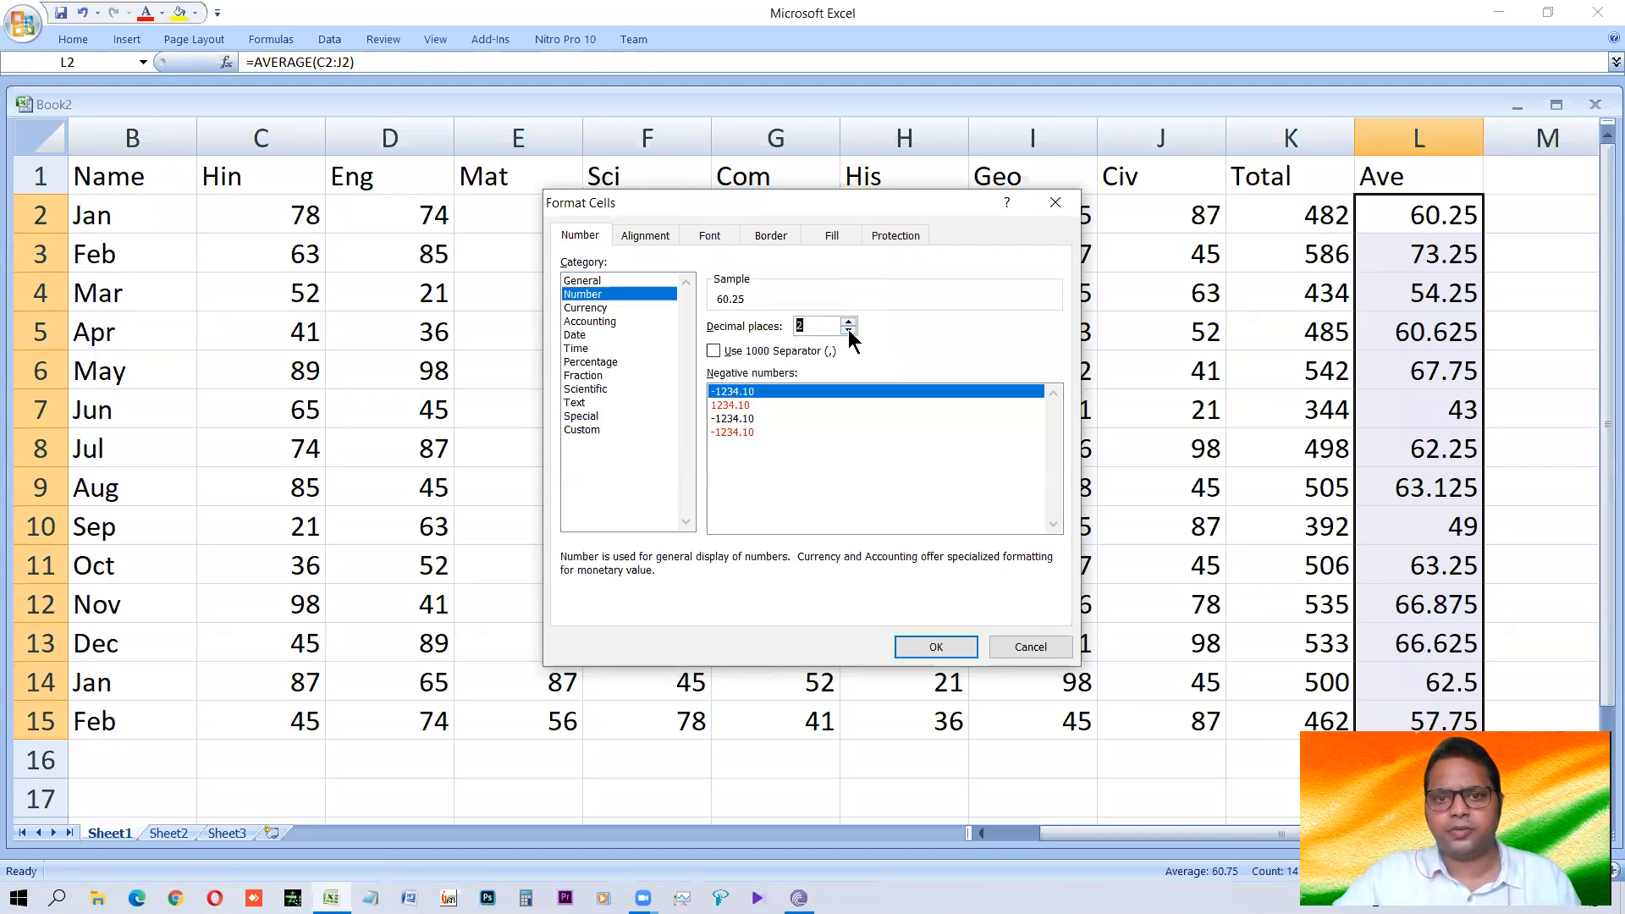
left_click(936, 647)
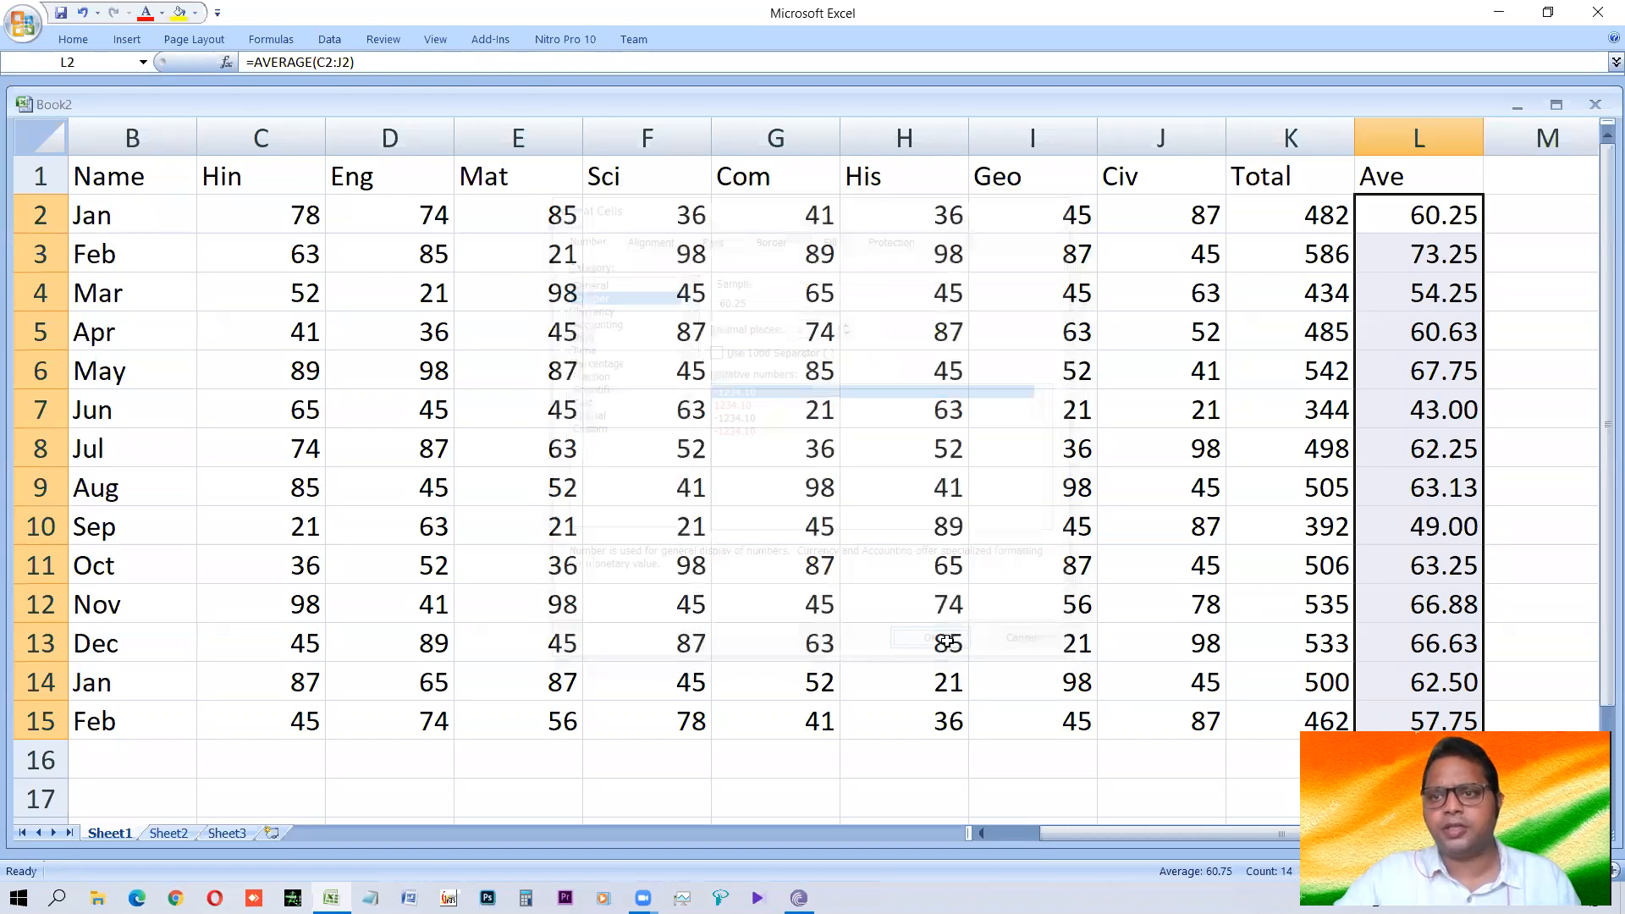
left_click(1426, 445)
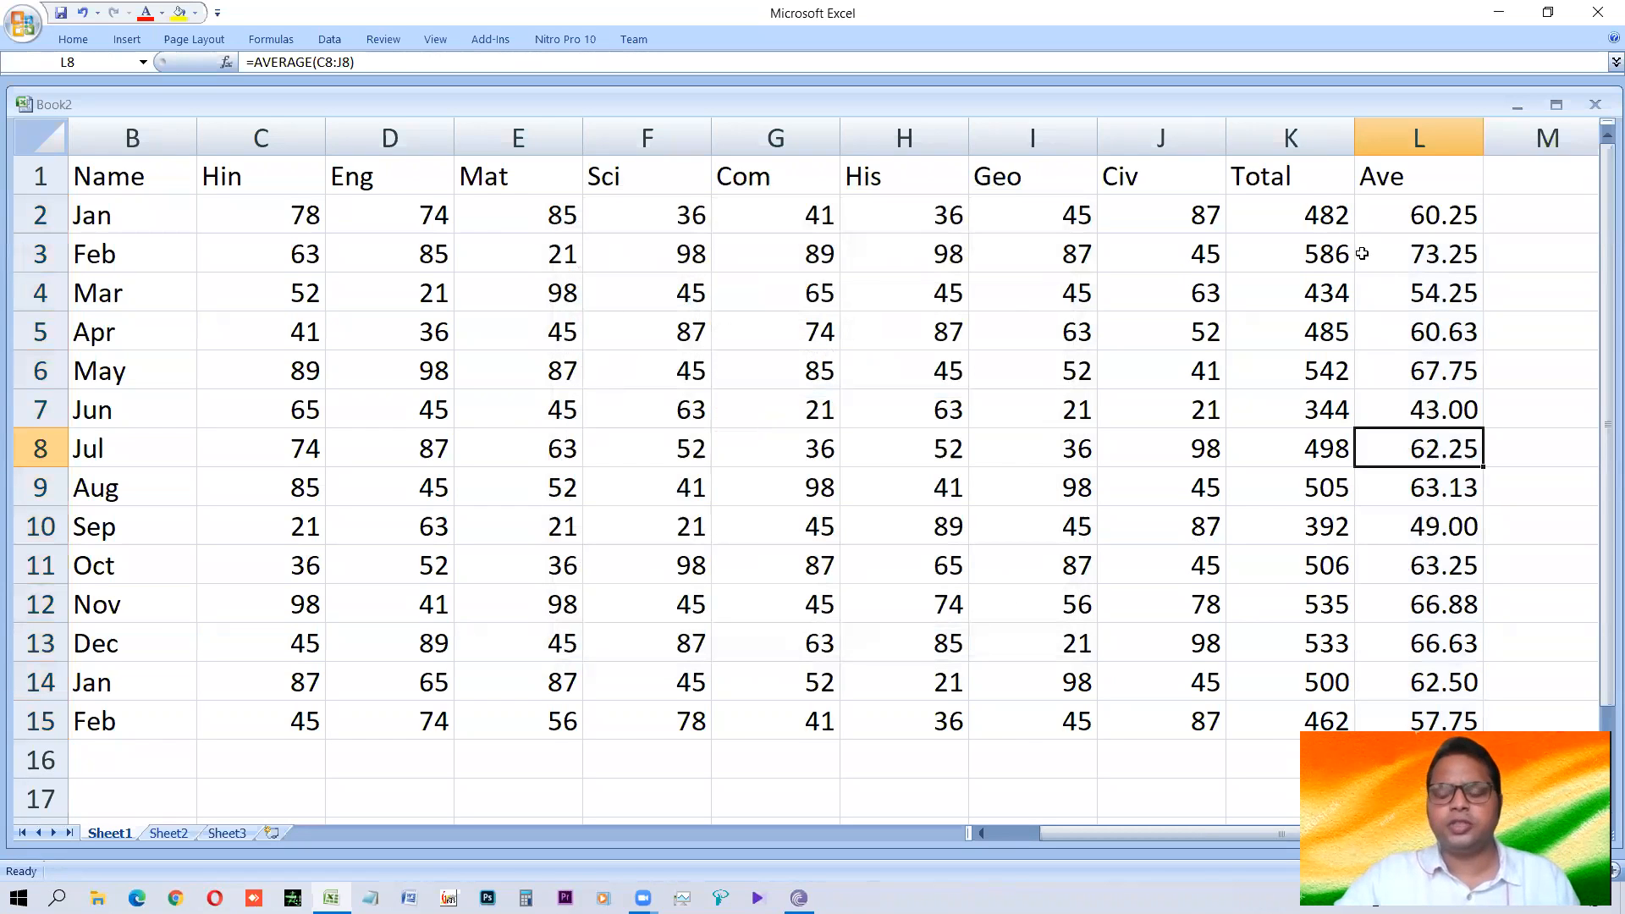
key("Left")
key("Left")
key("Left")
key("Left")
key("Left")
key("Left")
key("Left")
key("Left")
key("Left")
key("Left")
key("Left")
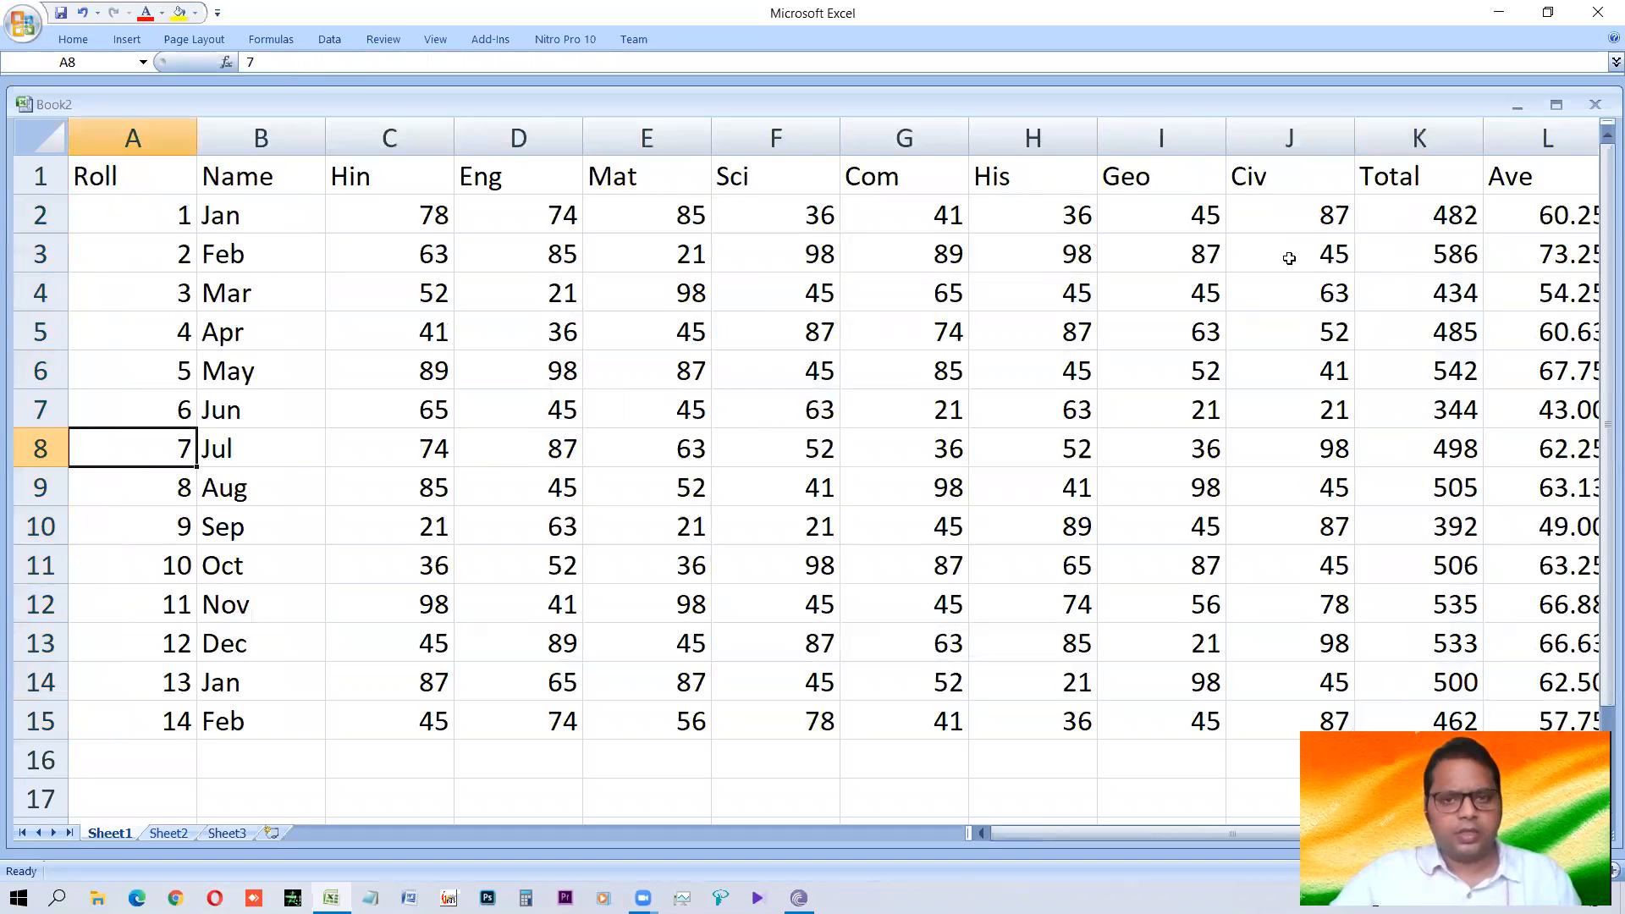
key("alt+Tab")
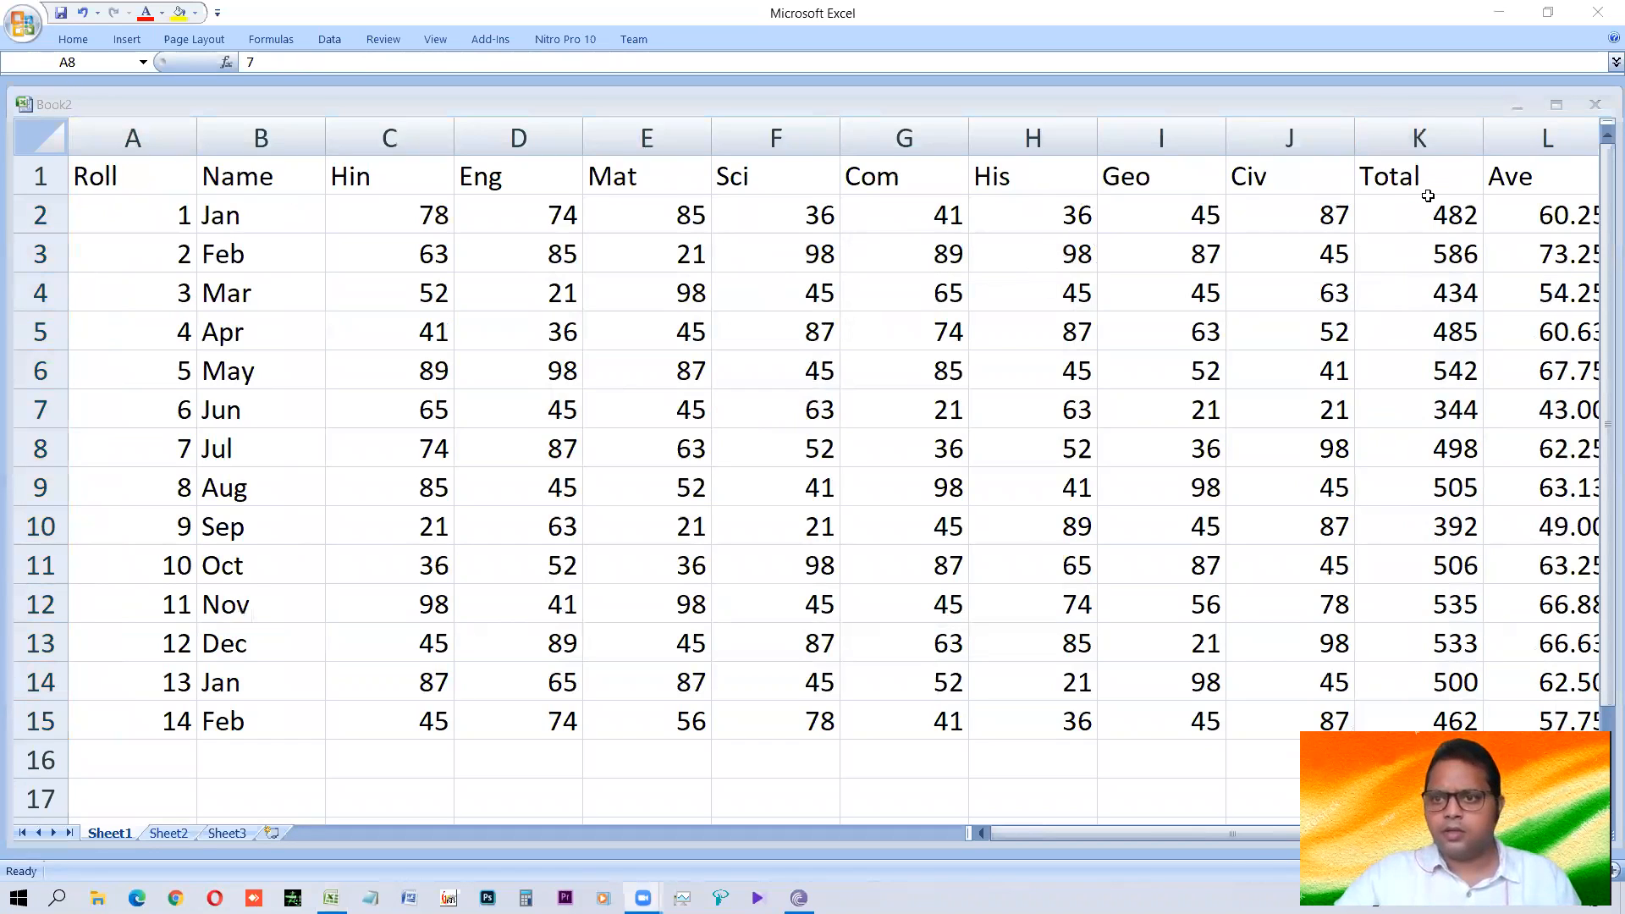
key("alt+Tab")
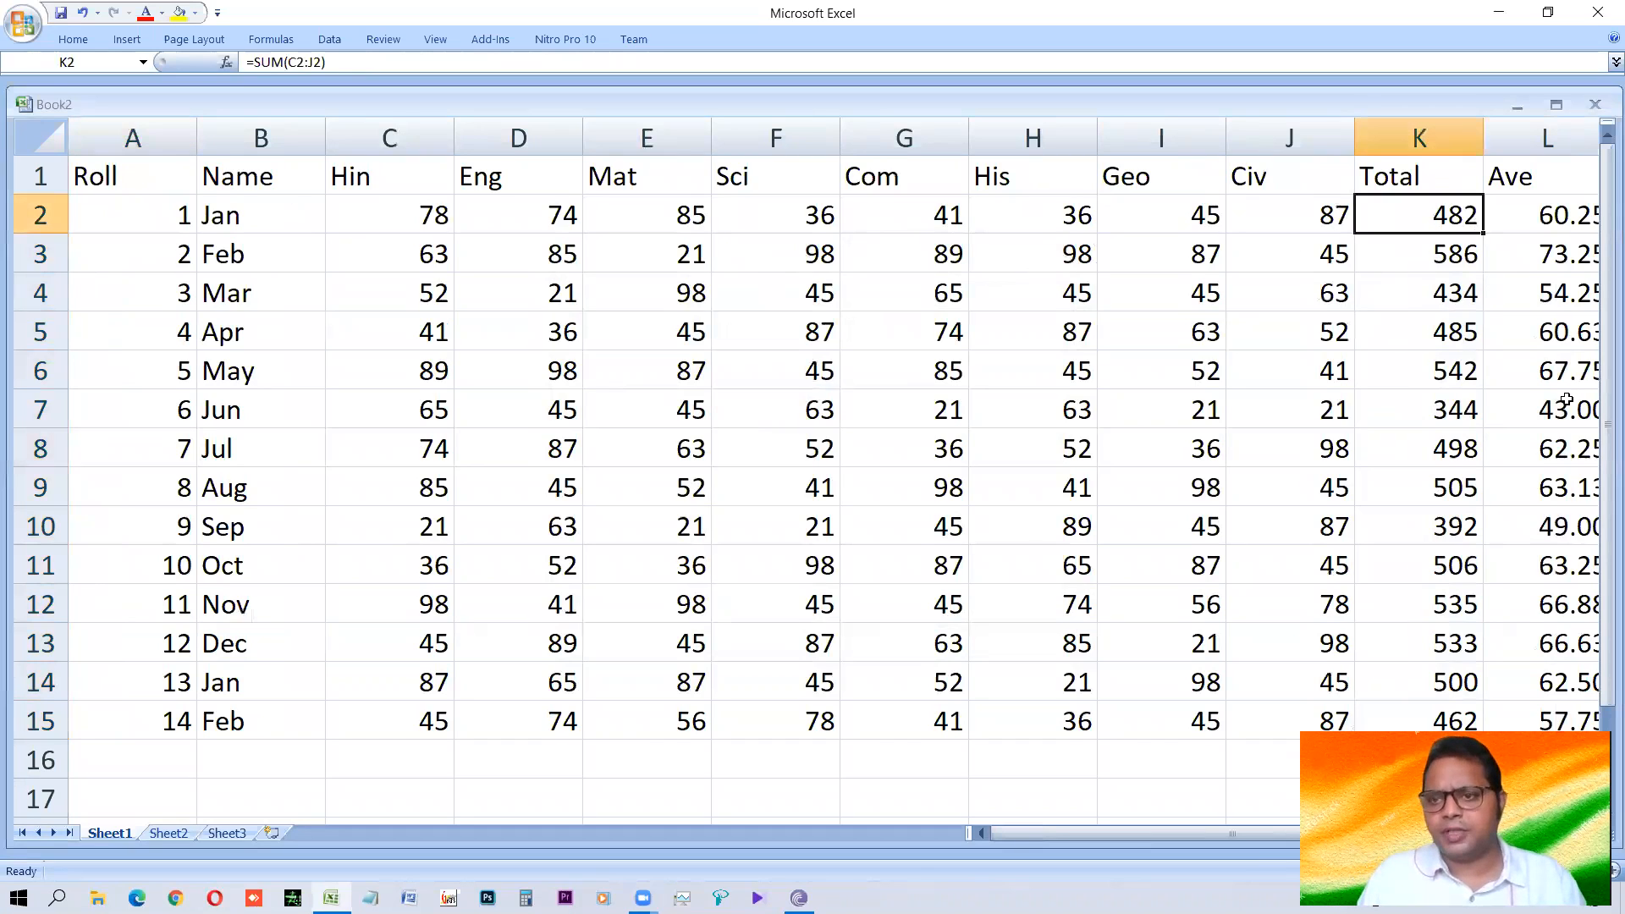
Clear the totals in K2:K15 and begin a SUM formula in K2 with the separate, comma-separated references C2, D2 and E2.
key("ctrl+shift+Down")
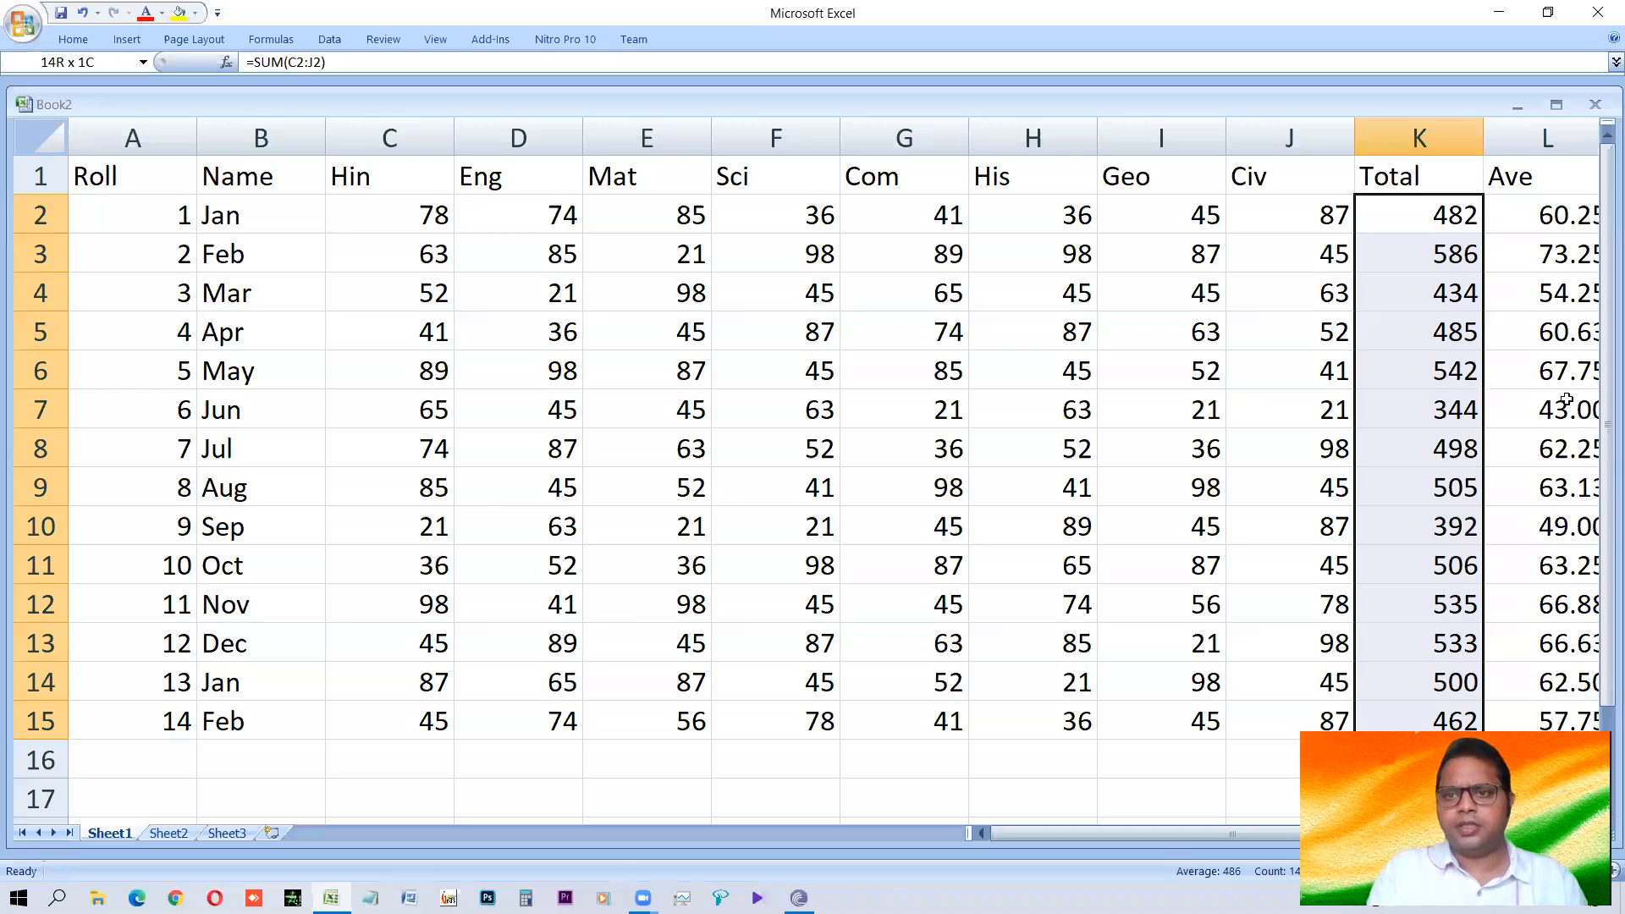
key("Delete")
type("=sum(")
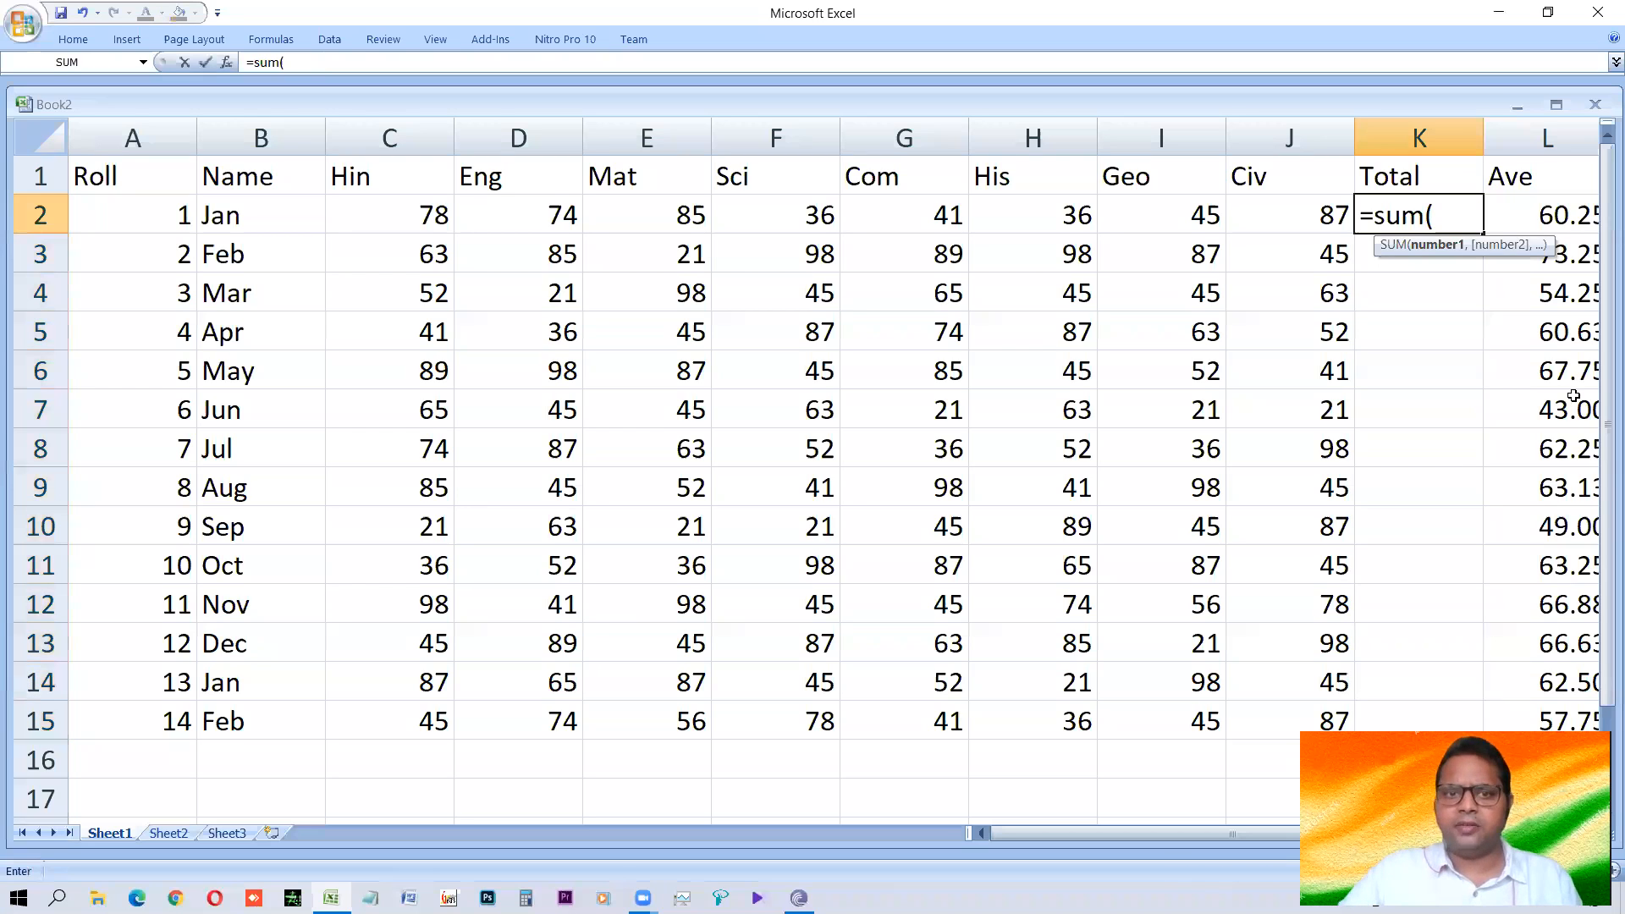
left_click(395, 207)
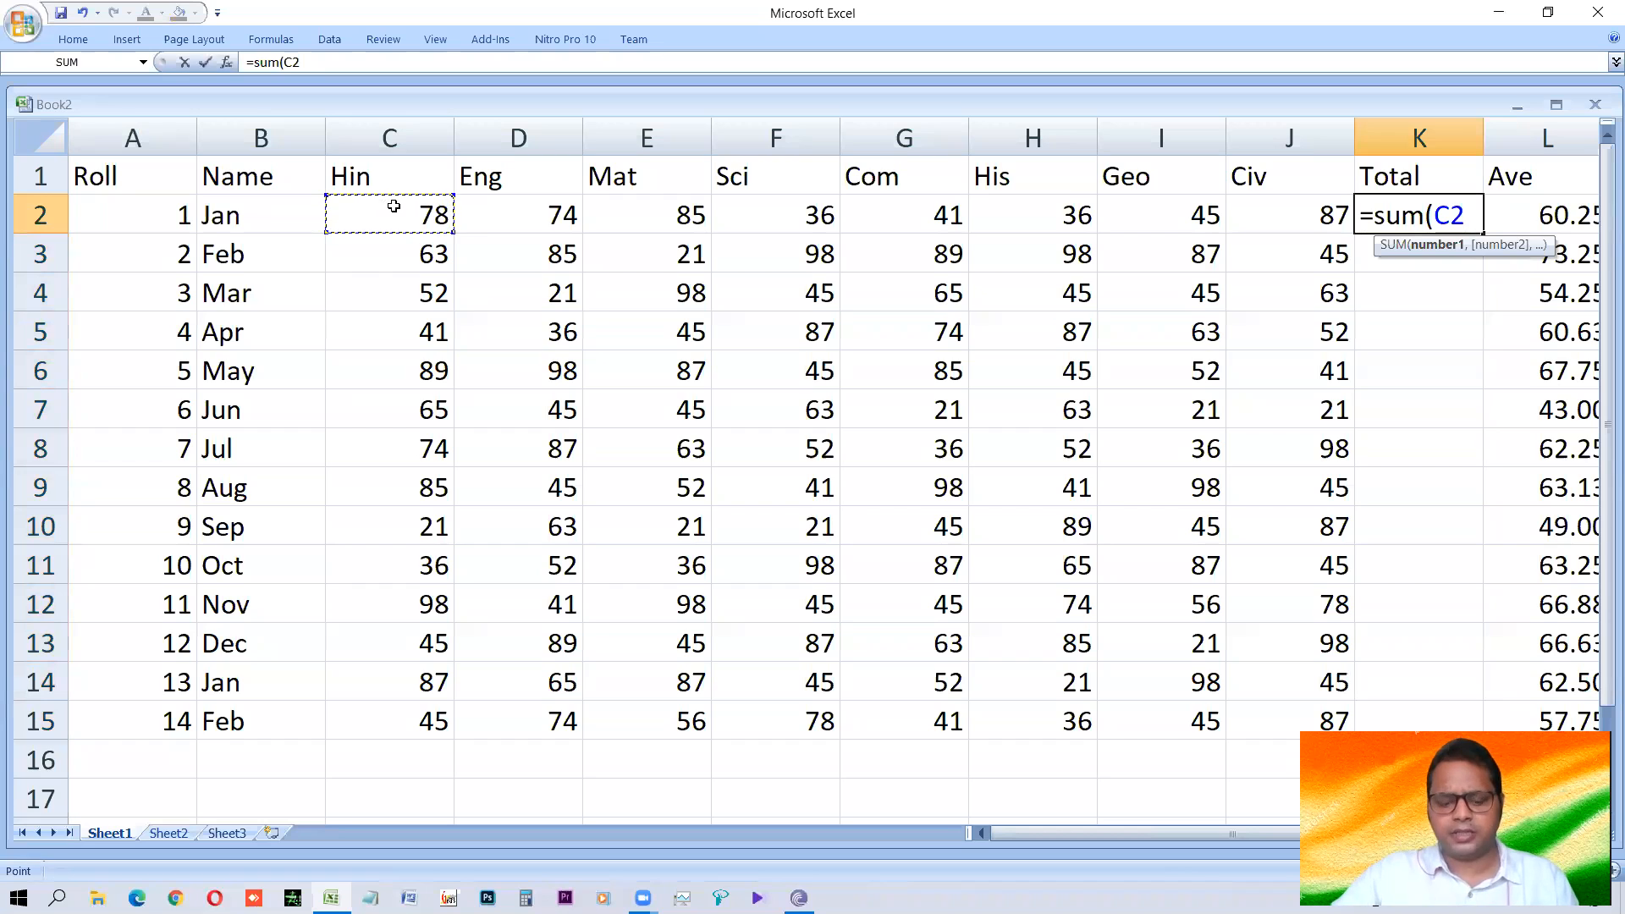
type(",")
left_click(525, 217)
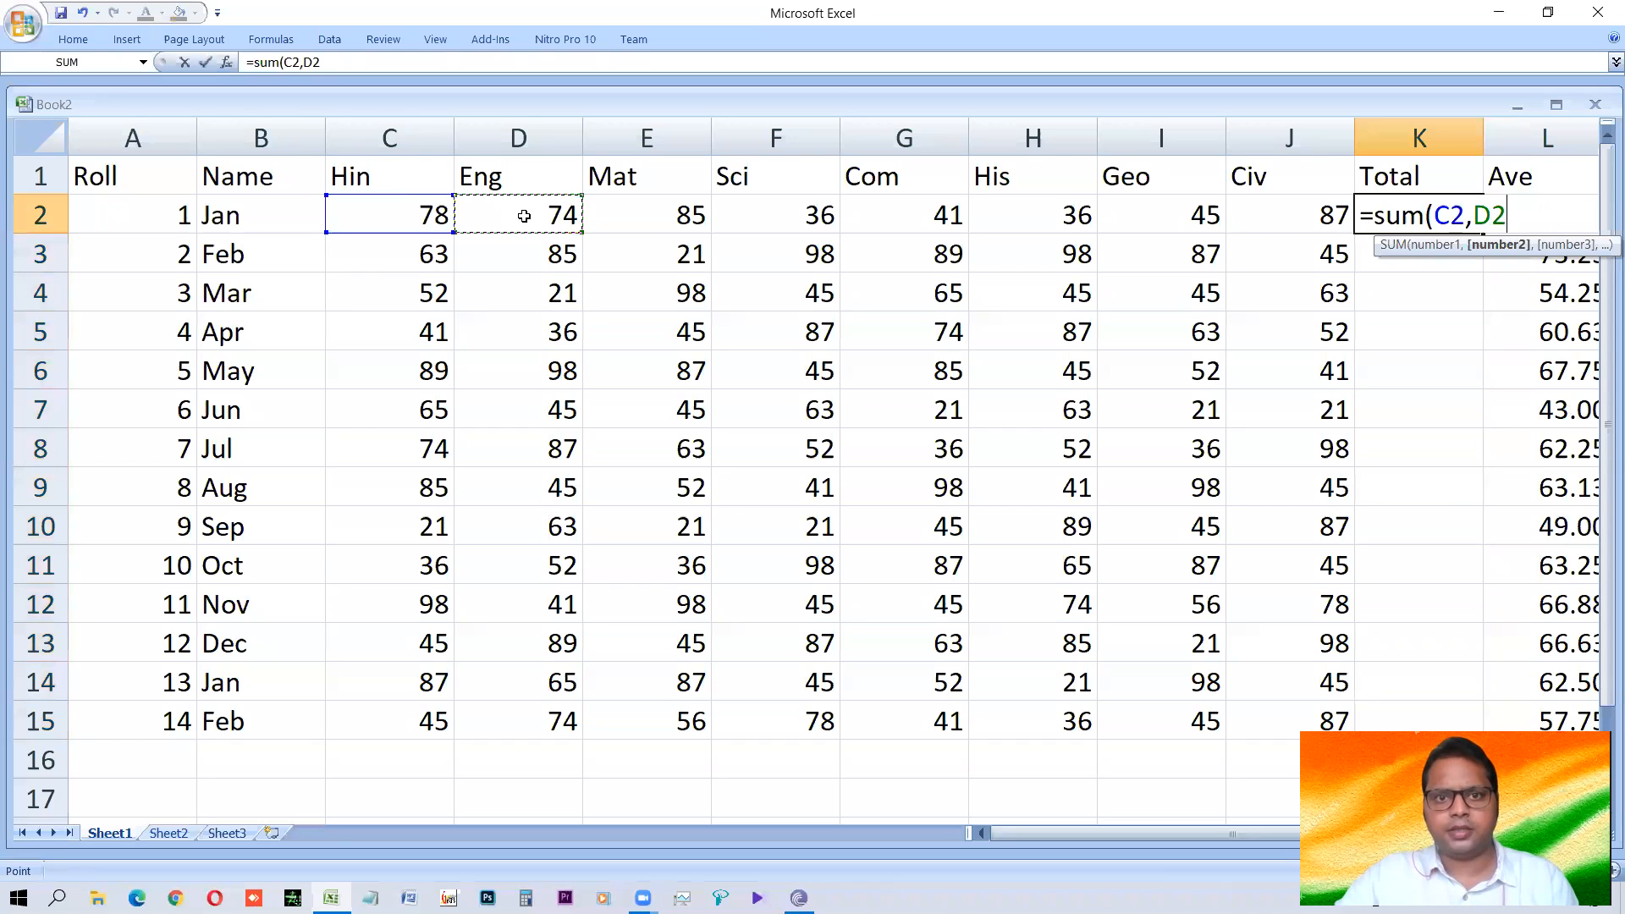
type(",")
left_click(653, 216)
left_click(775, 212)
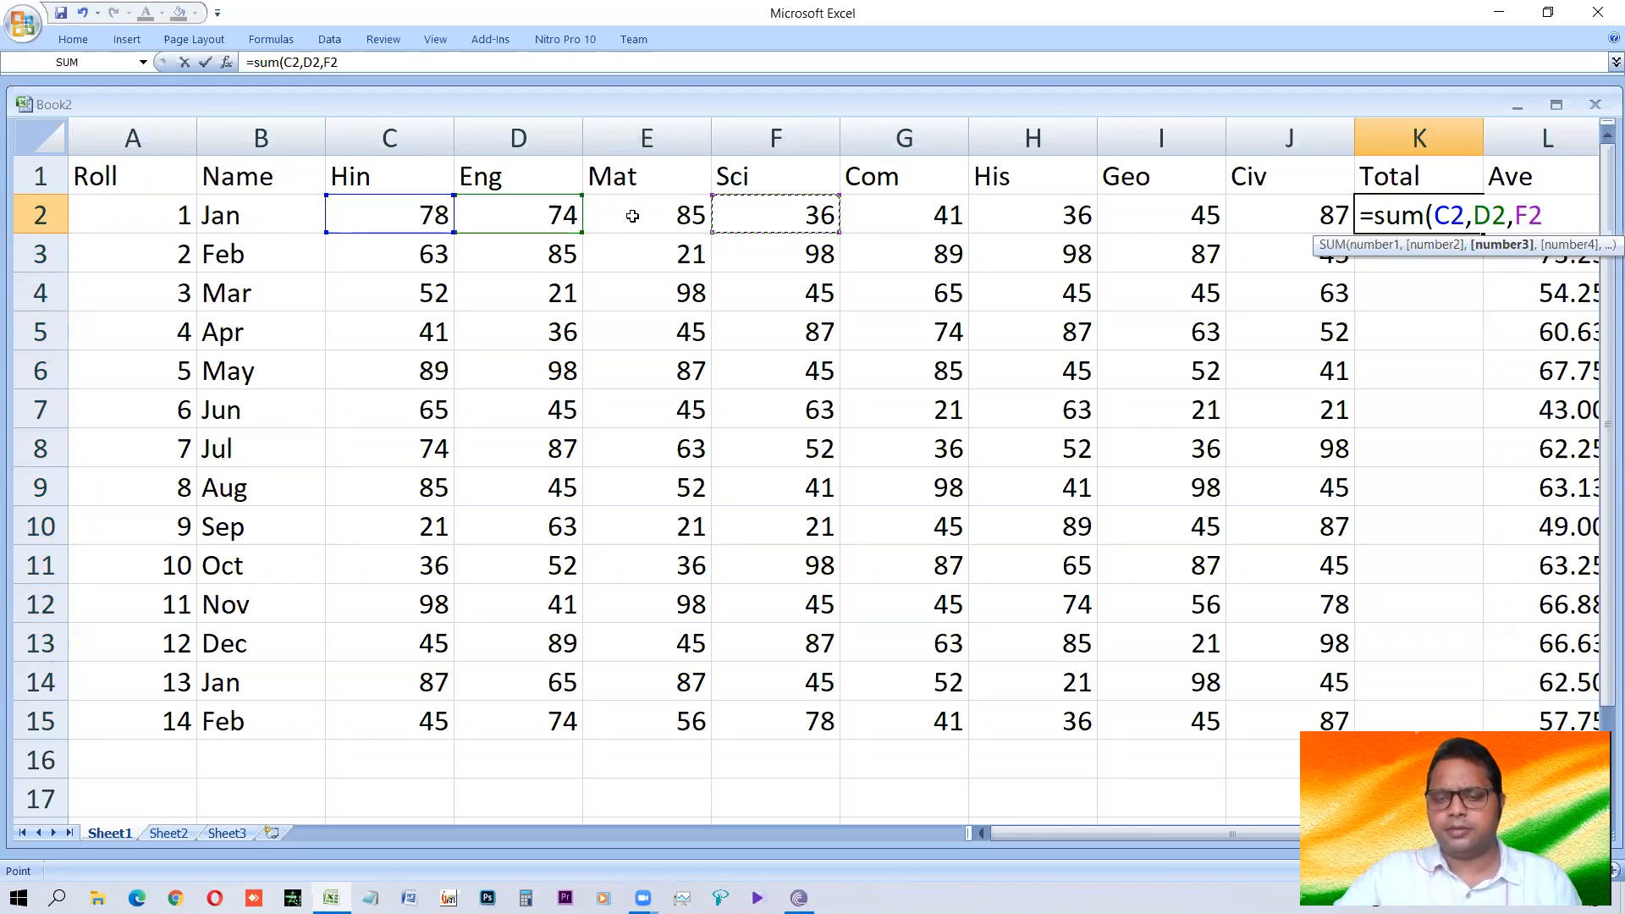
key("BackSpace")
key("BackSpace")
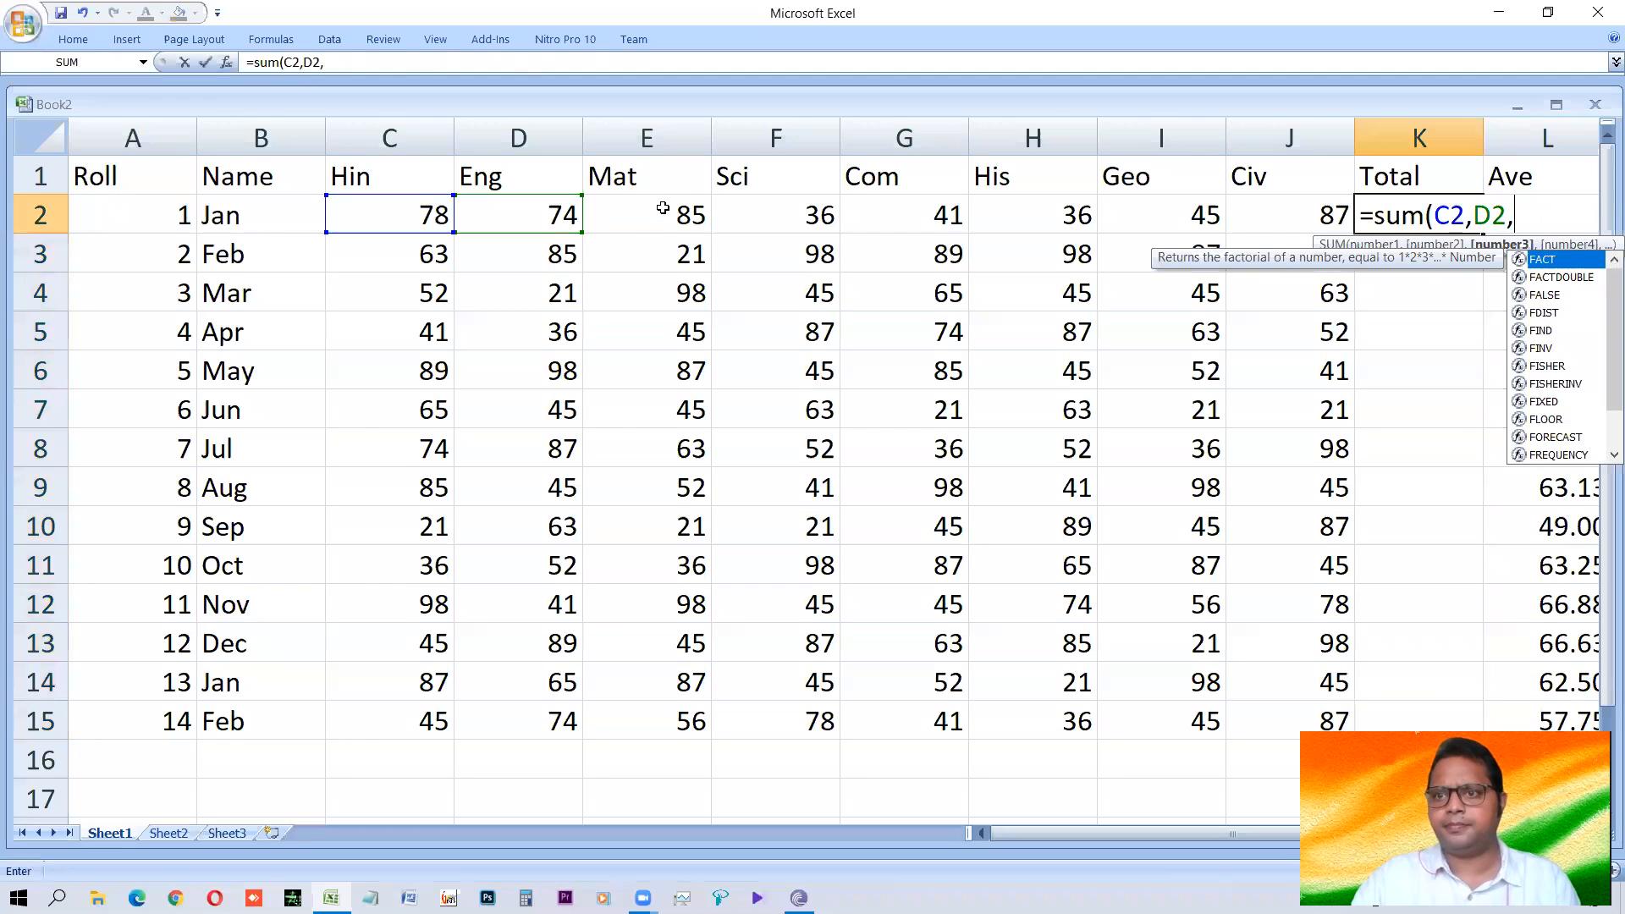
left_click(654, 216)
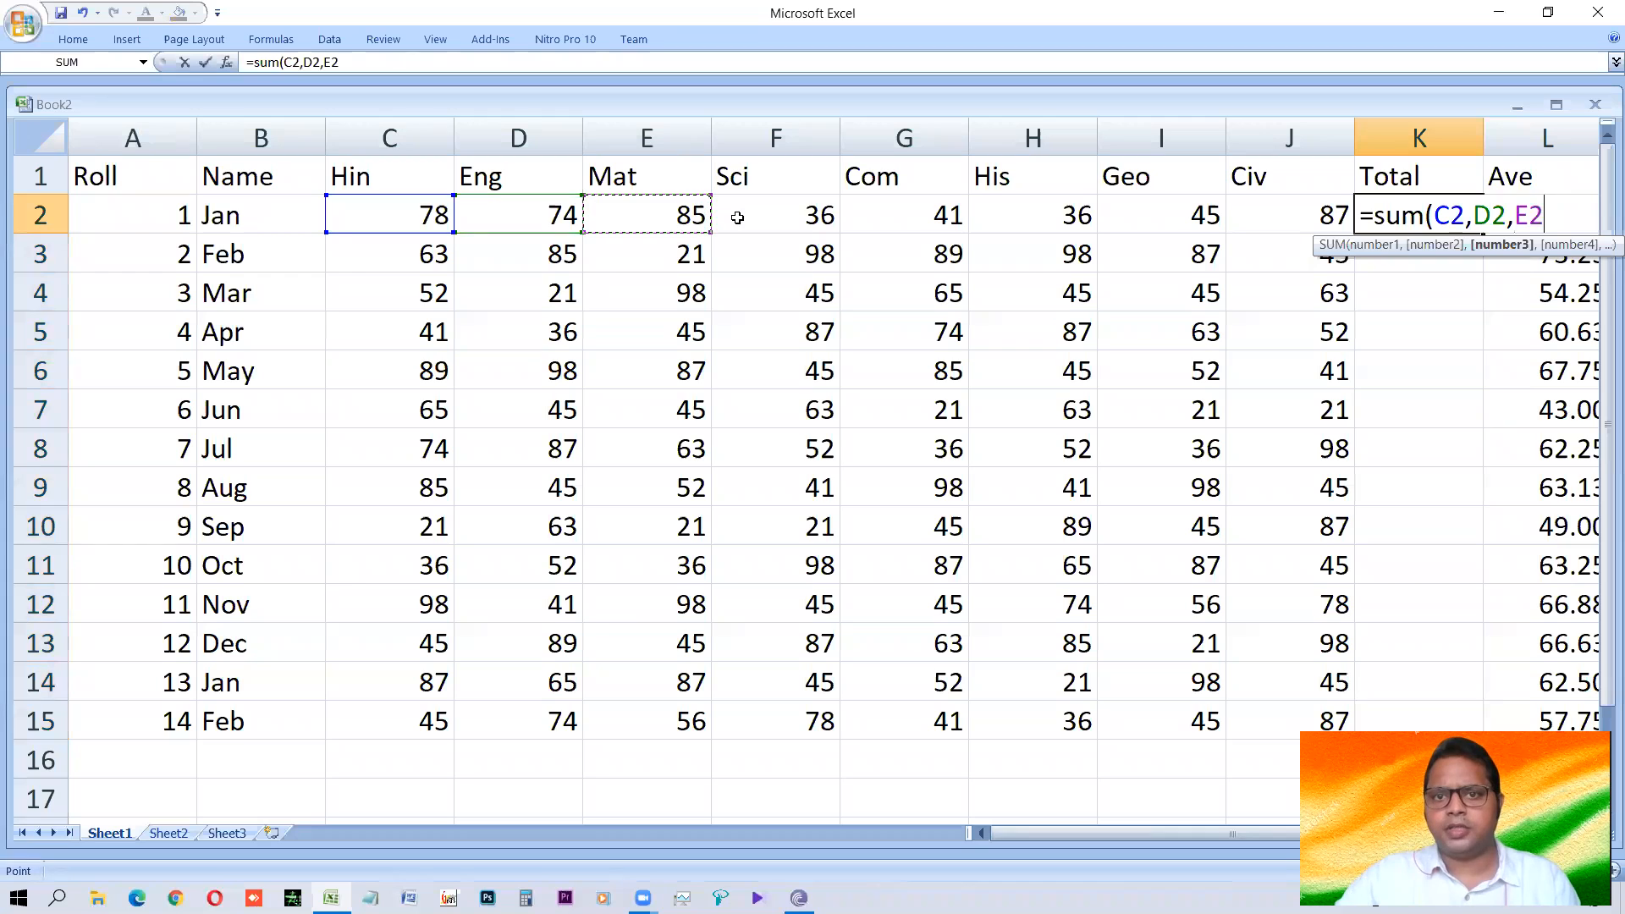
Complete the K2 formula as =SUM(C2,D2,E2,F2,G2,H2,G2,I2,J2) by adding the remaining cell references.
type(",")
left_click(762, 213)
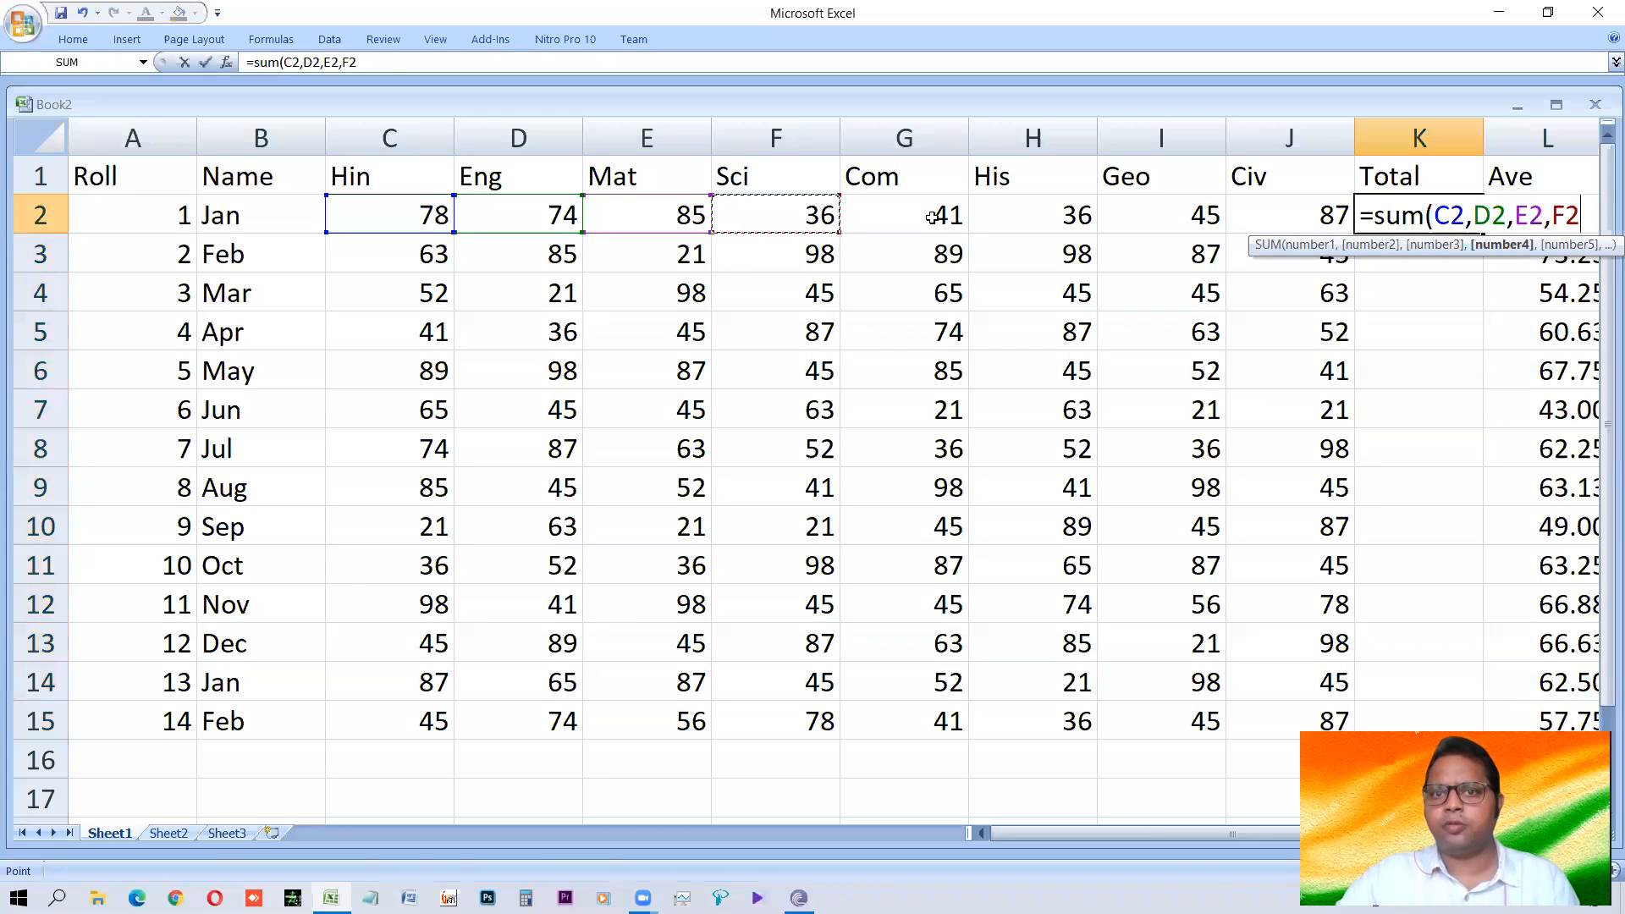
type(",")
left_click(934, 217)
type(",")
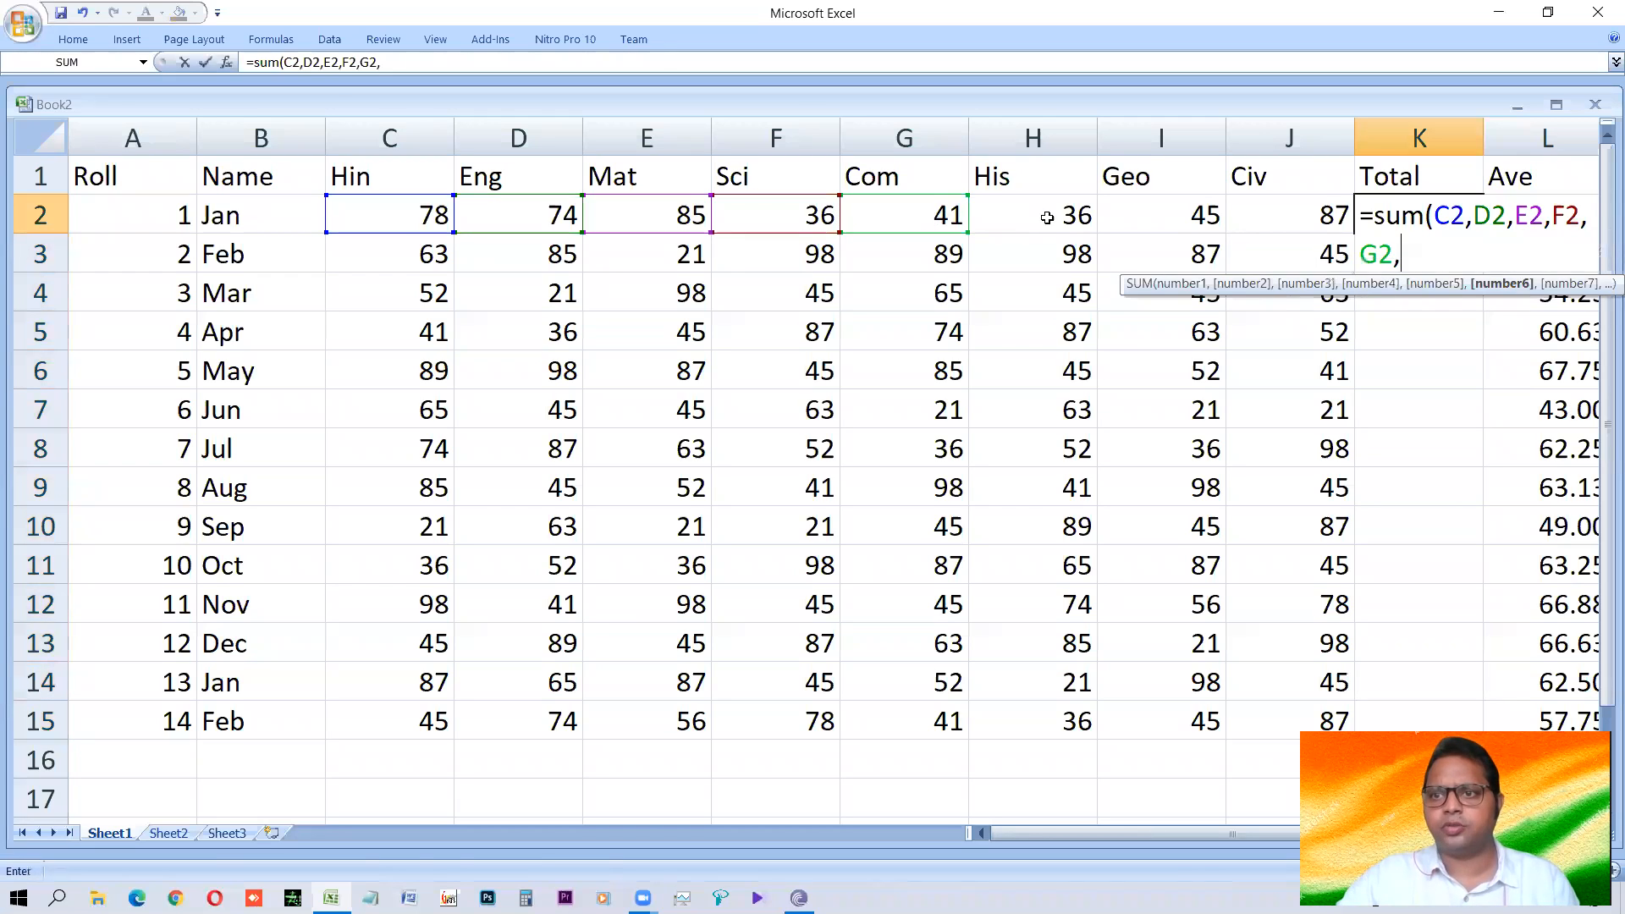
left_click(1047, 218)
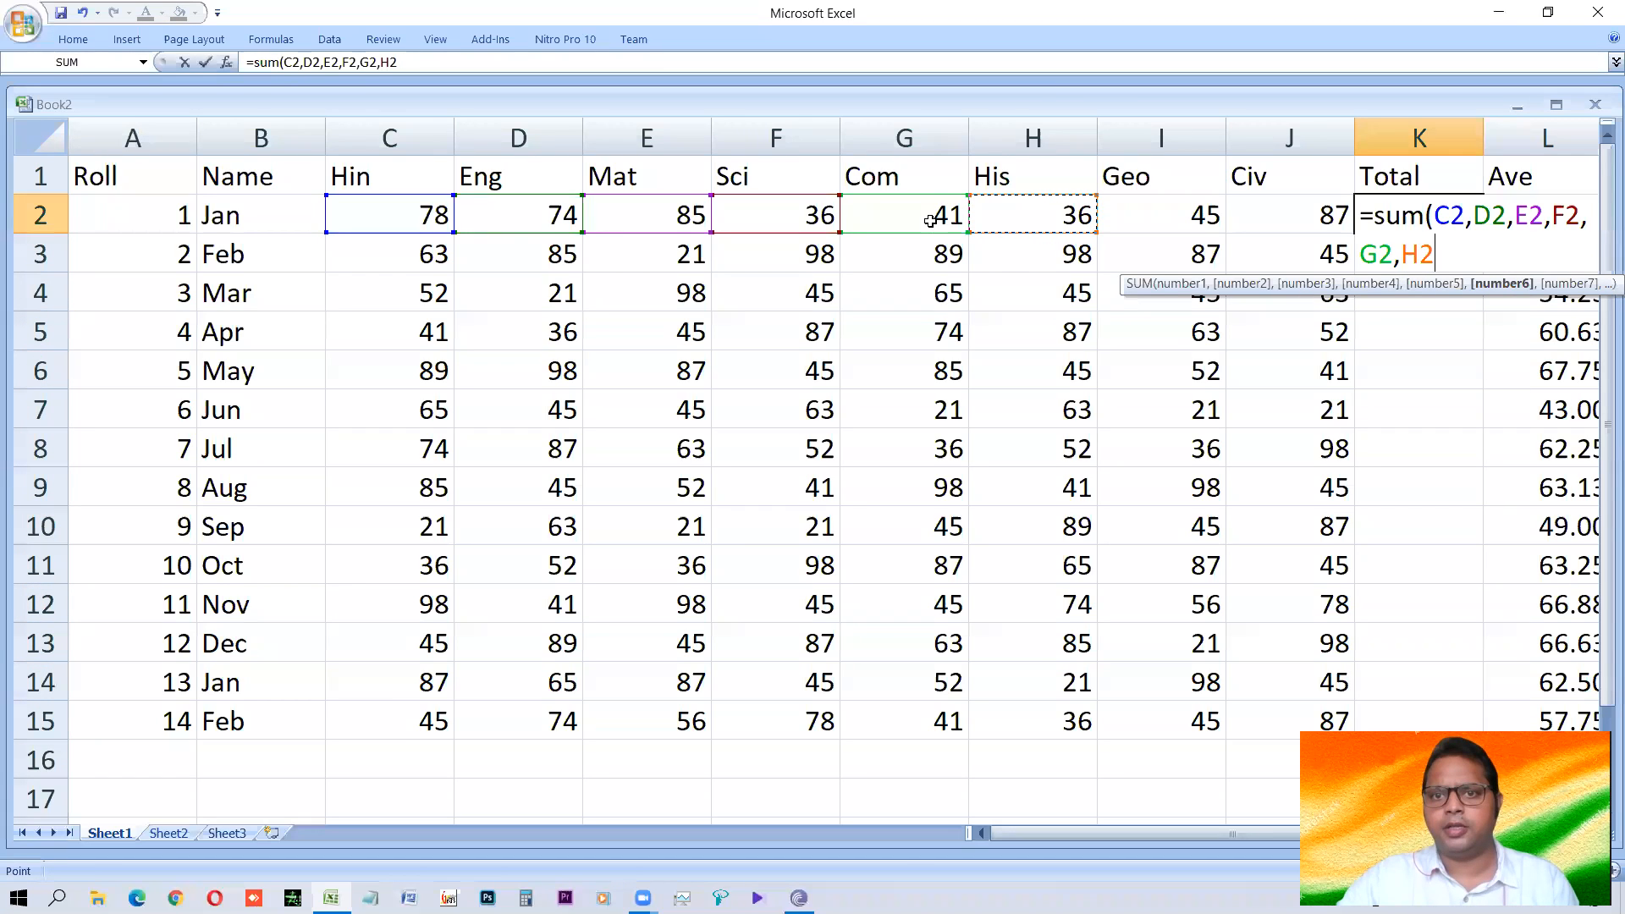
type(",")
left_click(1180, 215)
type(",")
left_click(1269, 216)
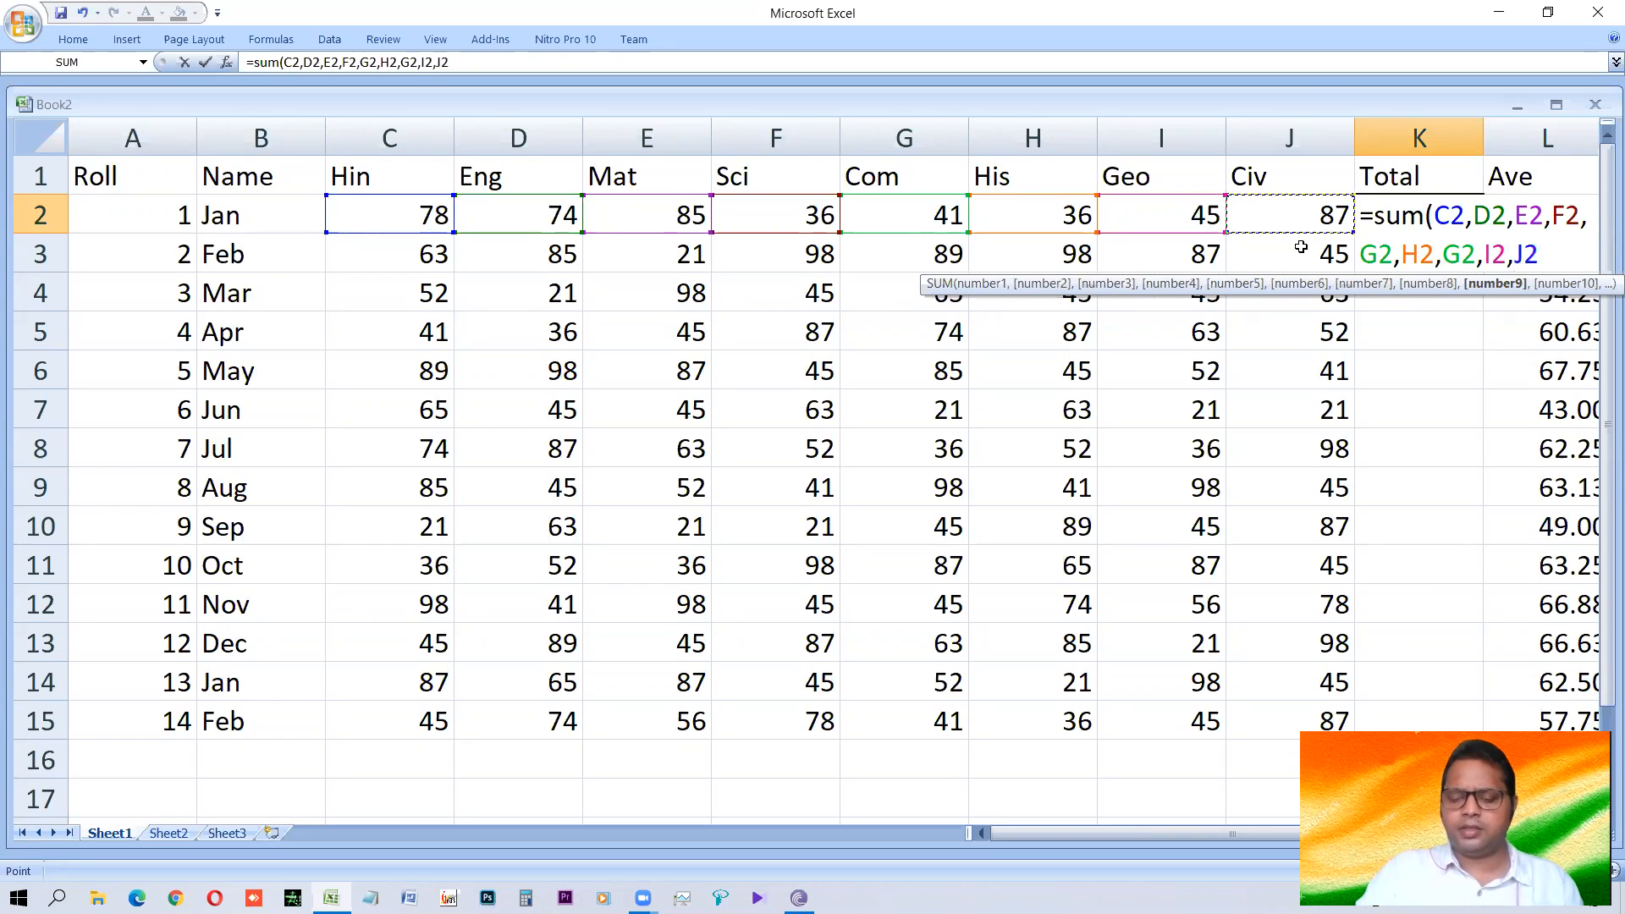
type(")")
key("ctrl+Return")
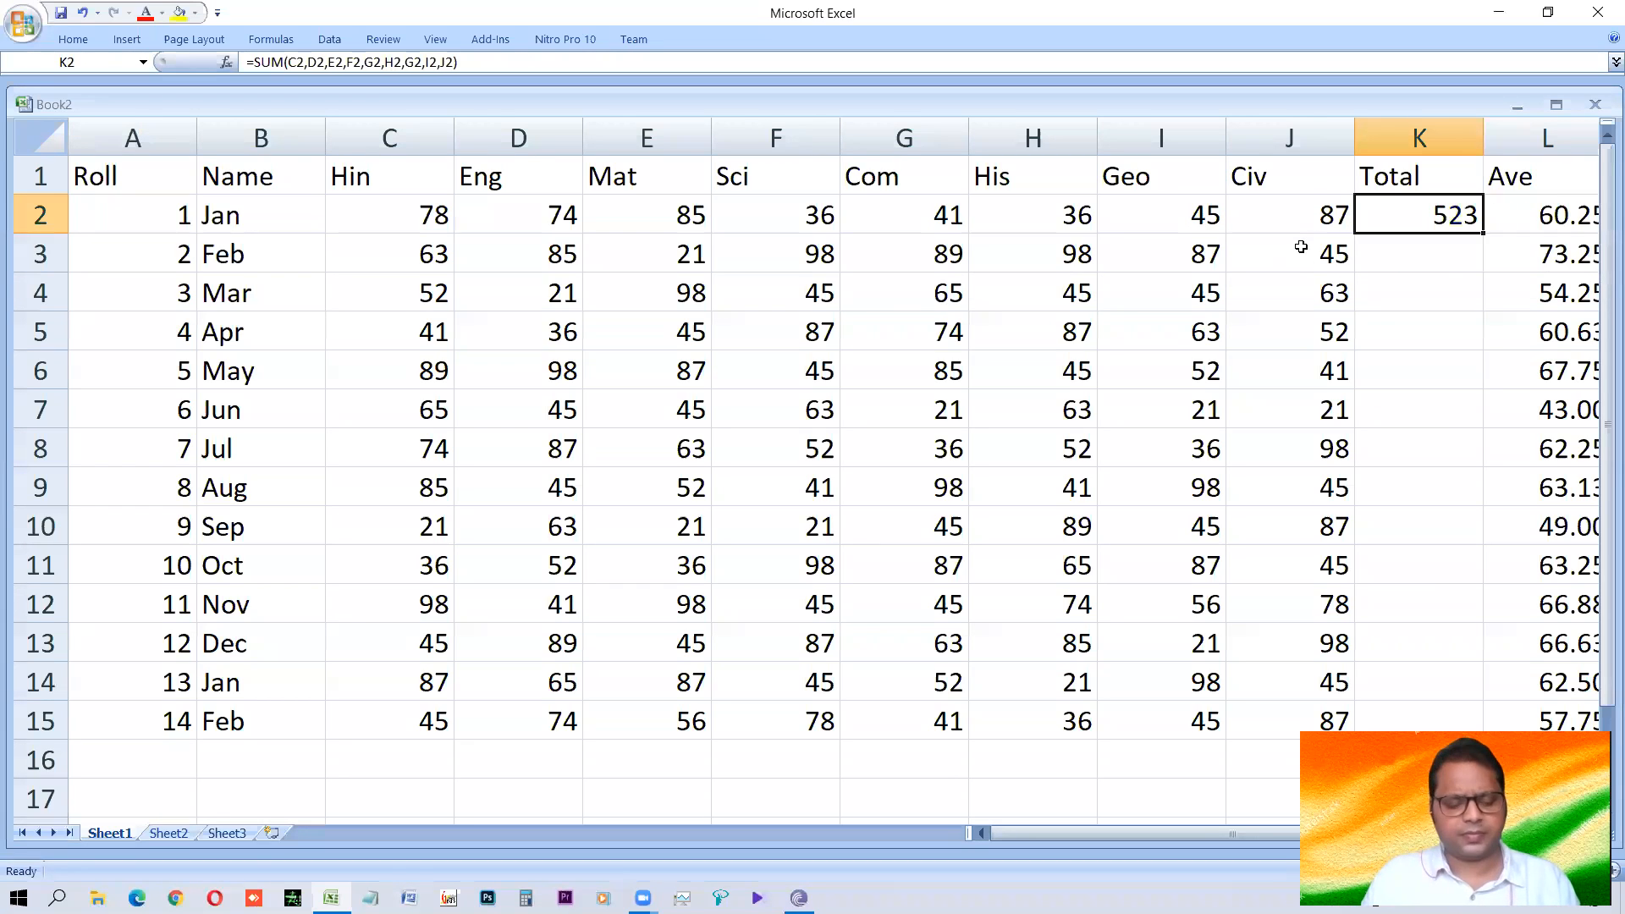
Check the cell references in K2's SUM formula and fill it down the Total column to K15.
key("F2")
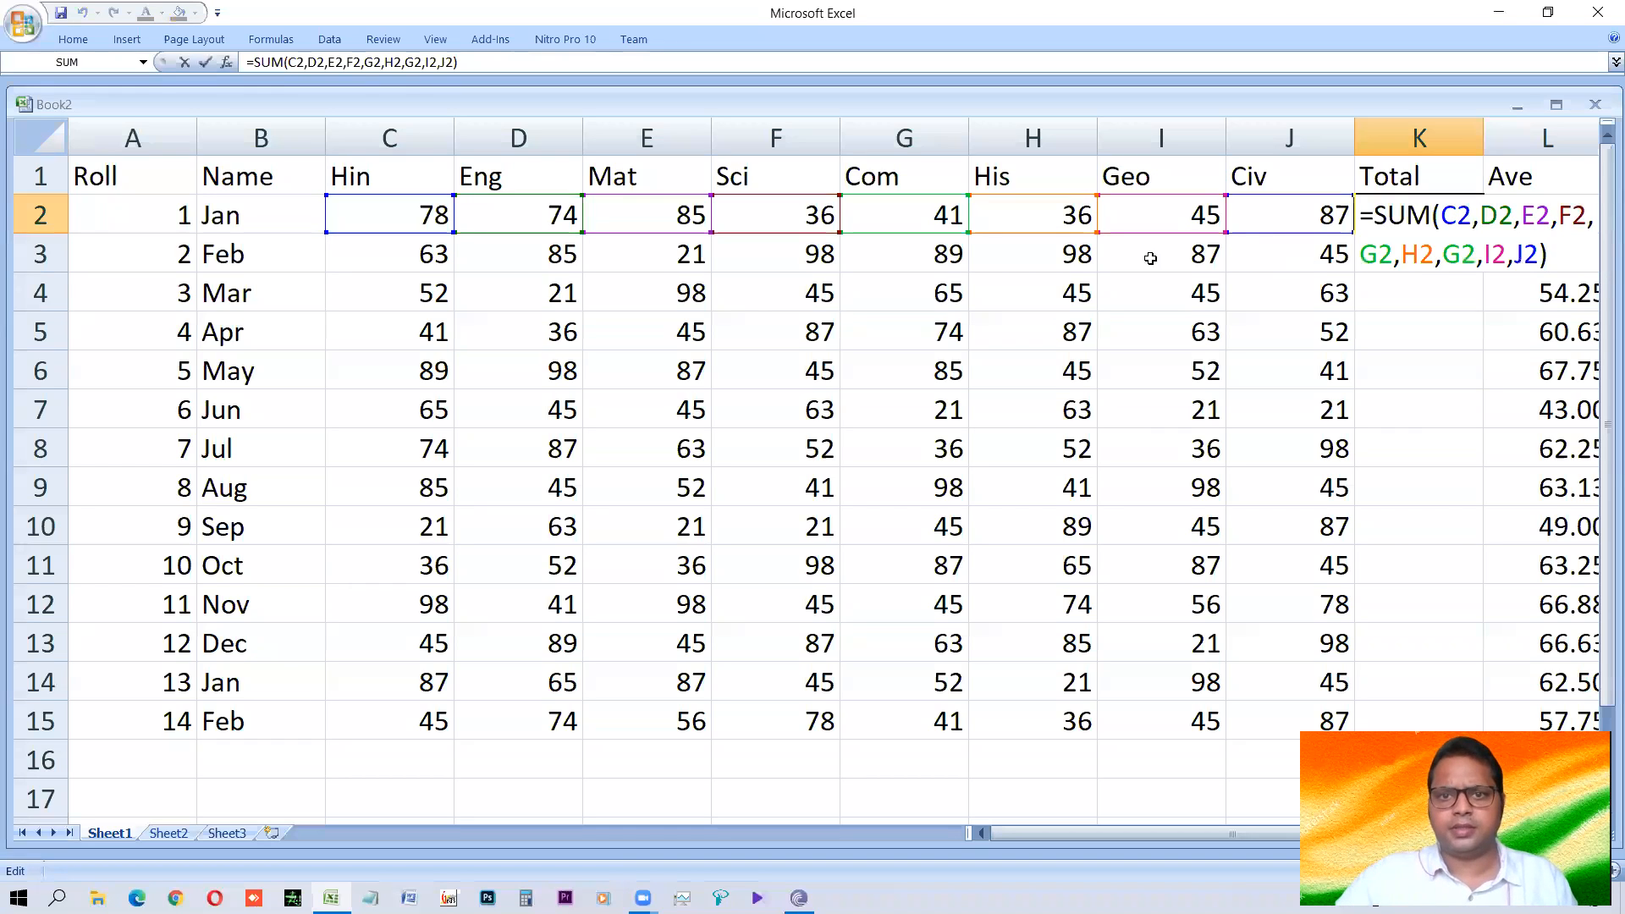
key("Return")
key("Up")
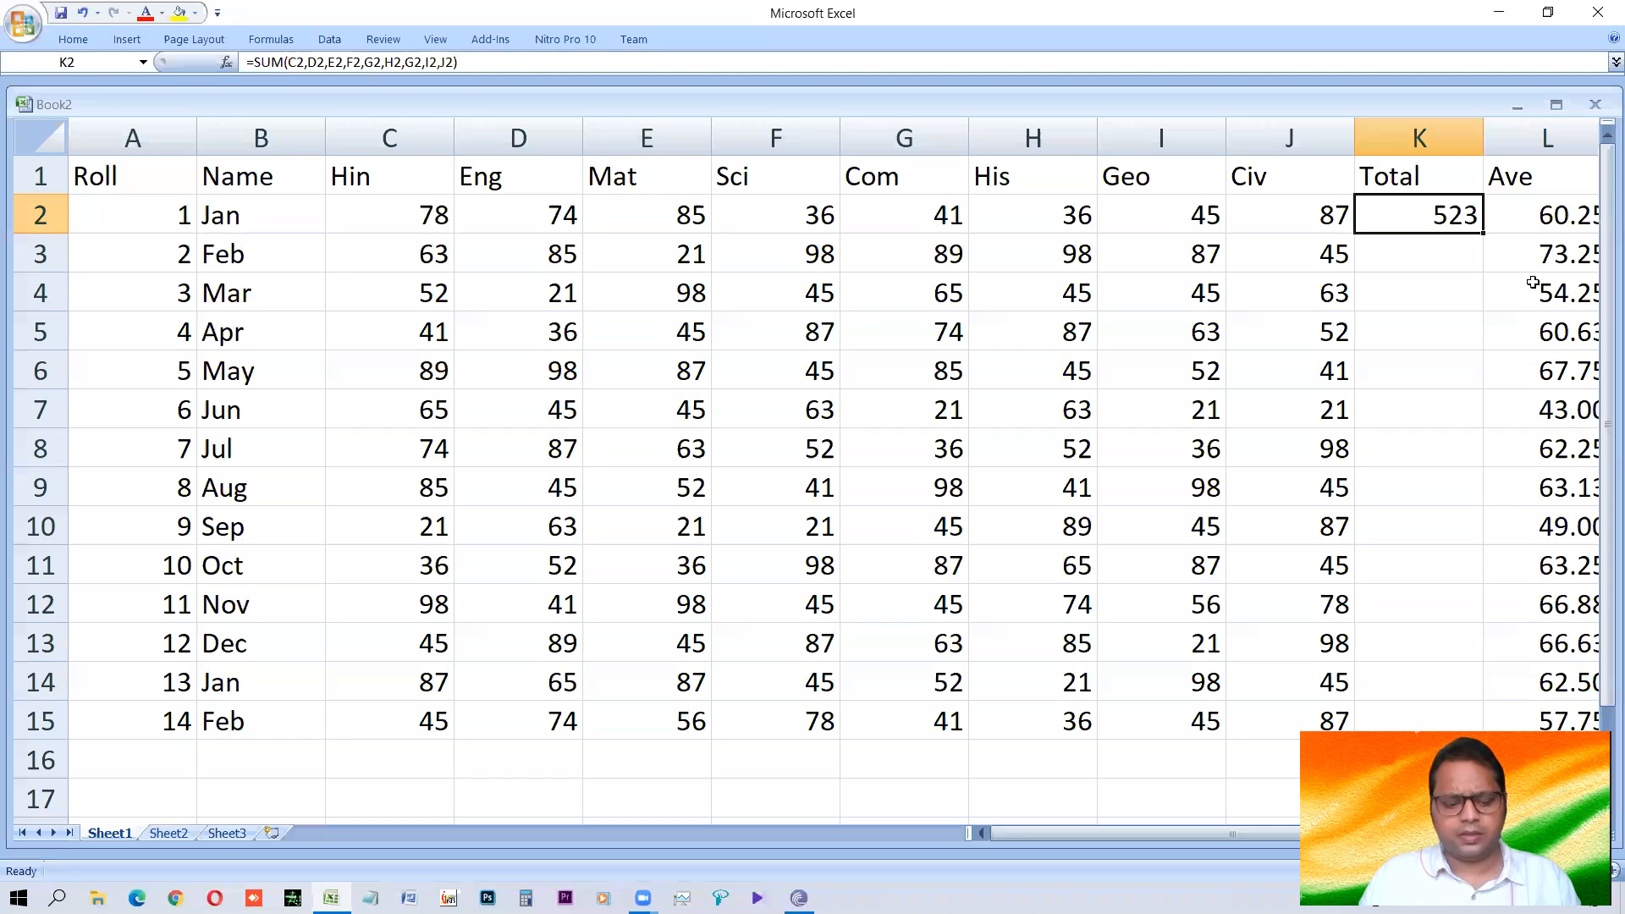
key("shift+Down")
key("shift+Down")
key("shift+Down")
key("shift+Down")
key("shift+Down")
key("shift+Down")
key("shift+Down")
key("shift+Down")
key("shift+Down")
key("shift+Down")
key("shift+Down")
key("shift+Down")
key("shift+Down")
key("ctrl+d")
Examine the copied SUM formulas in the Total column, including K6 and K11, for their row references.
key("Down")
key("Down")
key("Down")
key("Down")
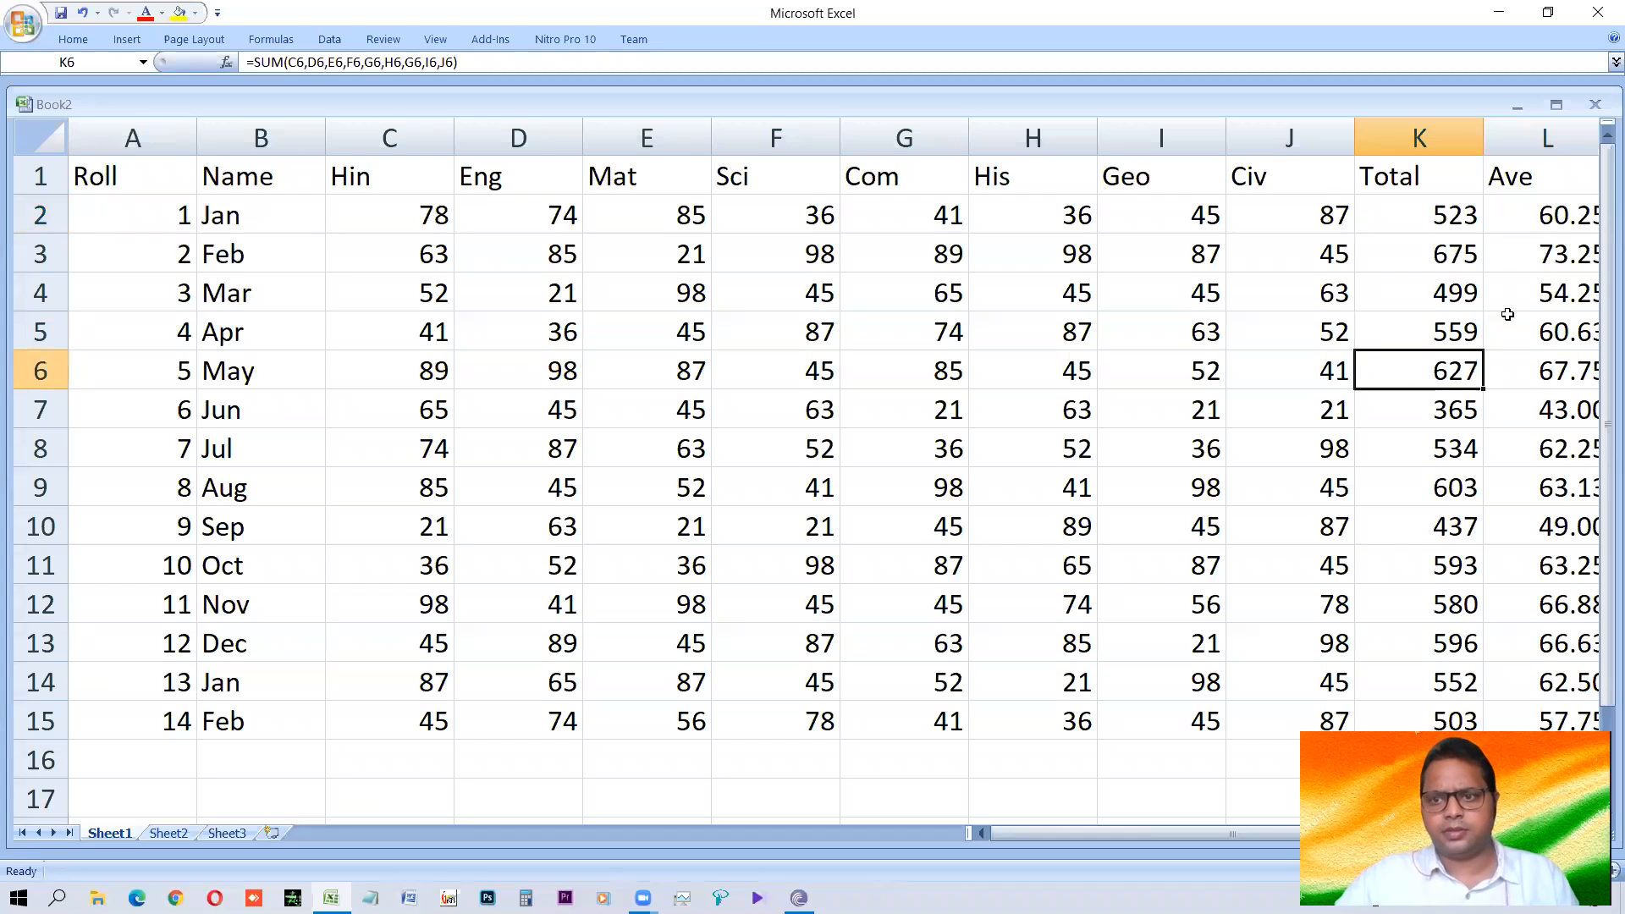
double_click(473, 66)
key("Return")
key("Down")
key("Down")
key("Down")
key("Down")
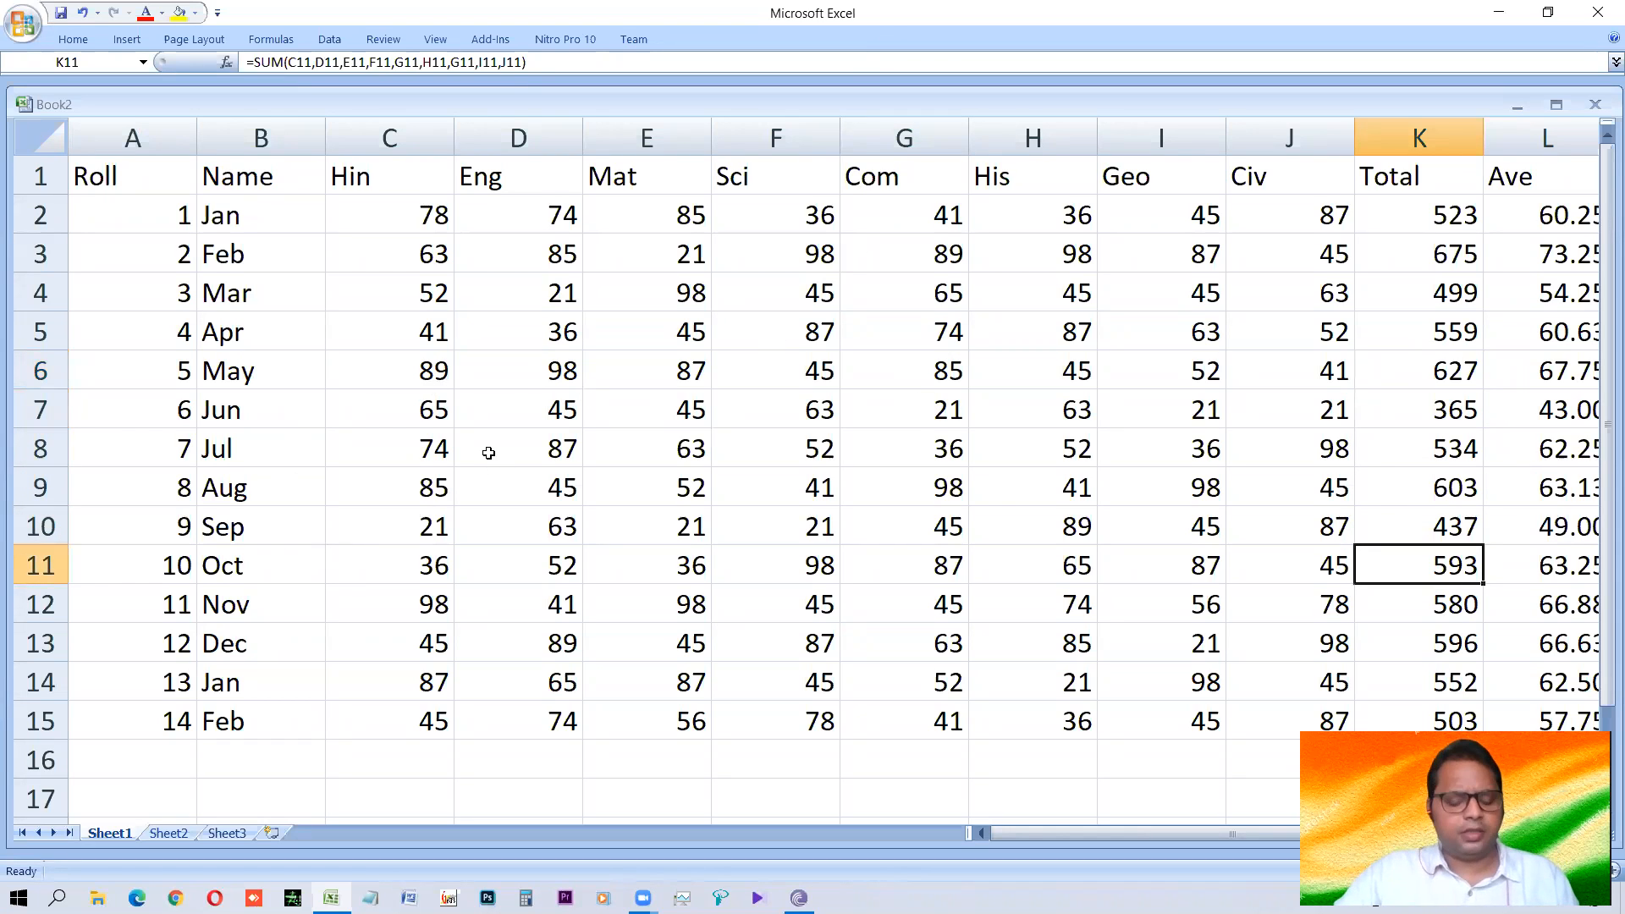
Open the print preview of the mark sheet and examine its first page both magnified and as a full page.
left_click(137, 183)
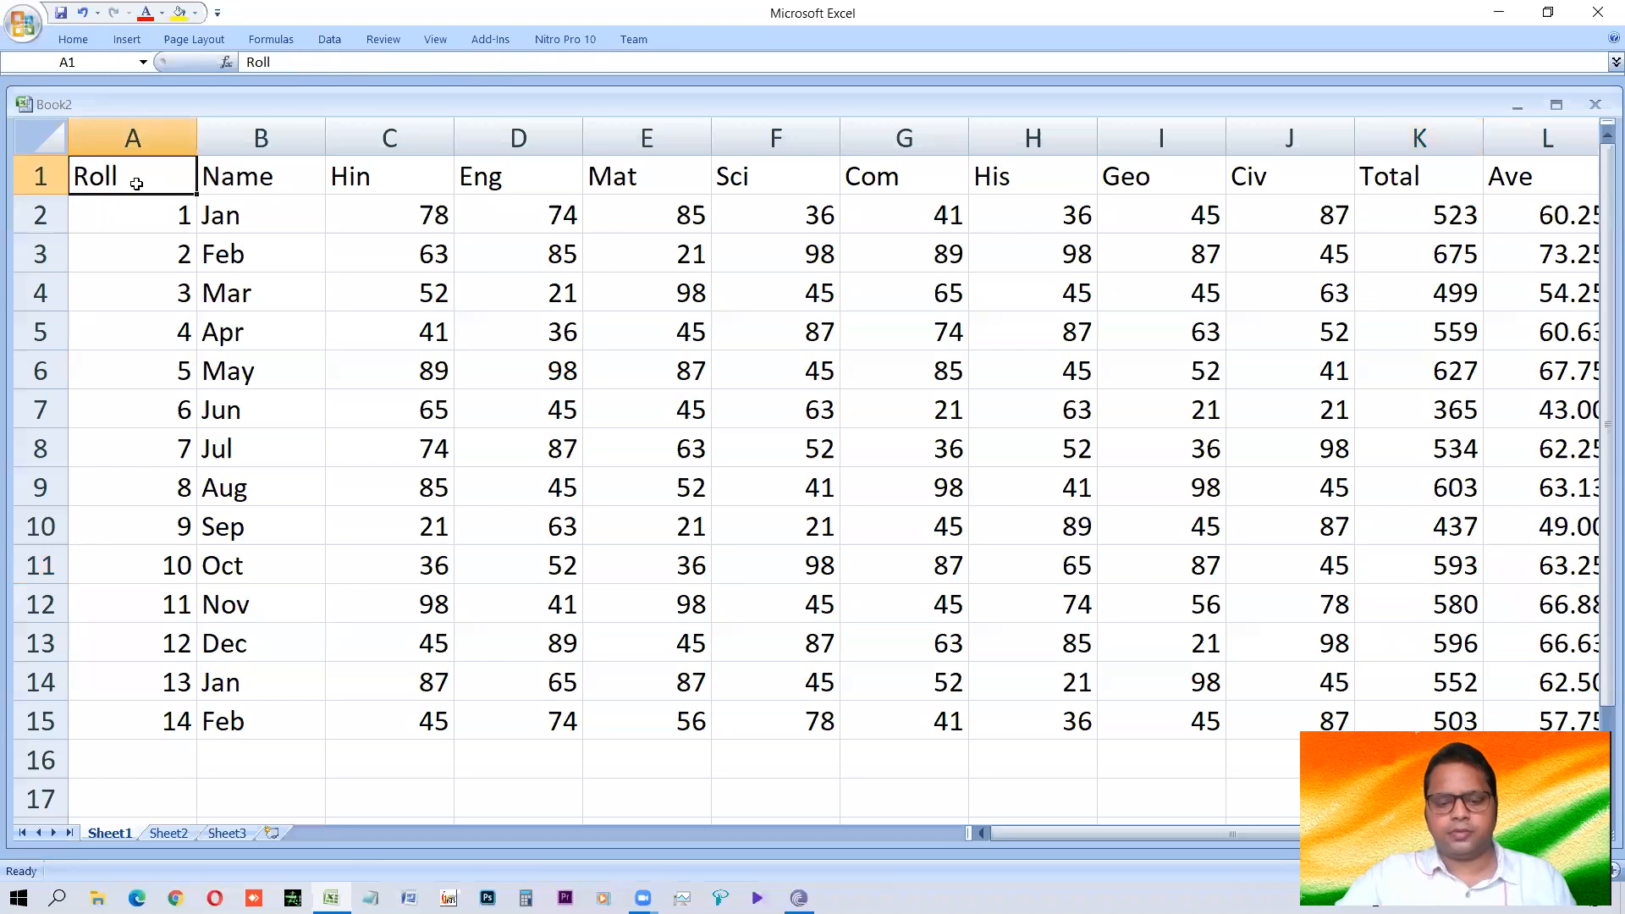
key("ctrl+F2")
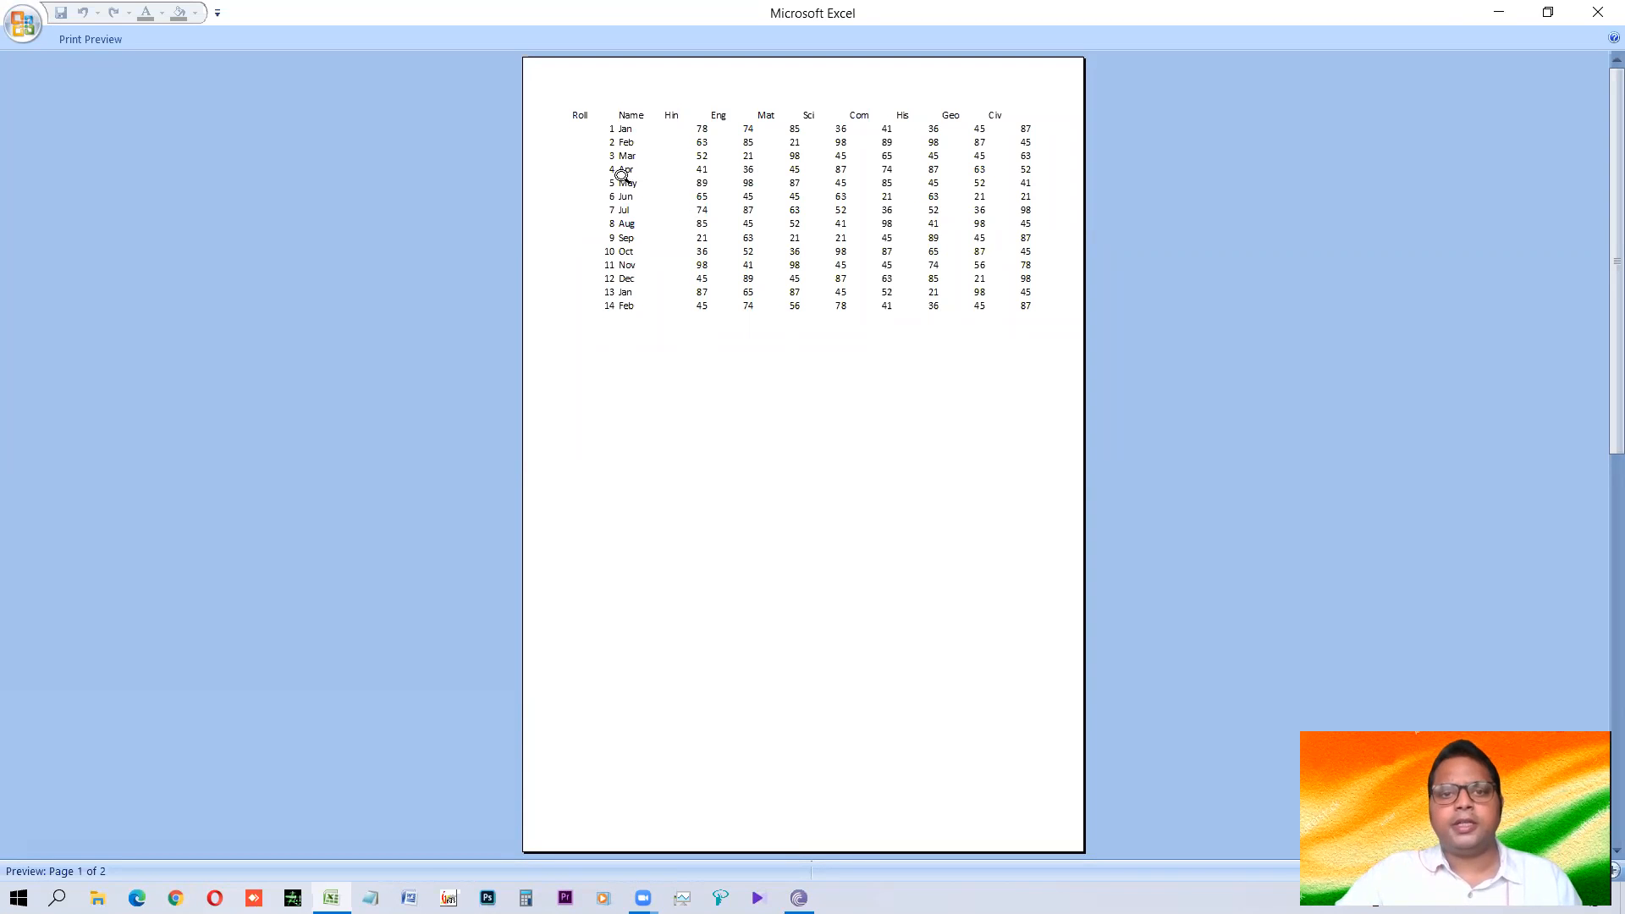
left_click(923, 177)
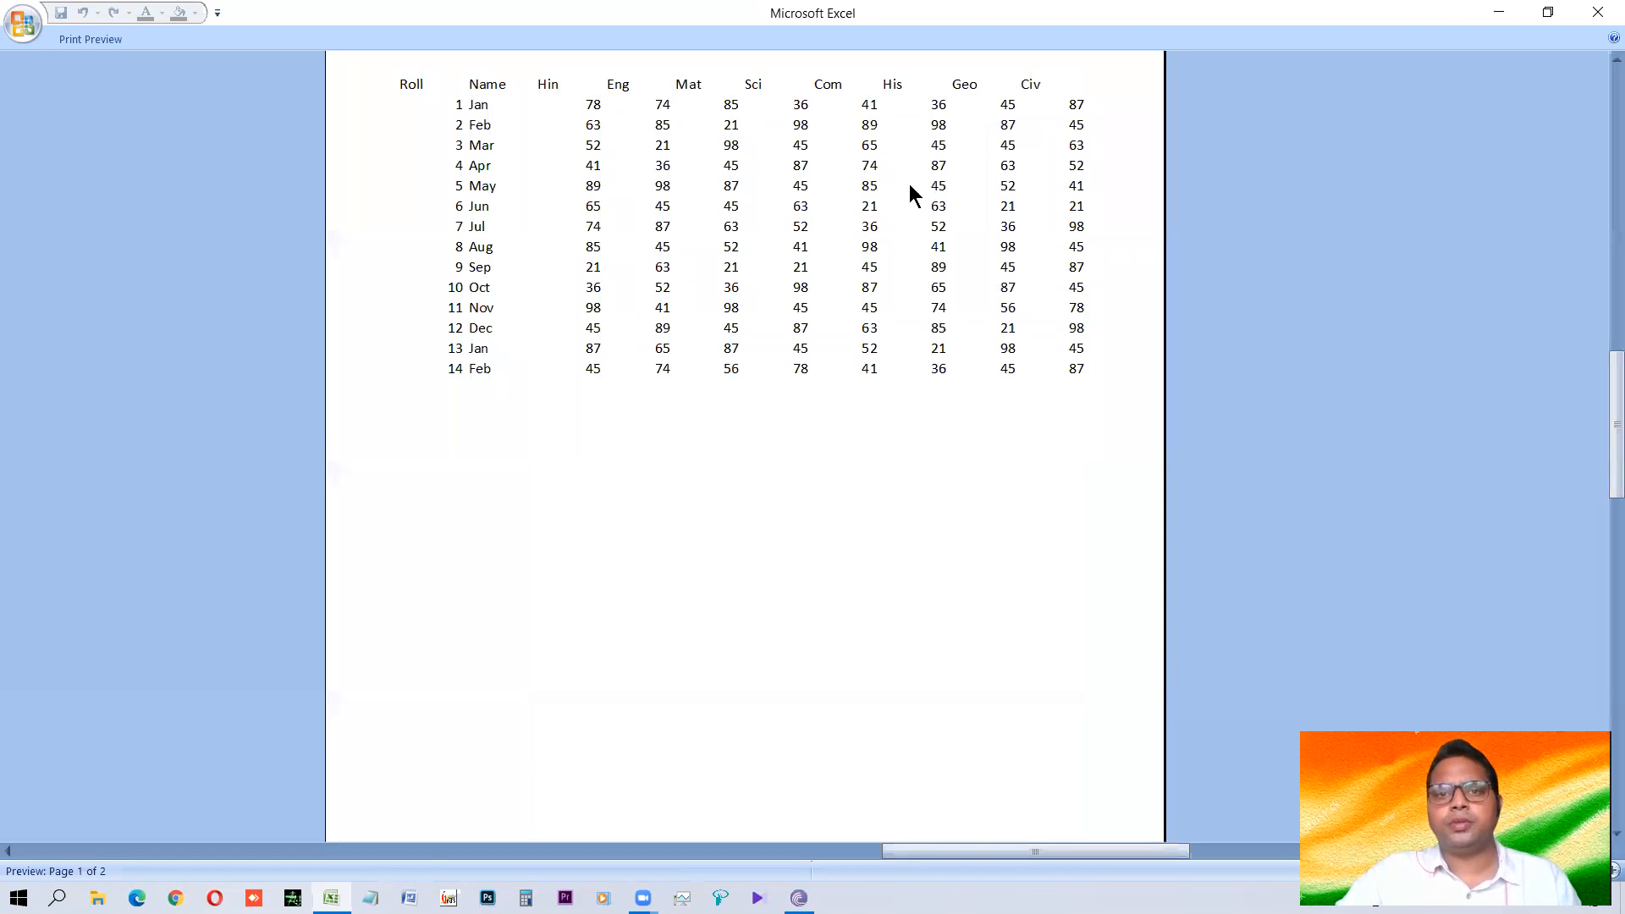
scroll(784, 266, "up", 2)
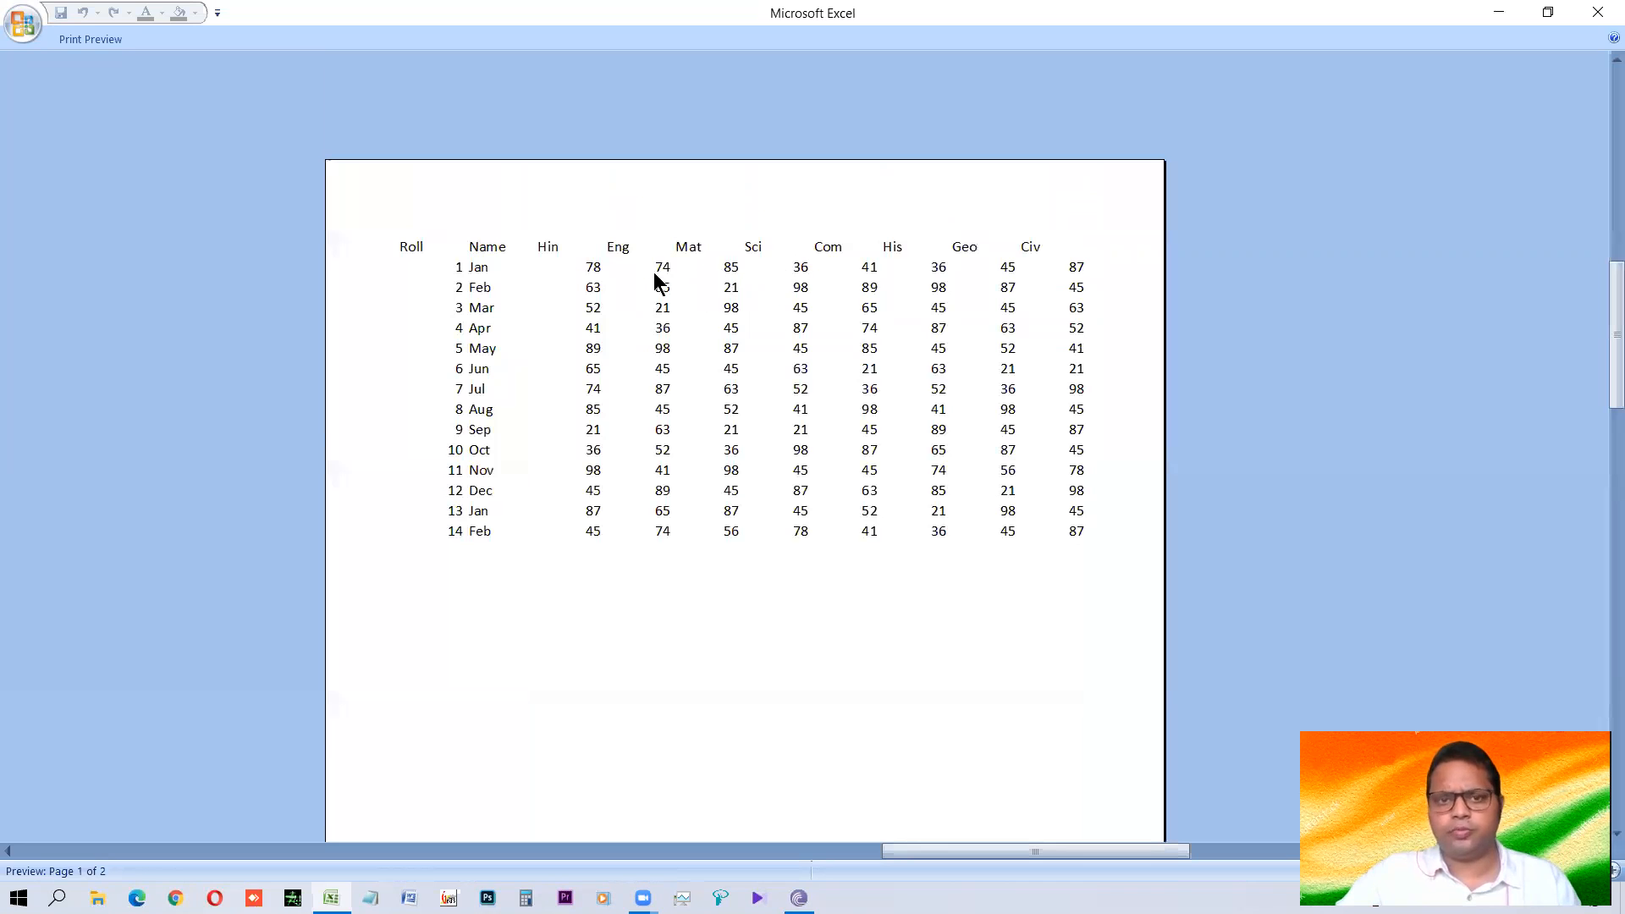
left_click(609, 288)
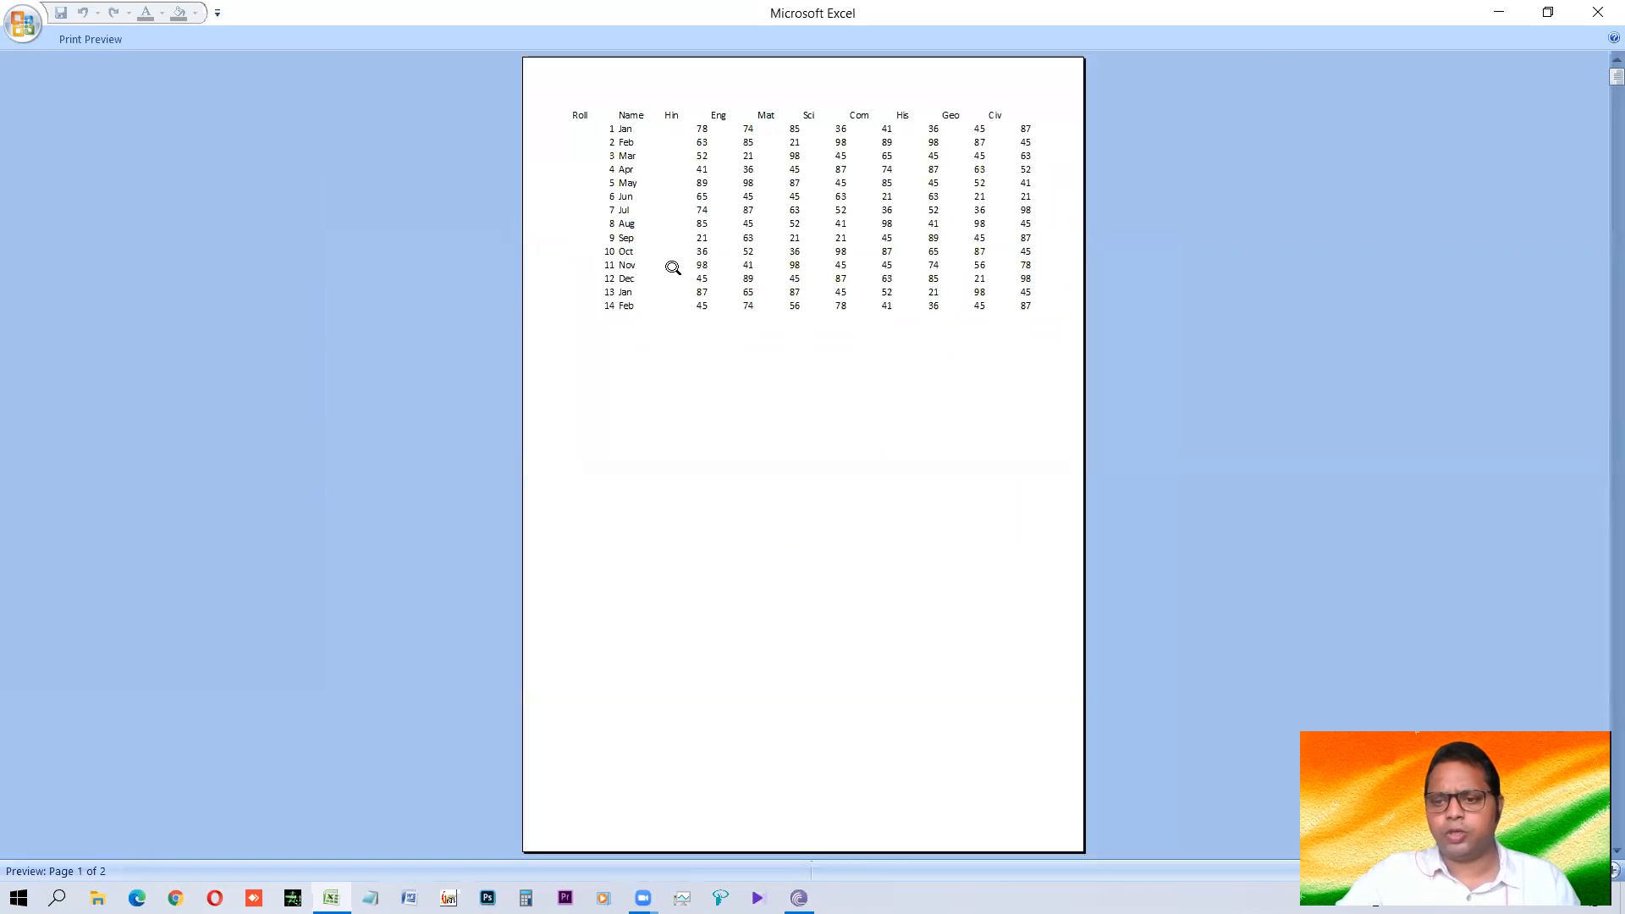
left_click(703, 262)
scroll(653, 308, "up", 2)
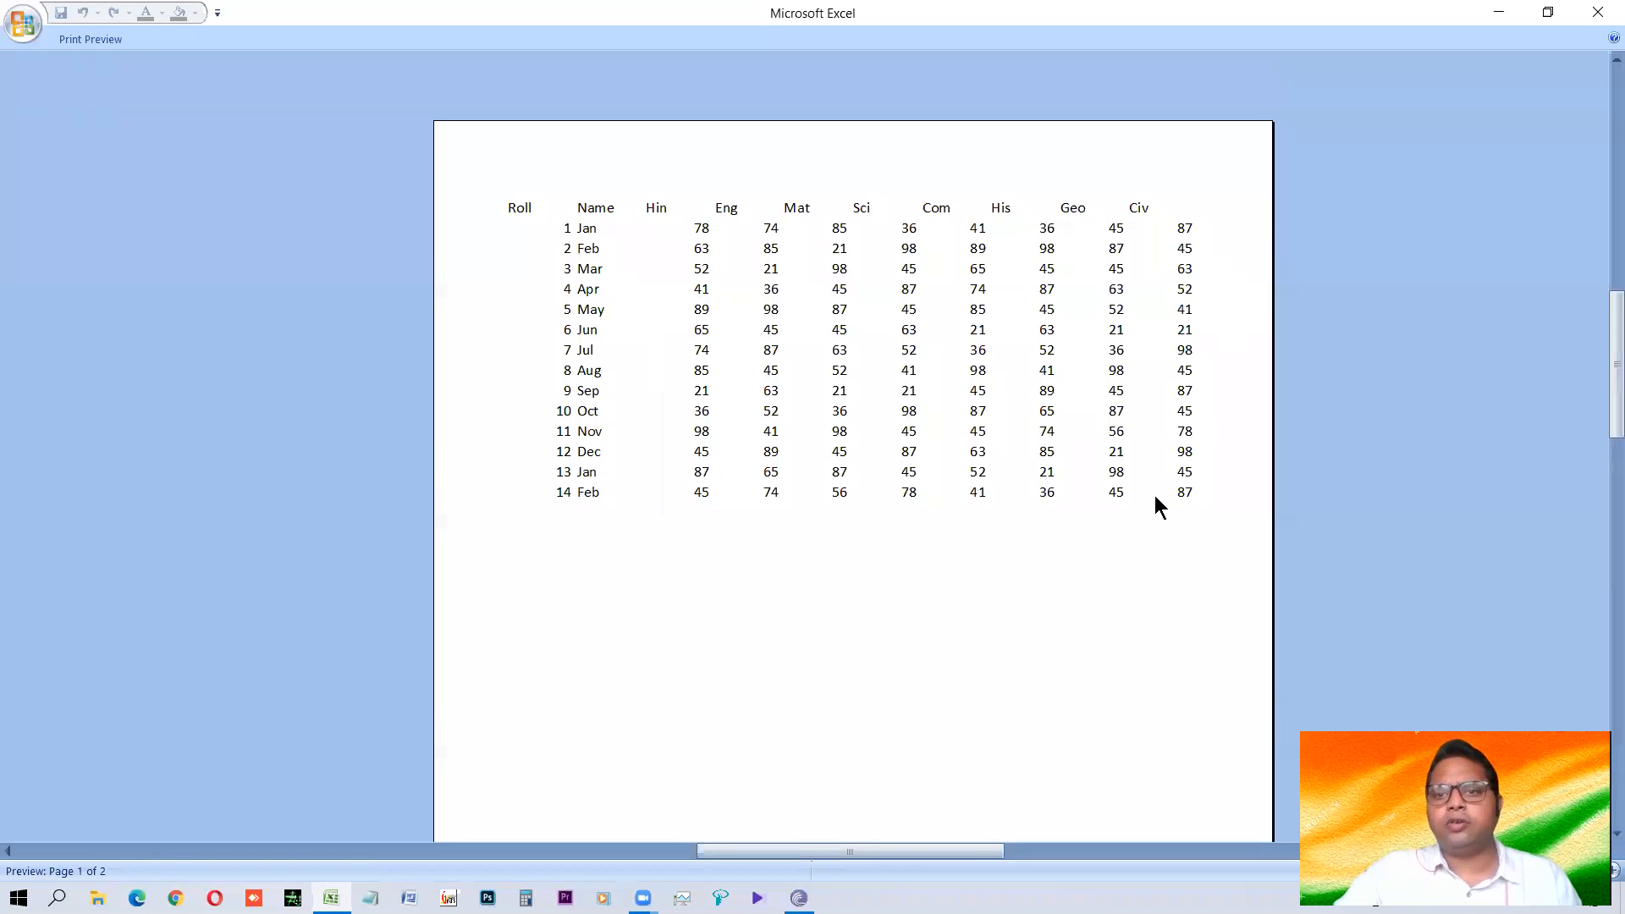
scroll(1159, 527, "up", 1)
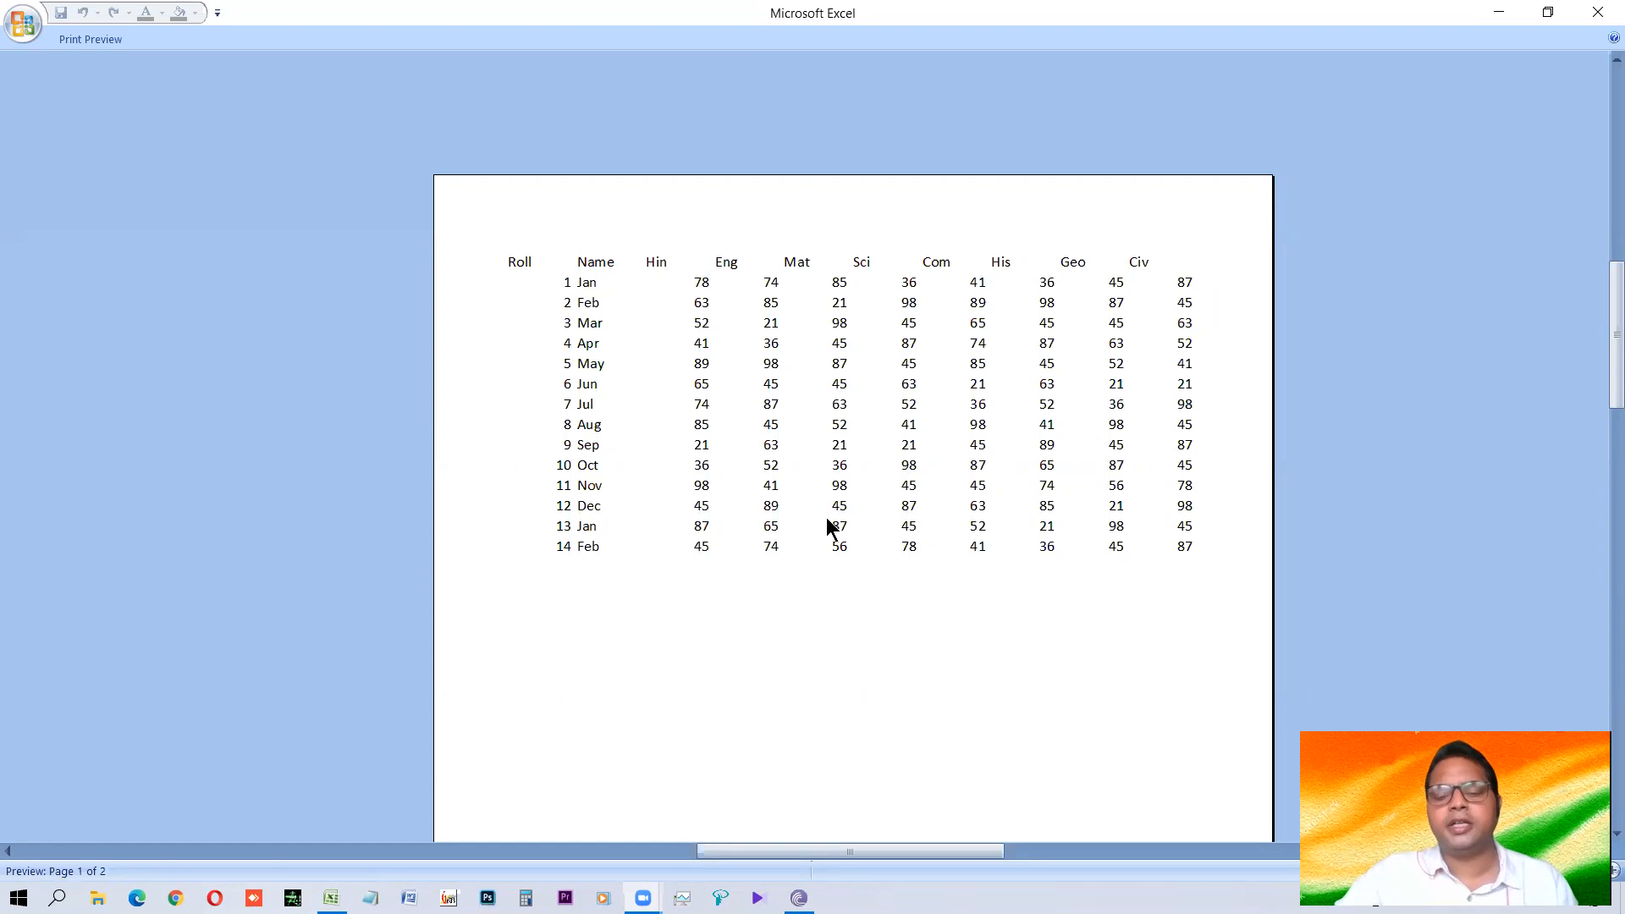
scroll(836, 462, "down", 1)
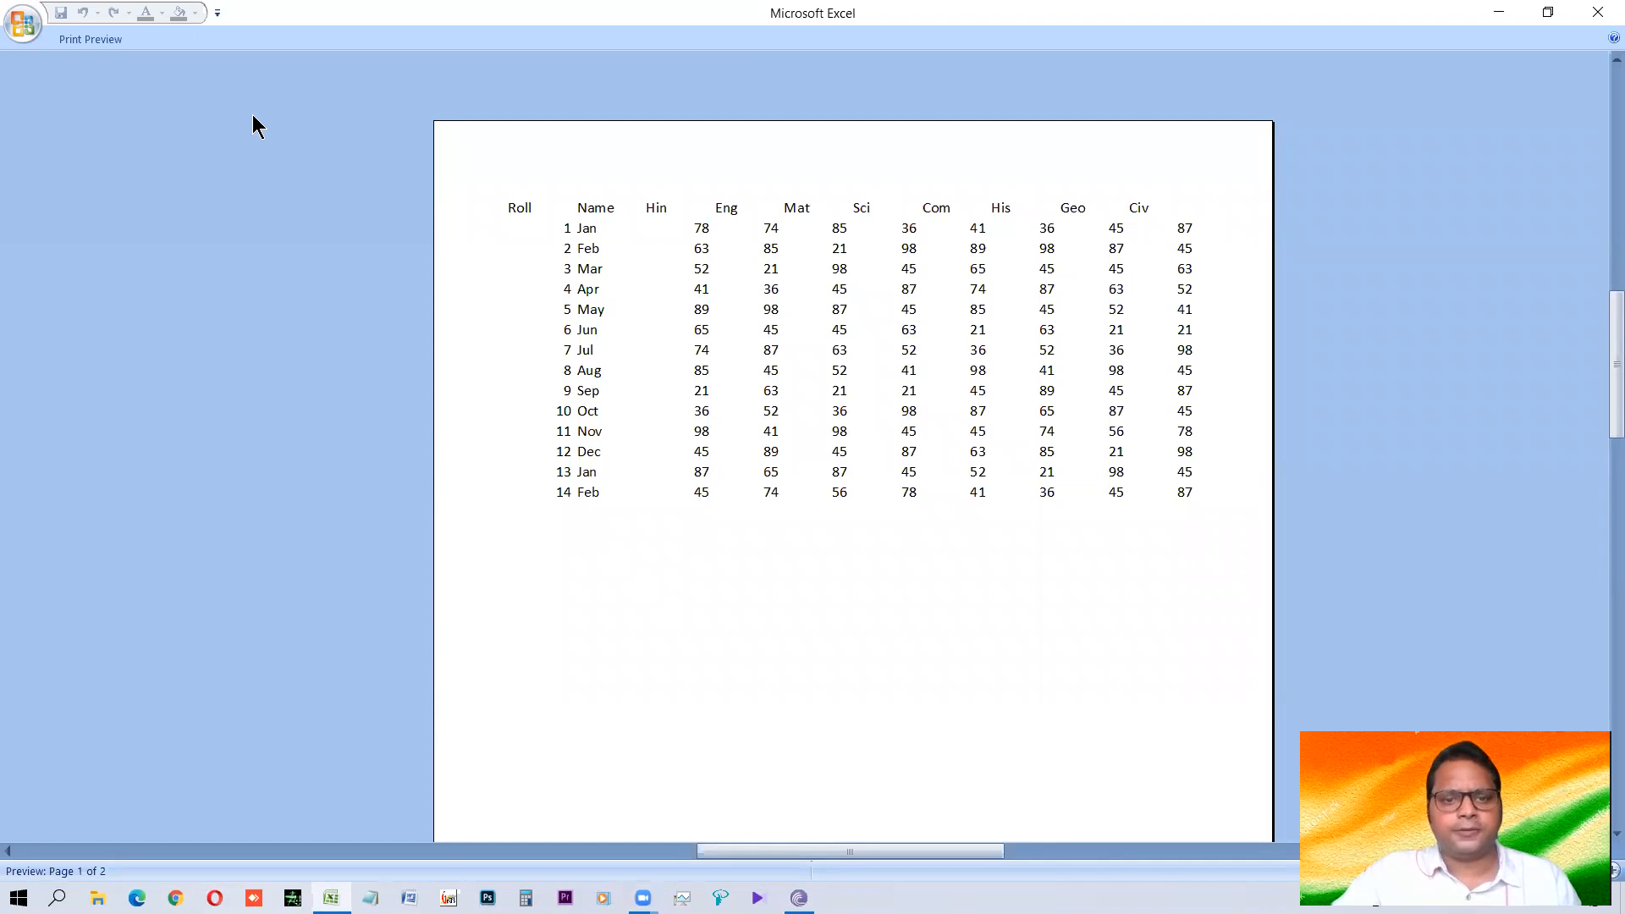
left_click(770, 537)
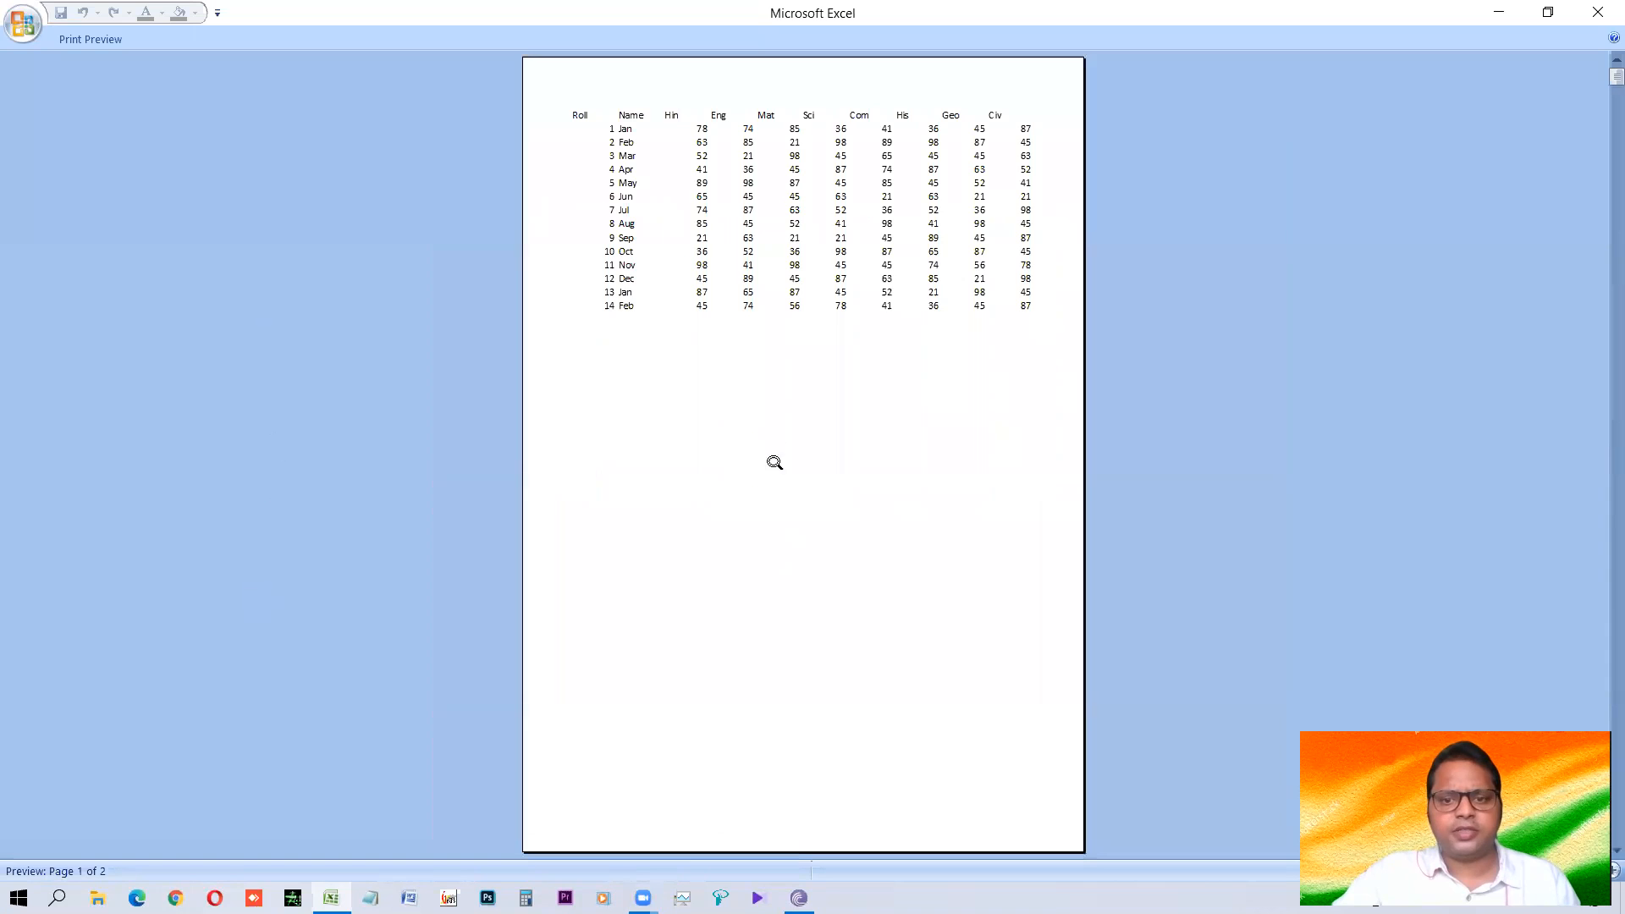
Examine the second page of the print preview, return to the first page, and close the preview.
scroll(780, 445, "down", 1)
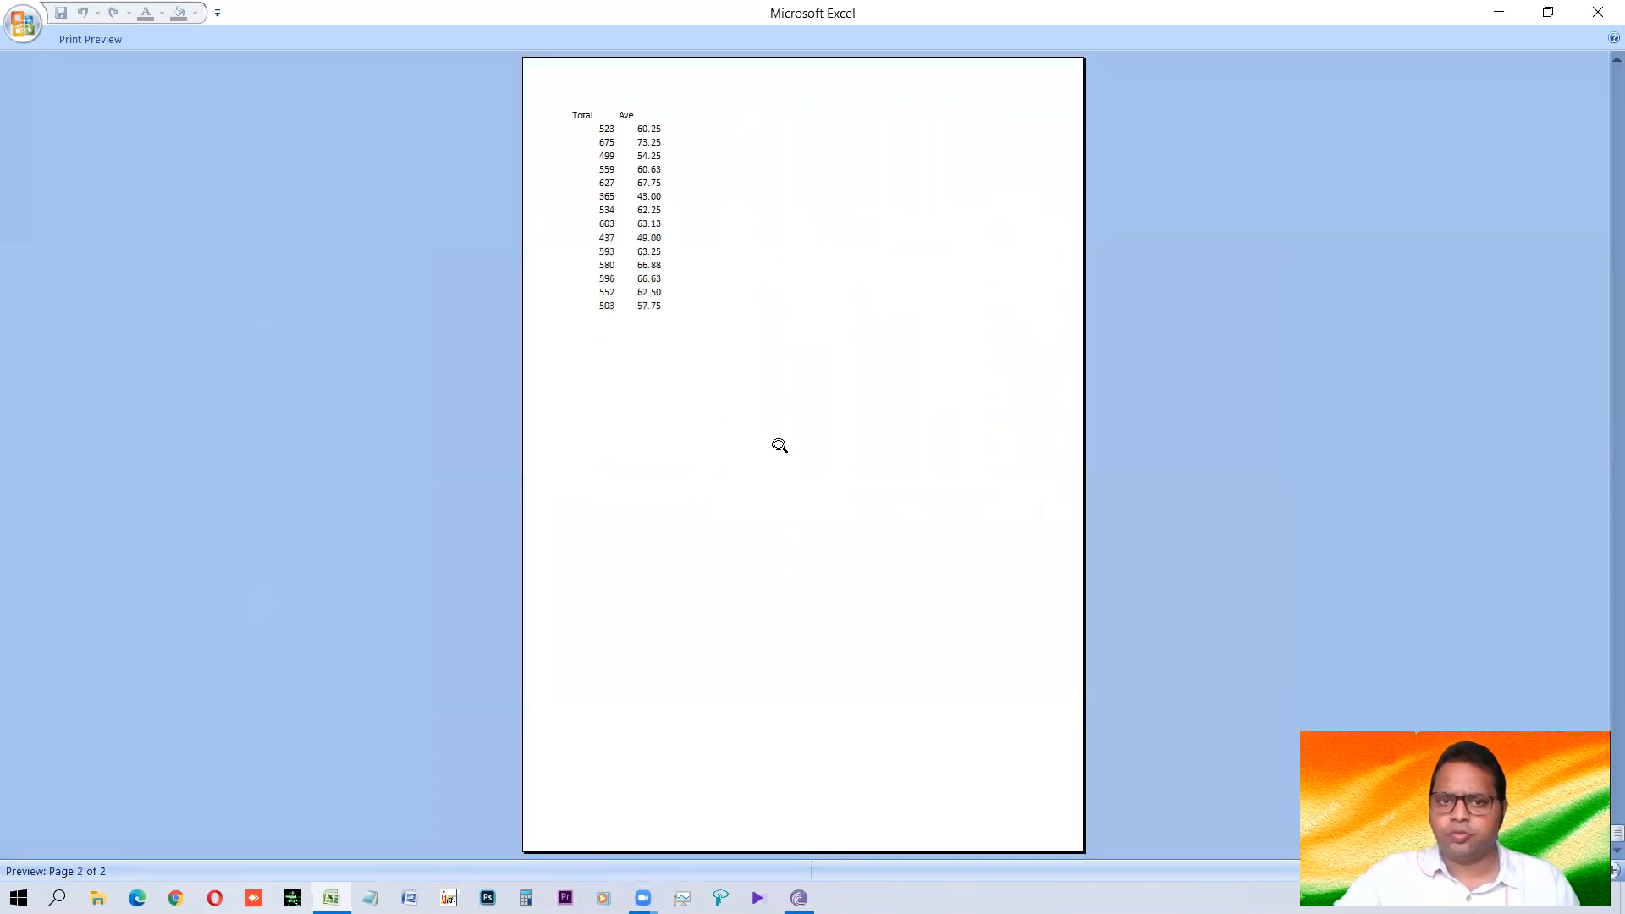
scroll(779, 445, "up", 1)
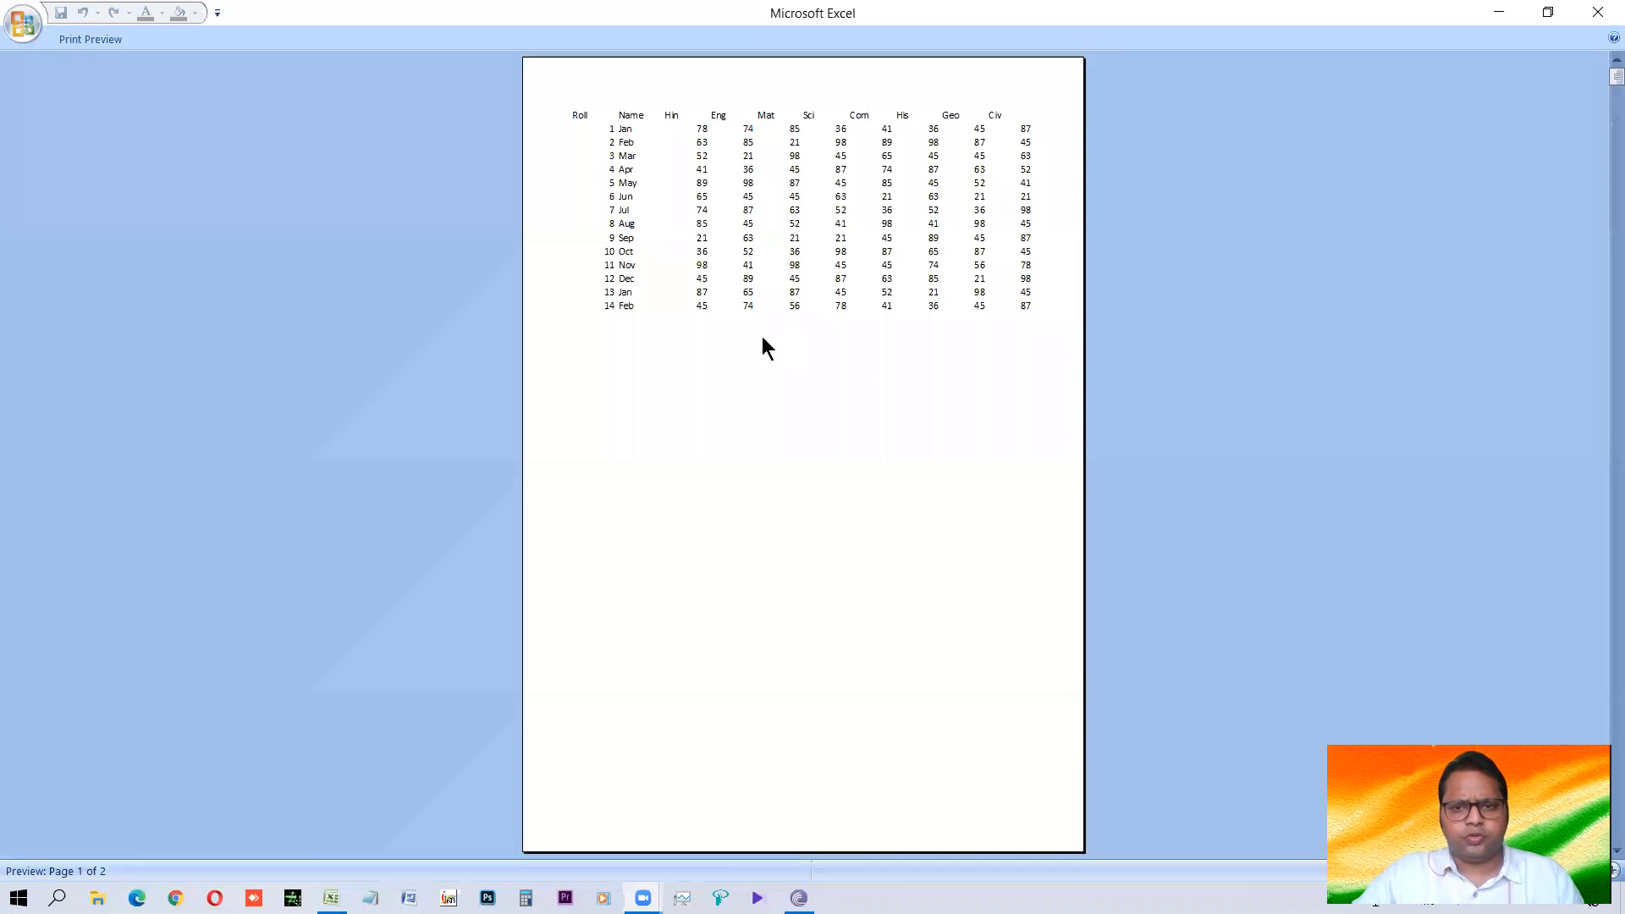
key("Escape")
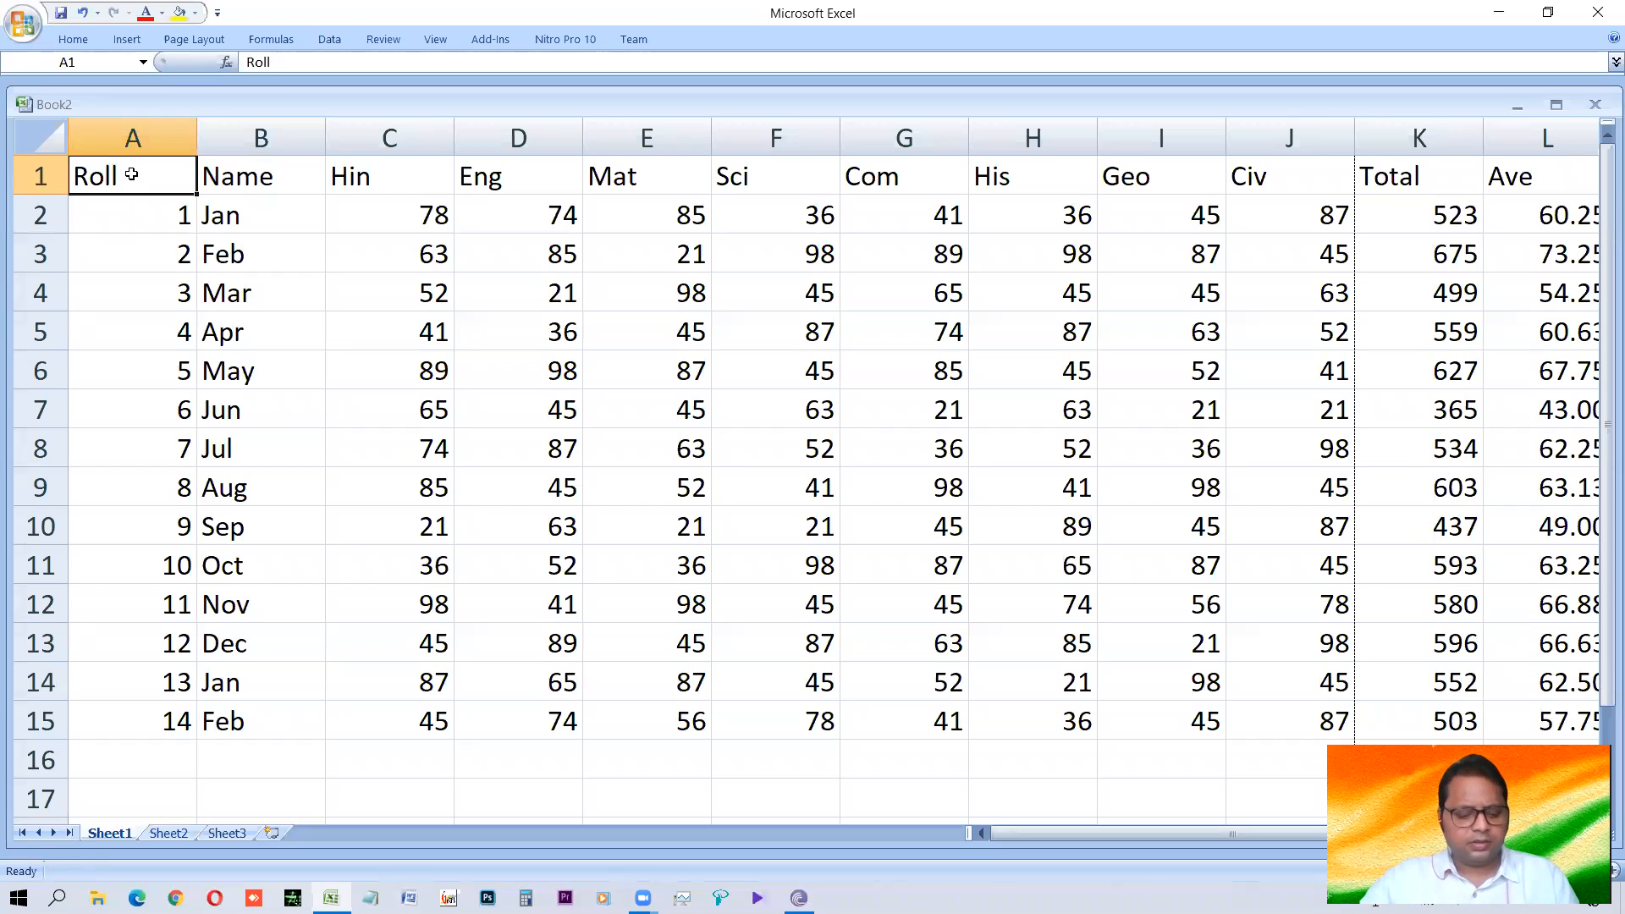
Insert three entire blank columns between the Eng and Mat columns.
scroll(658, 336, "down", 1)
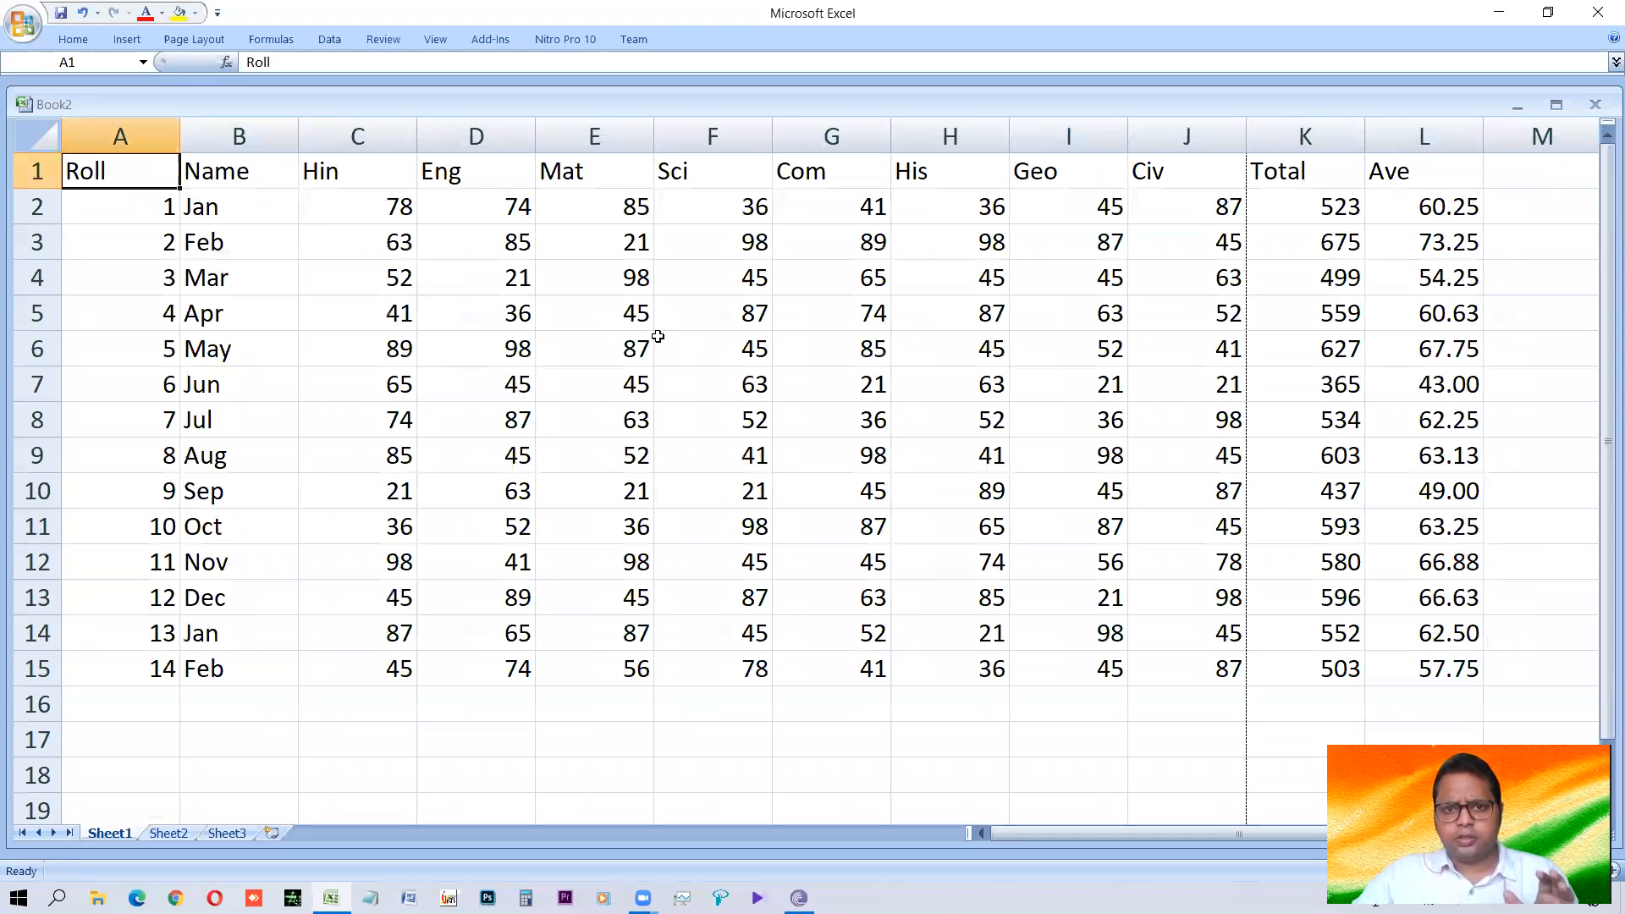
scroll(658, 336, "down", 1)
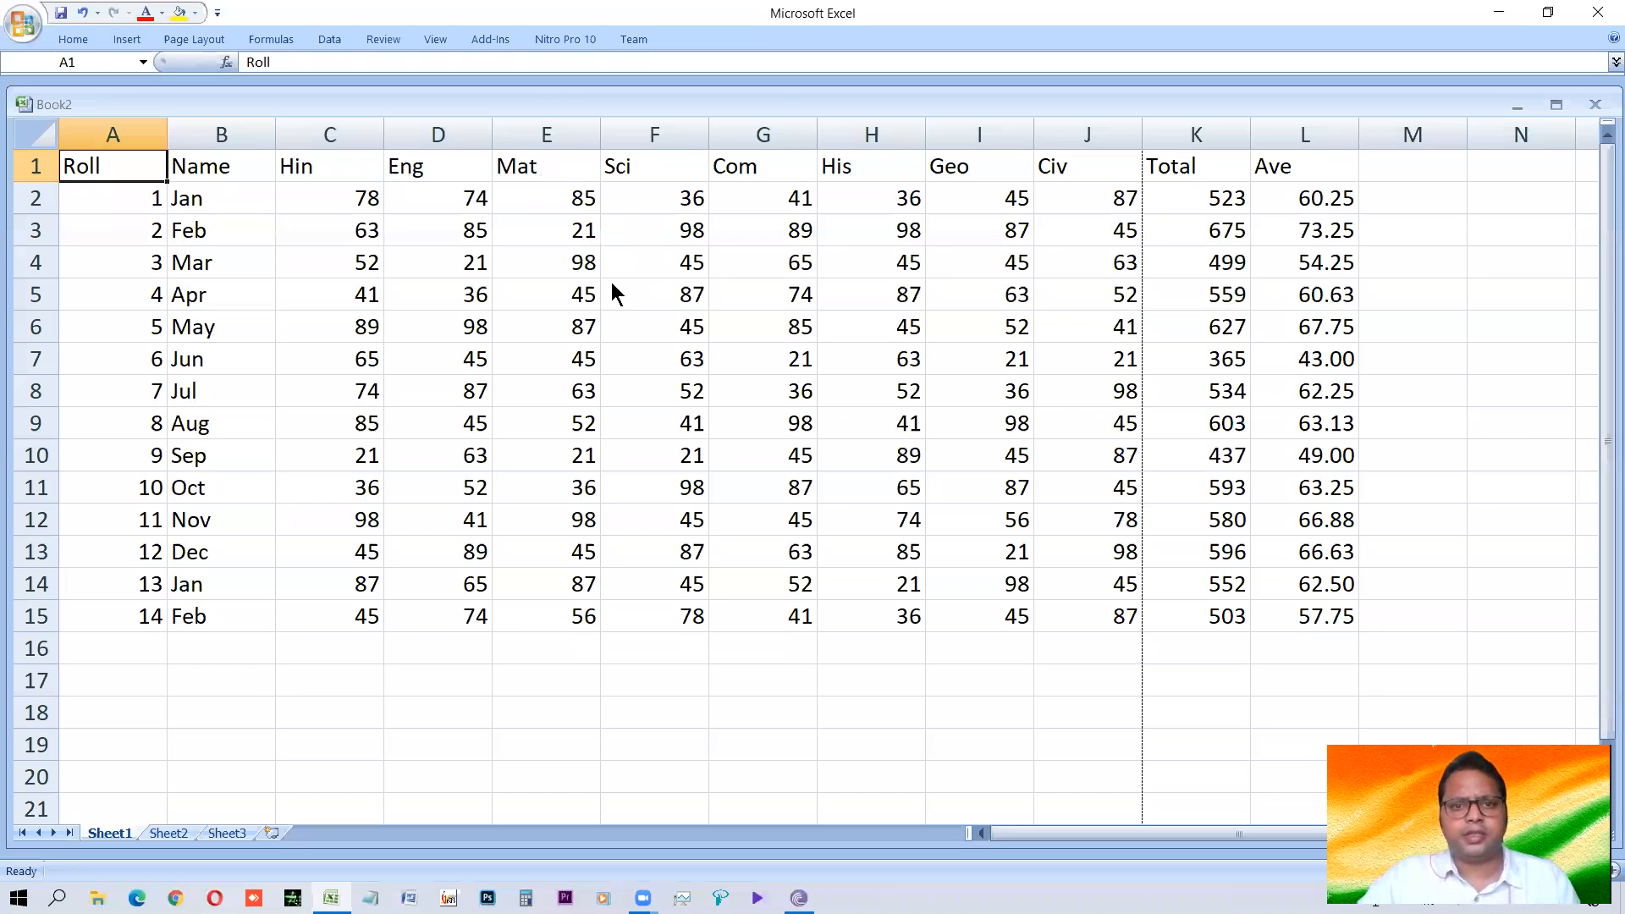
right_click(539, 167)
left_click(611, 284)
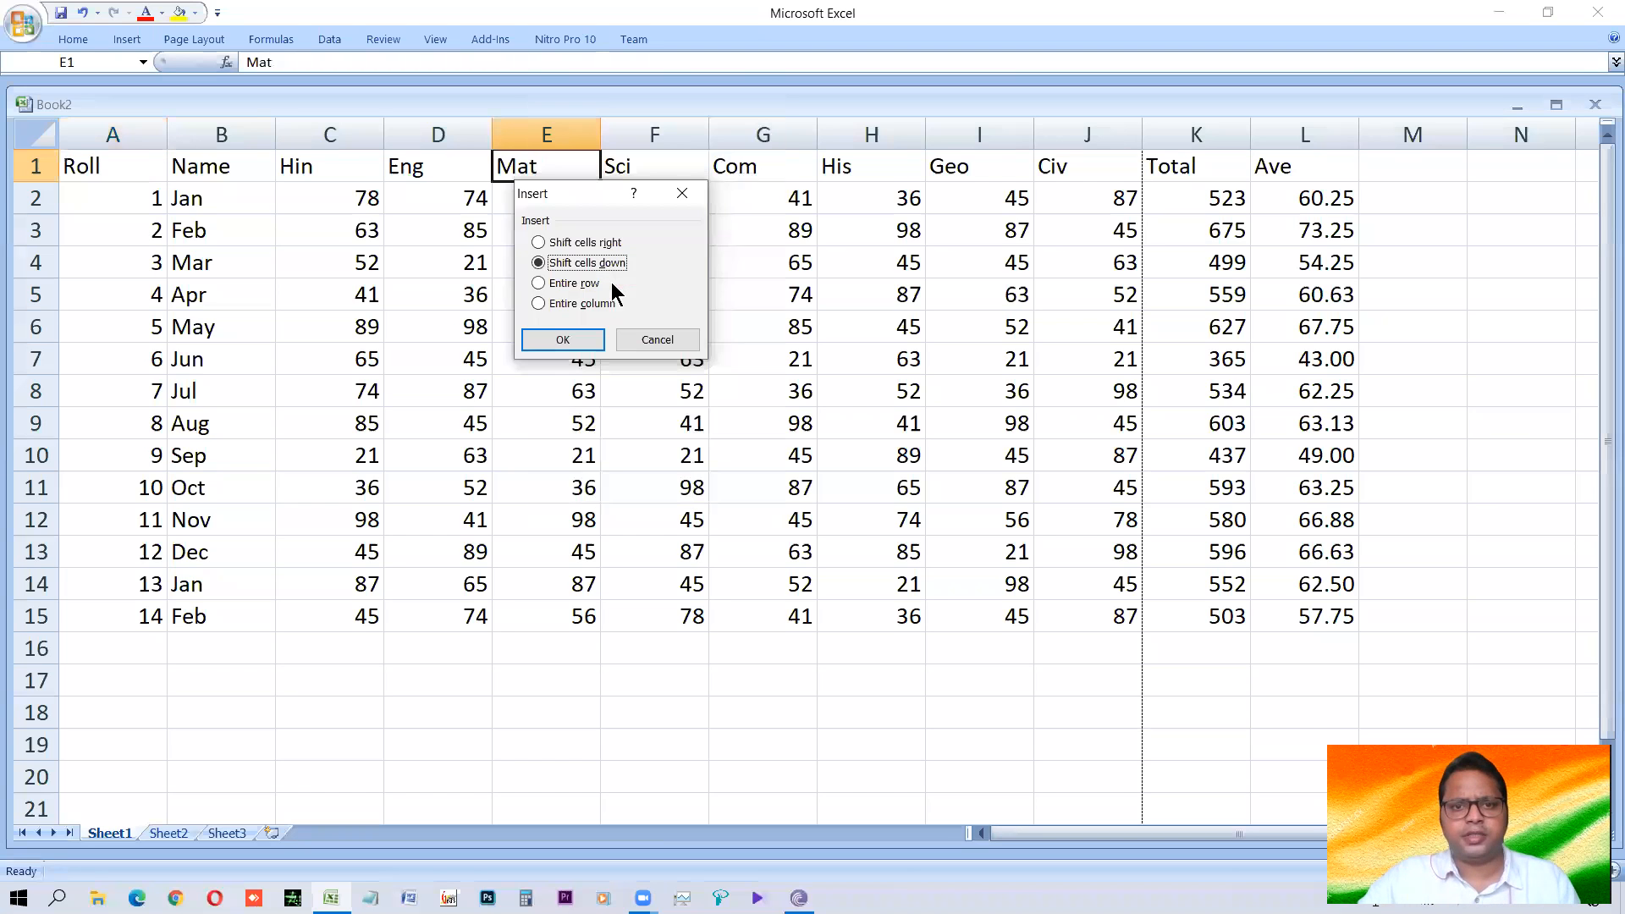
left_click(572, 304)
left_click(562, 339)
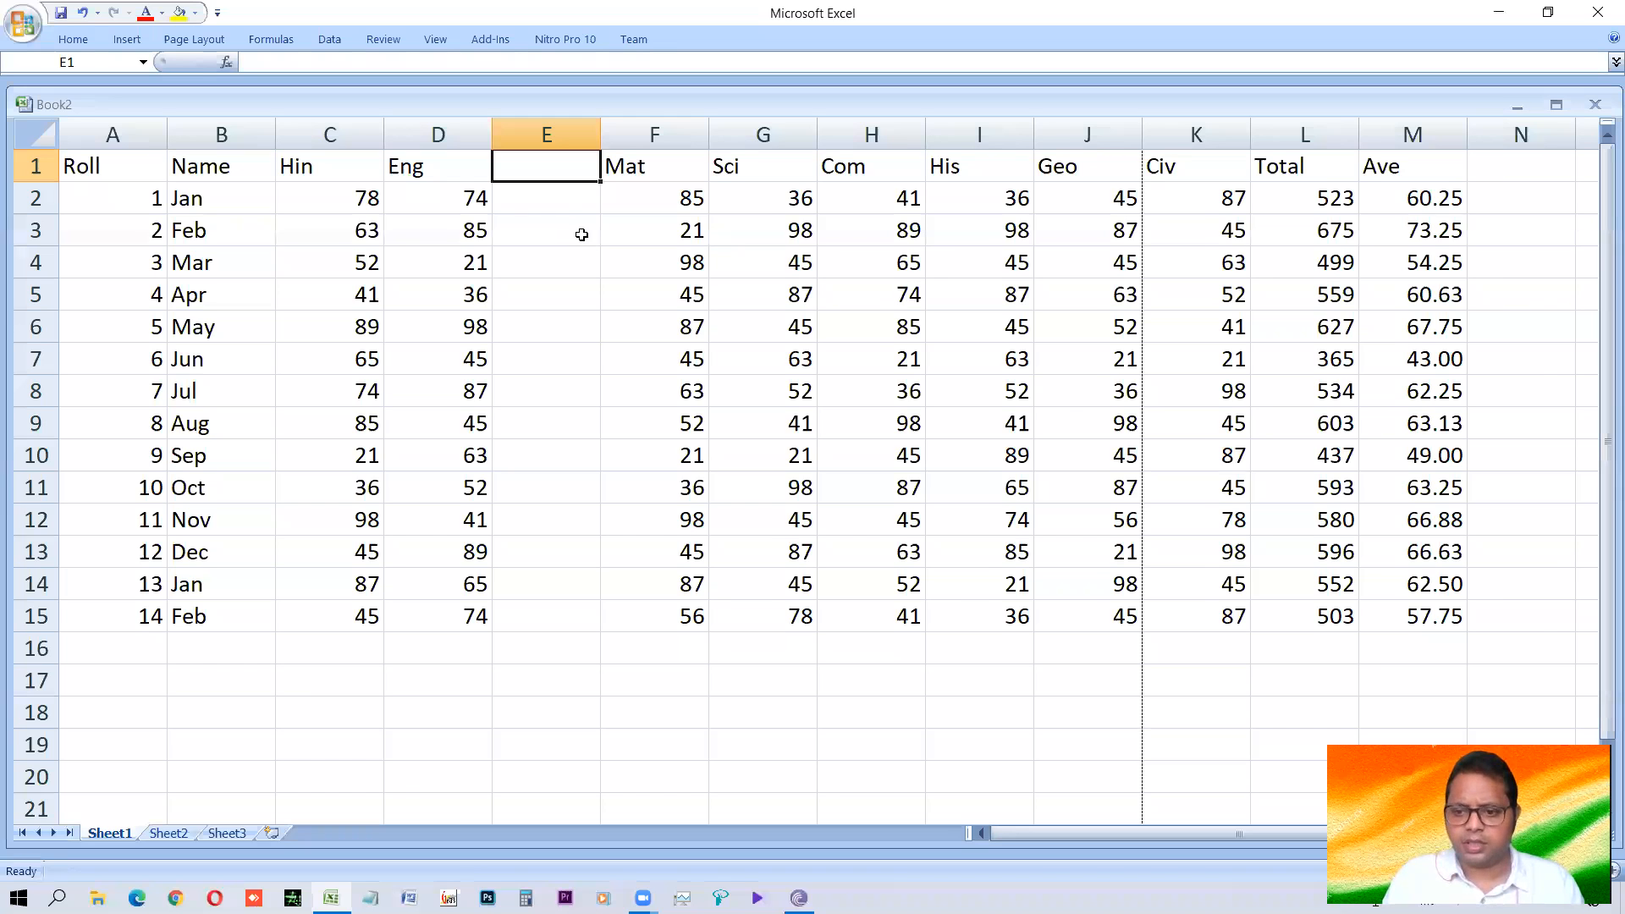
key("F4")
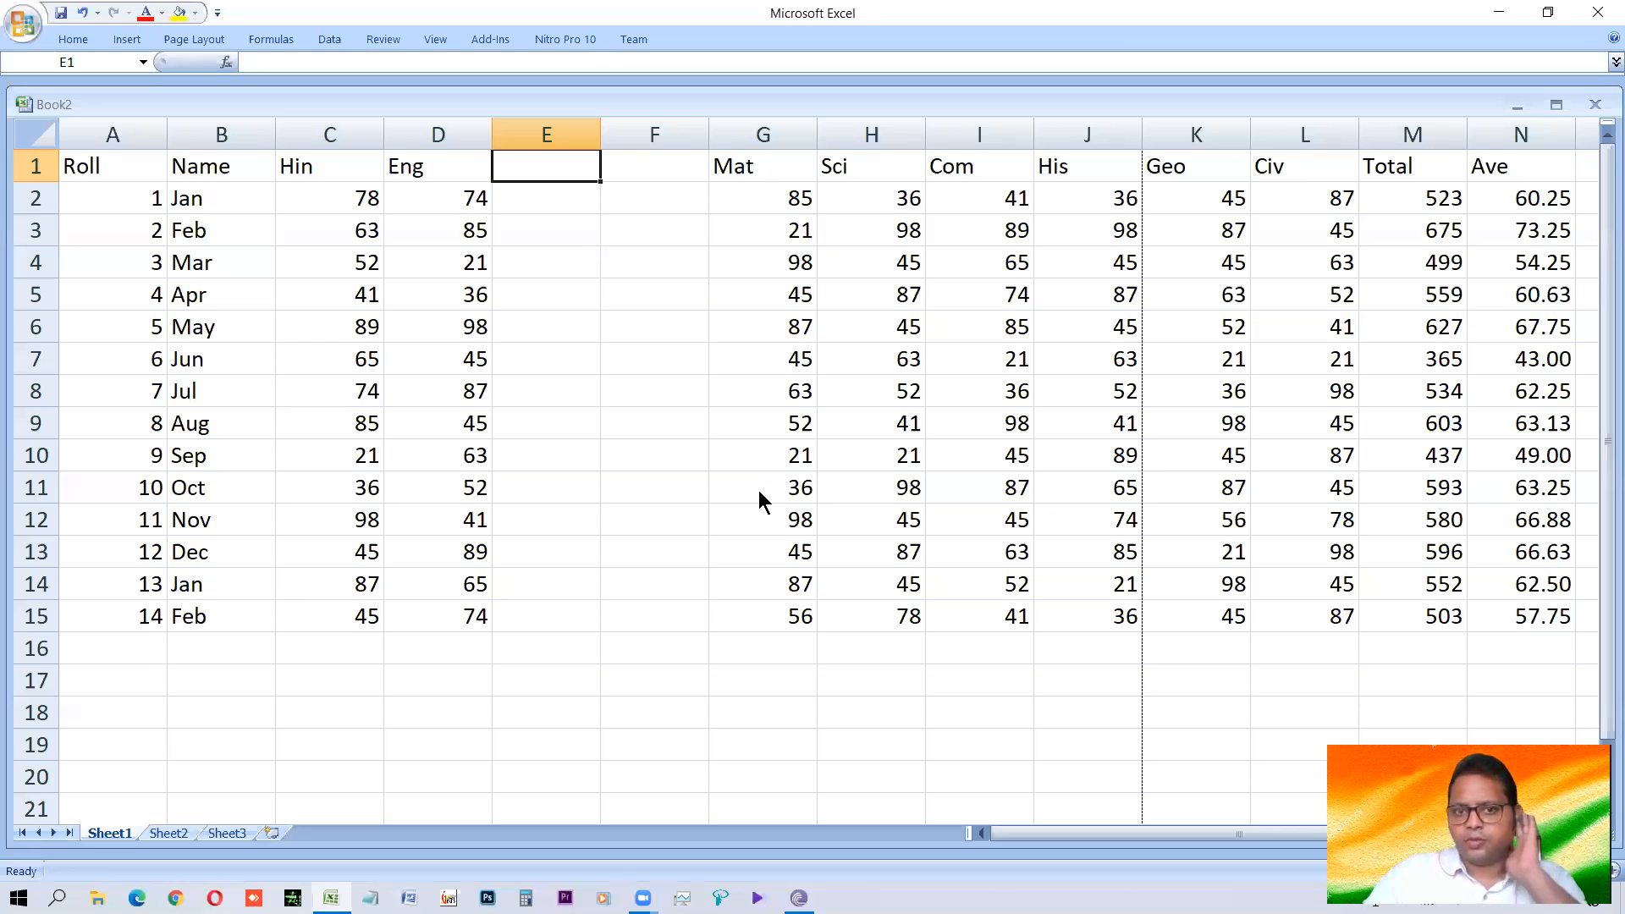
key("ctrl+shift+equal")
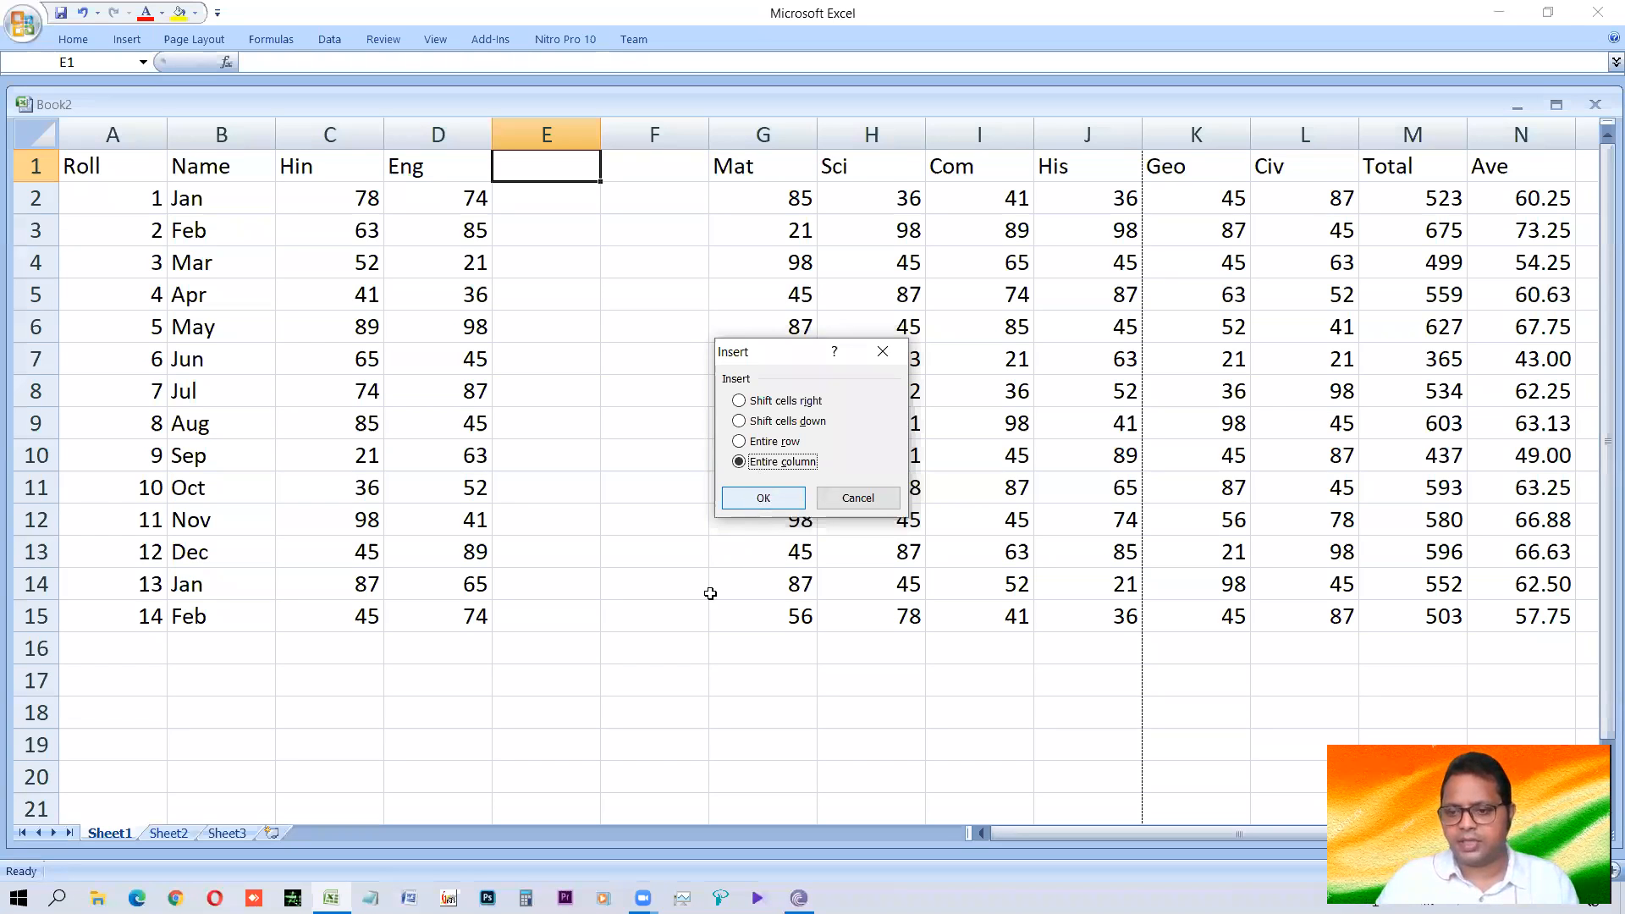
key("Return")
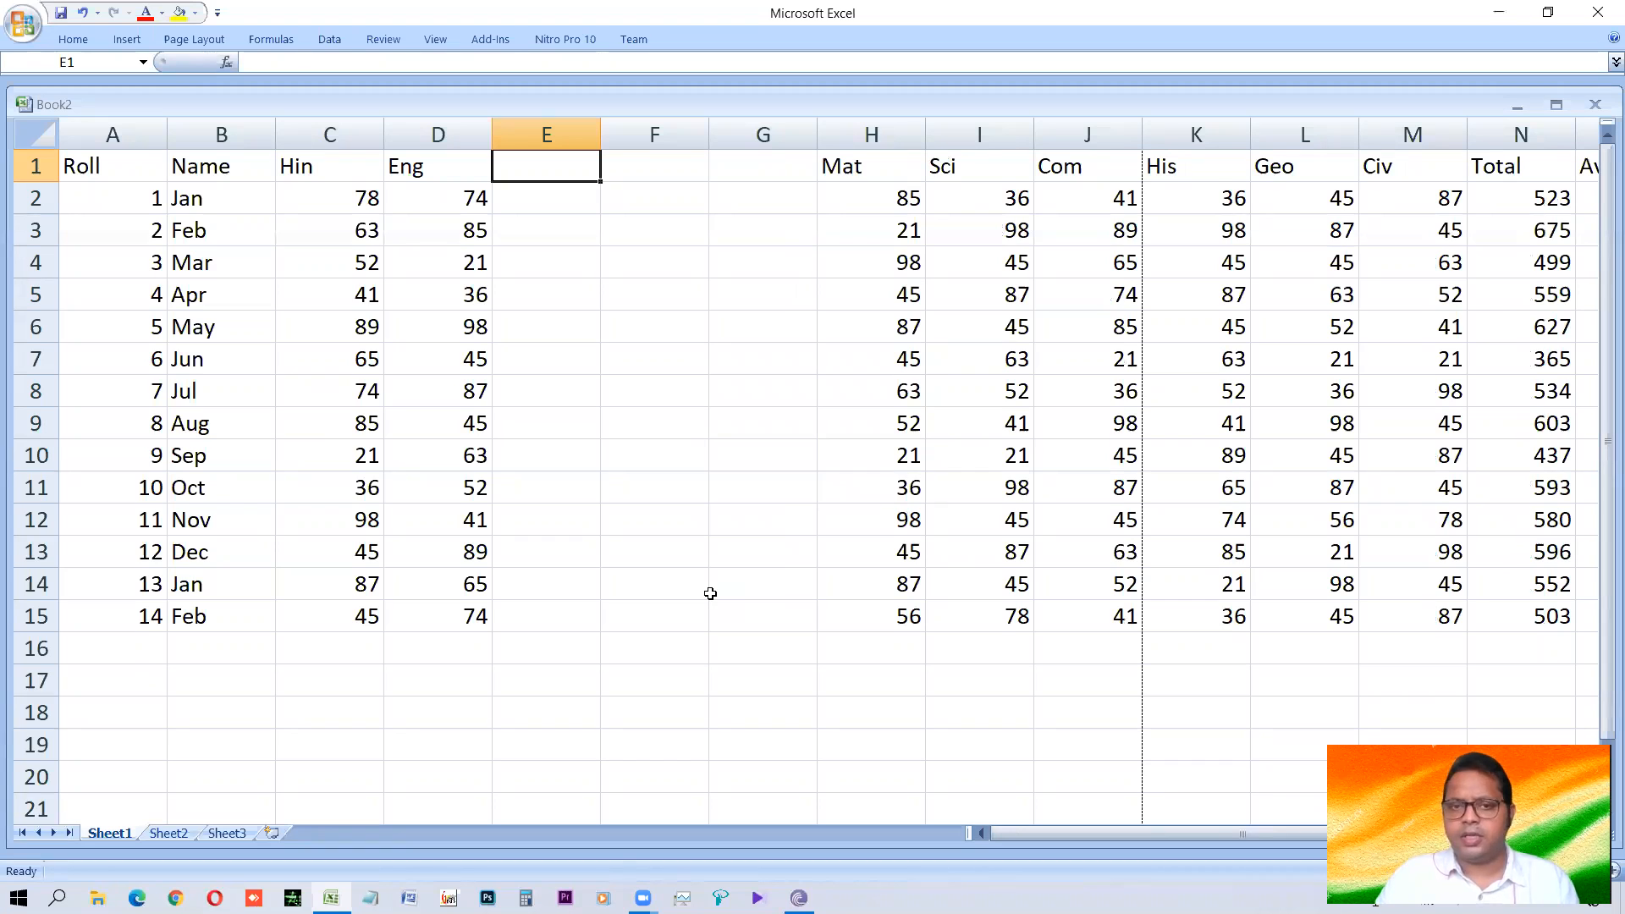
Insert a single blank cell at E1, shifting the existing header cells right.
key("ctrl+shift+equal")
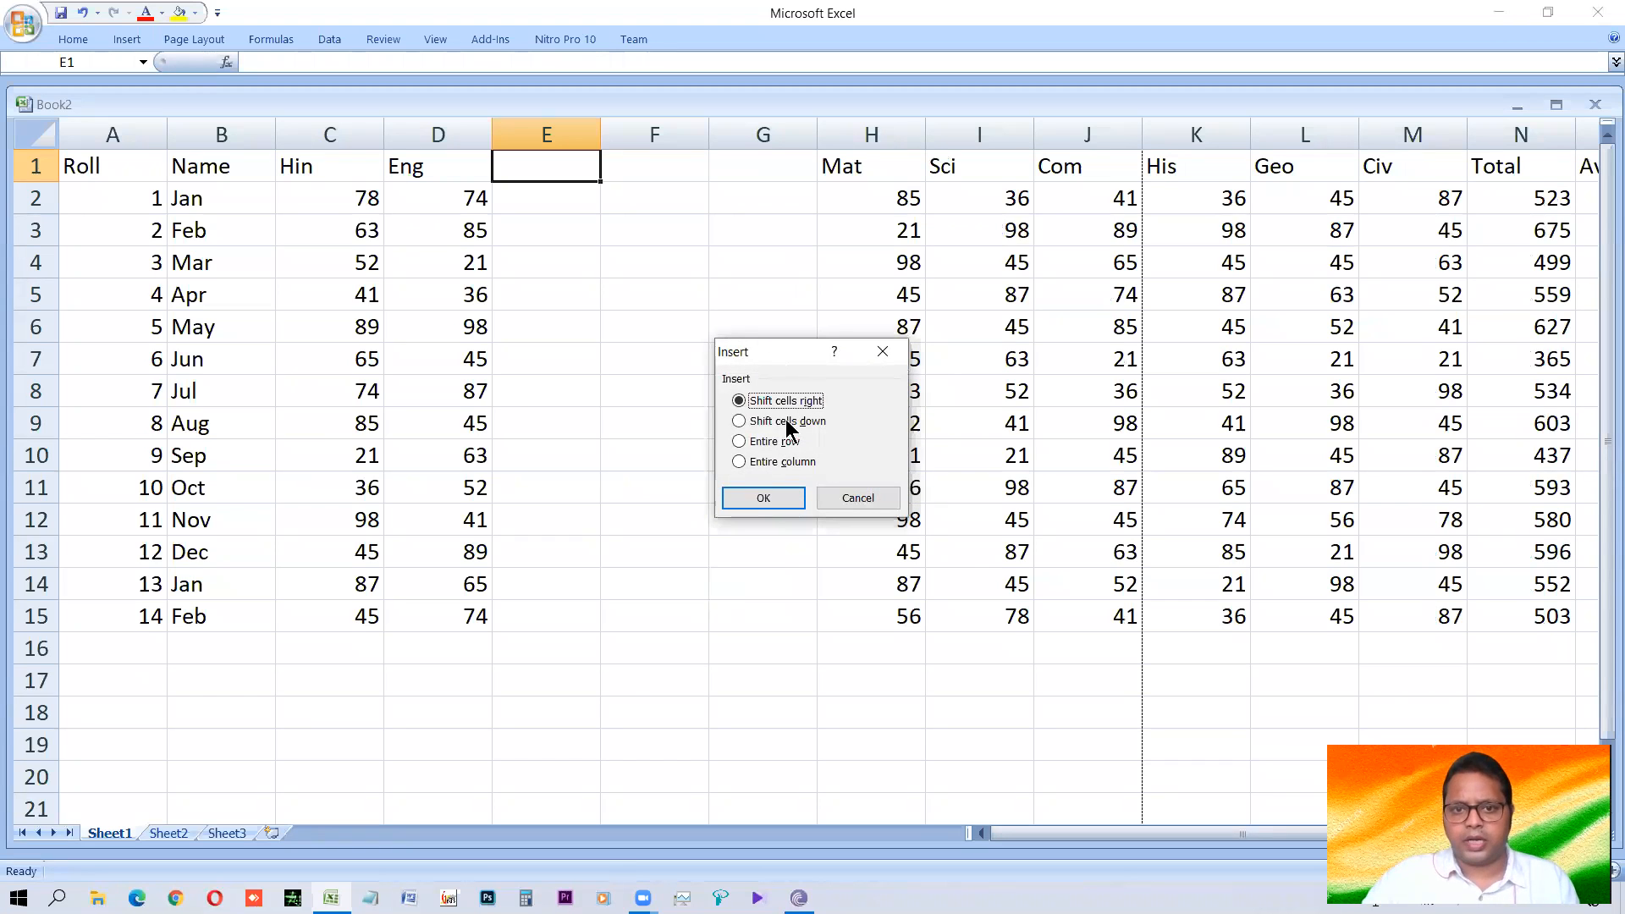
left_click(766, 497)
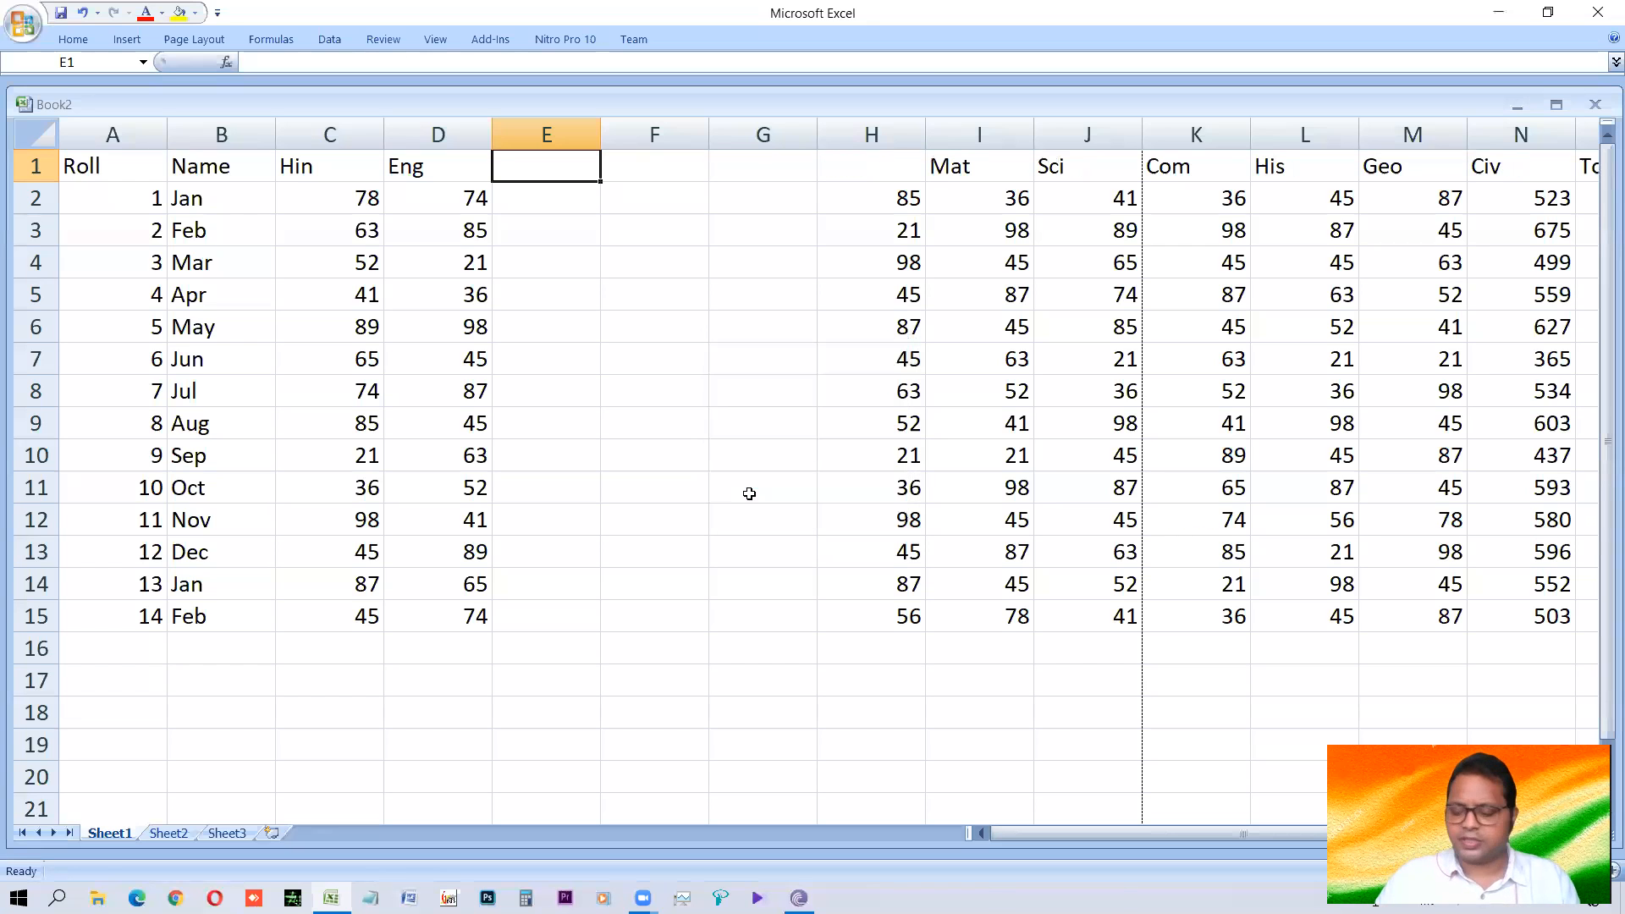
key("ctrl+minus")
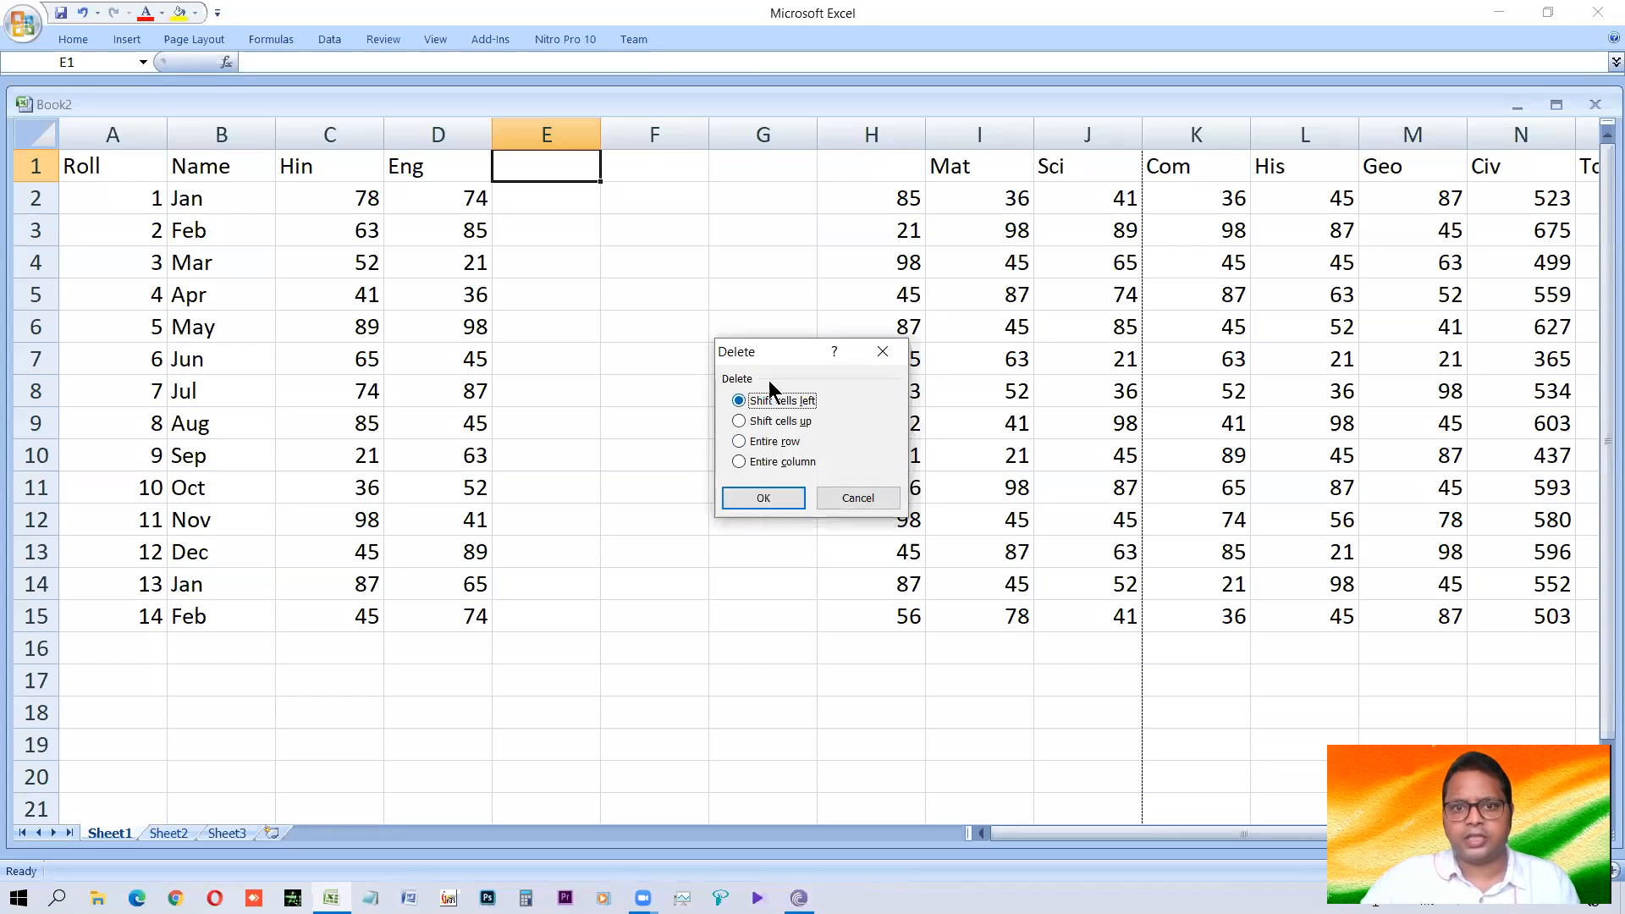
left_click_drag(724, 353, 742, 353)
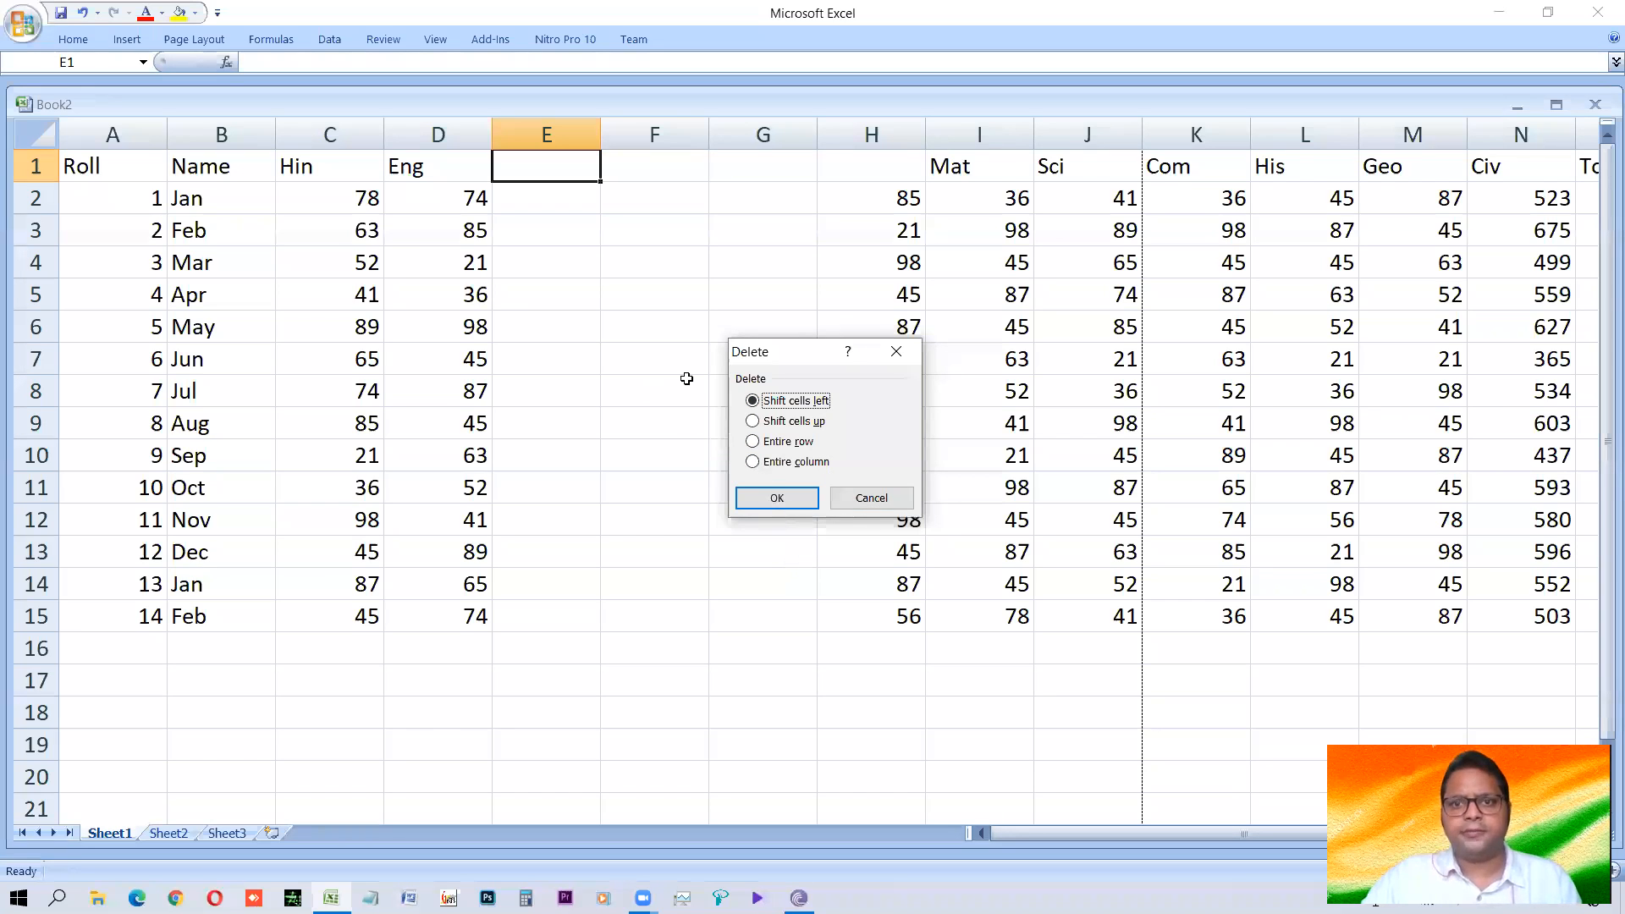
key("Escape")
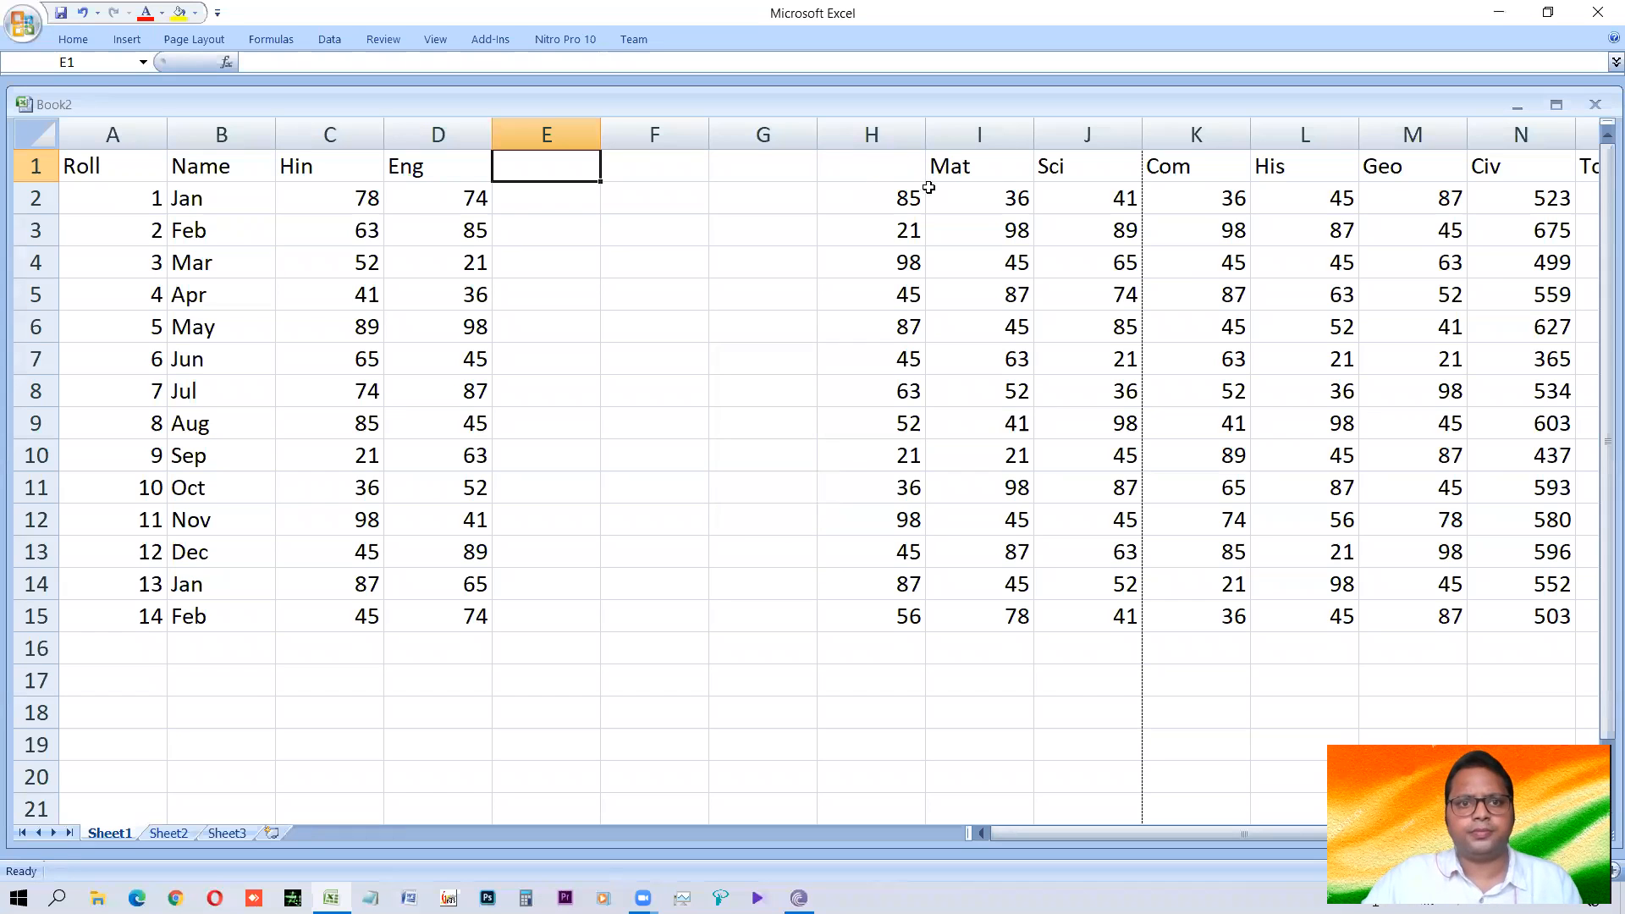
Fill columns E to G with the Mat, Sci and Com headers and marks, and head column H Sub1.
left_click_drag(972, 169, 1140, 359)
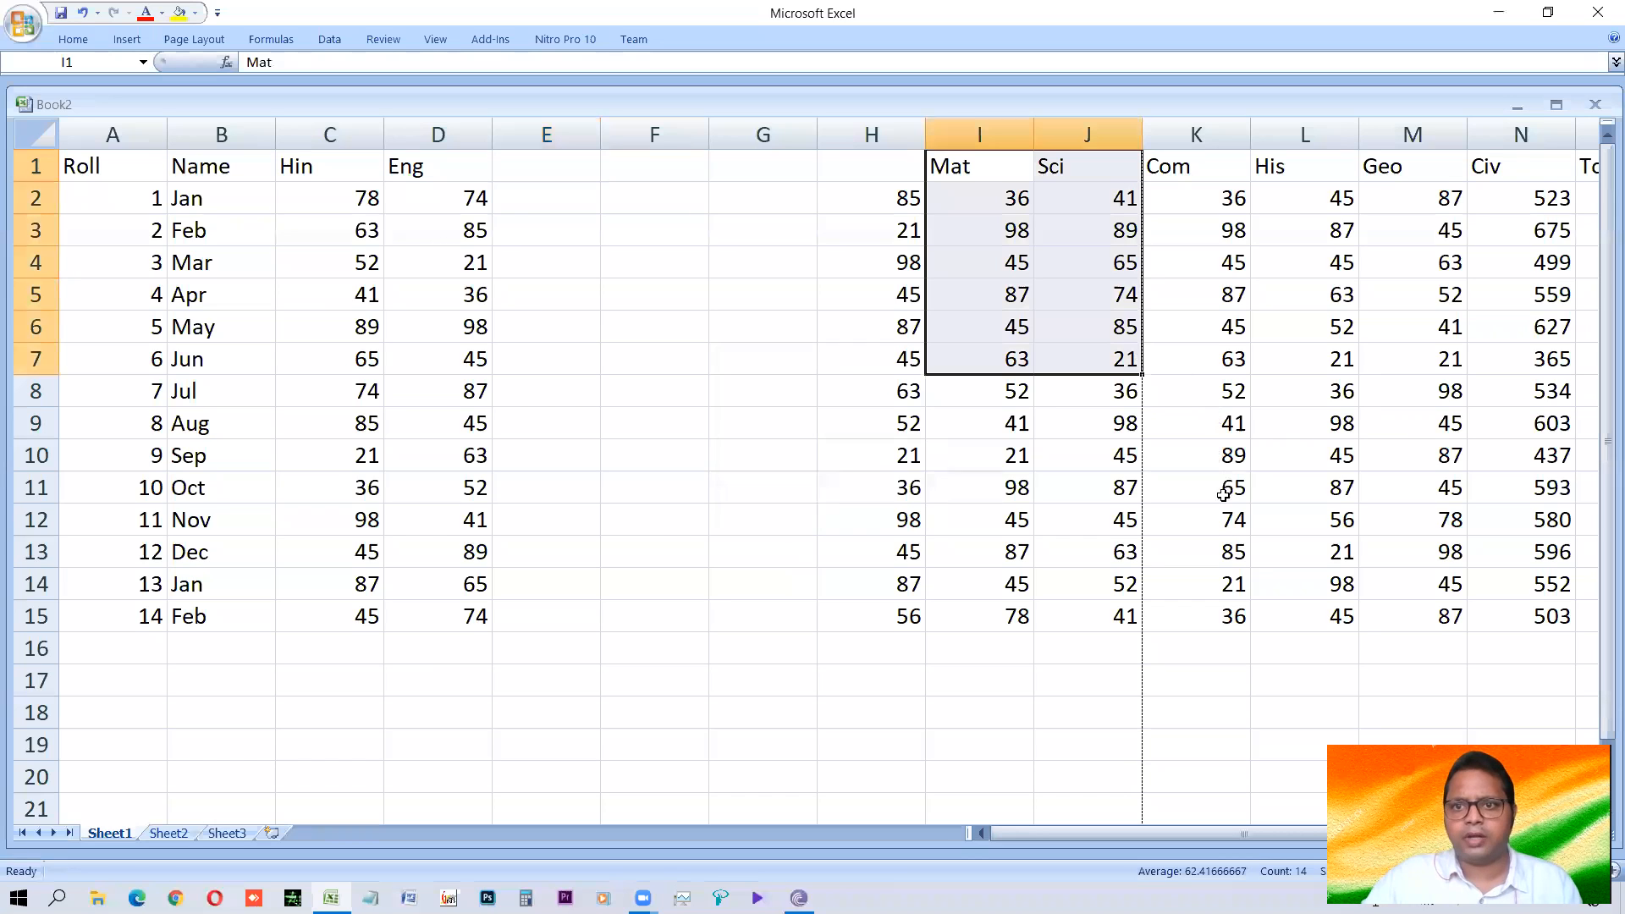
left_click(1047, 289)
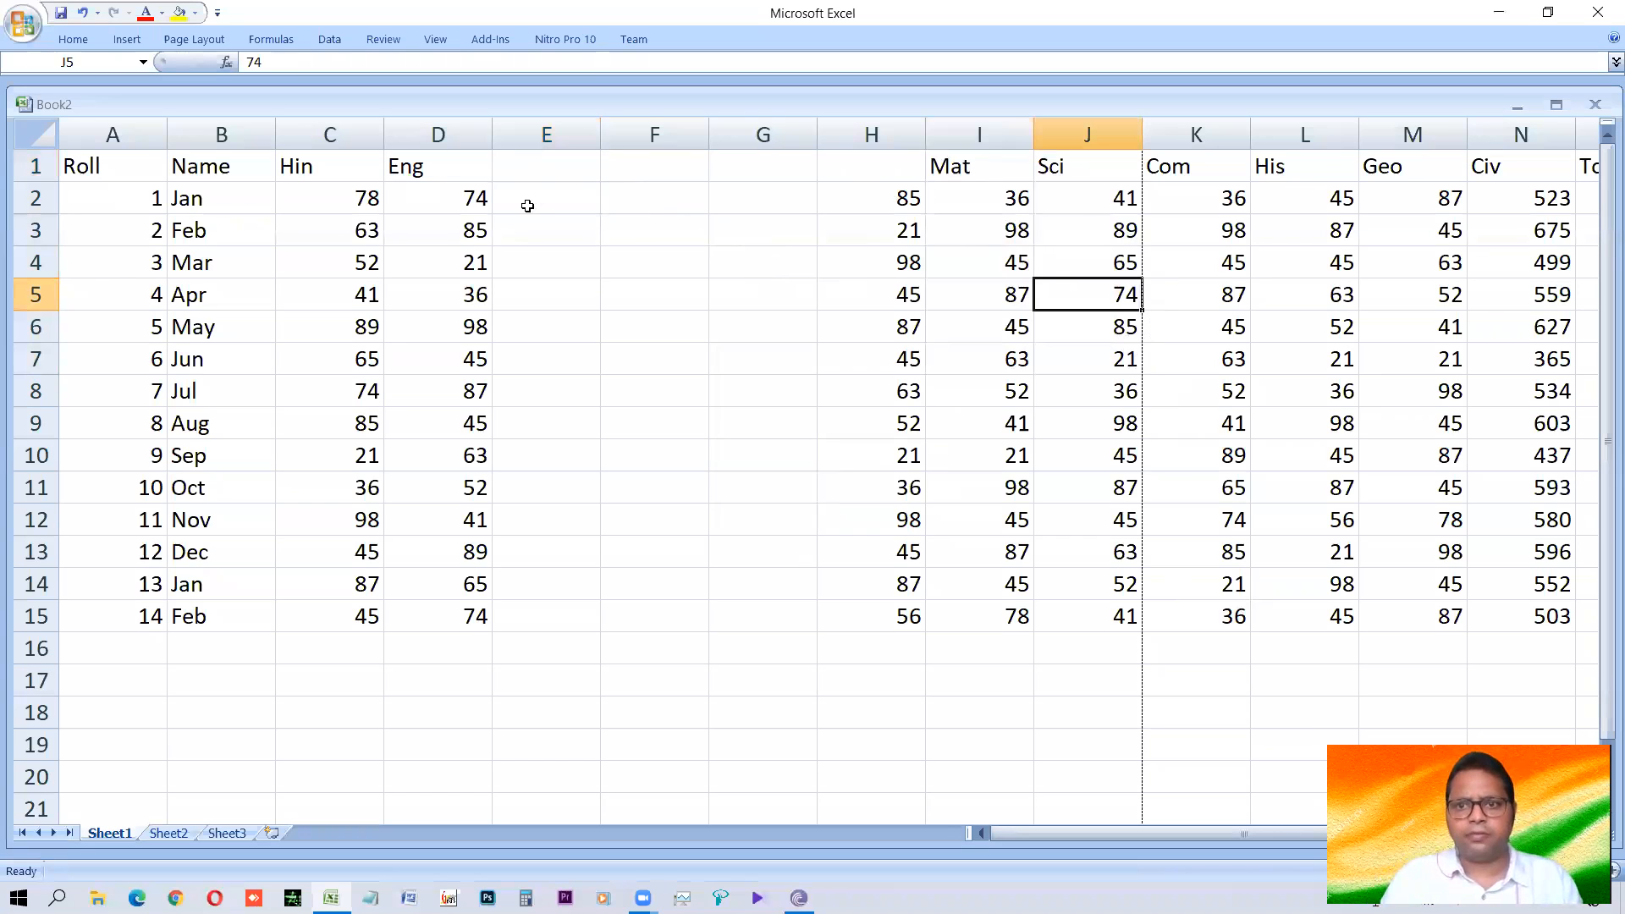
key("ctrl+z")
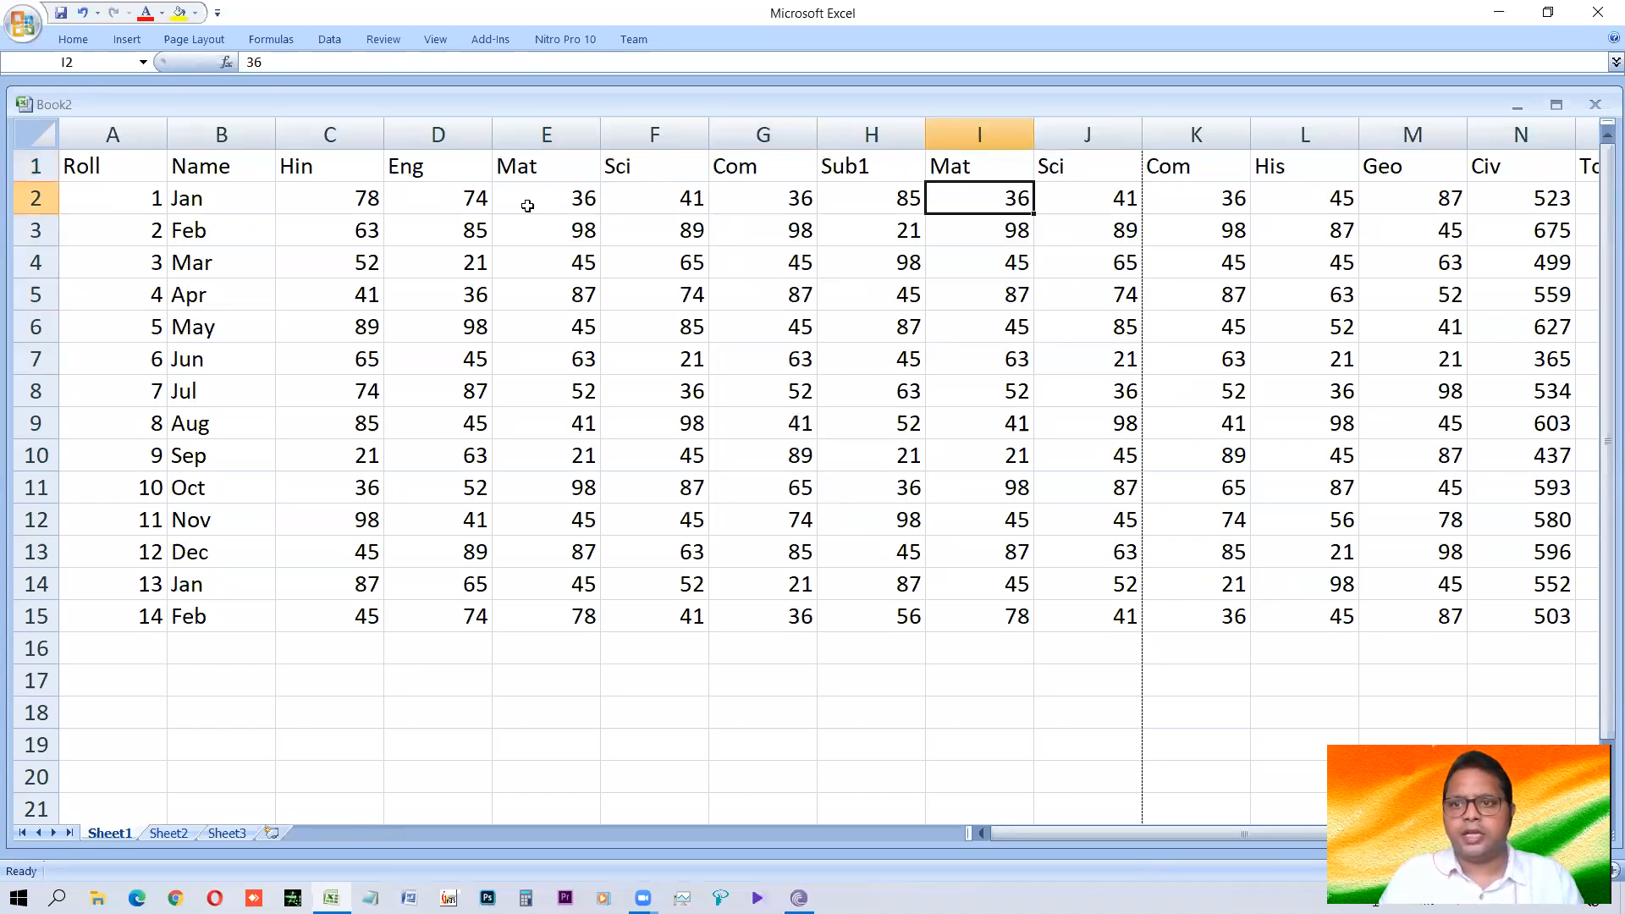
Examine the SUM formula in N2 to see which subject cells in row 2 it references.
key("ctrl+Right")
key("F2")
key("Return")
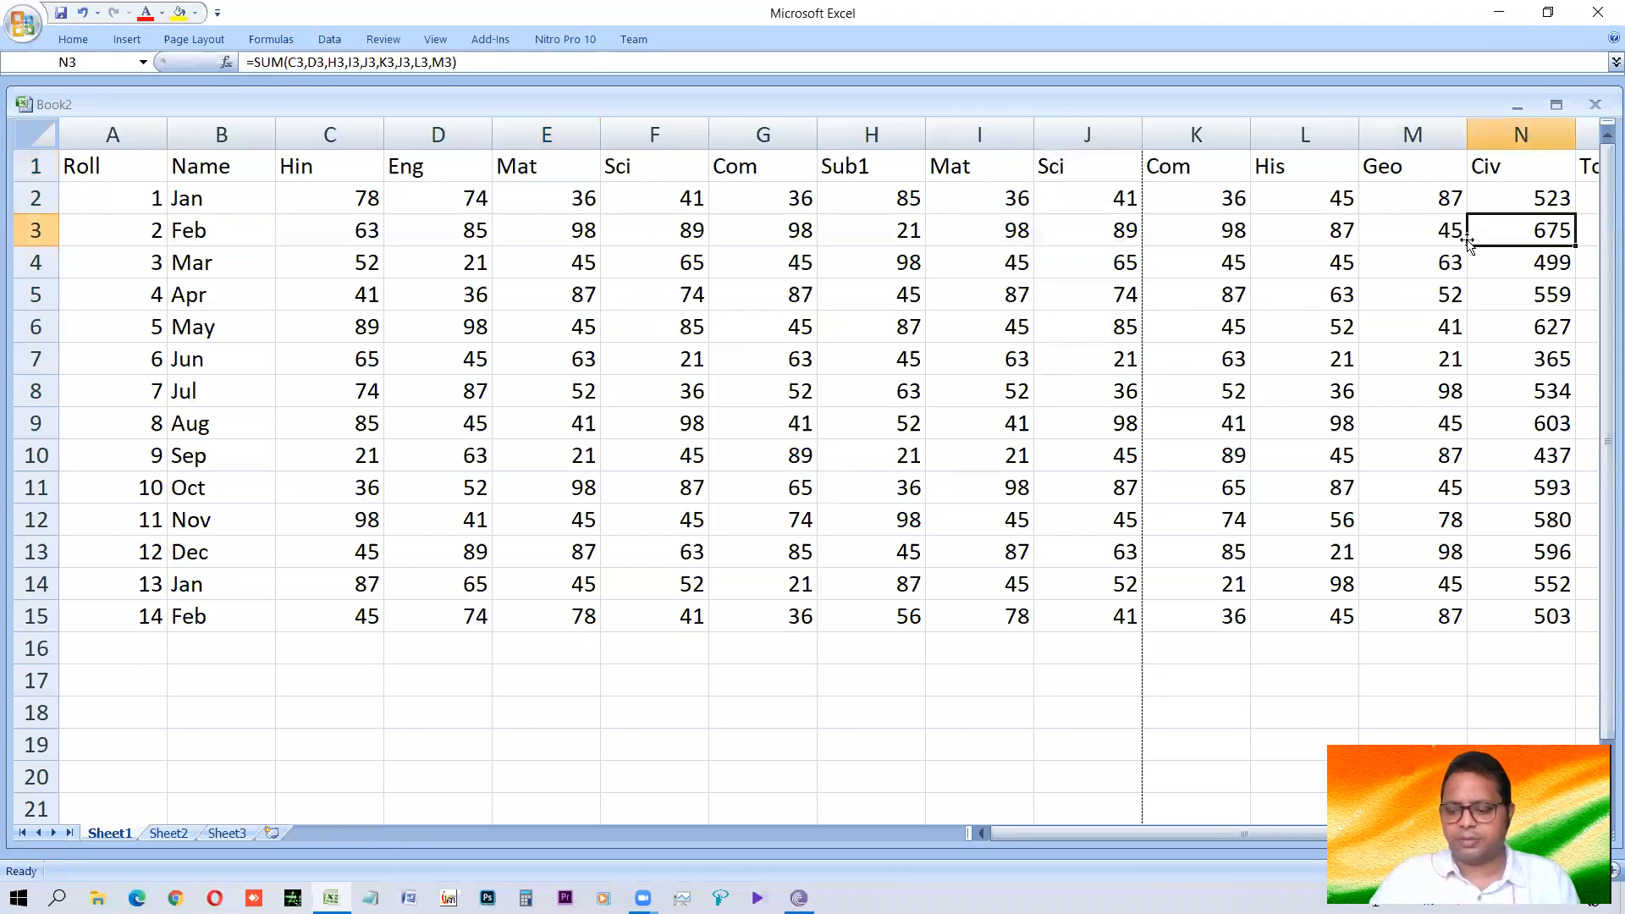
key("Up")
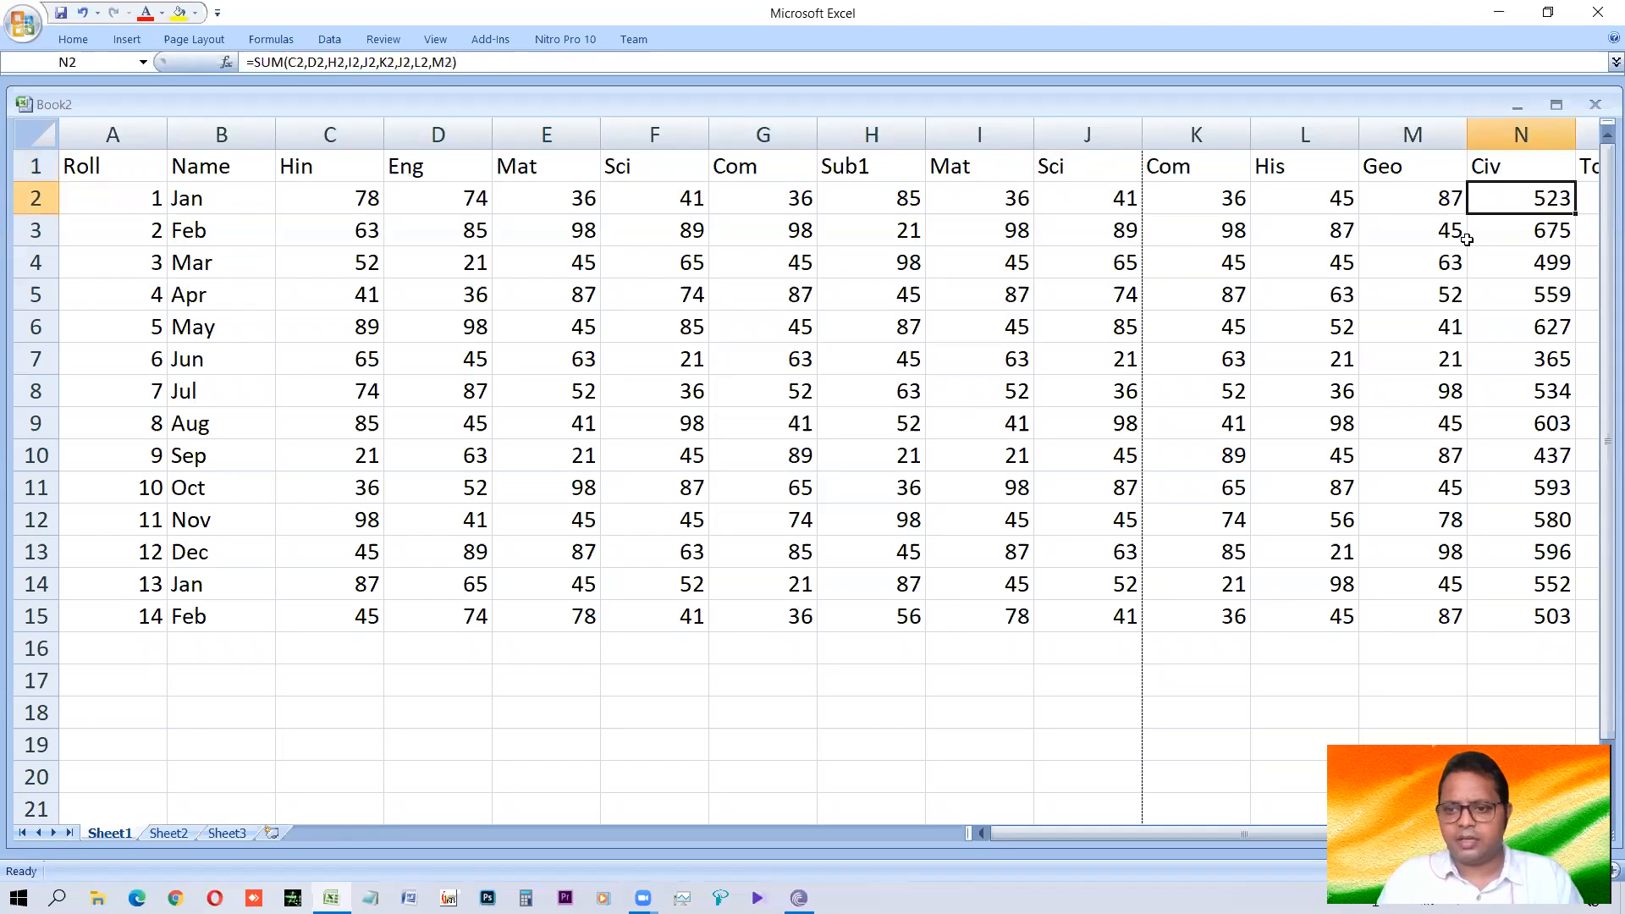
key("F2")
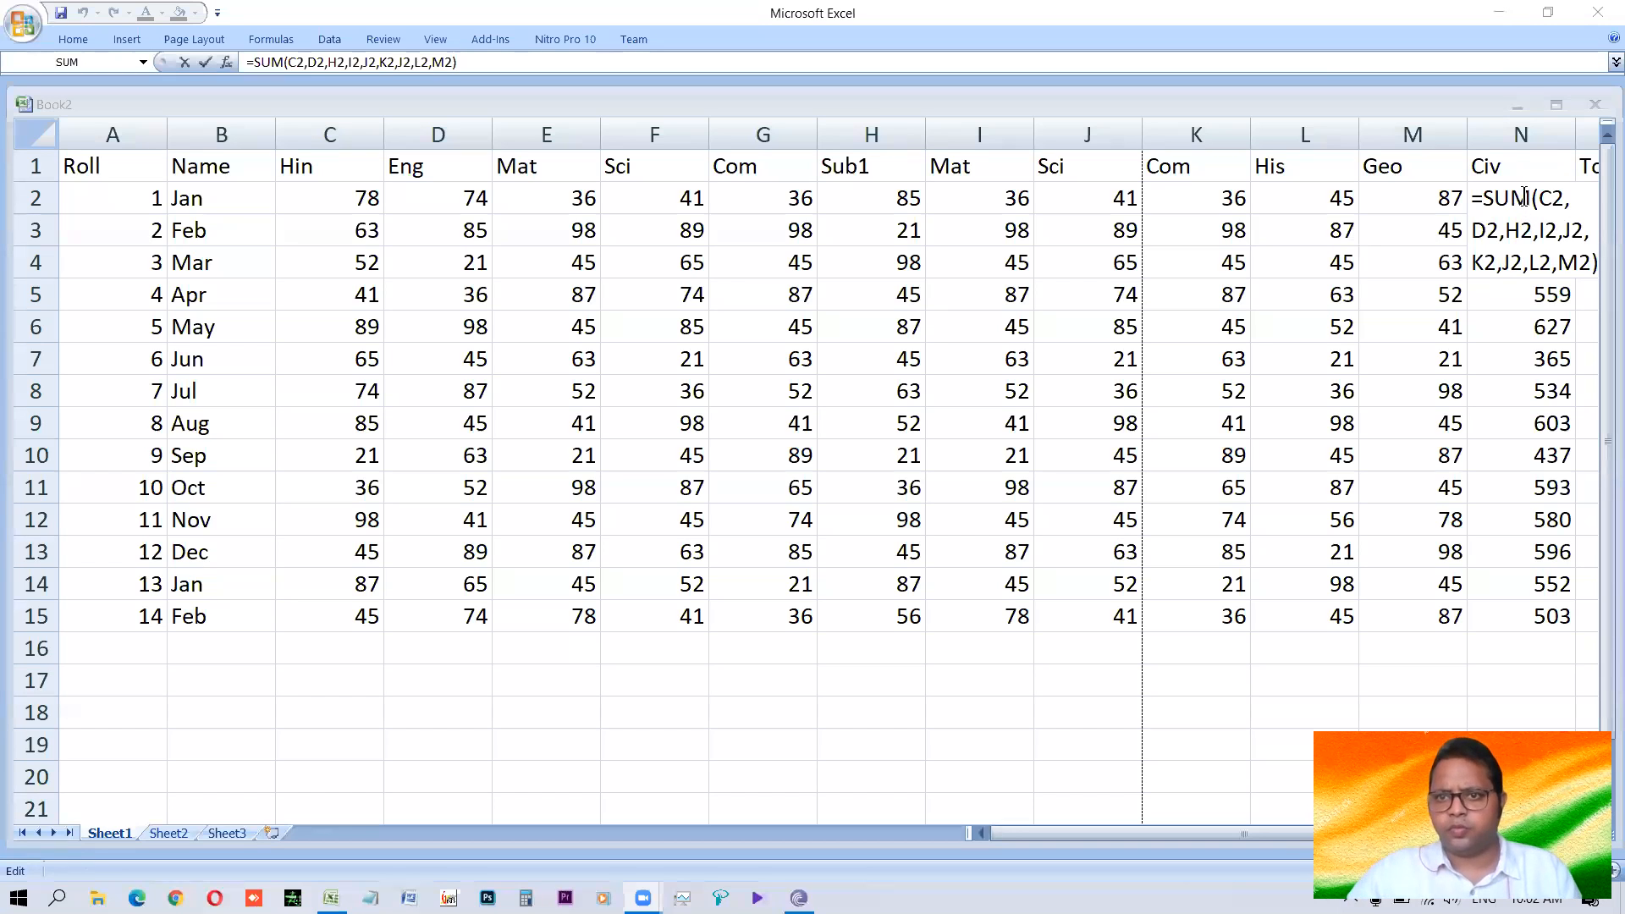
left_click(1441, 194)
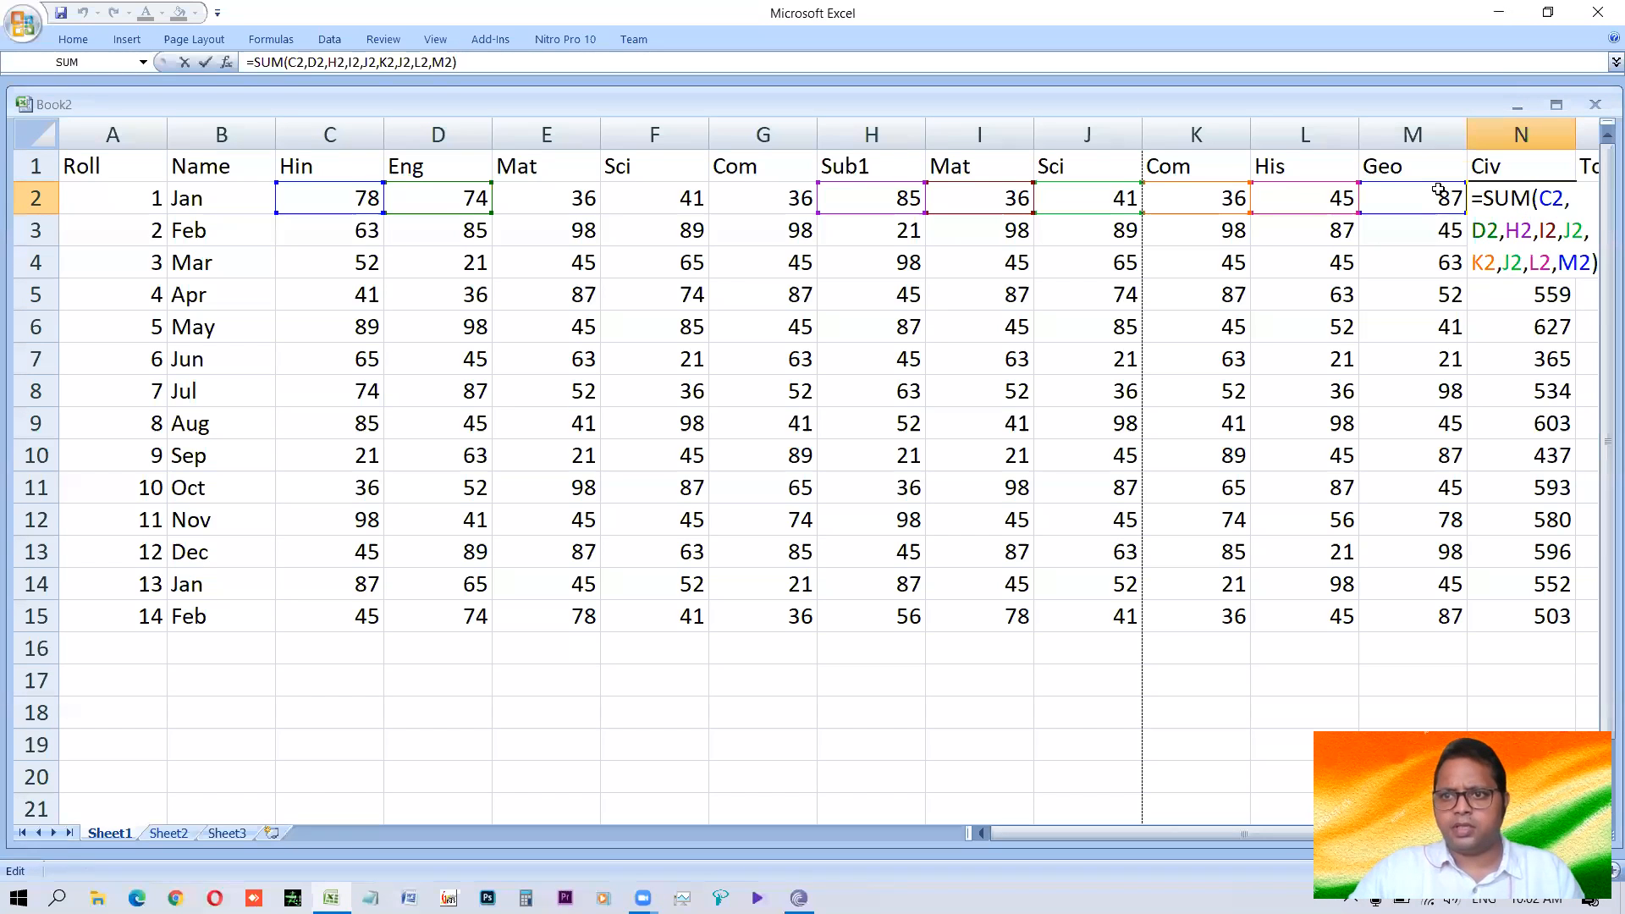
key("Escape")
double_click(1506, 207)
key("Escape")
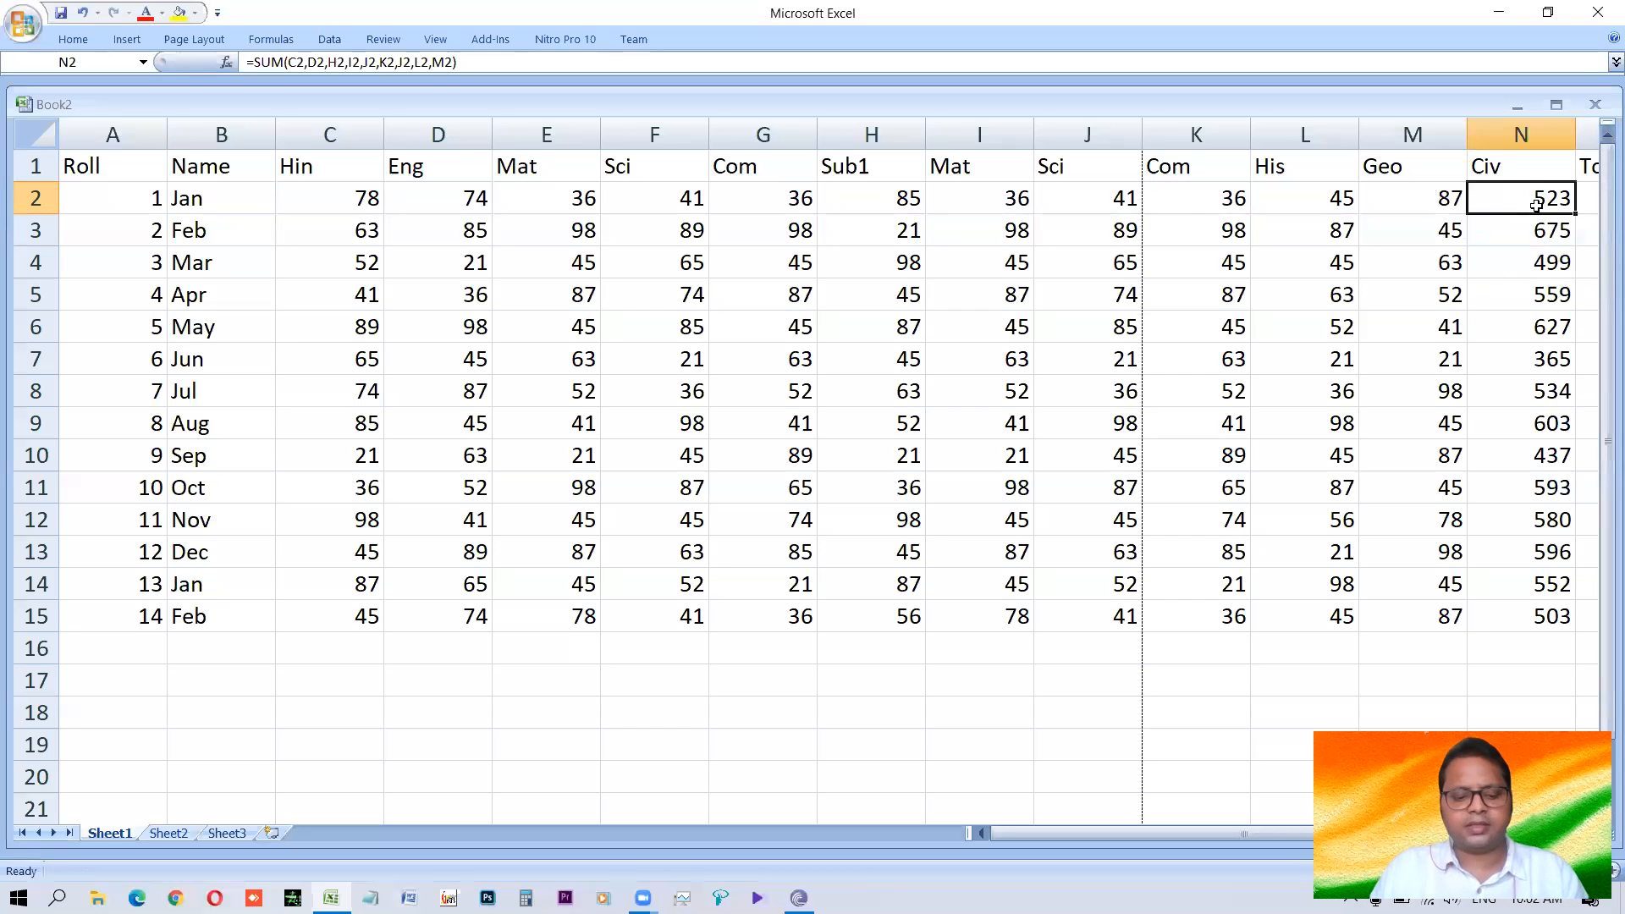
double_click(1537, 207)
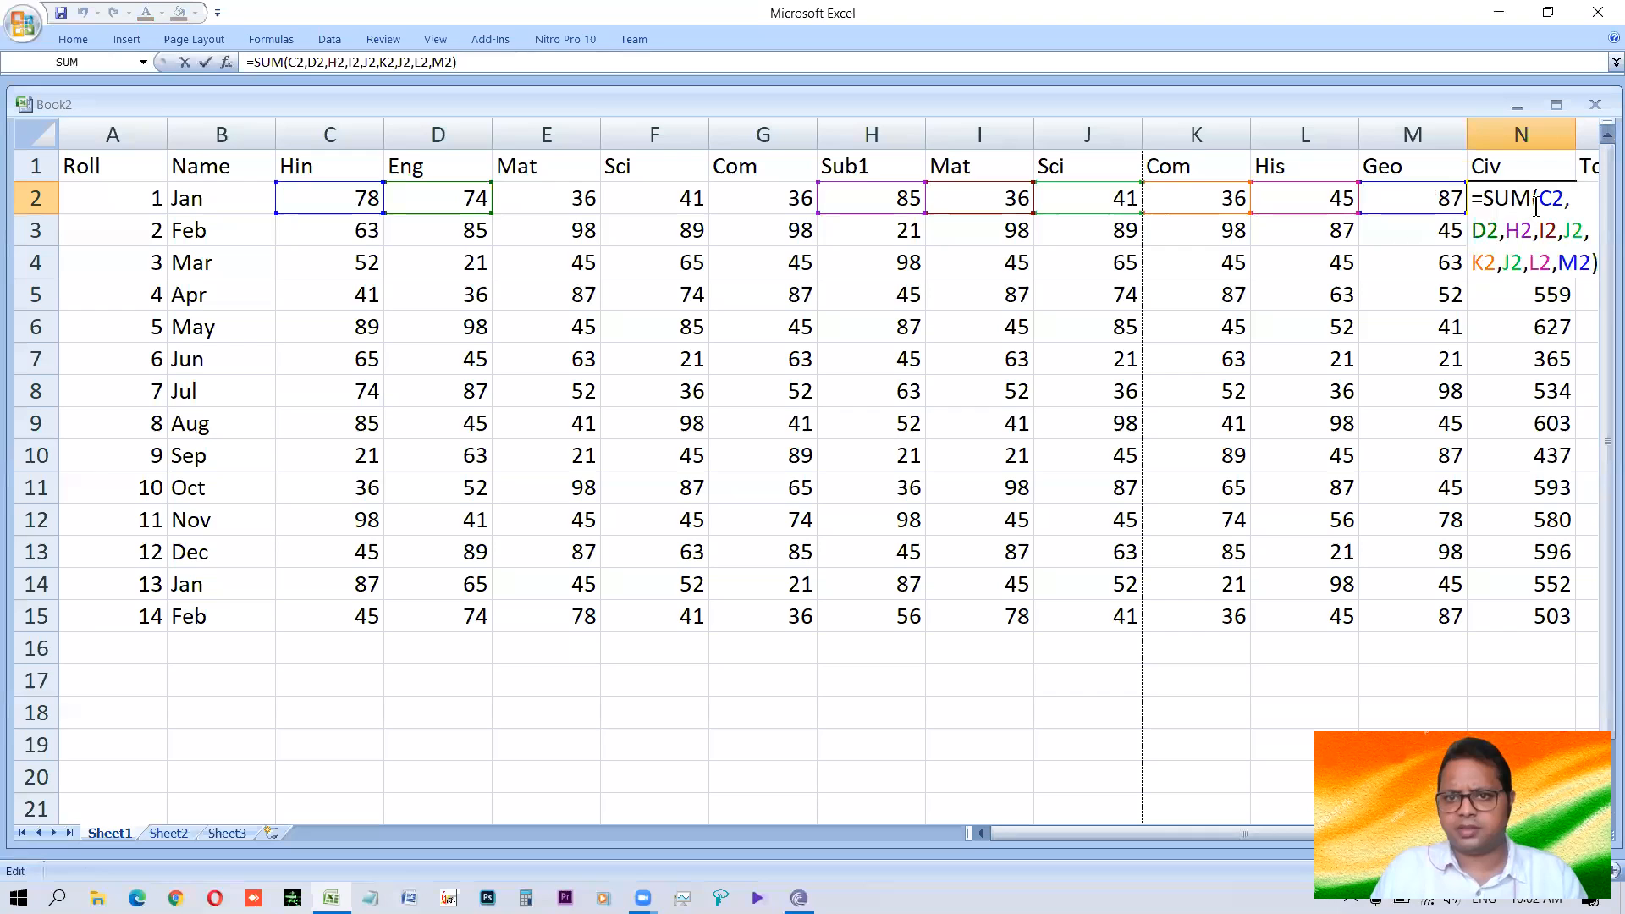
key("Escape")
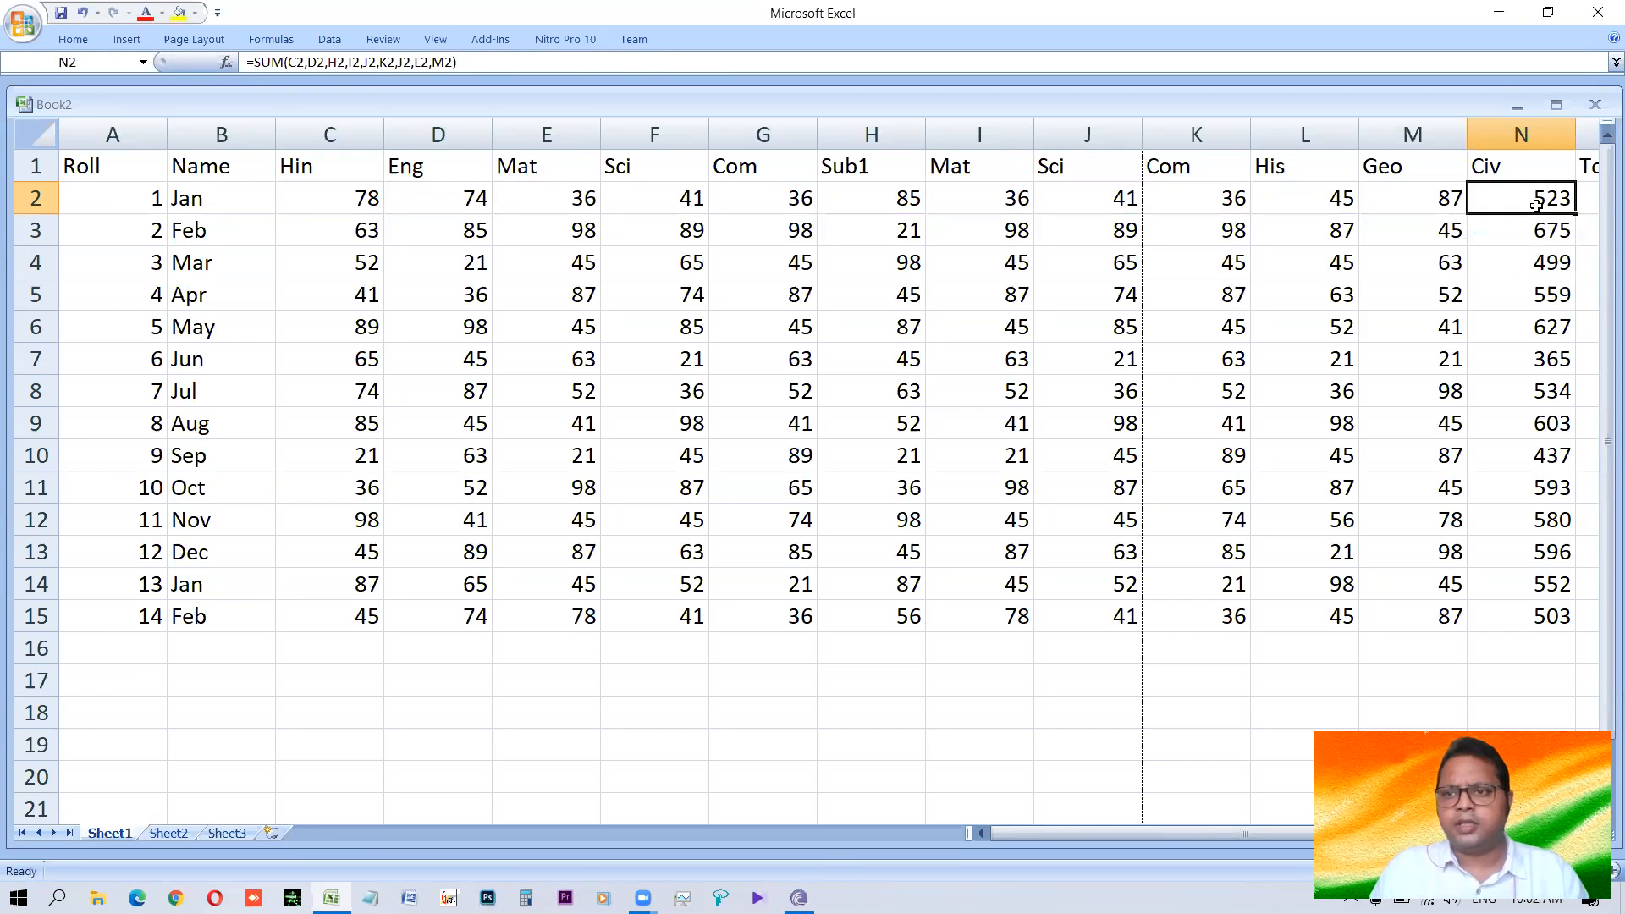
Replace the formula in N2 with =SUM(C2:M2) to total all the subject marks in the row.
type("=sum(")
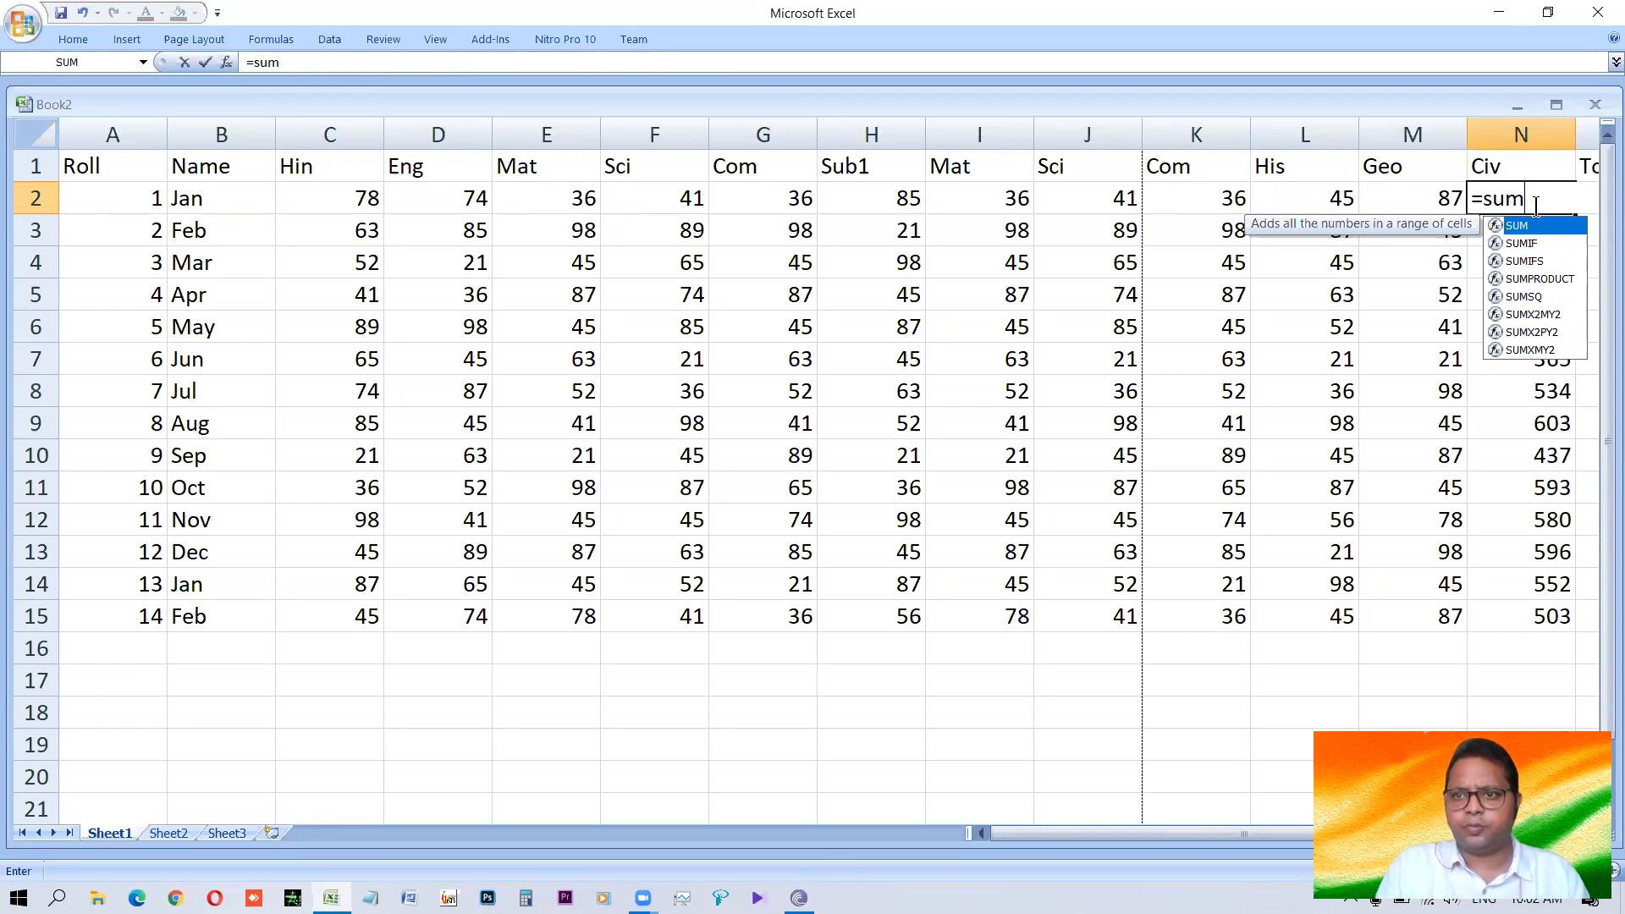
key("Left")
key("shift+Left")
key("shift+Left")
key("shift+Left")
key("shift+Left")
key("shift+Left")
key("shift+Left")
key("shift+Left")
key("shift+Left")
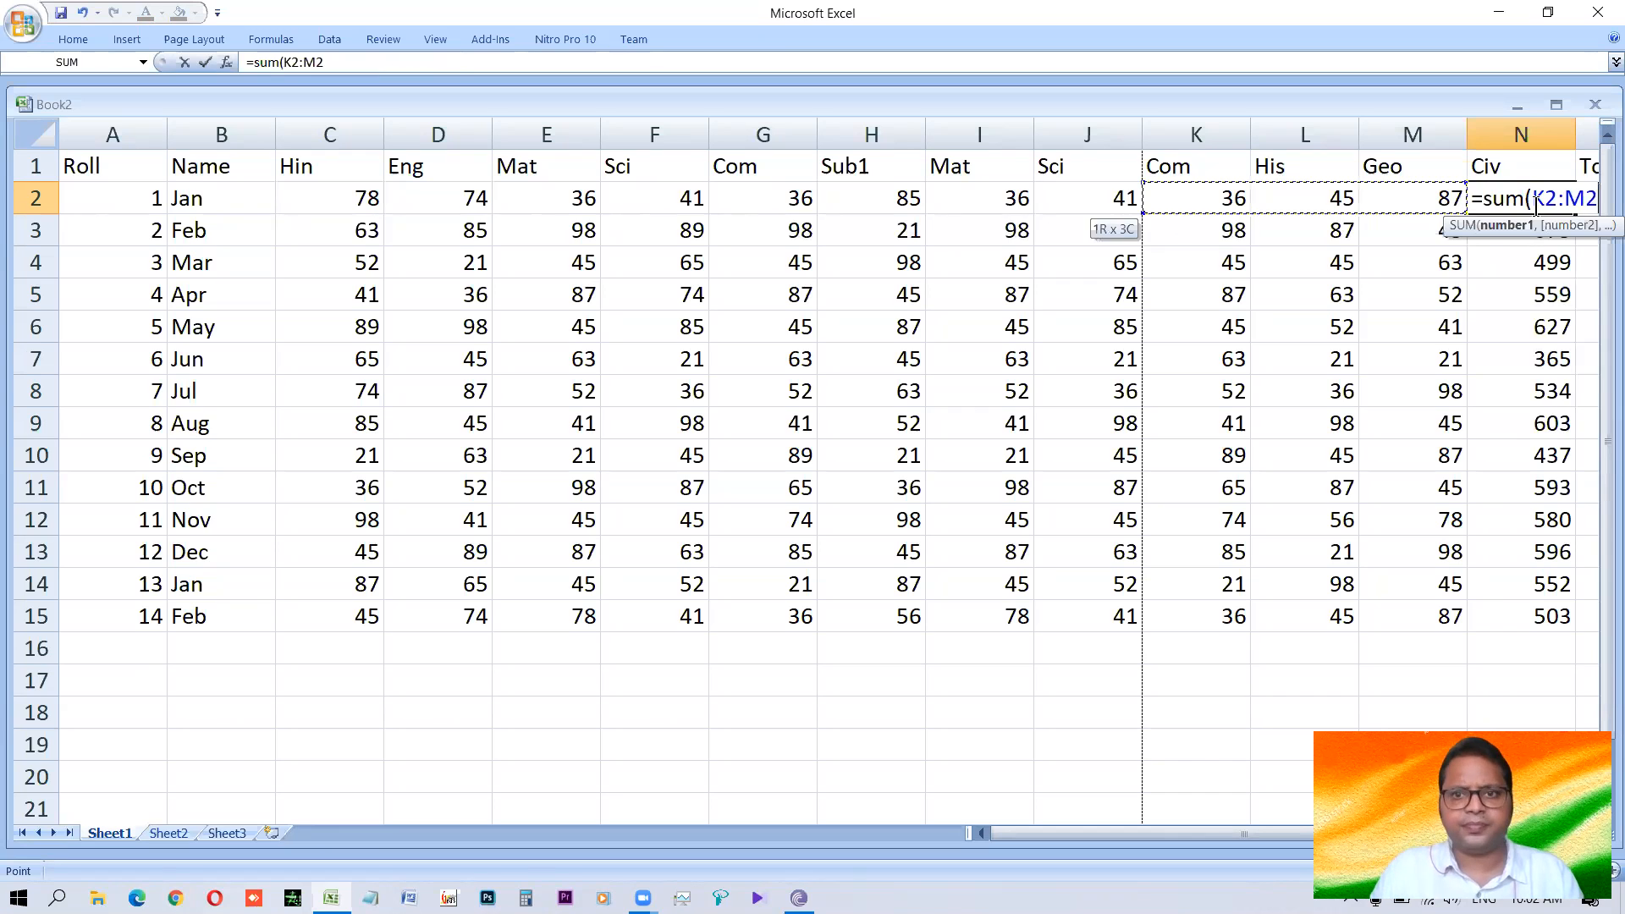
key("shift+Left")
key("shift+Left")
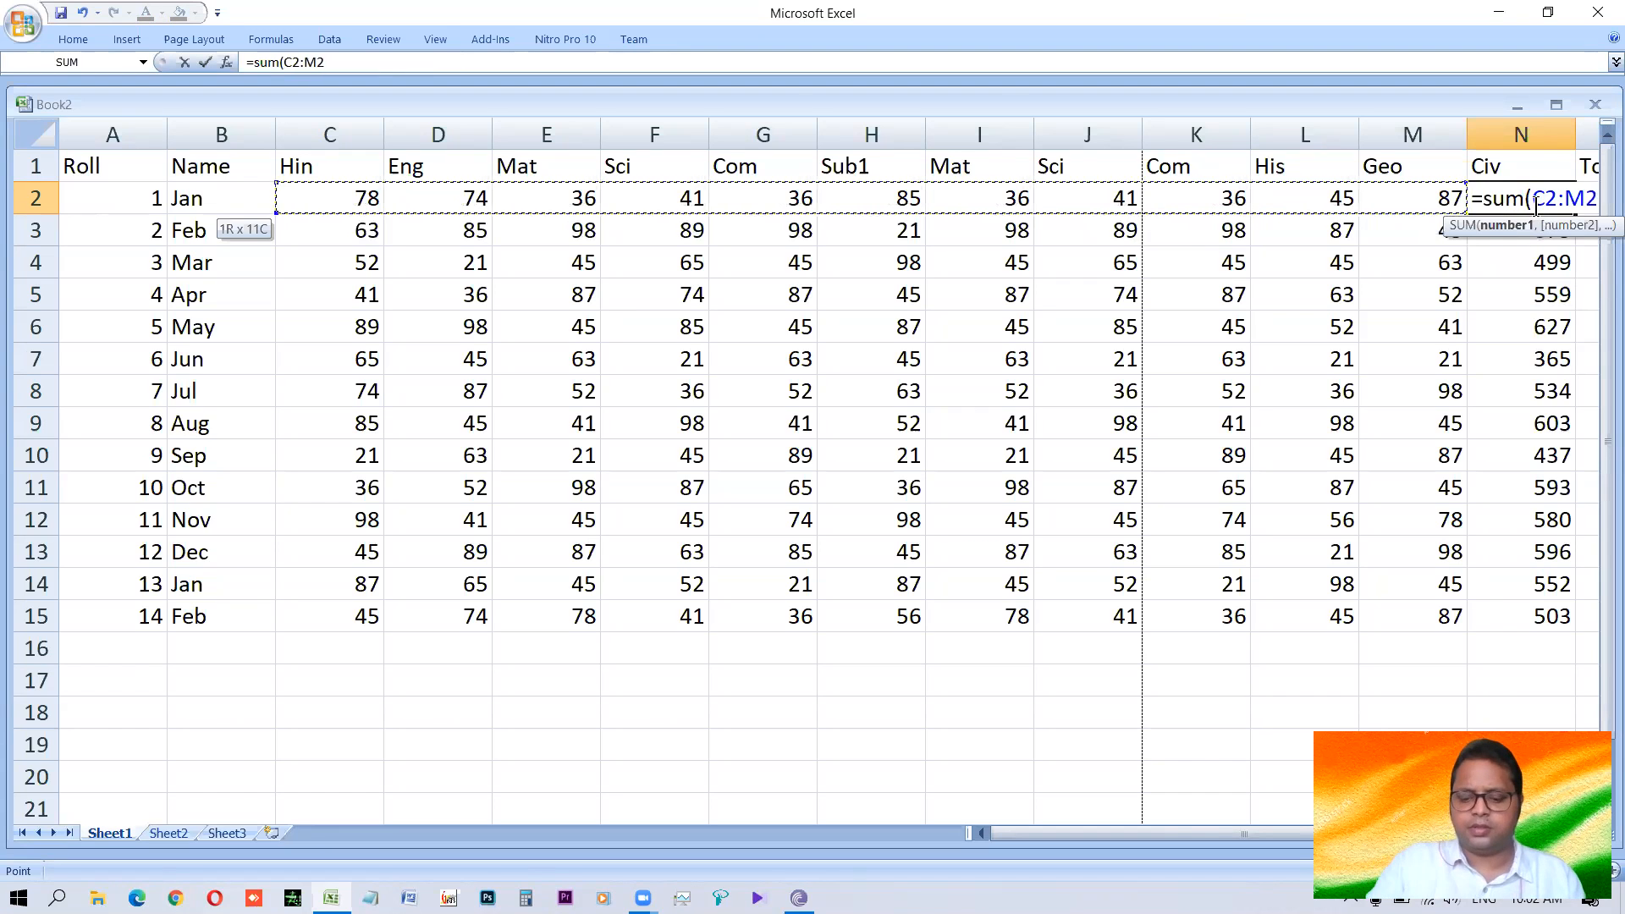
key("Return")
Fill the N2 range-sum formula down the column to N15.
left_click(1536, 205)
key("shift+Down")
key("shift+Down")
key("shift+Down")
key("shift+Down")
key("shift+Down")
key("shift+Down")
key("shift+Down")
key("shift+Down")
key("shift+Down")
key("shift+Down")
key("shift+Down")
key("shift+Down")
key("shift+Down")
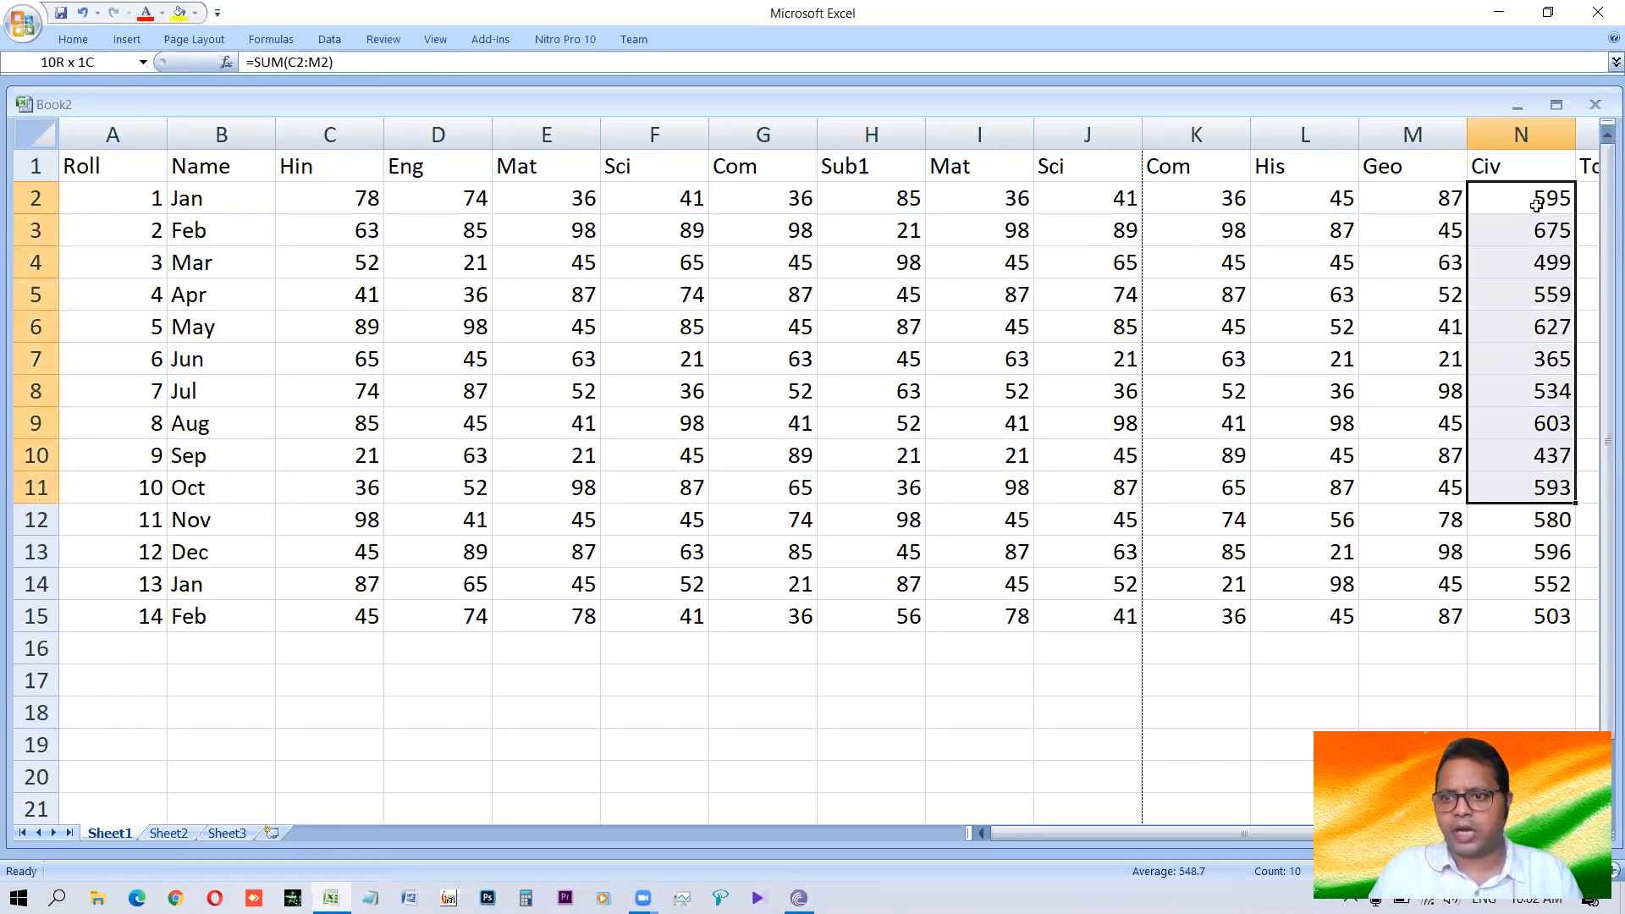
key("ctrl+d")
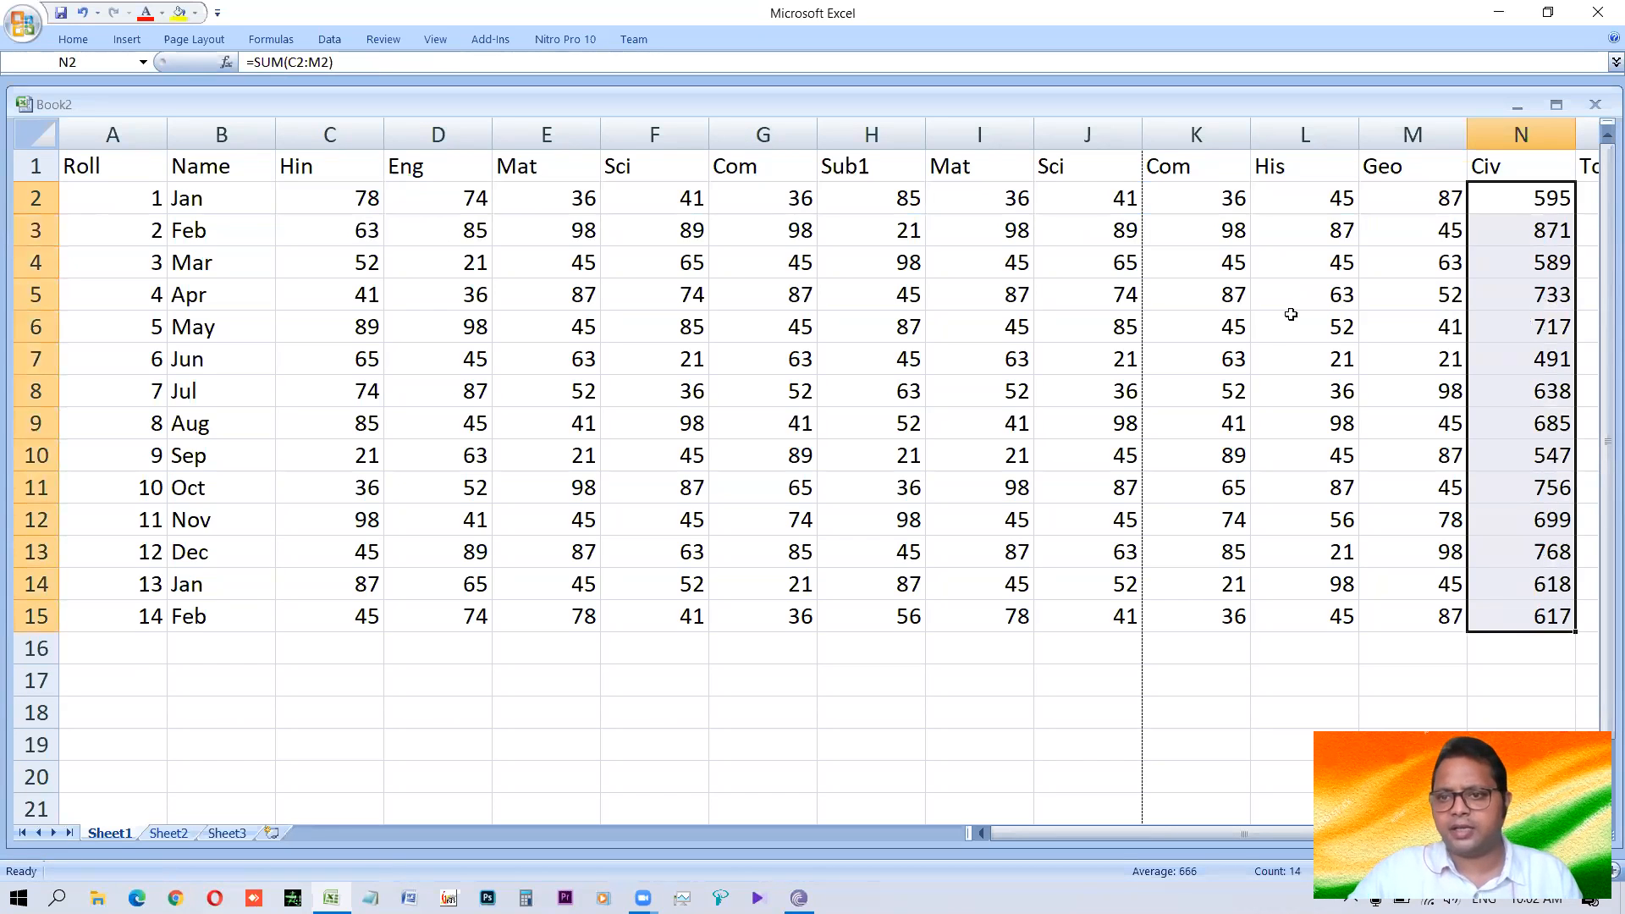
left_click(515, 232)
left_click(1552, 200)
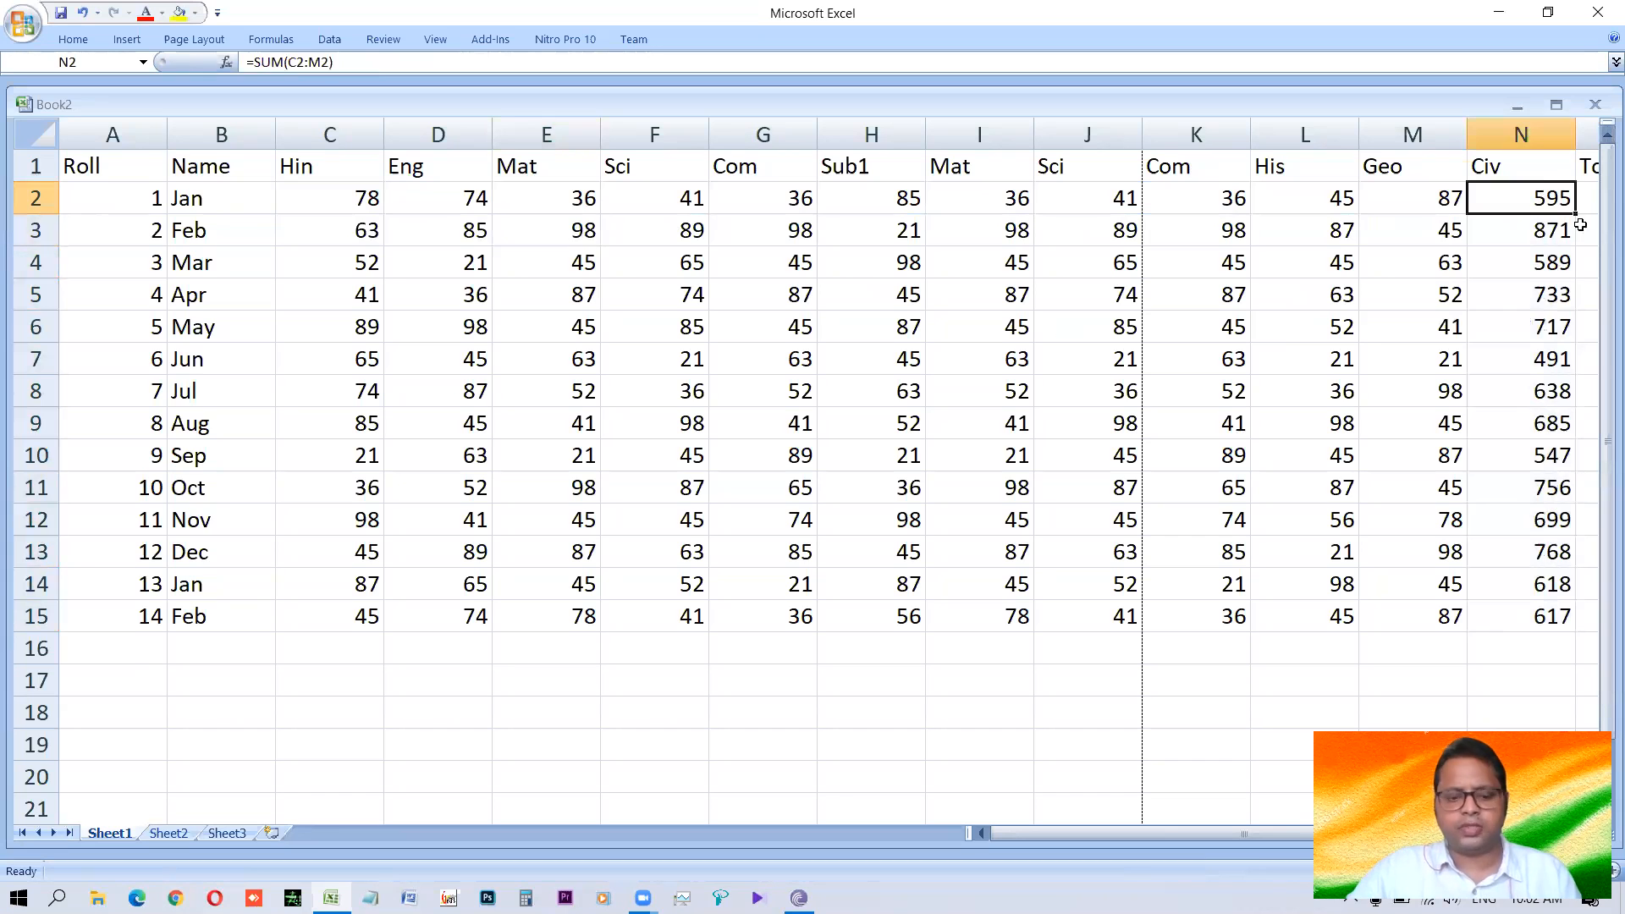
Change the header in N1, above the column of row sums, to Total.
key("Up")
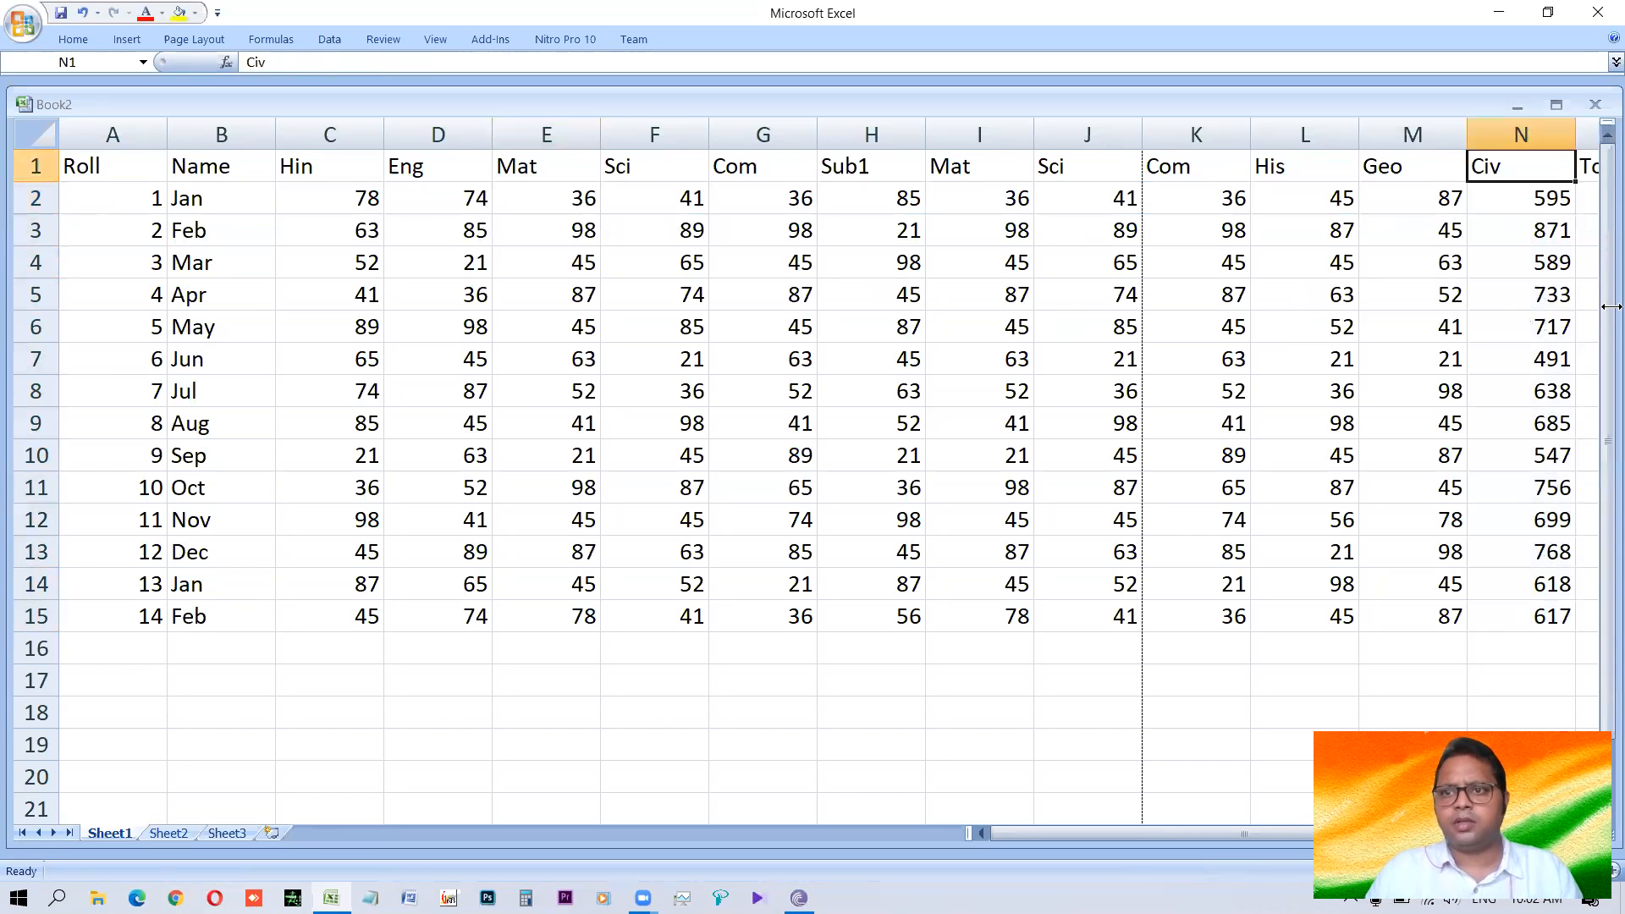
key("Right")
key("Right")
key("Down")
key("Left")
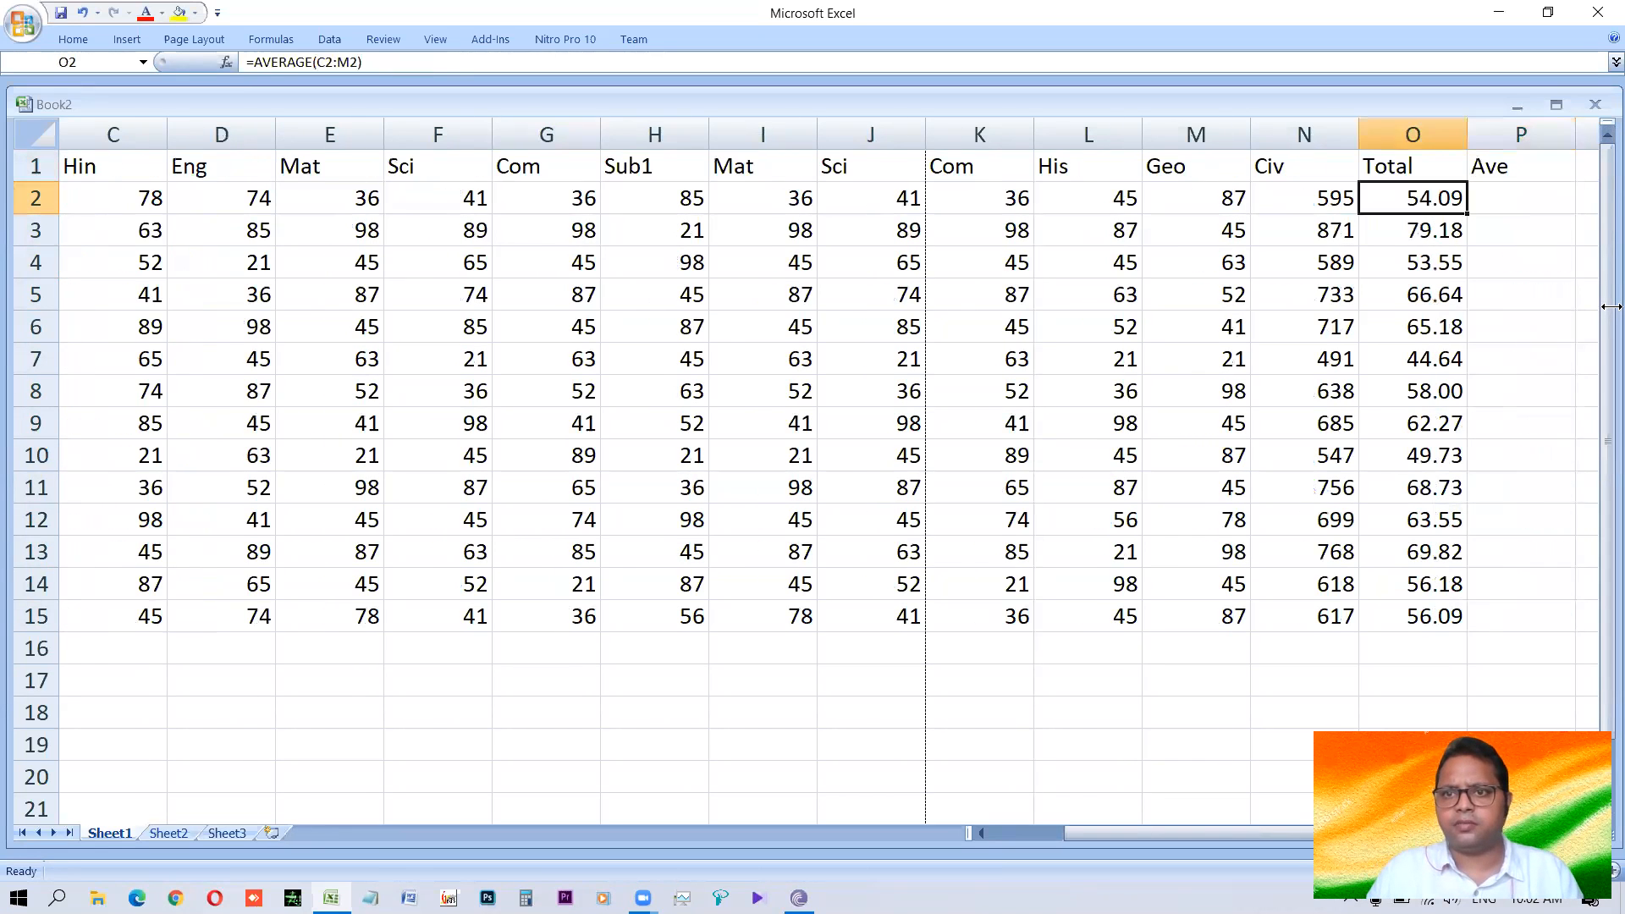
key("Left")
key("Up")
type("Total")
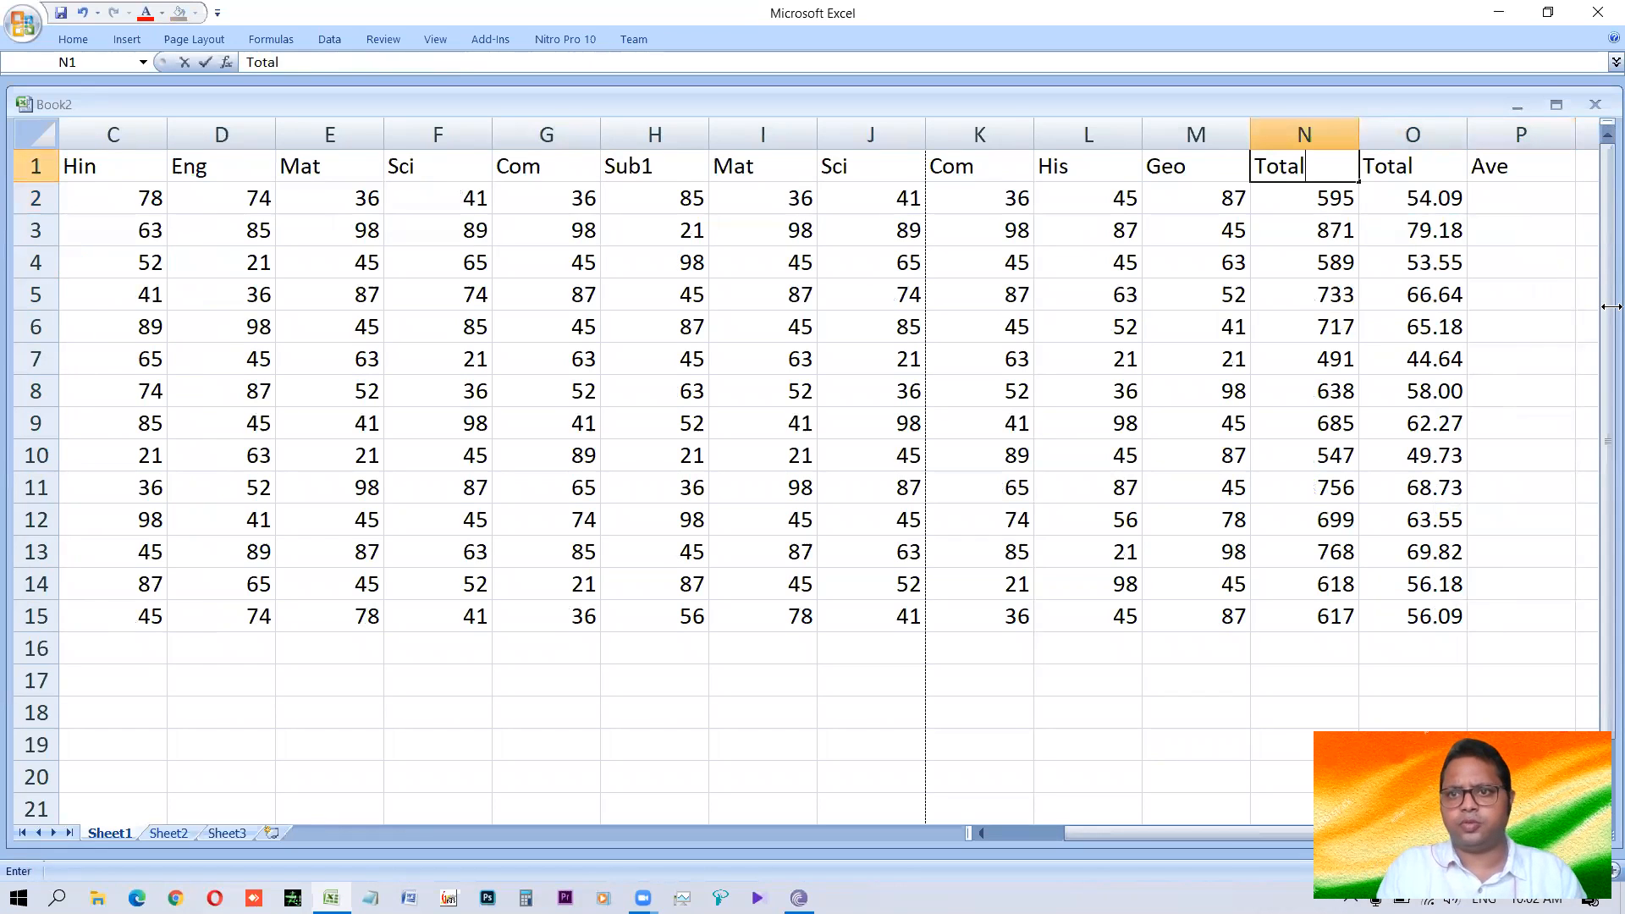
key("Return")
Change the header in O1 to Ave and clear the leftover header in P1.
key("Up")
key("Right")
type("Ave")
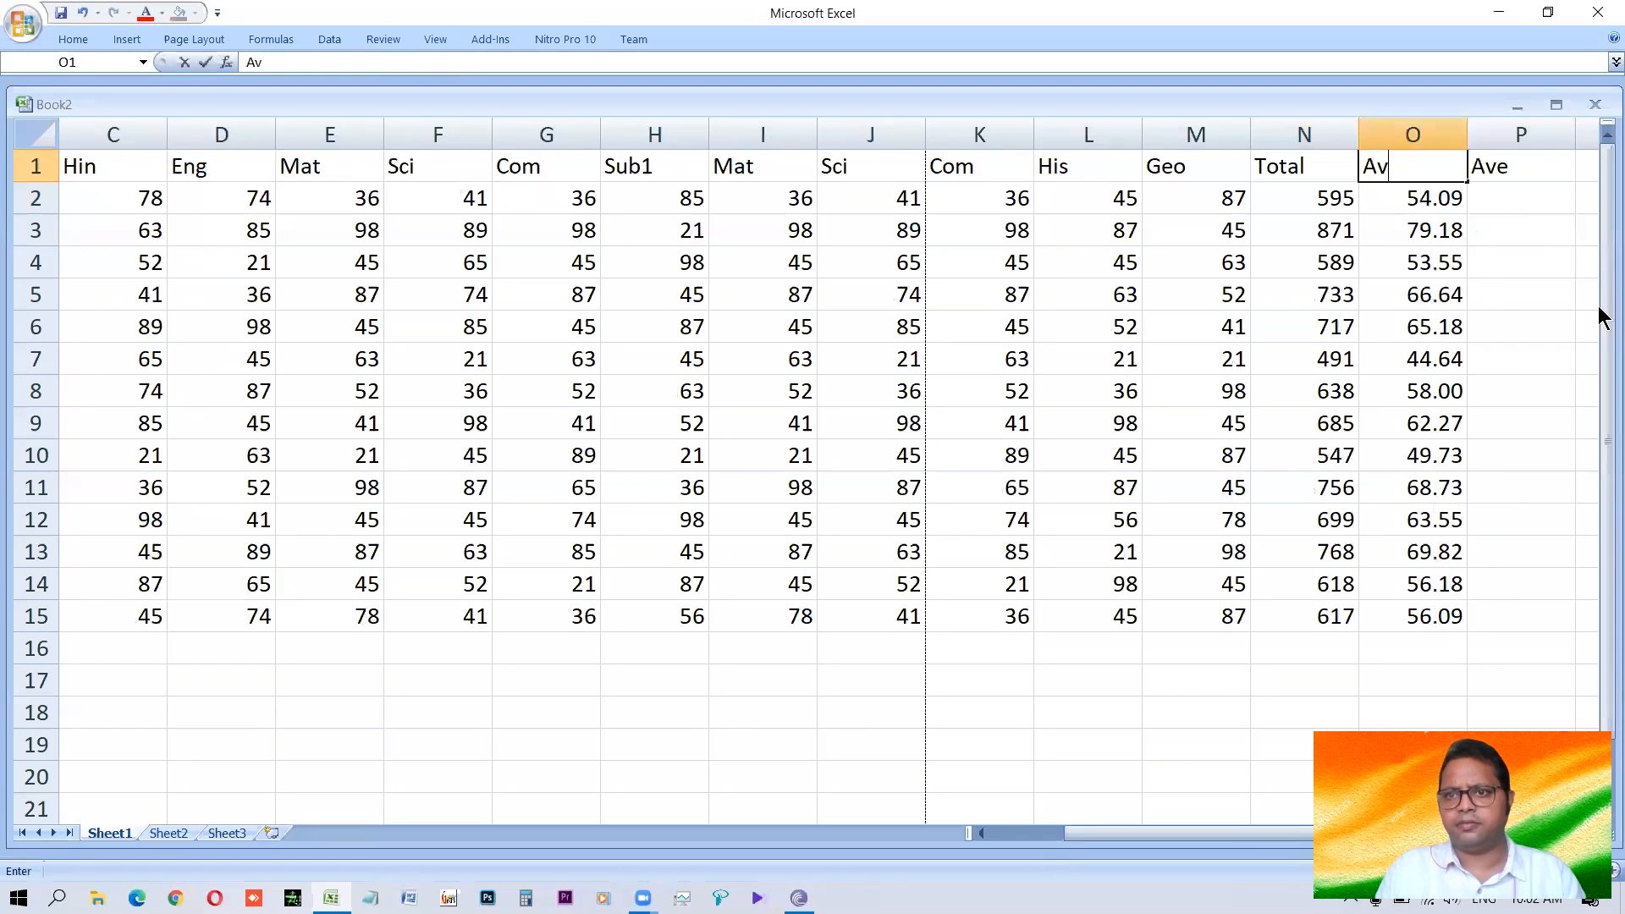
key("Right")
key("Delete")
Examine the Total formula in N2 to see which cells of the row it covers.
key("Left")
key("Left")
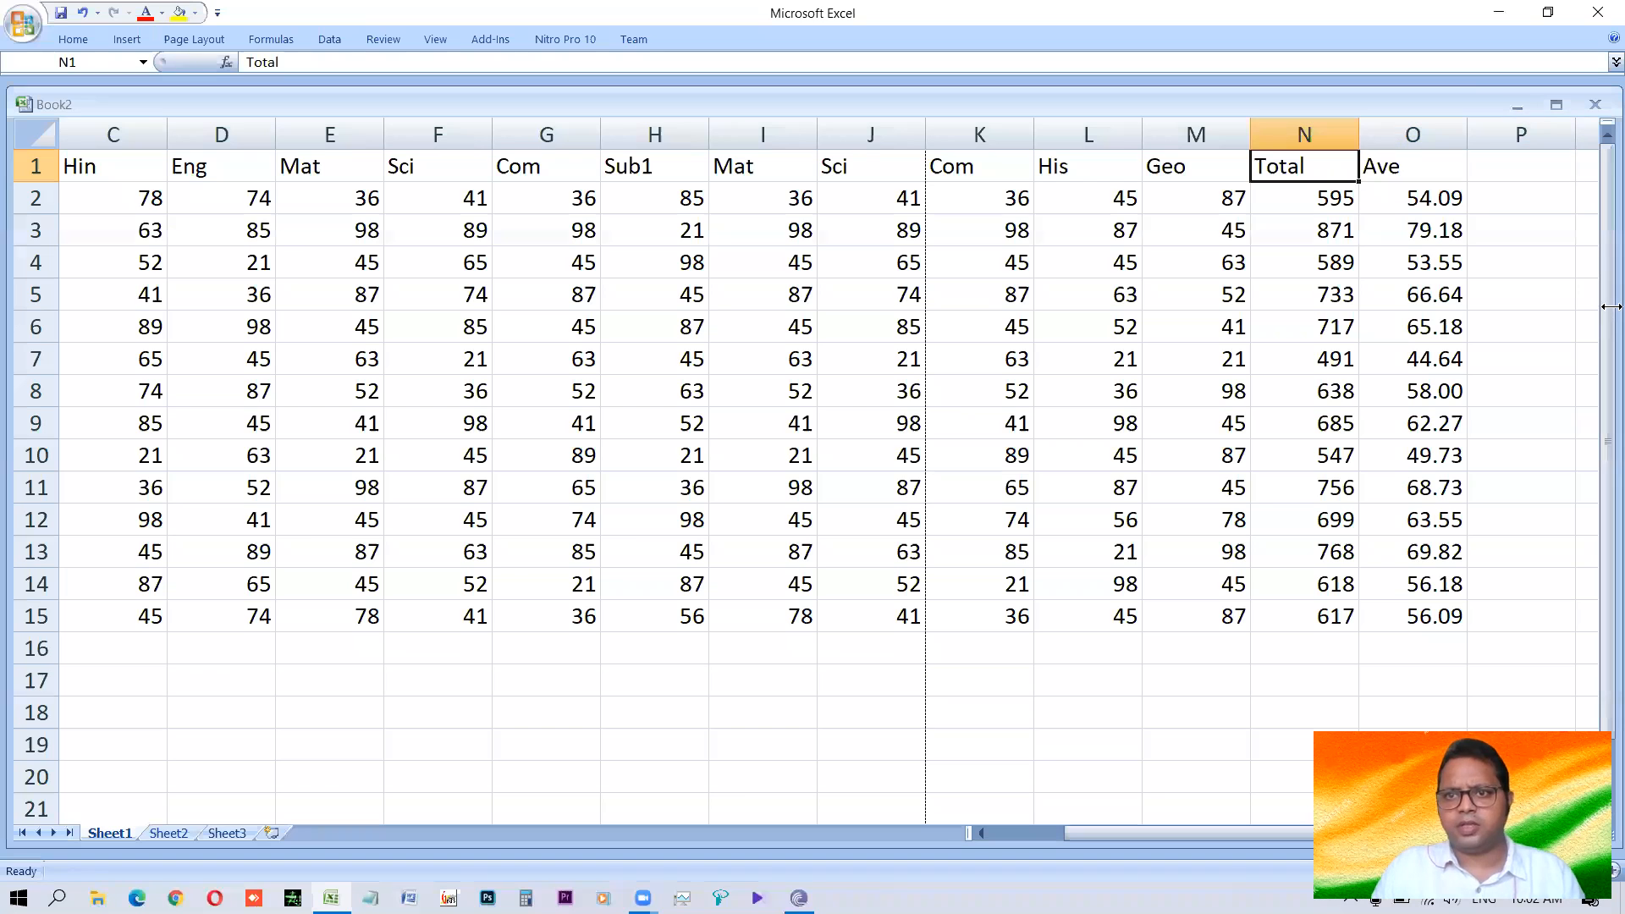
key("Down")
key("F2")
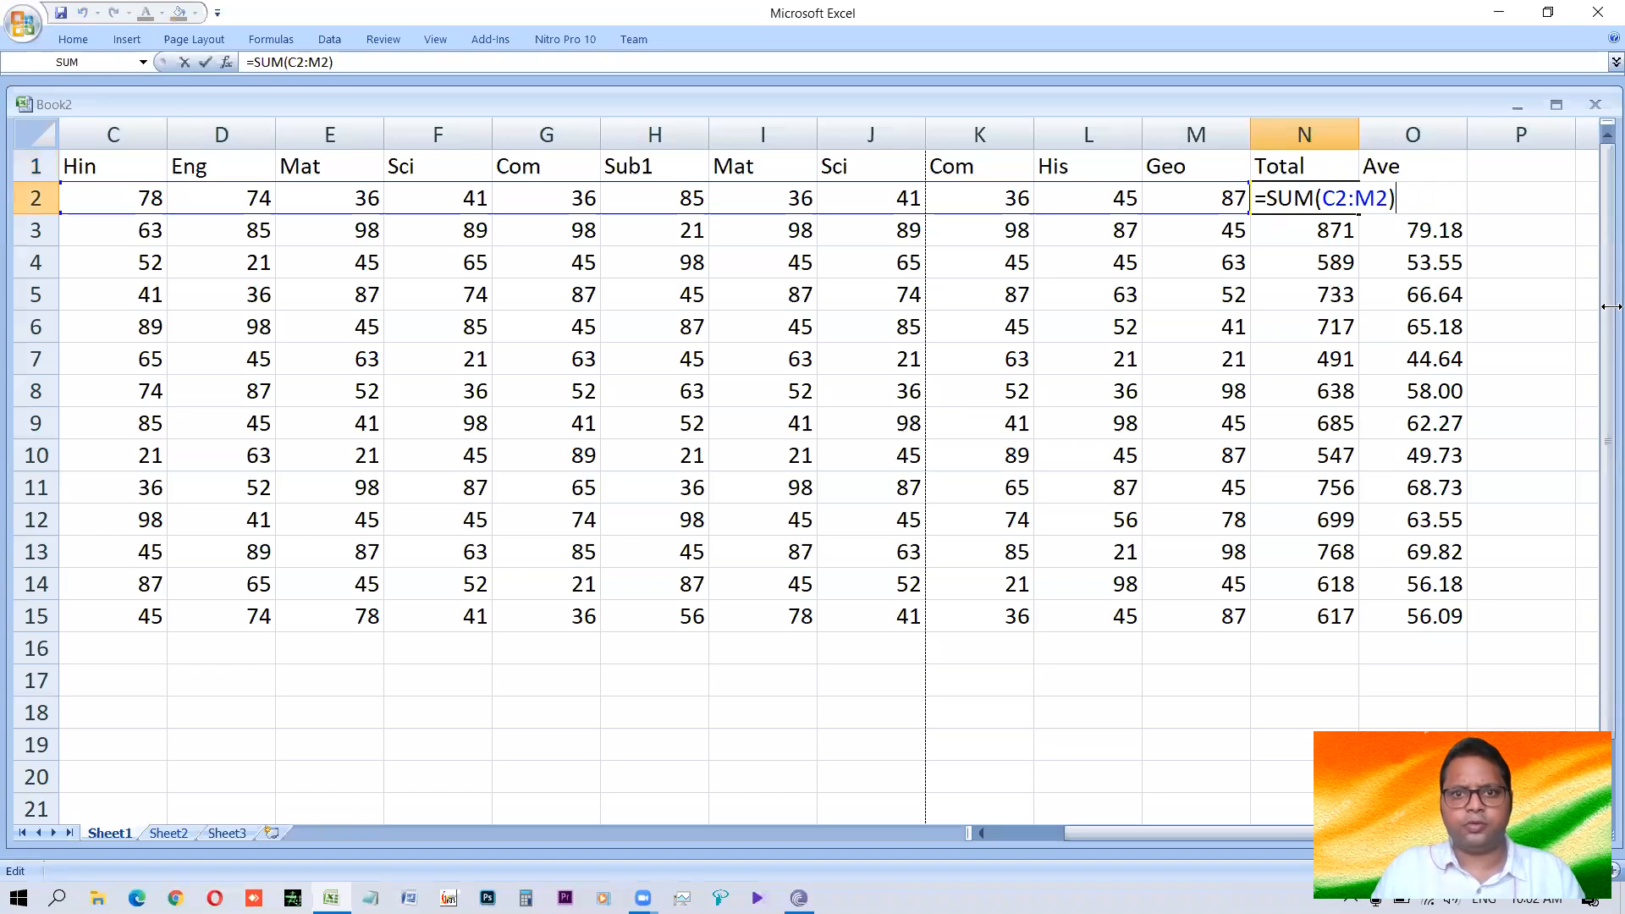
key("Return")
Preview the printout of the sheet, check how the columns split across pages, and return to the worksheet.
key("Left")
key("Left")
key("Left")
key("Left")
key("Left")
key("Left")
key("Left")
key("Left")
key("Left")
key("Left")
key("Left")
key("Left")
key("Left")
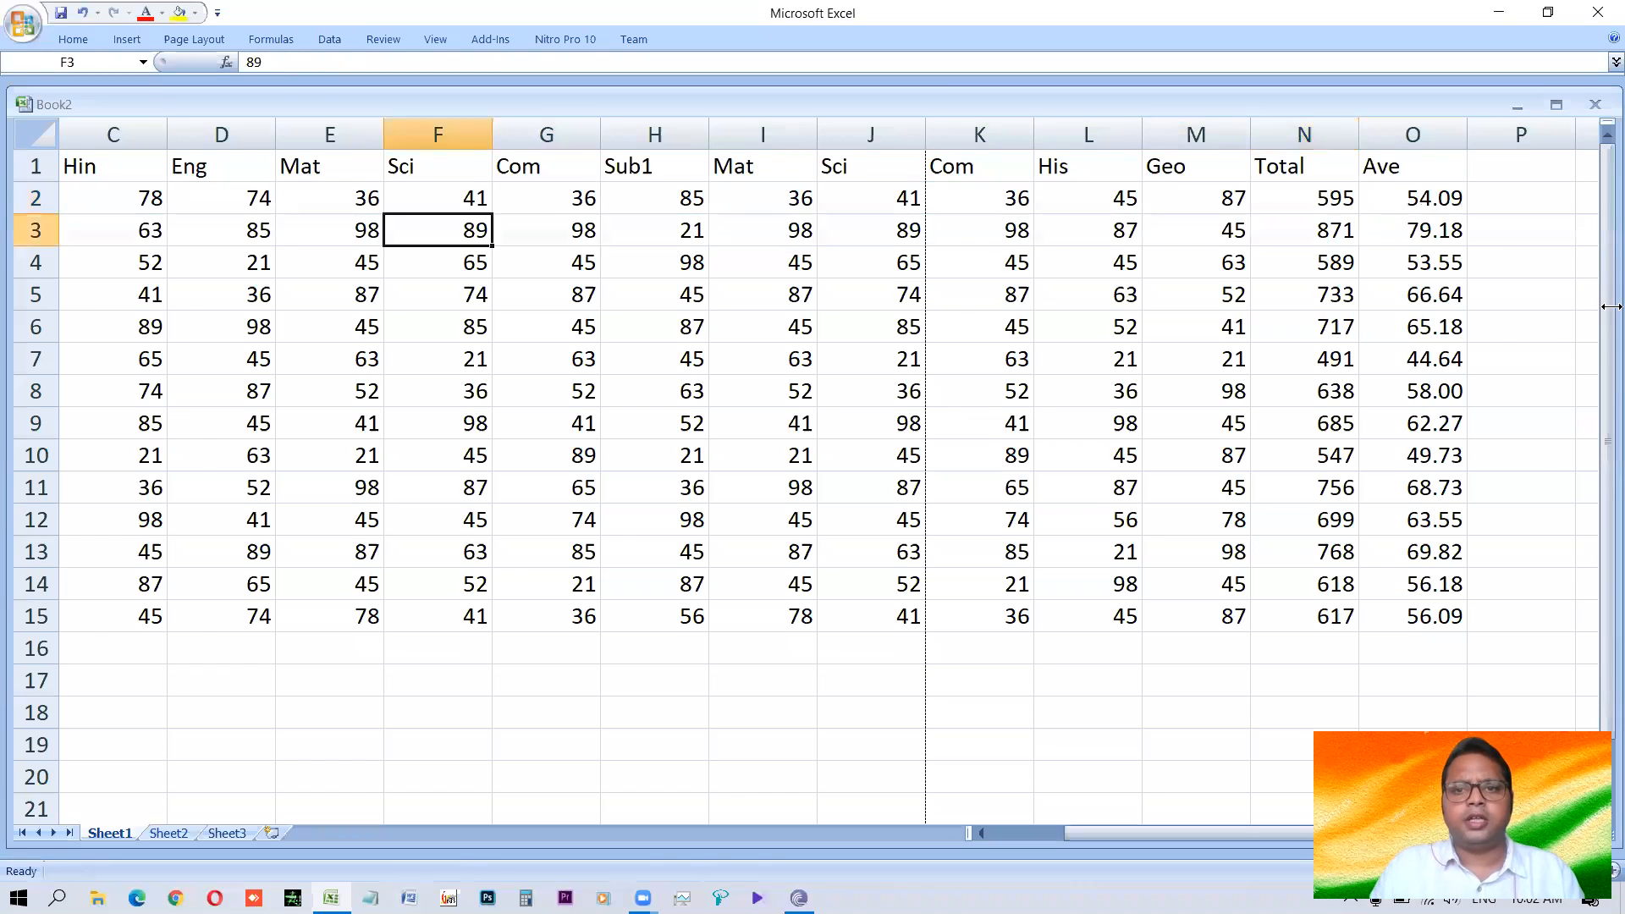
key("ctrl+F2")
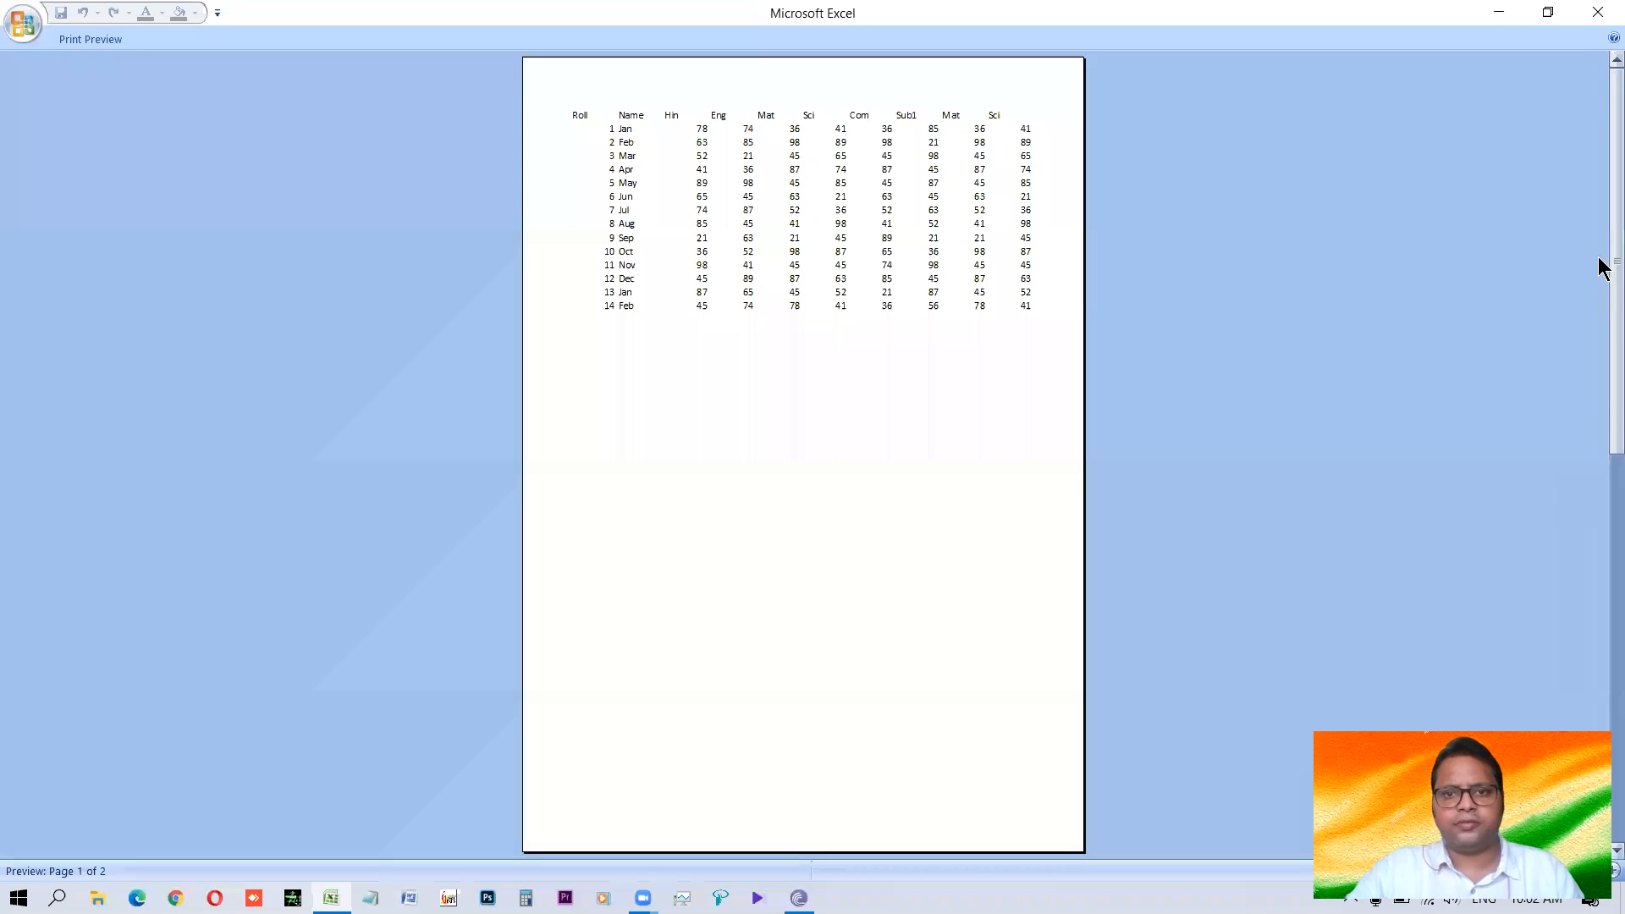
scroll(859, 286, "down", 1)
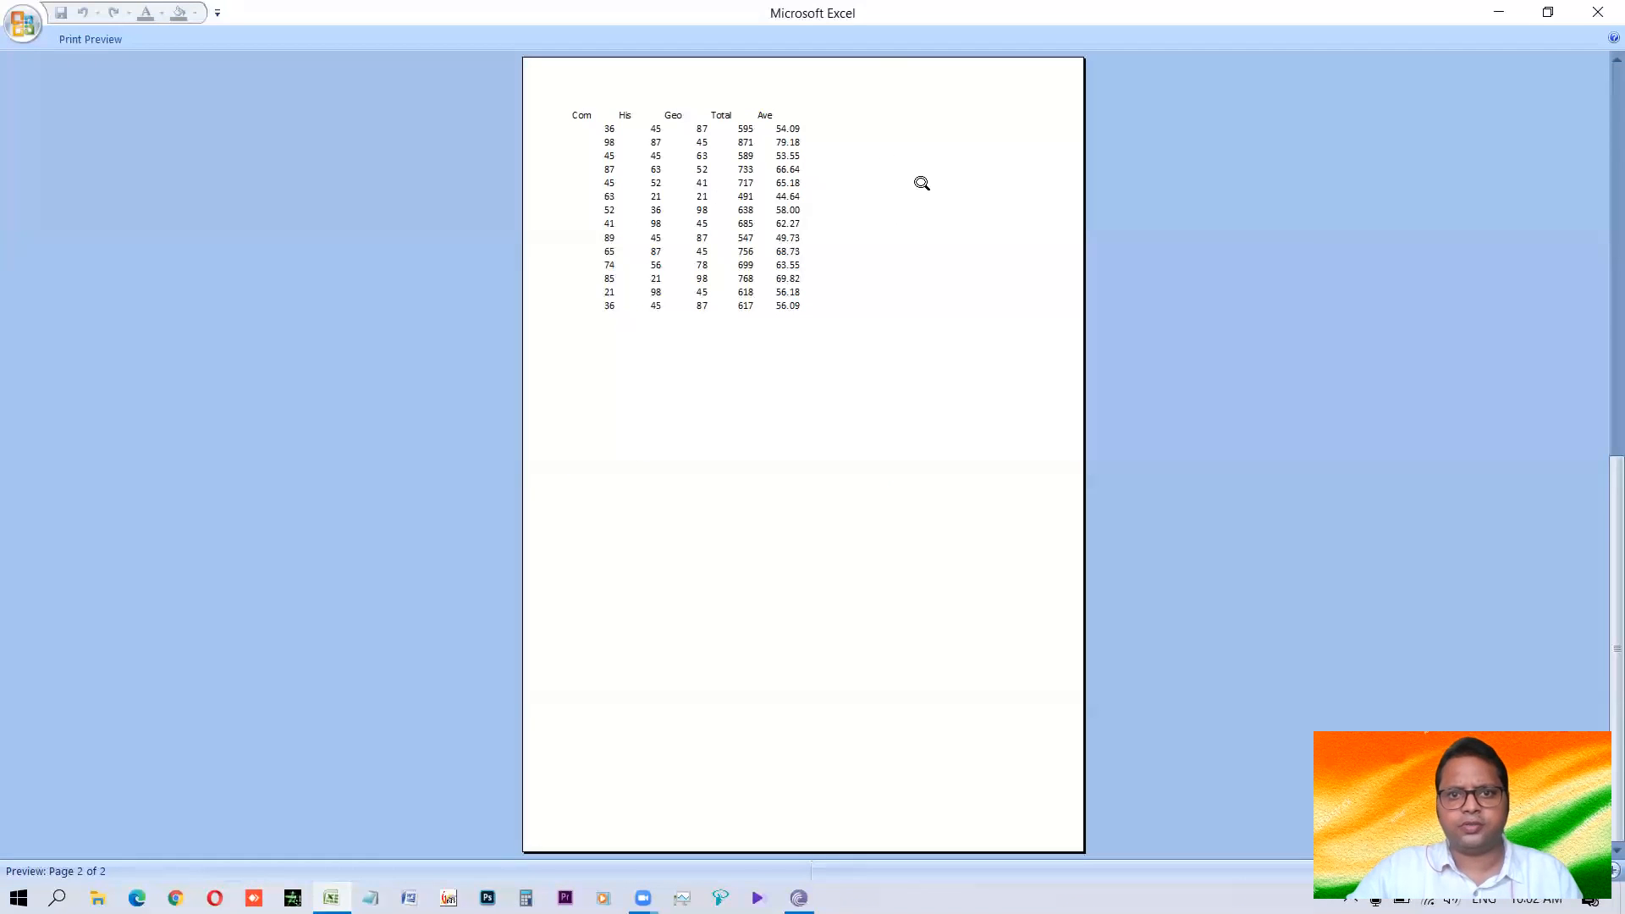
key("Escape")
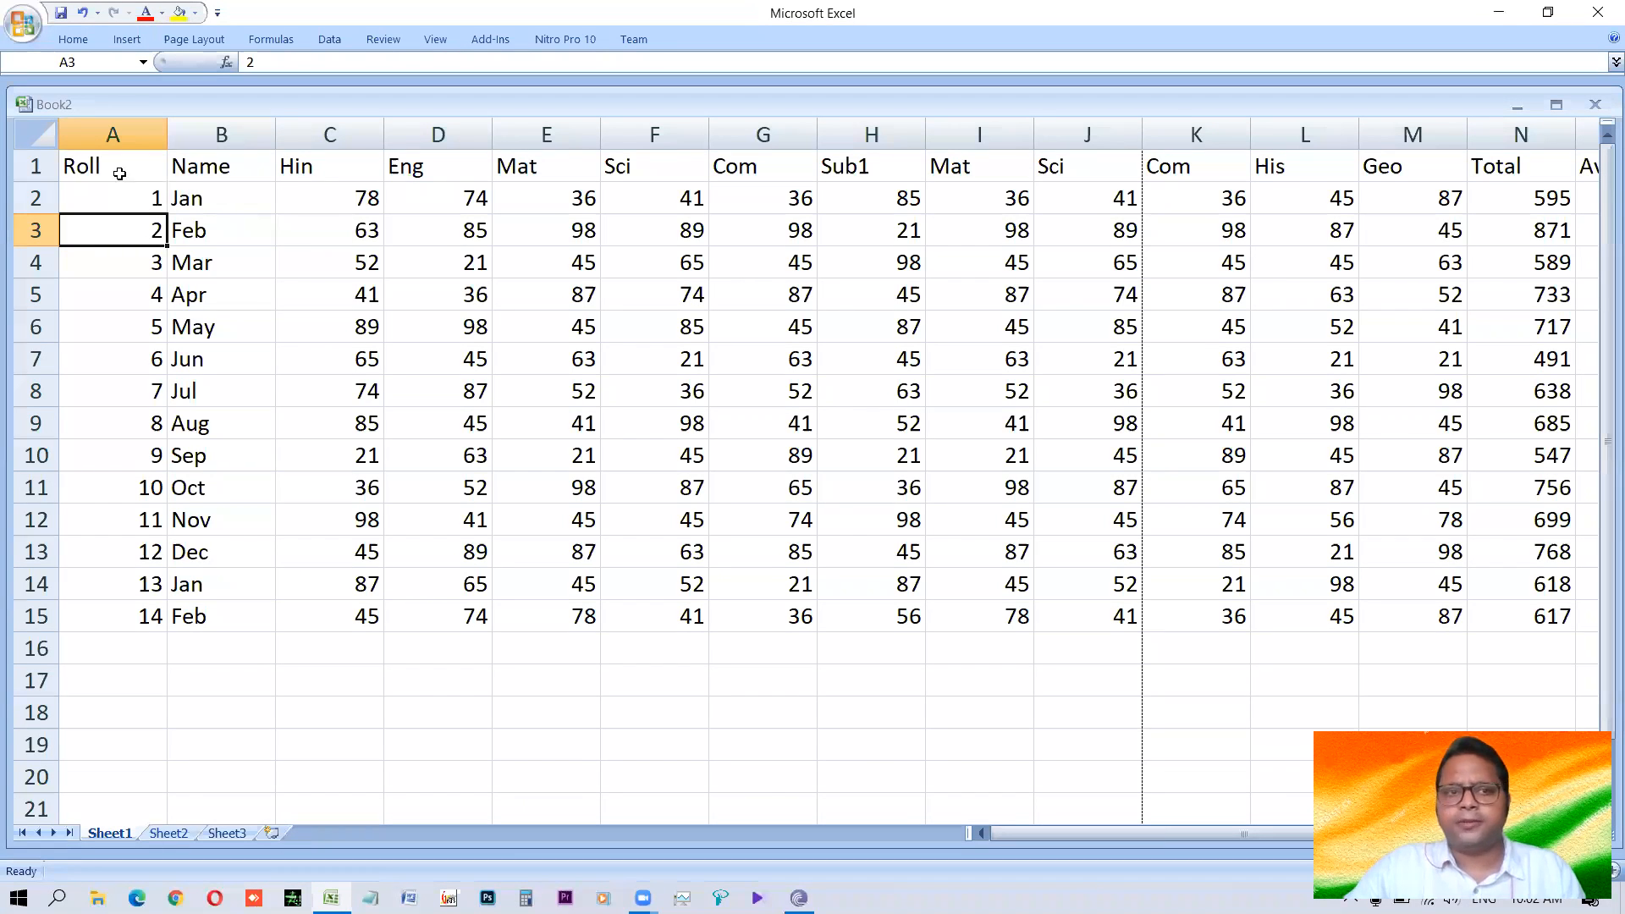
left_click(119, 174)
key("ctrl+shift+End")
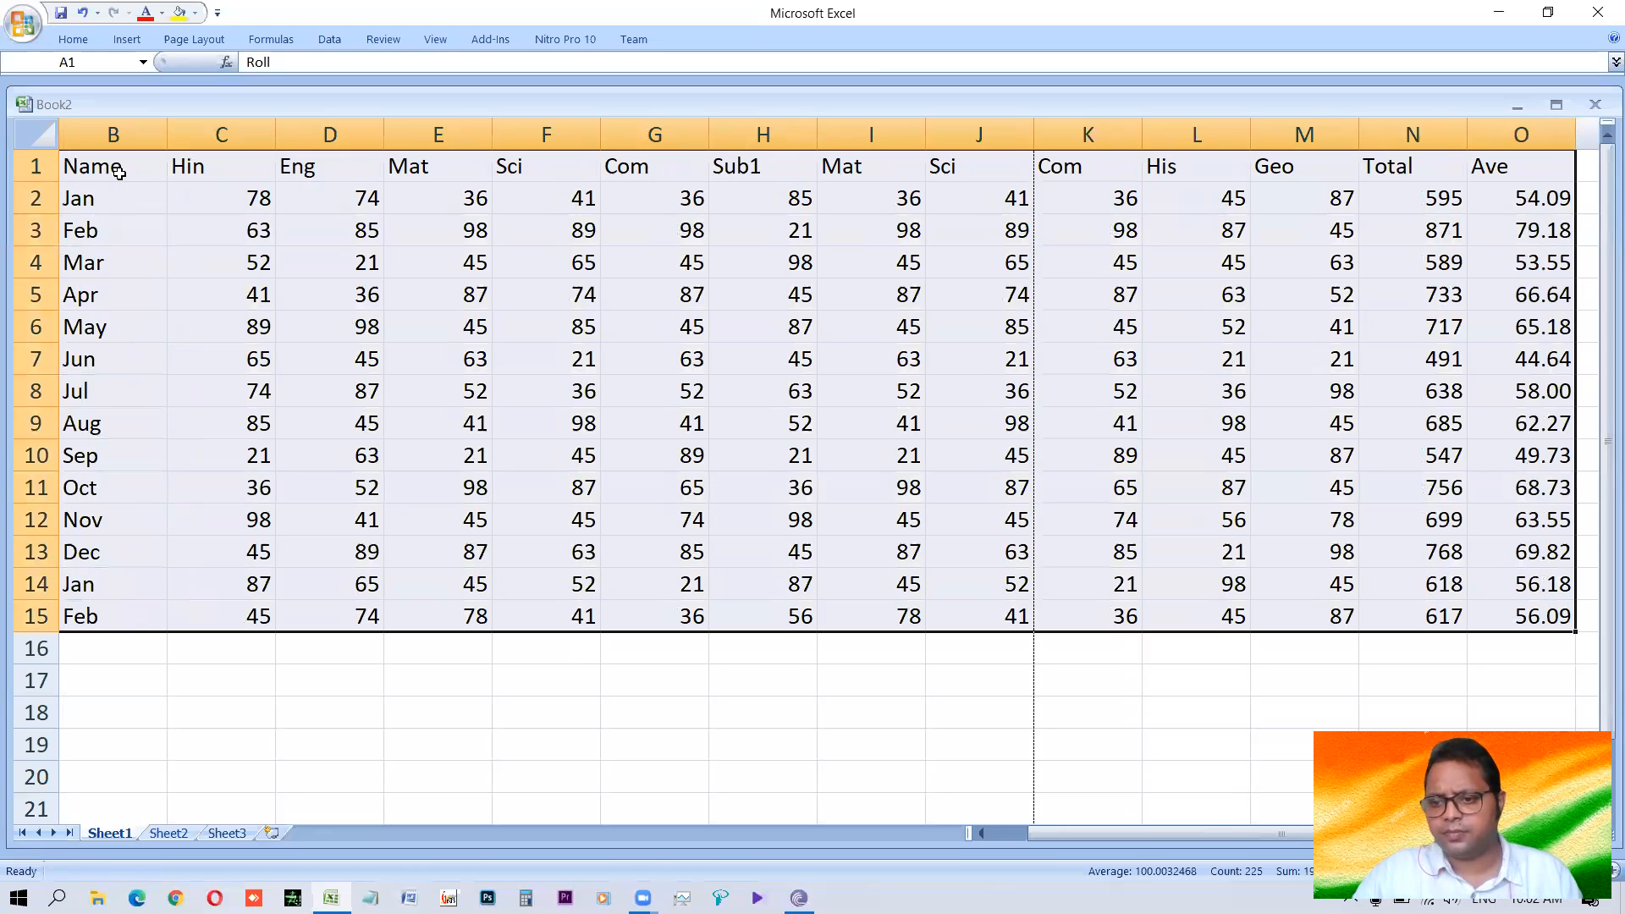
key("alt+o")
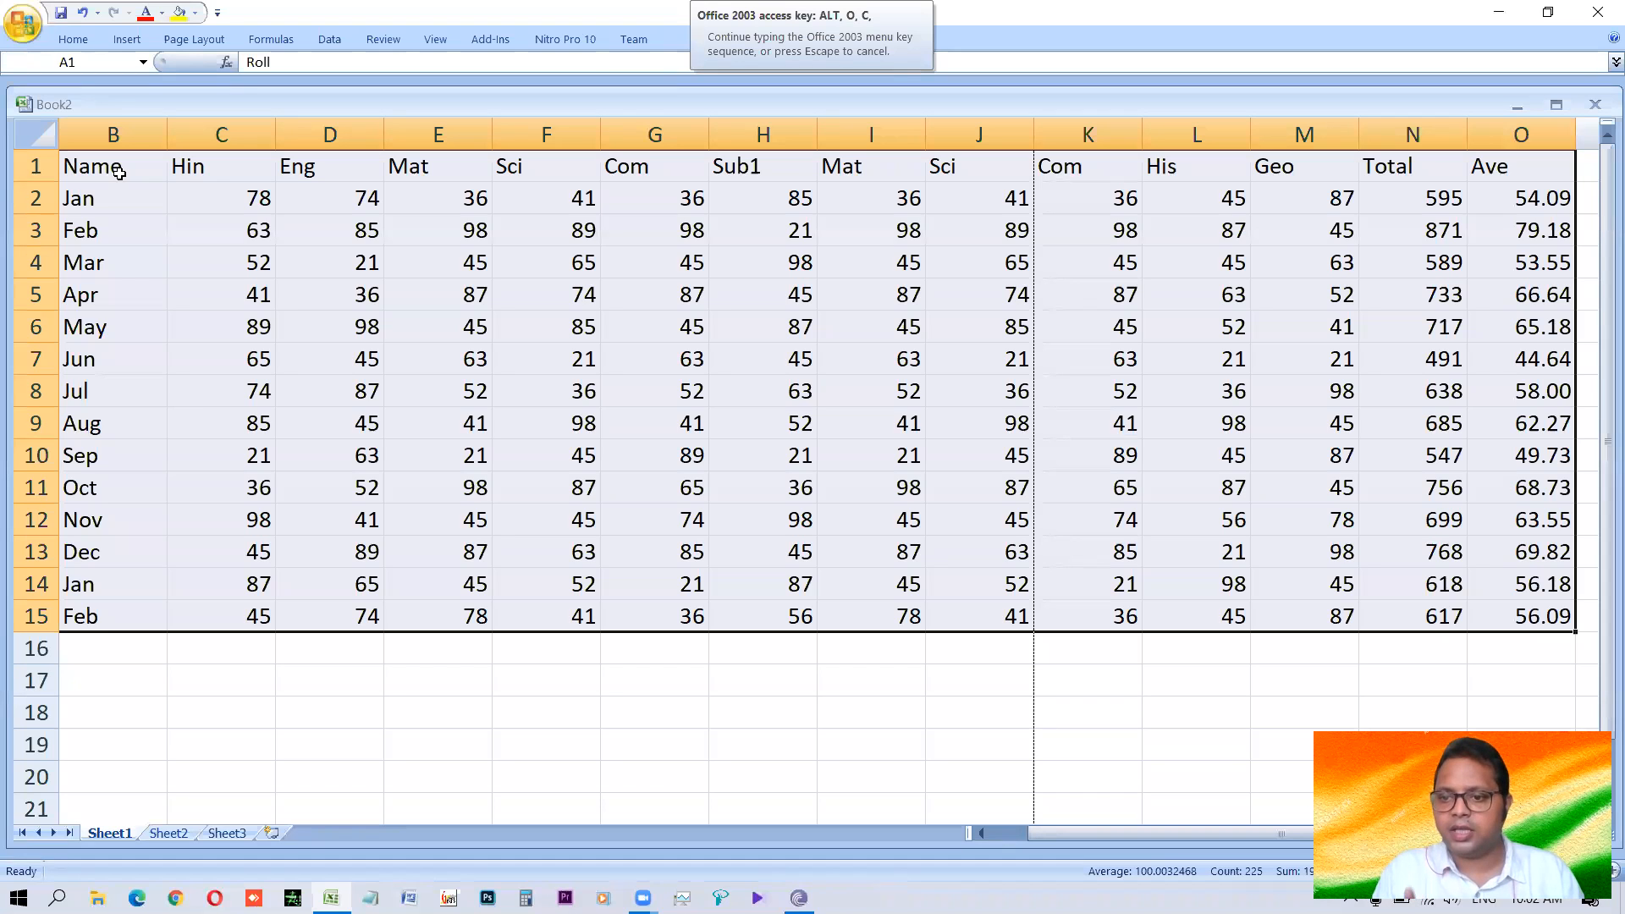
key("Escape")
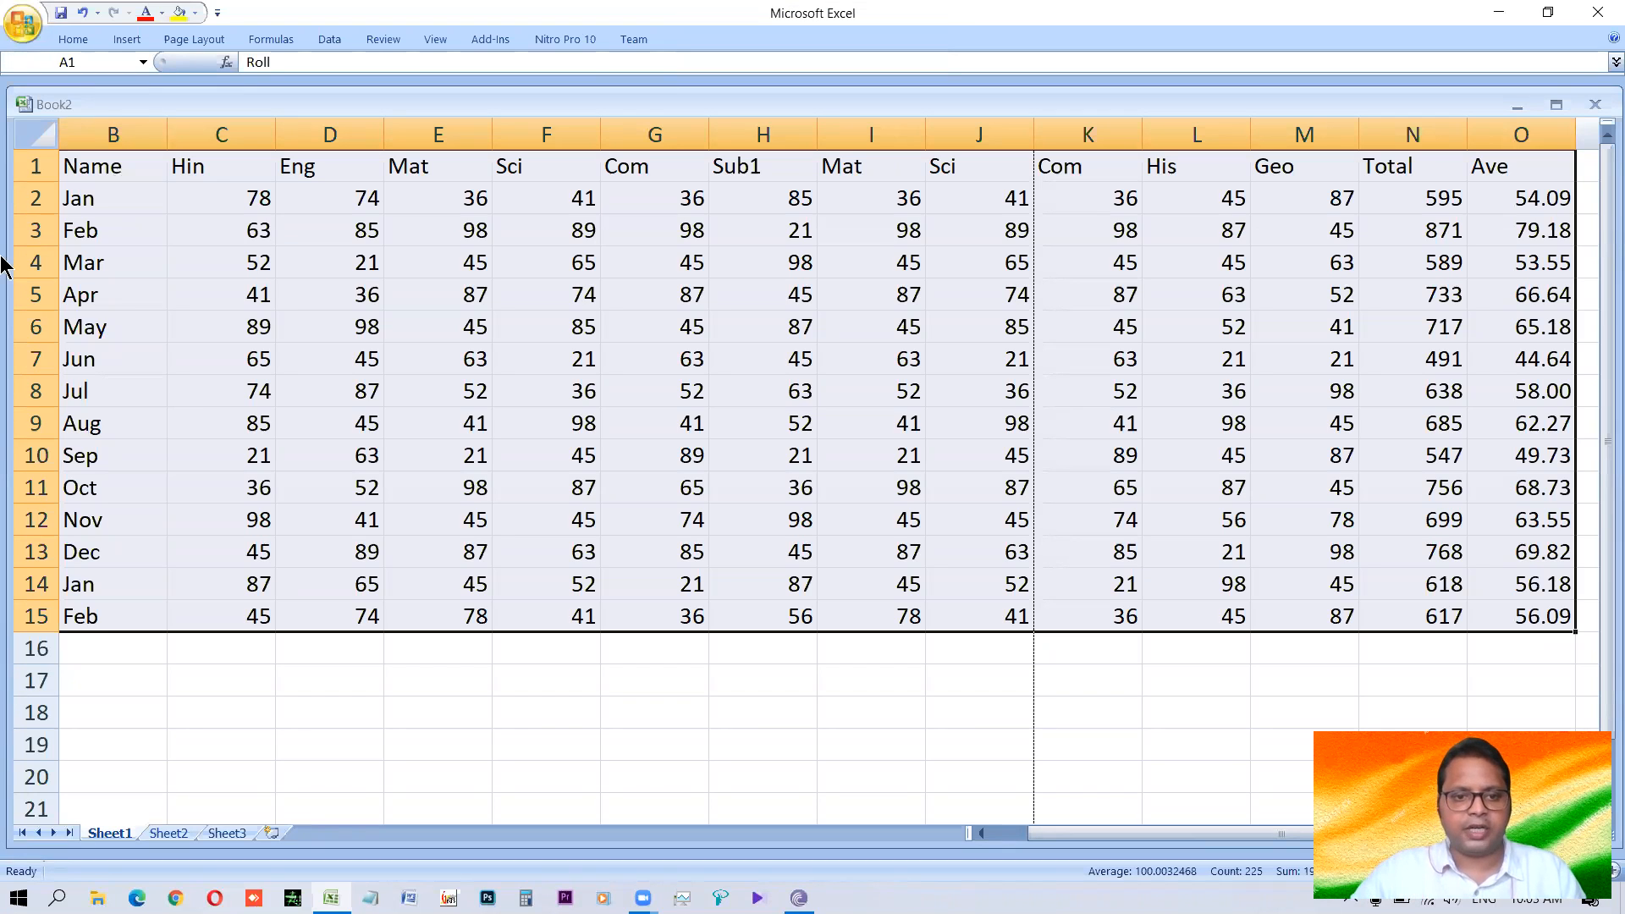
Write the note Alt+O+C+A in D17 below the table and clear that cell again.
left_click(312, 671)
type("Alt_")
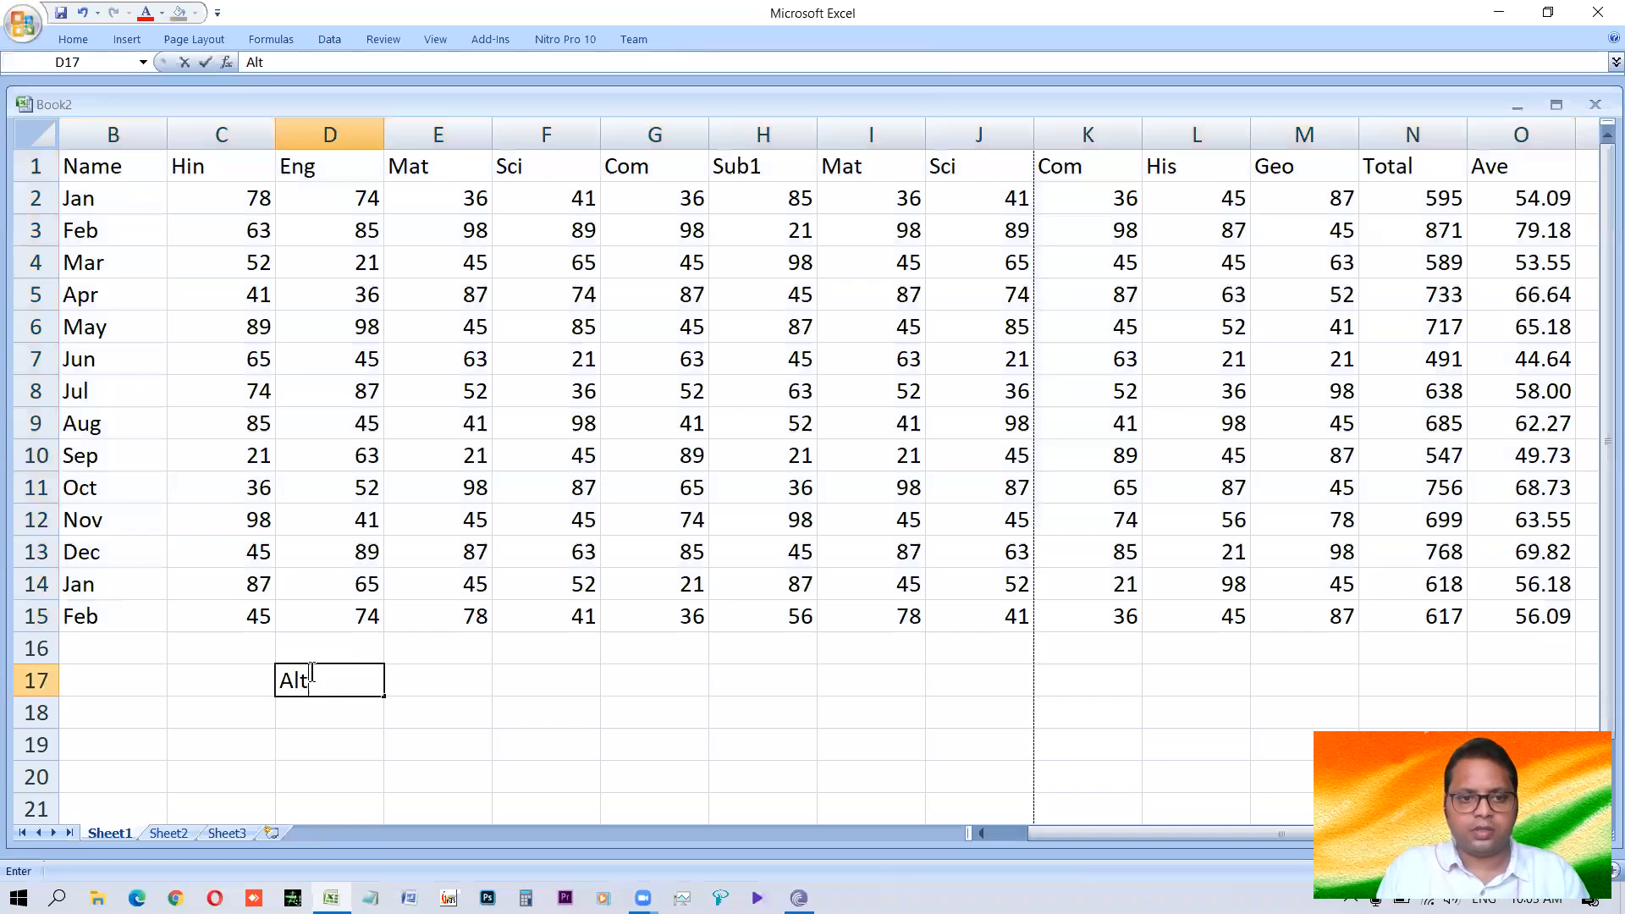
key("BackSpace")
type("+O+C+A")
key("Return")
left_click(312, 671)
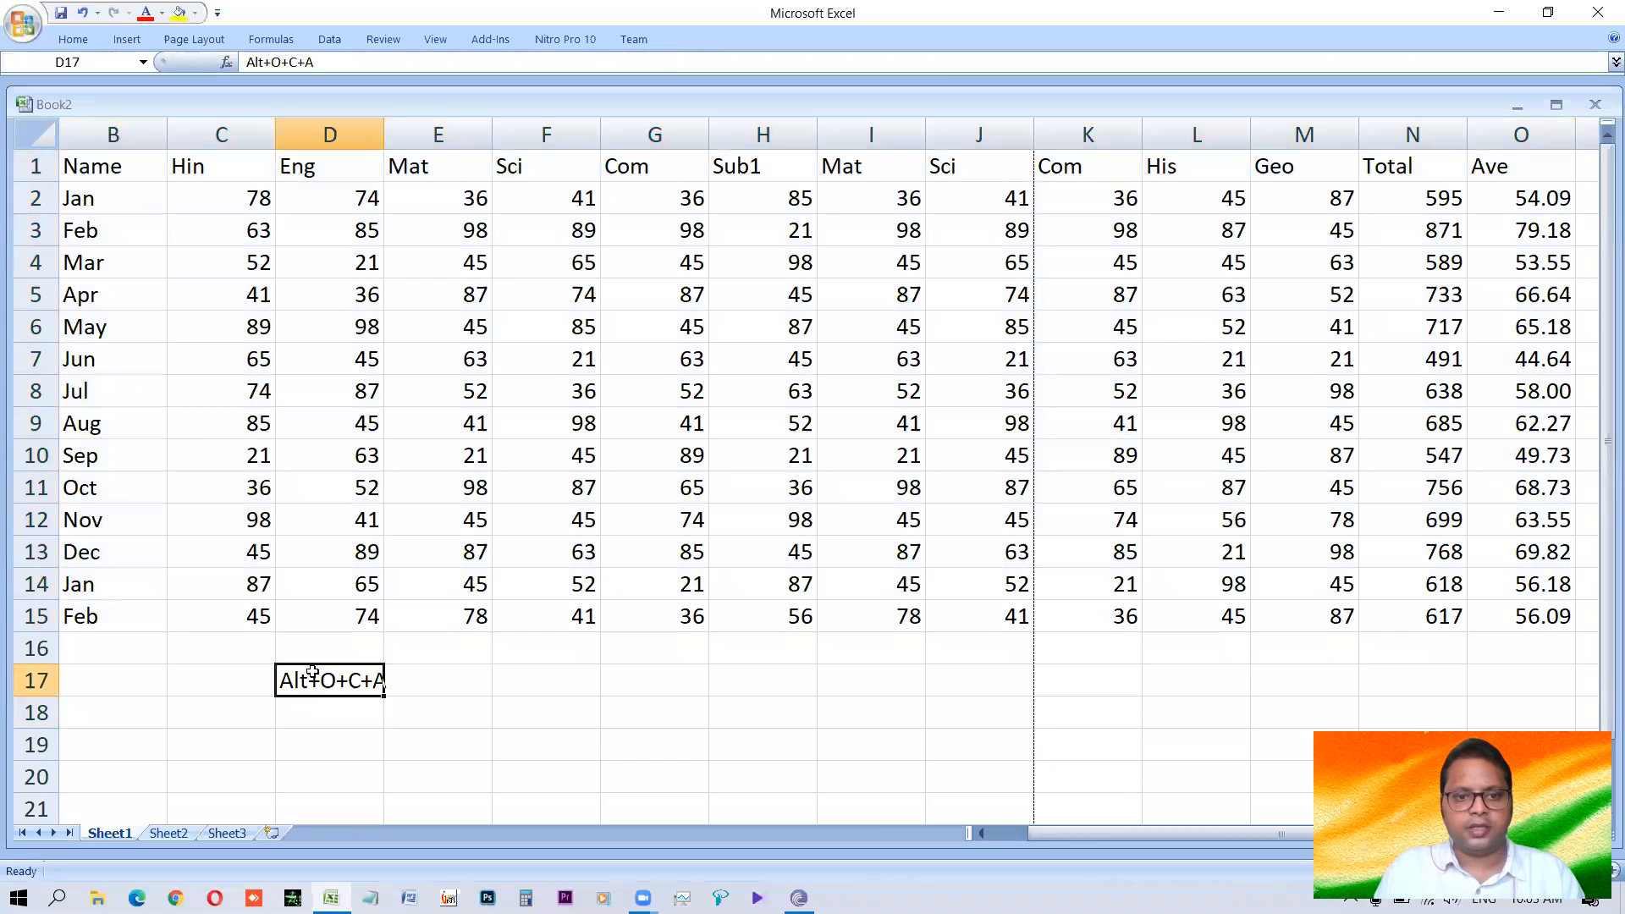
key("Delete")
AutoFit the column widths of the whole marks table, from Roll to Ave, to their contents.
left_click(258, 303)
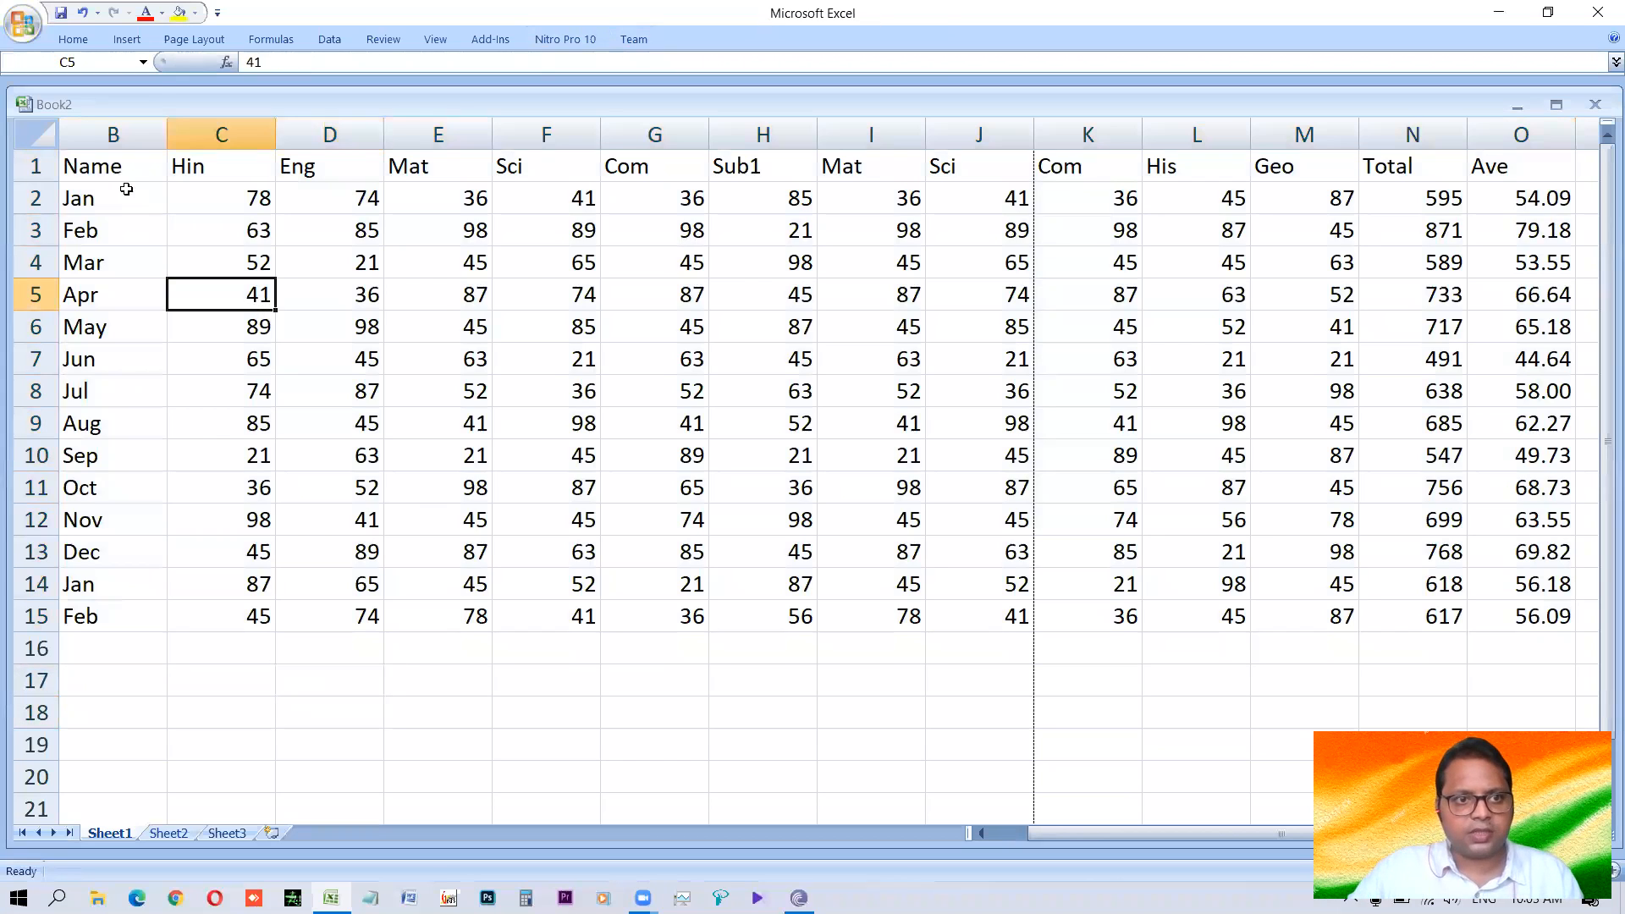
left_click(118, 169)
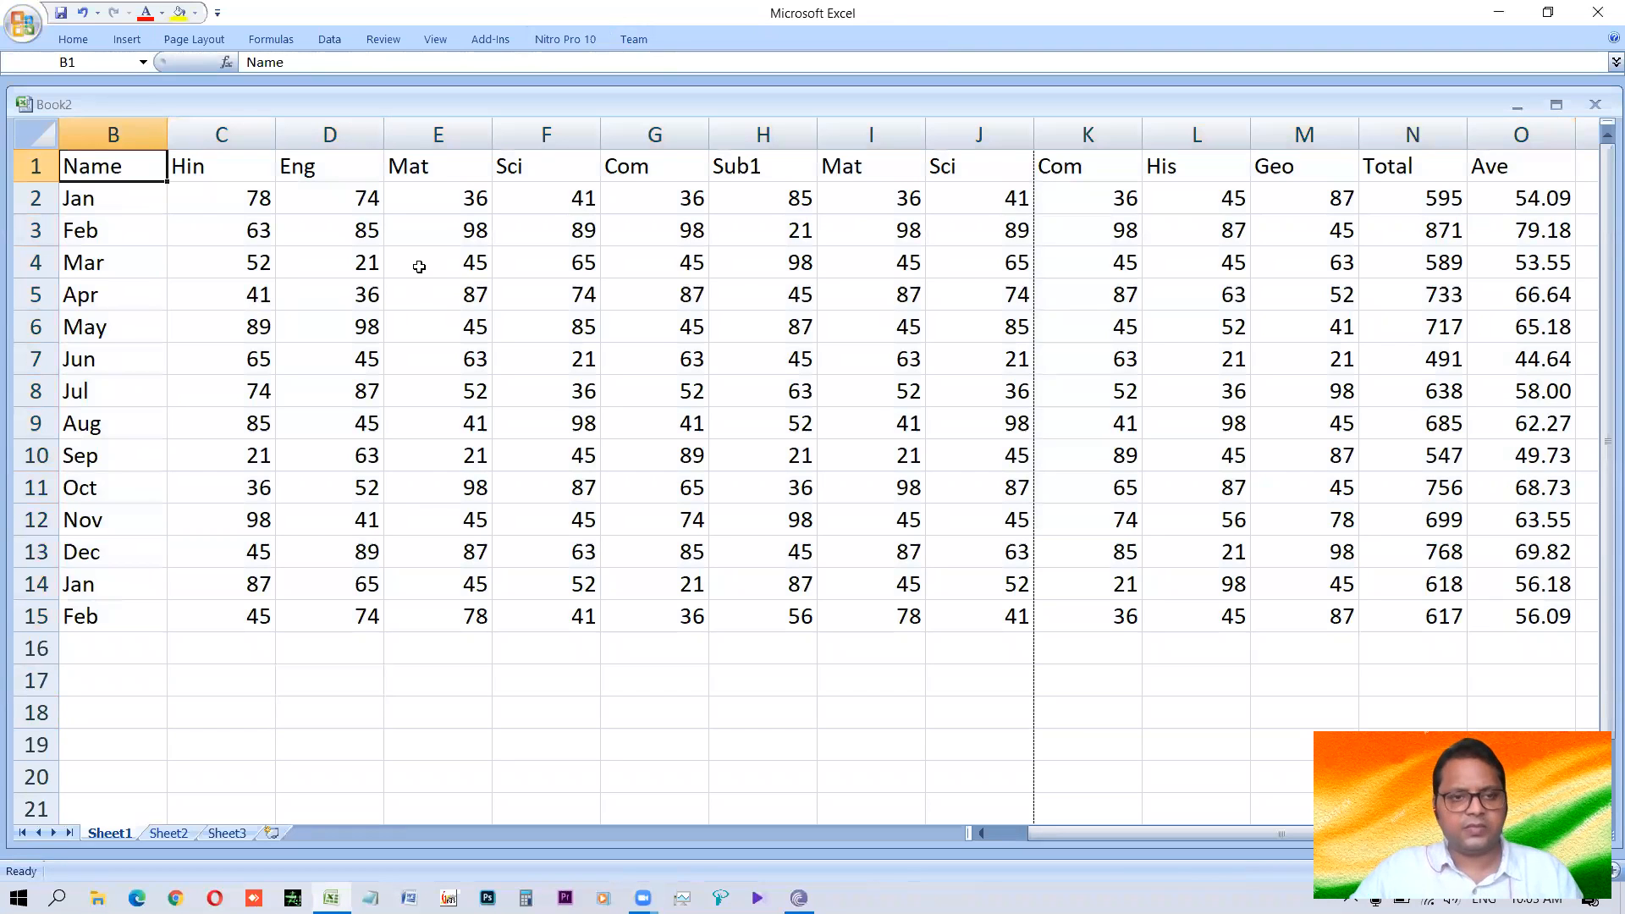
key("ctrl+a")
key("alt+o")
key("c")
key("a")
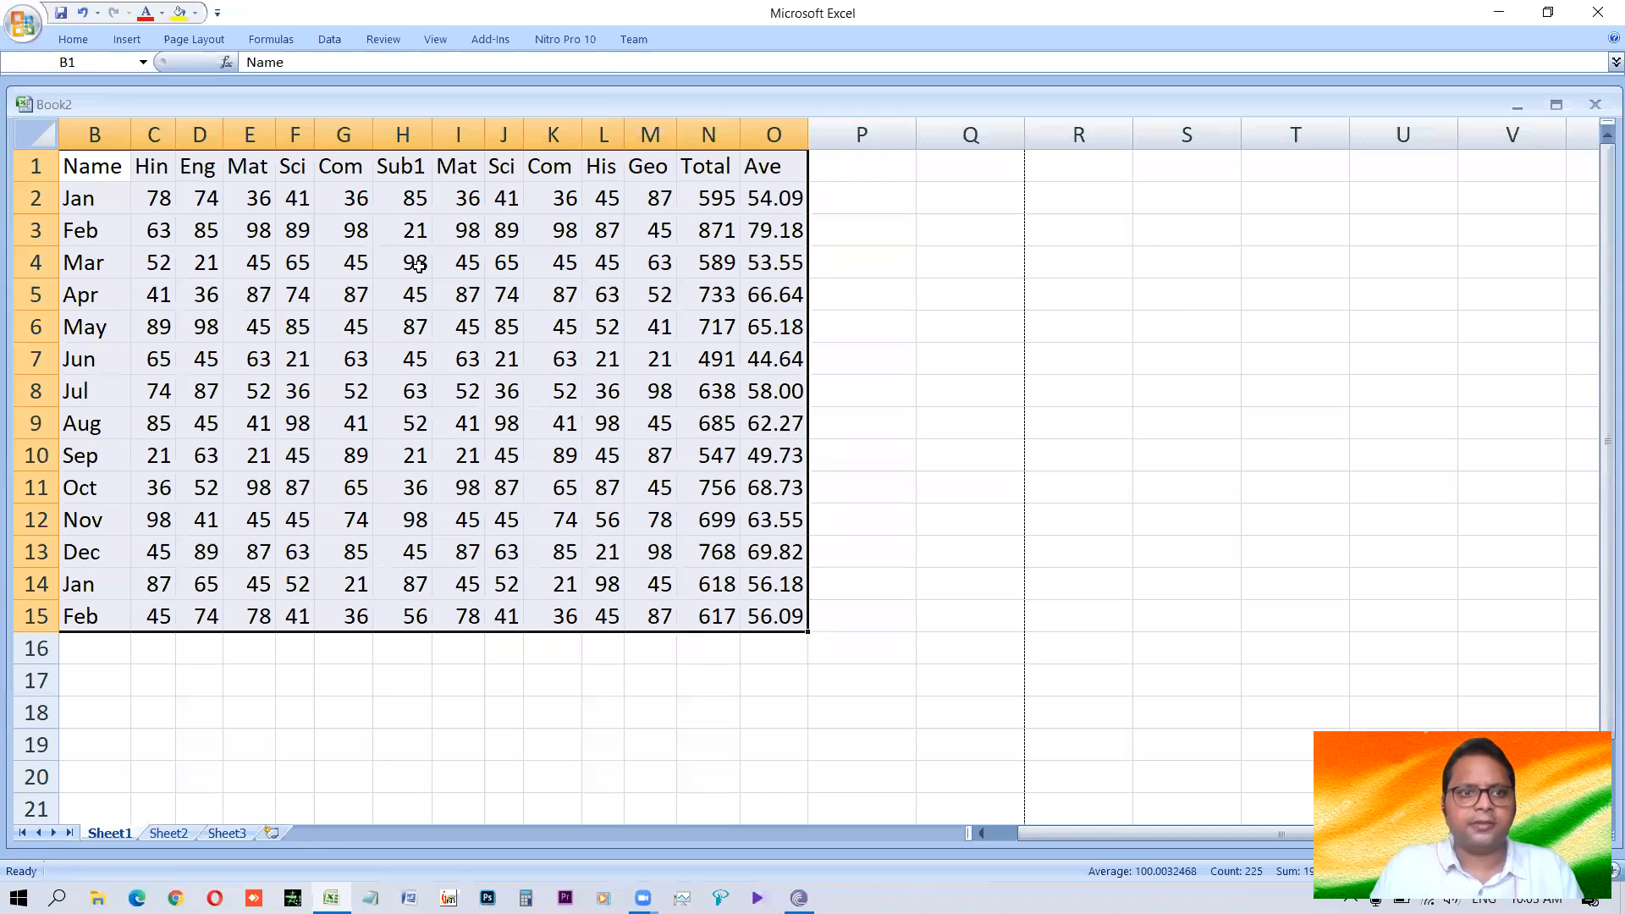
left_click_drag(1088, 836, 1039, 845)
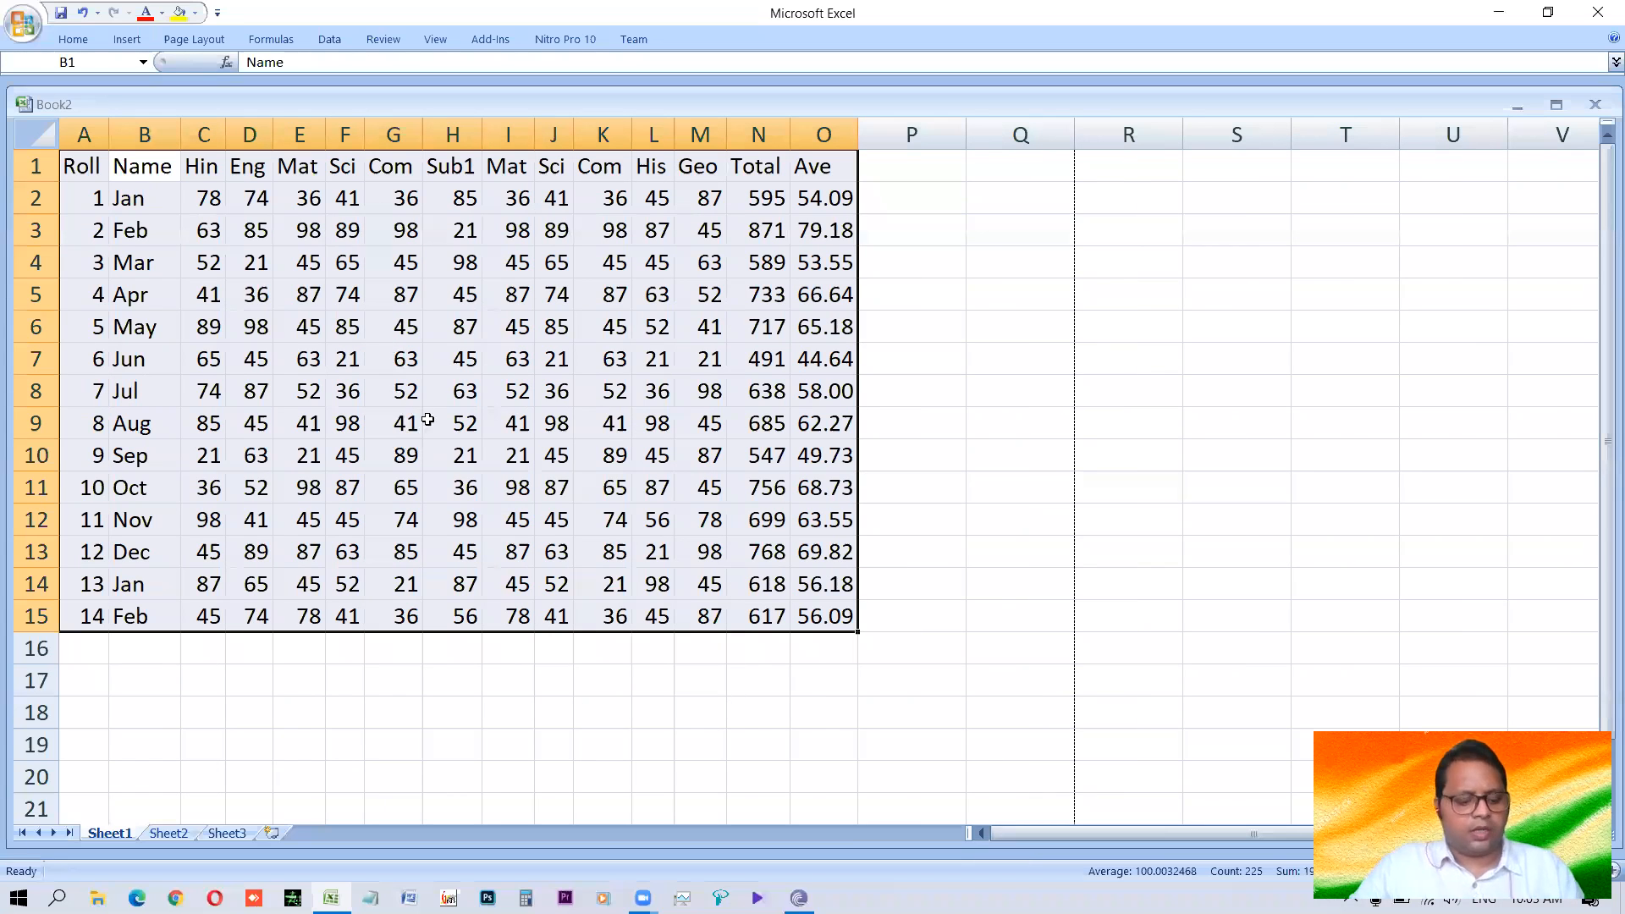
Preview the printout of the narrowed table, magnify it to check the columns, and close the preview.
key("ctrl+F2")
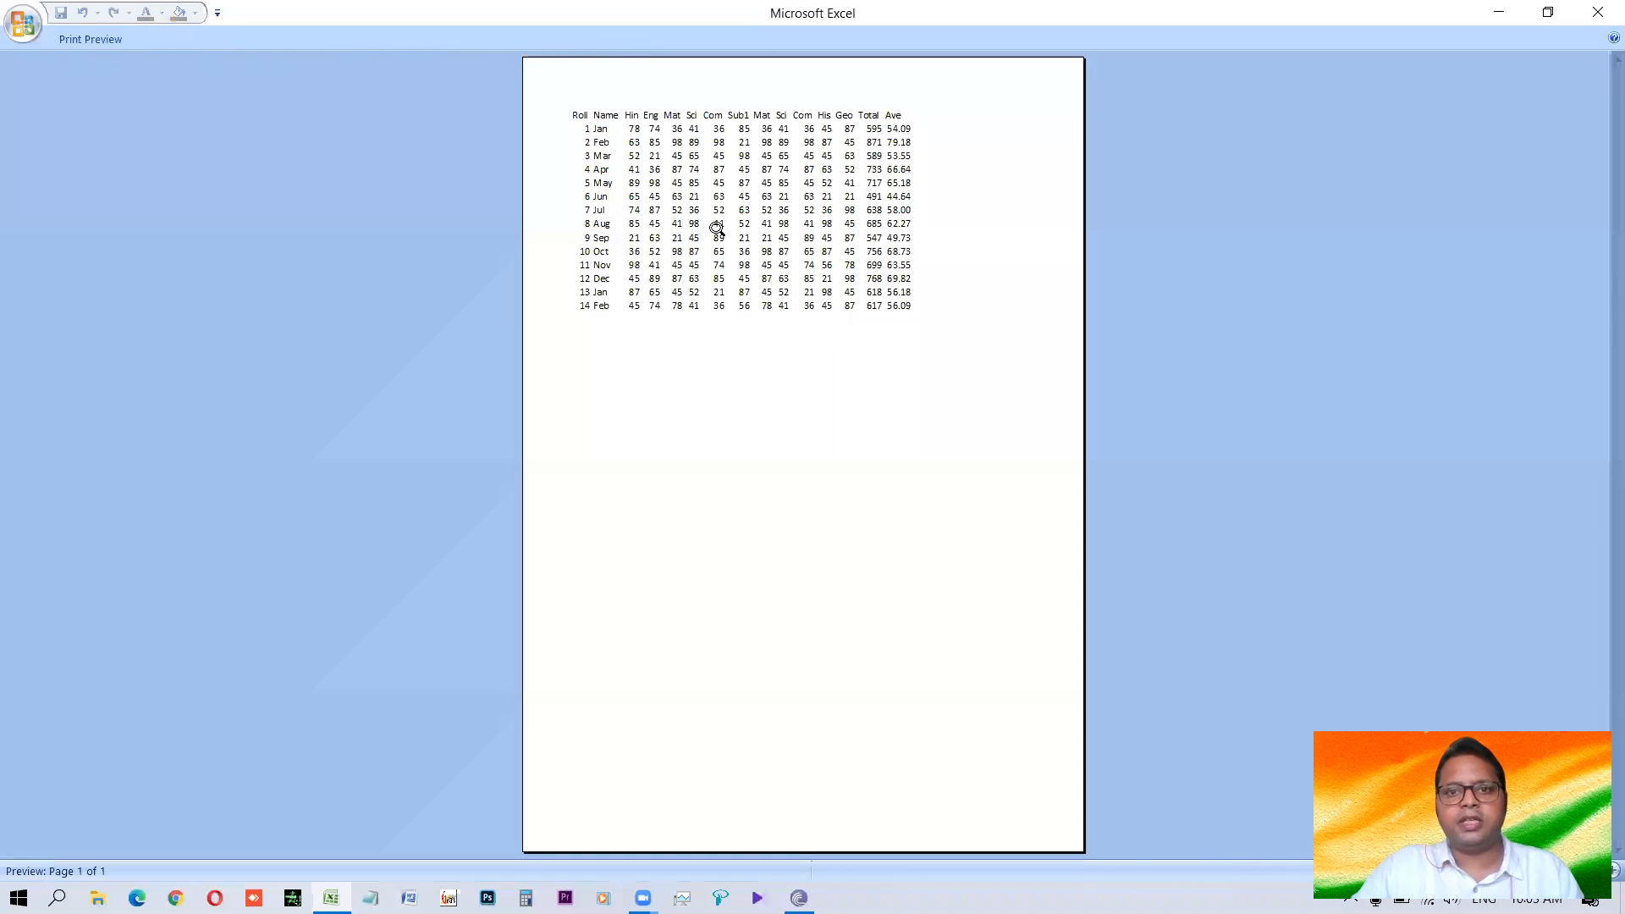
left_click(714, 229)
scroll(812, 301, "up", 2)
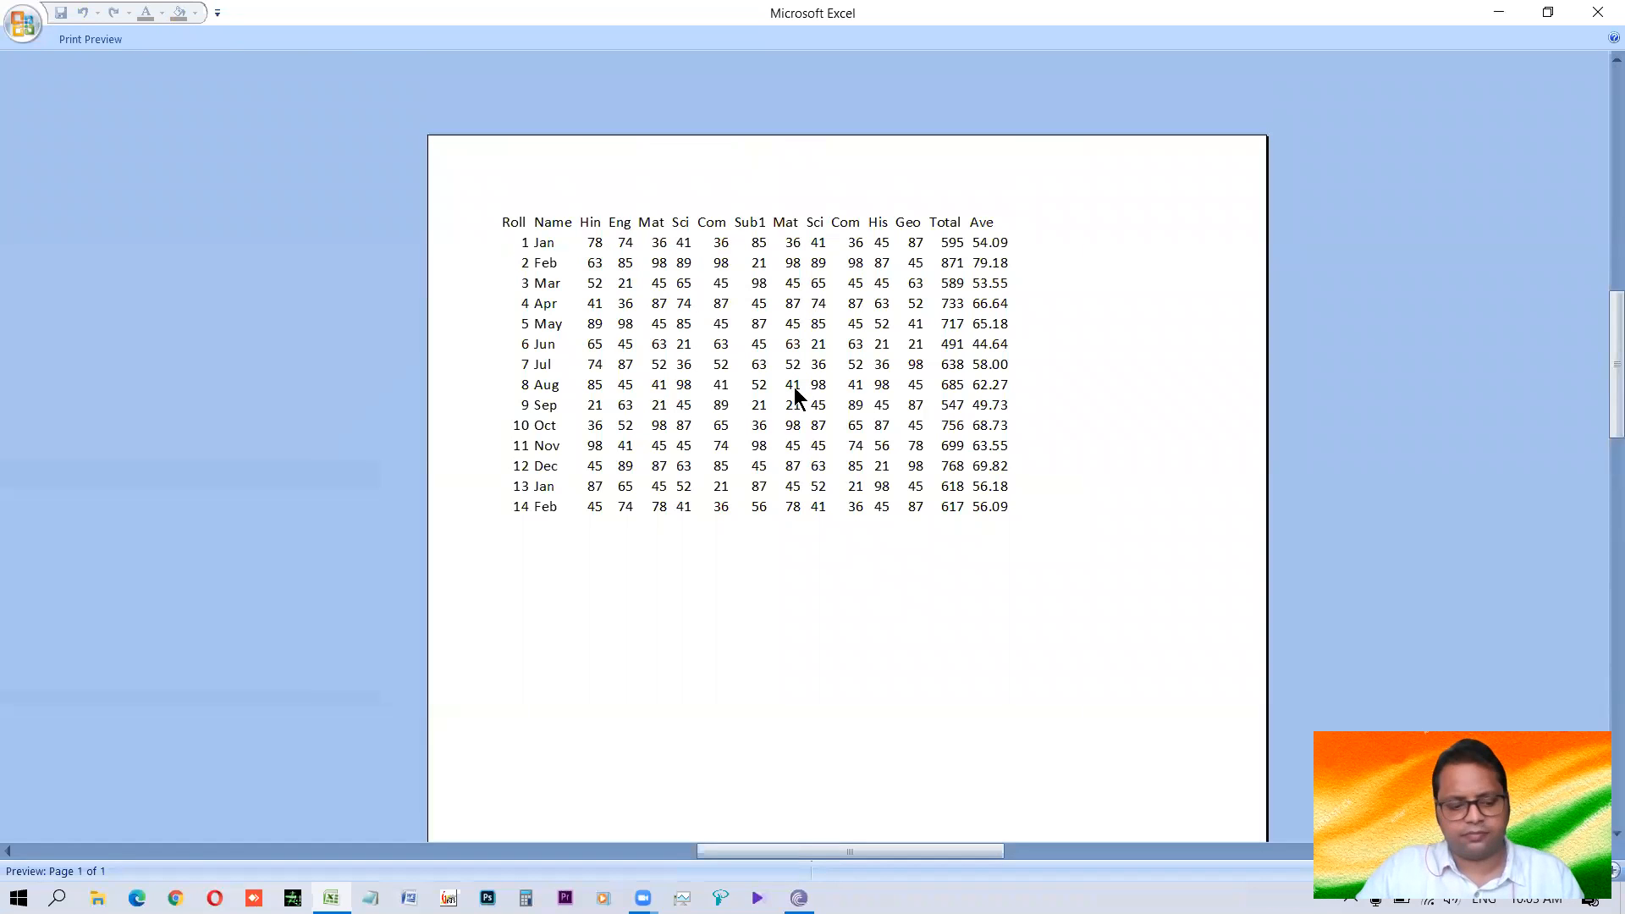
key("Escape")
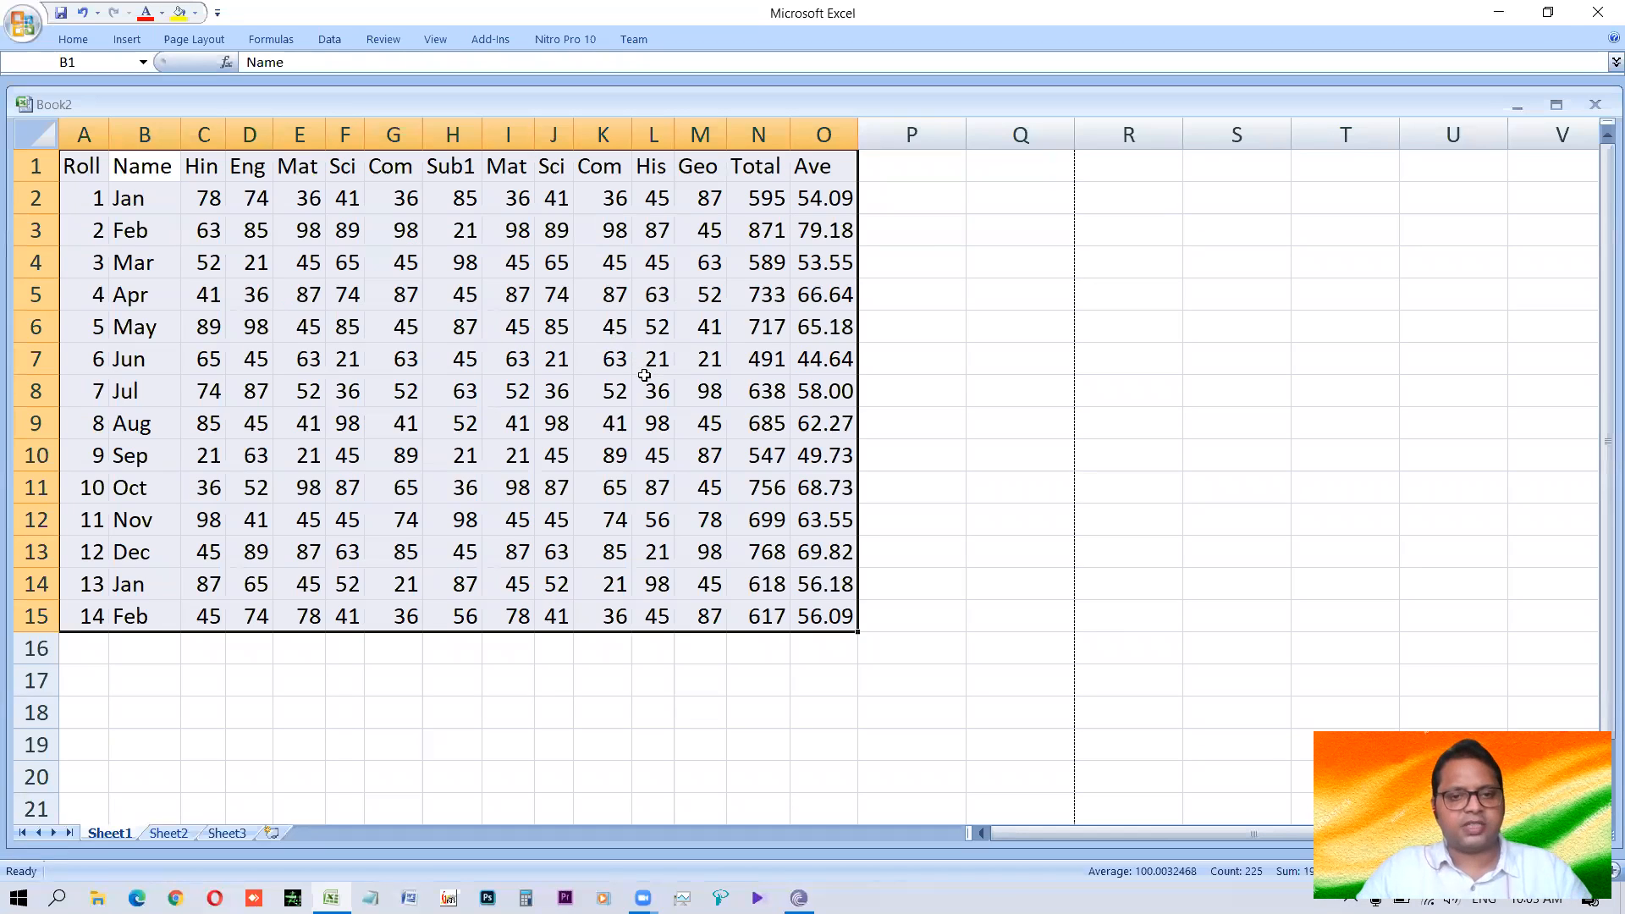
Set a double-line outline and thin solid inside borders for the whole marks table.
key("ctrl+1")
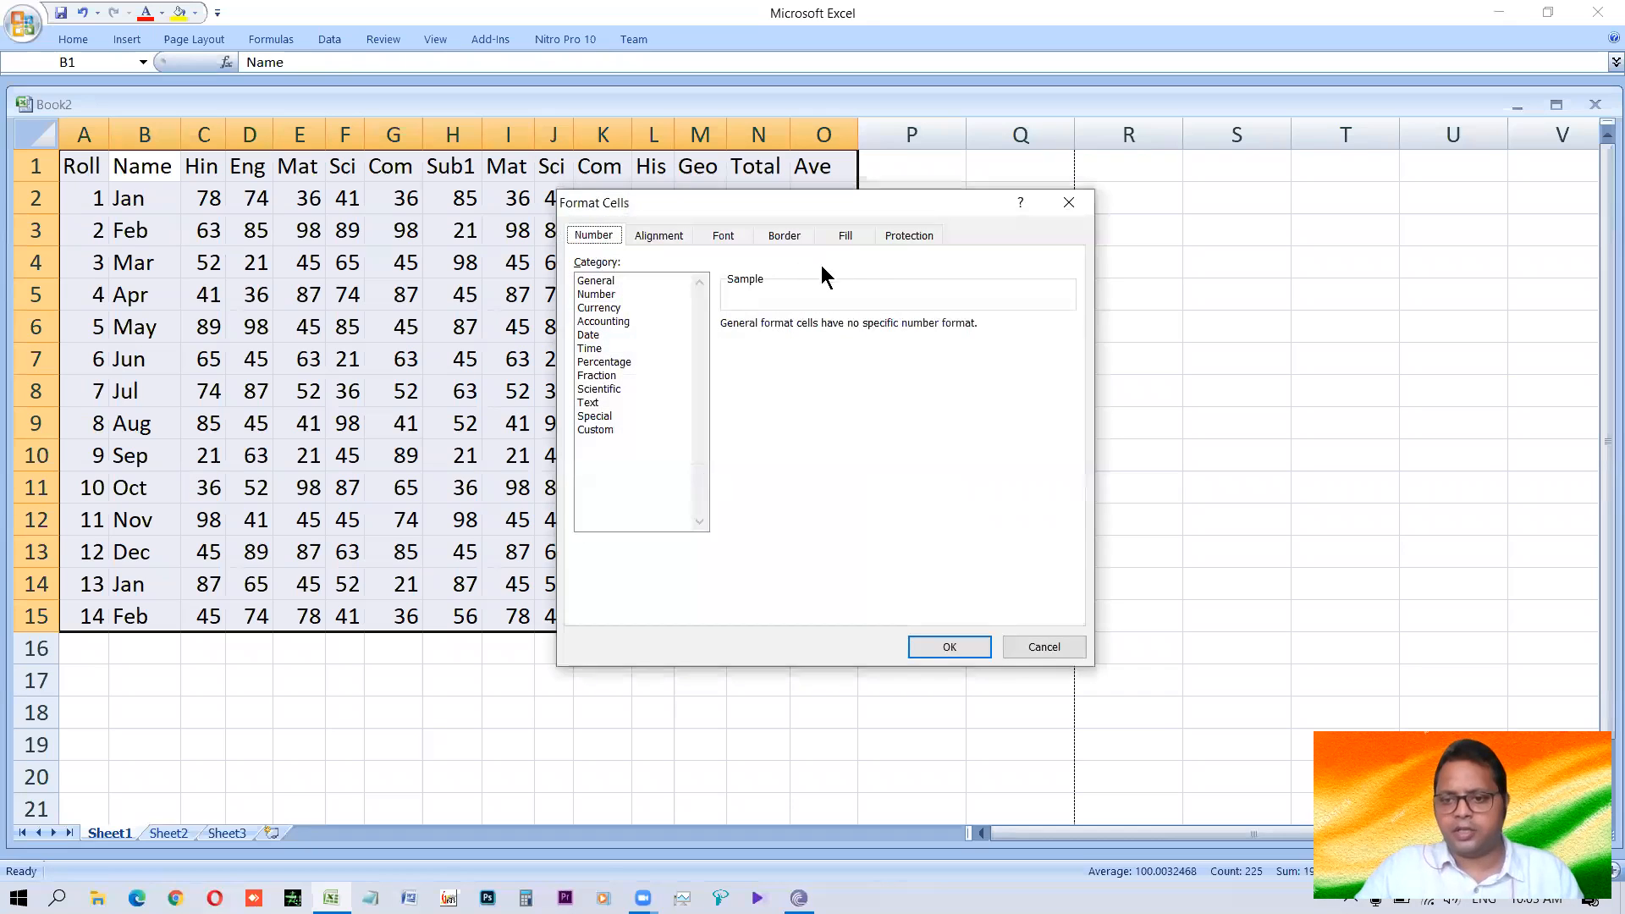
left_click(790, 238)
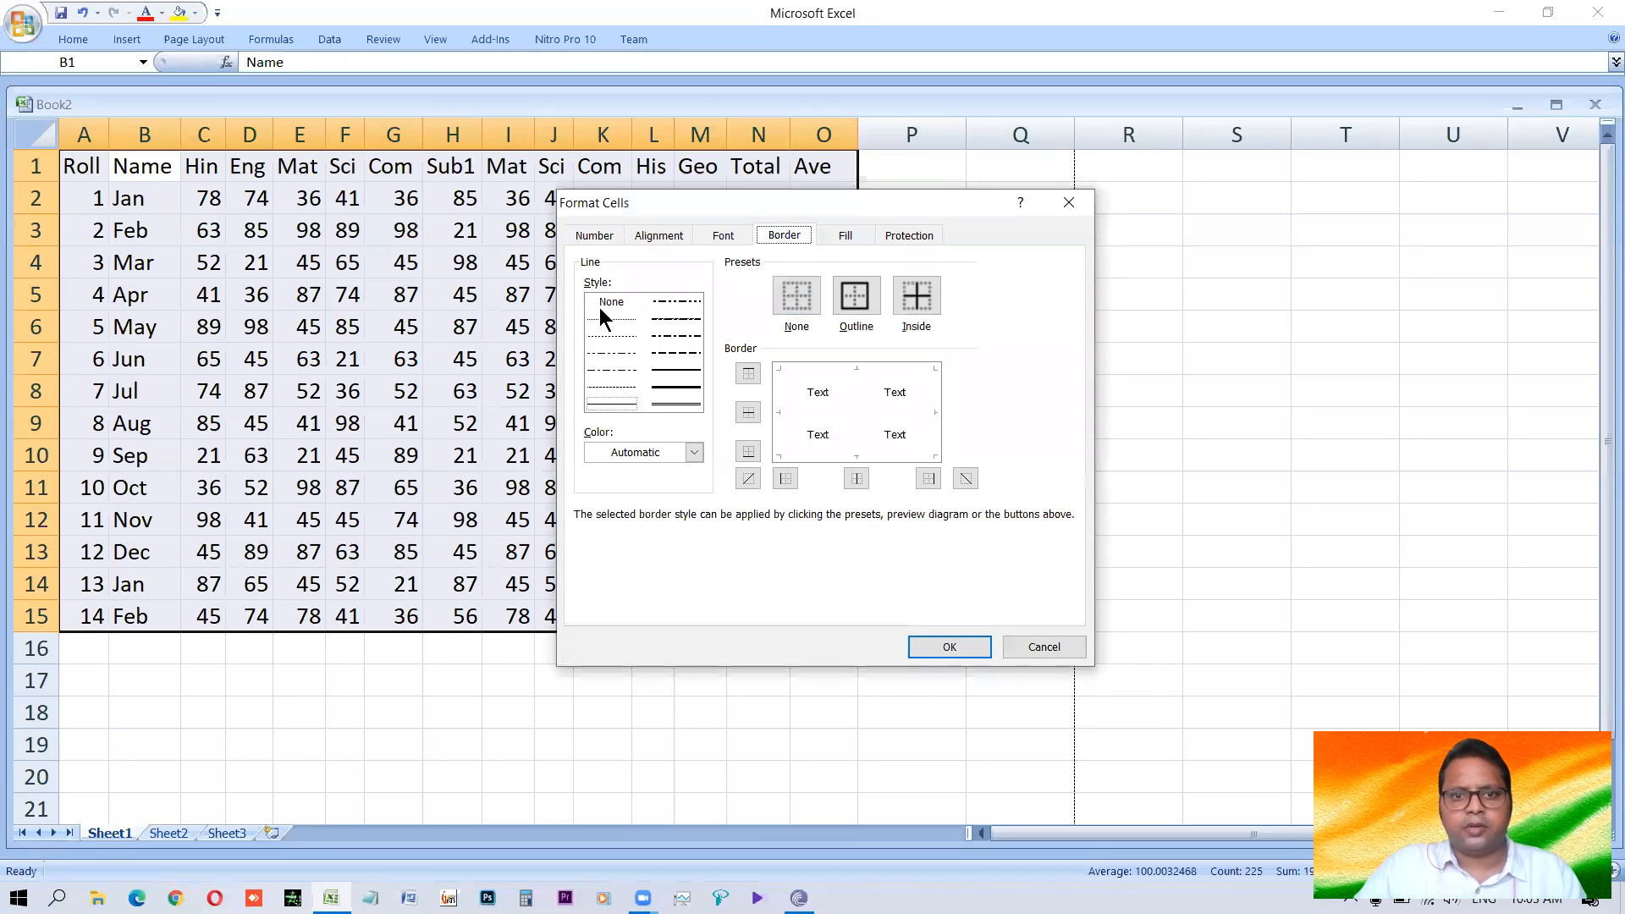
left_click(677, 403)
left_click(856, 297)
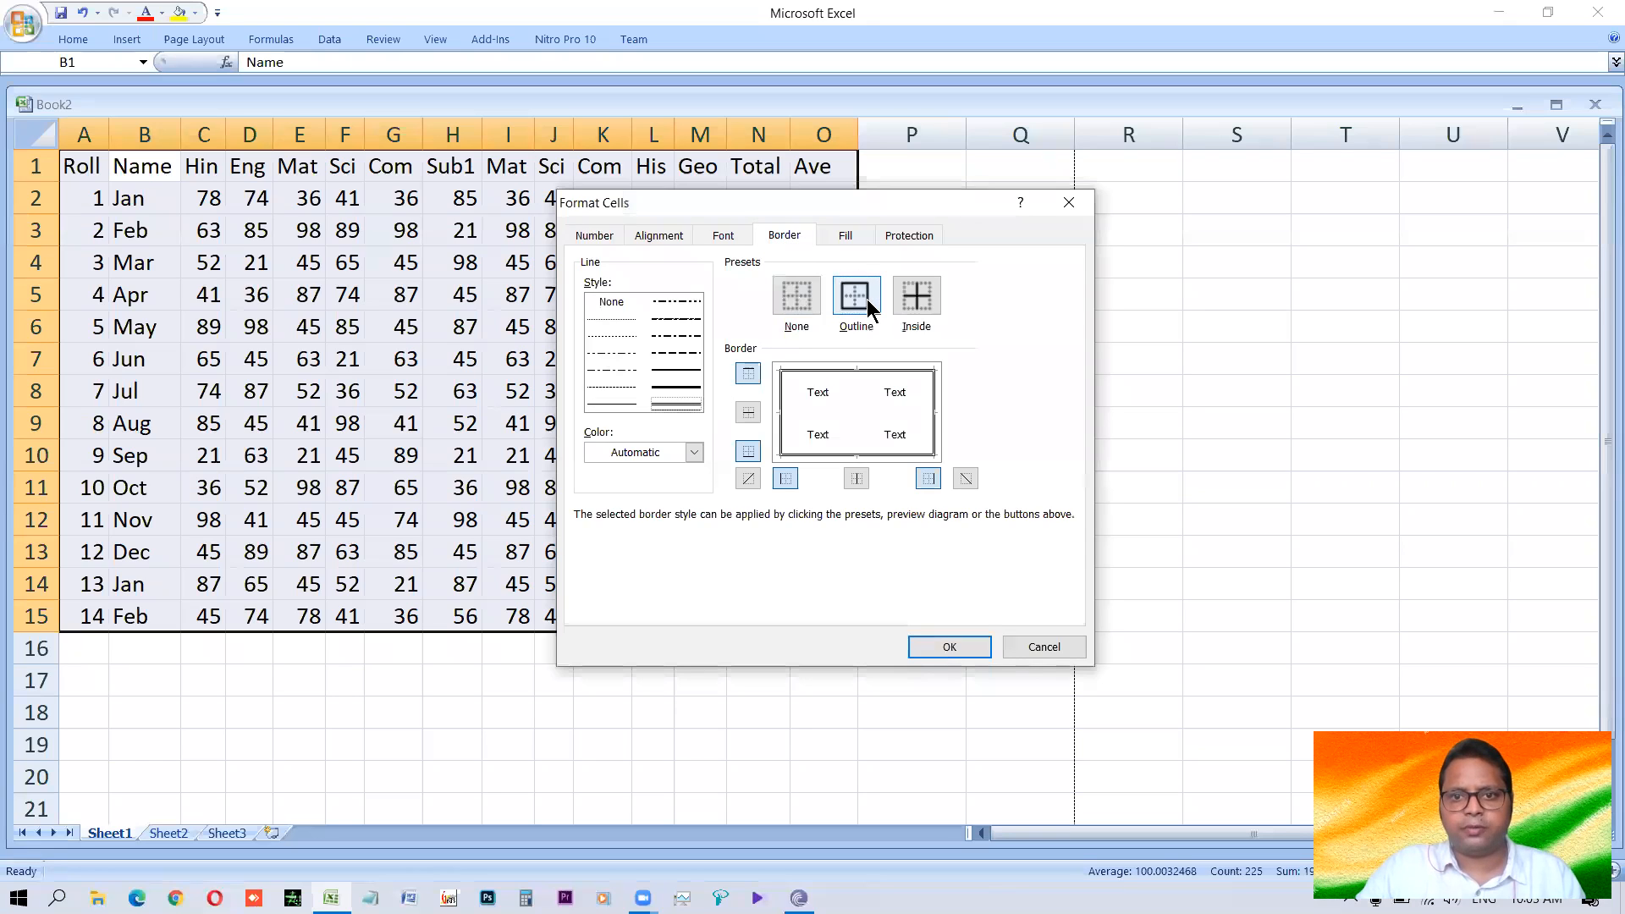
left_click(609, 406)
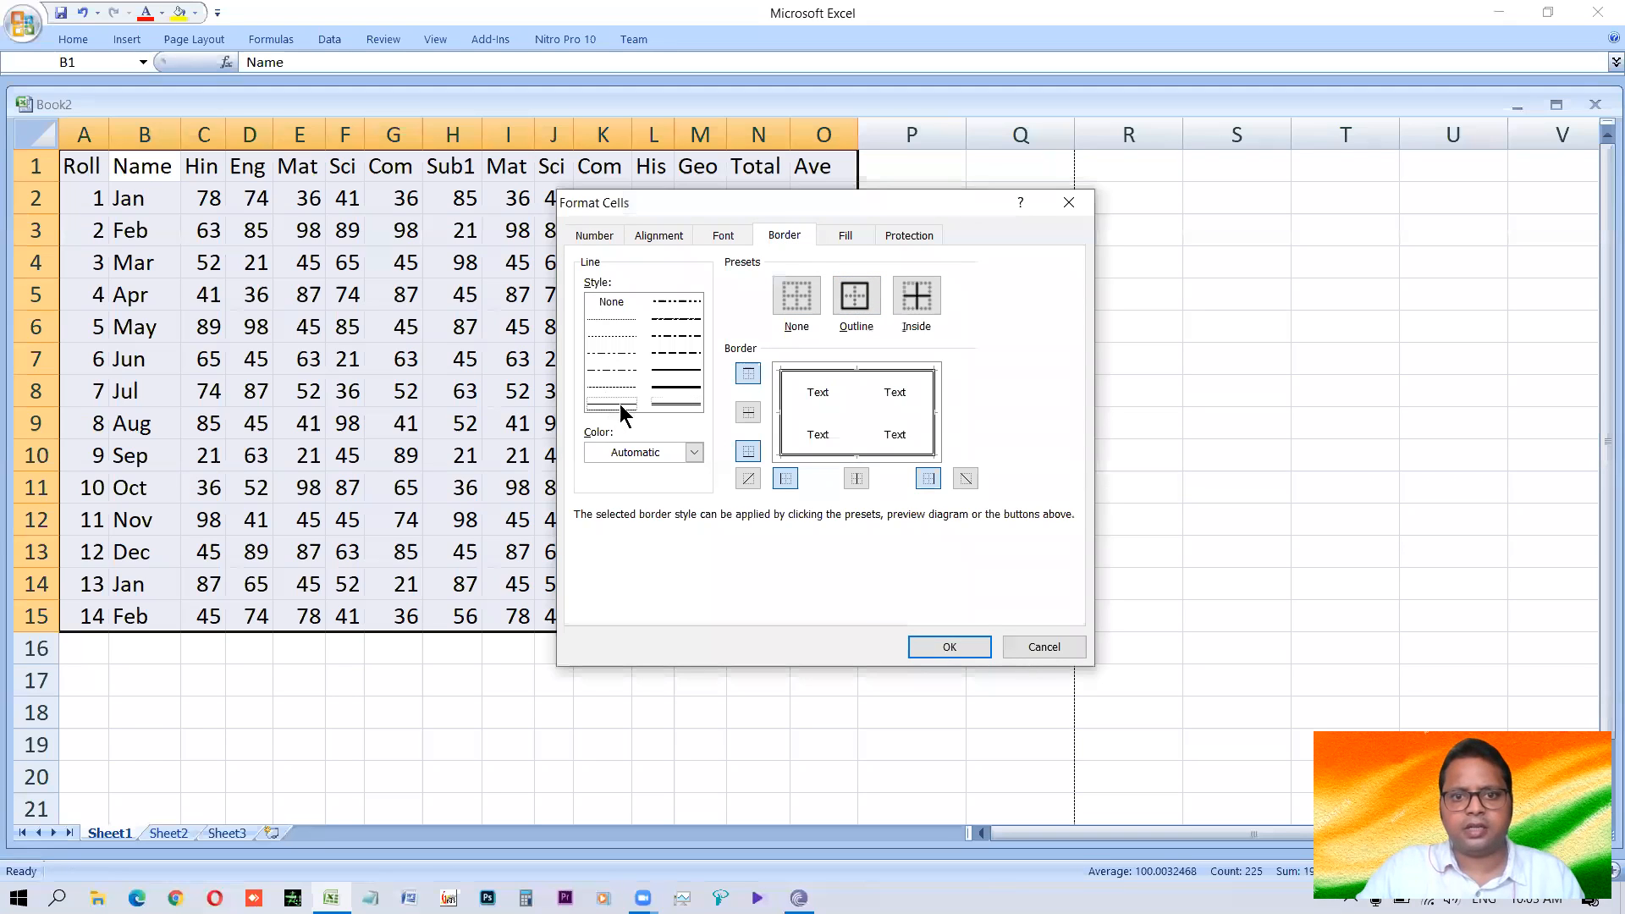
left_click(916, 298)
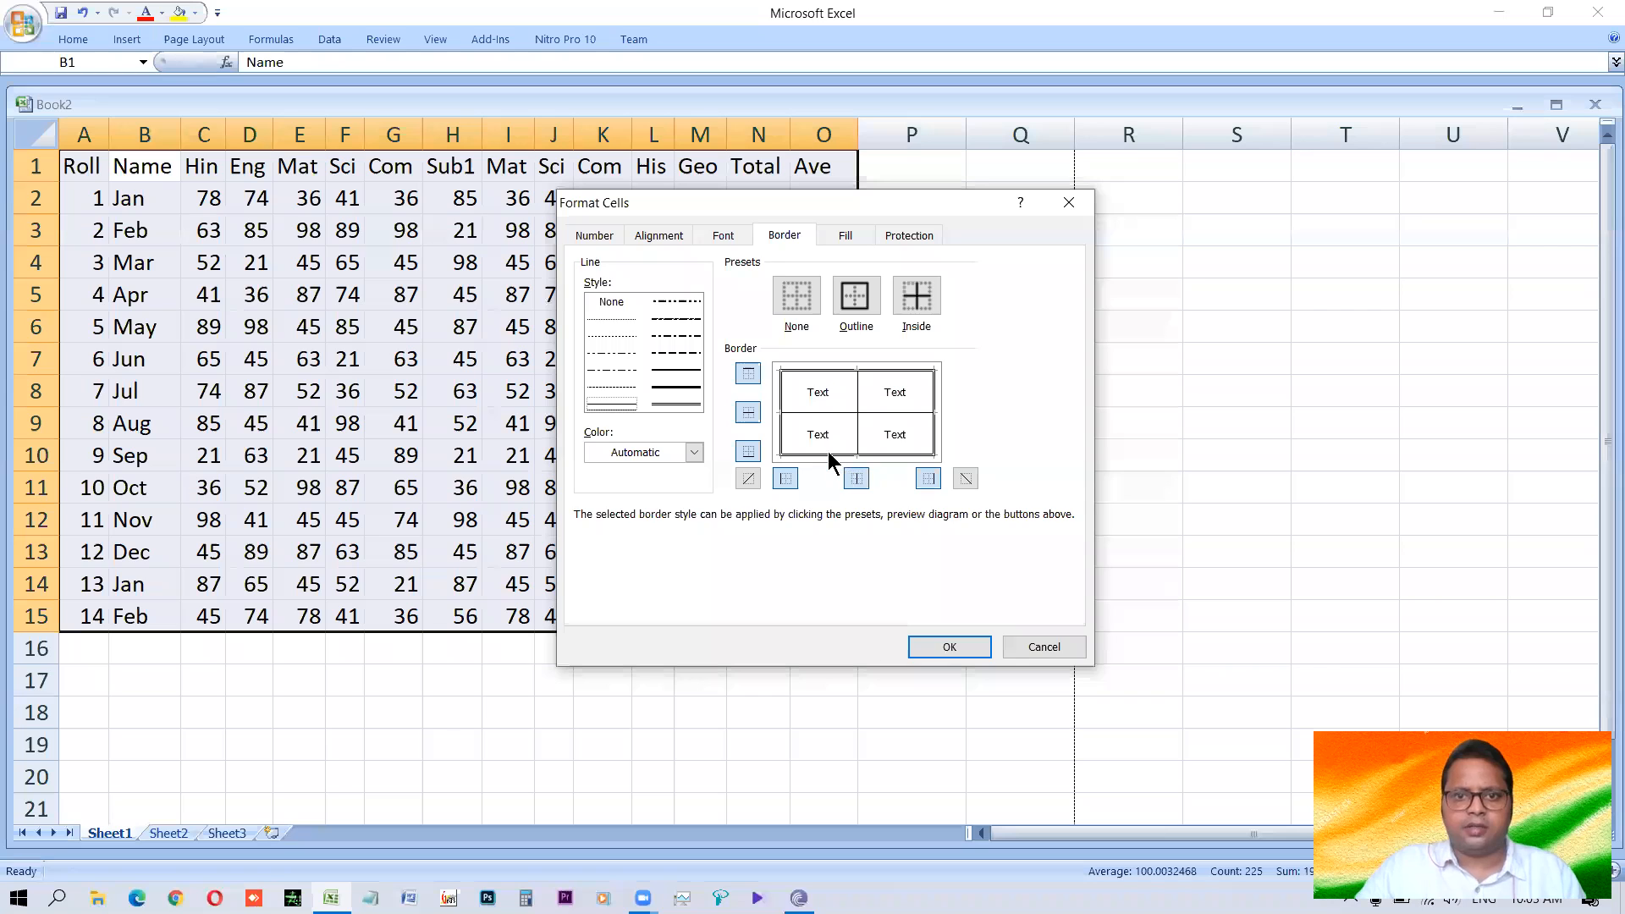
Choose a custom blue as the border line colour, apply the border settings and deselect the table.
left_click(694, 454)
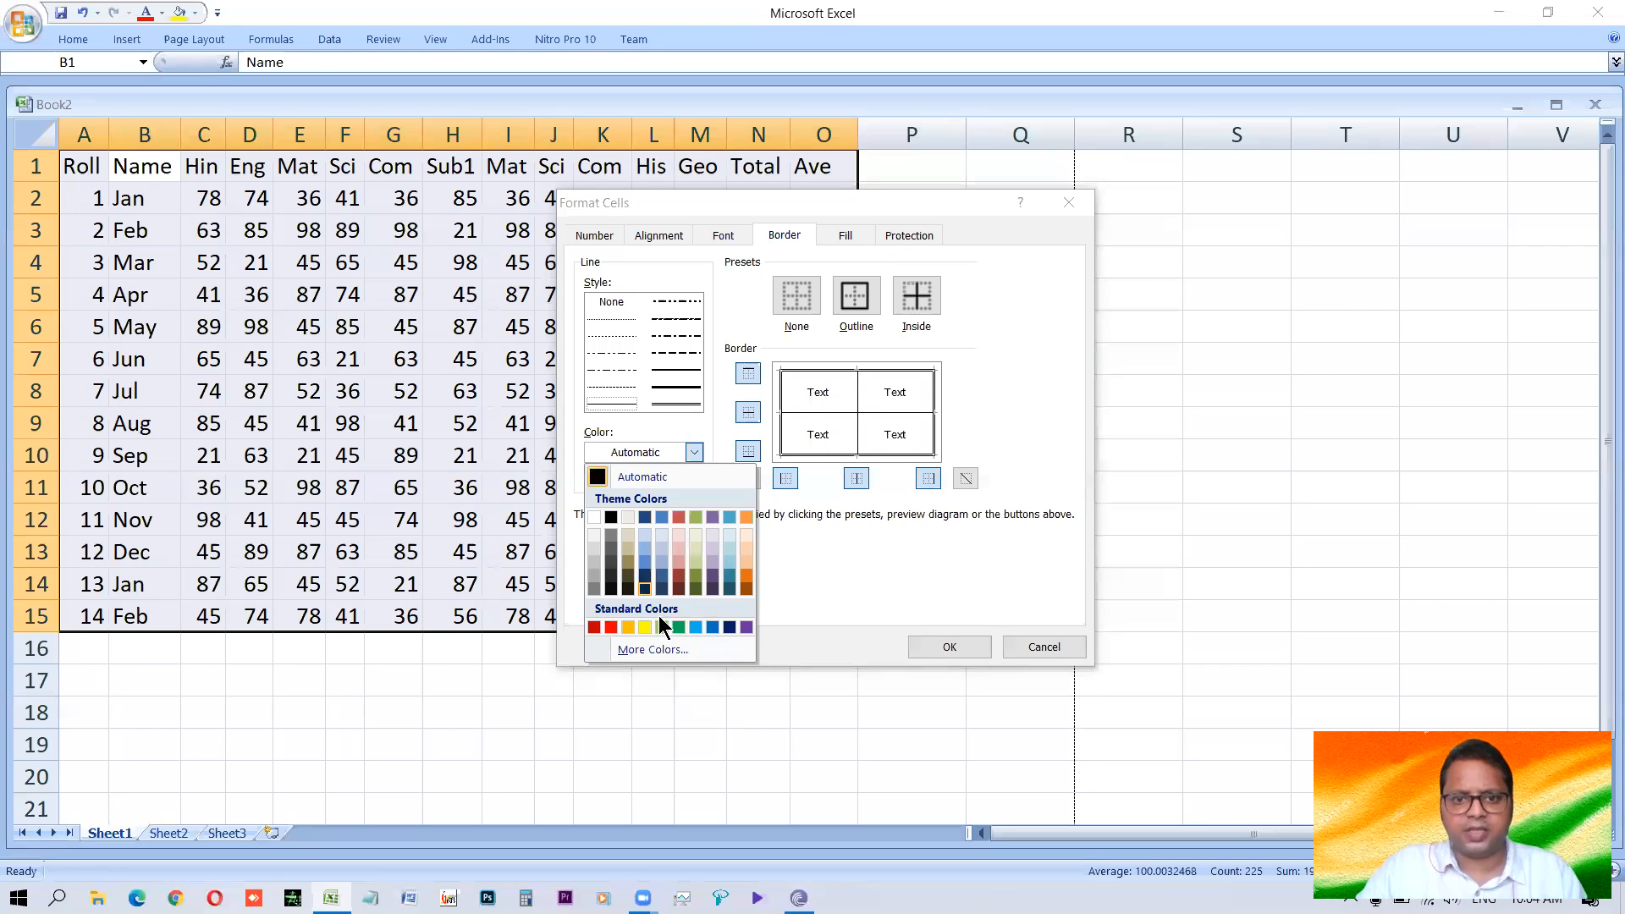
left_click(651, 651)
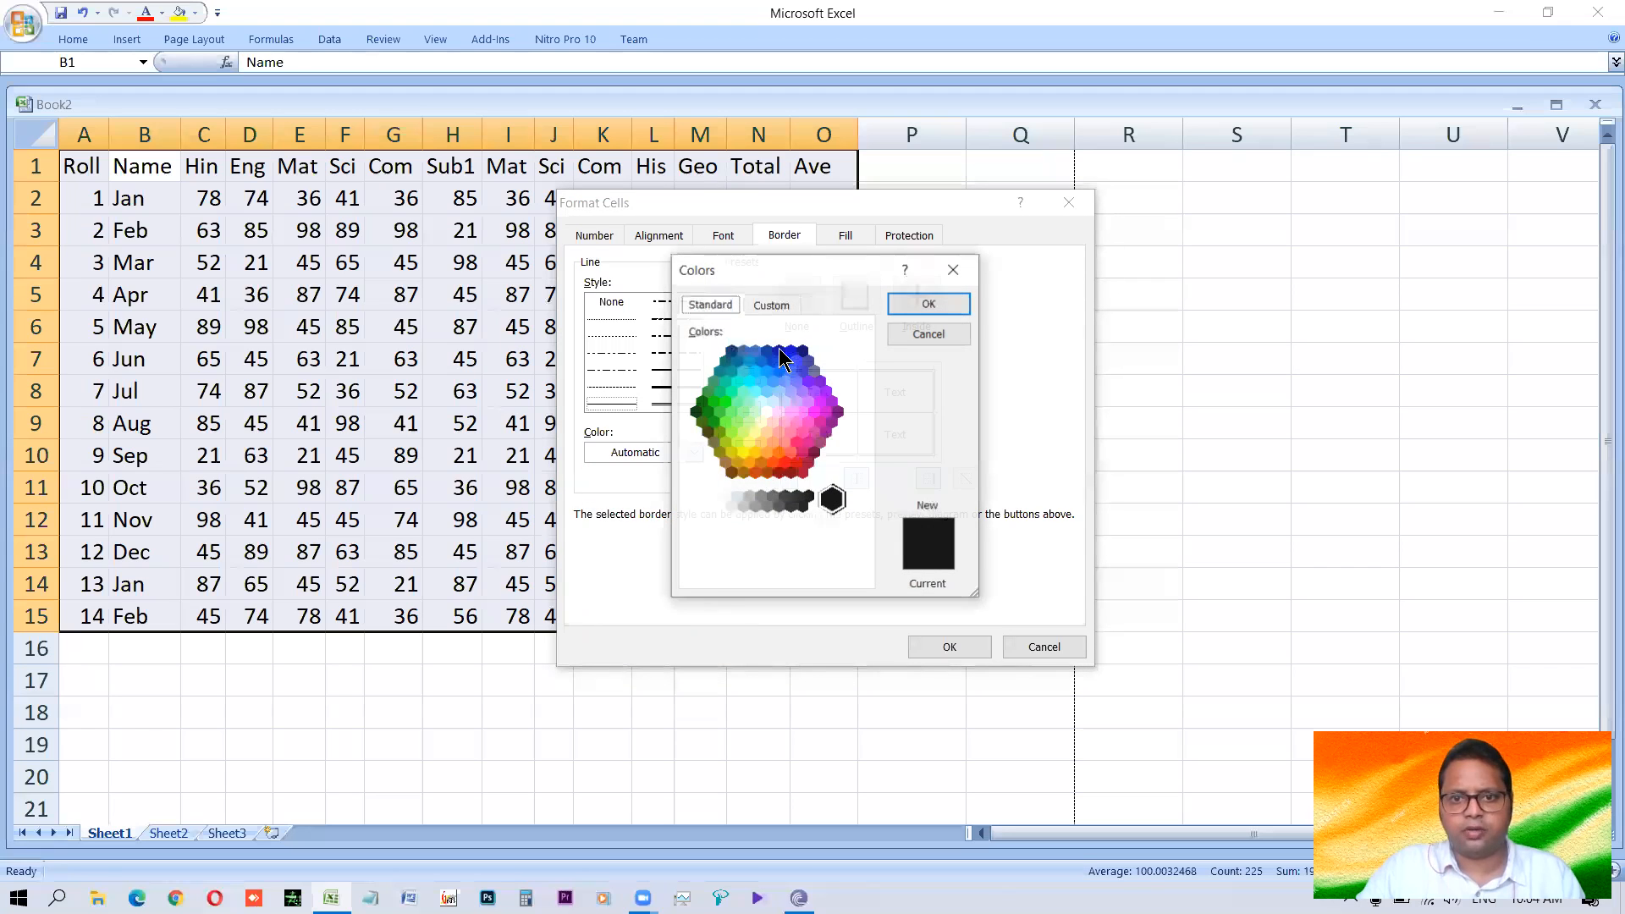
left_click(766, 371)
left_click(776, 305)
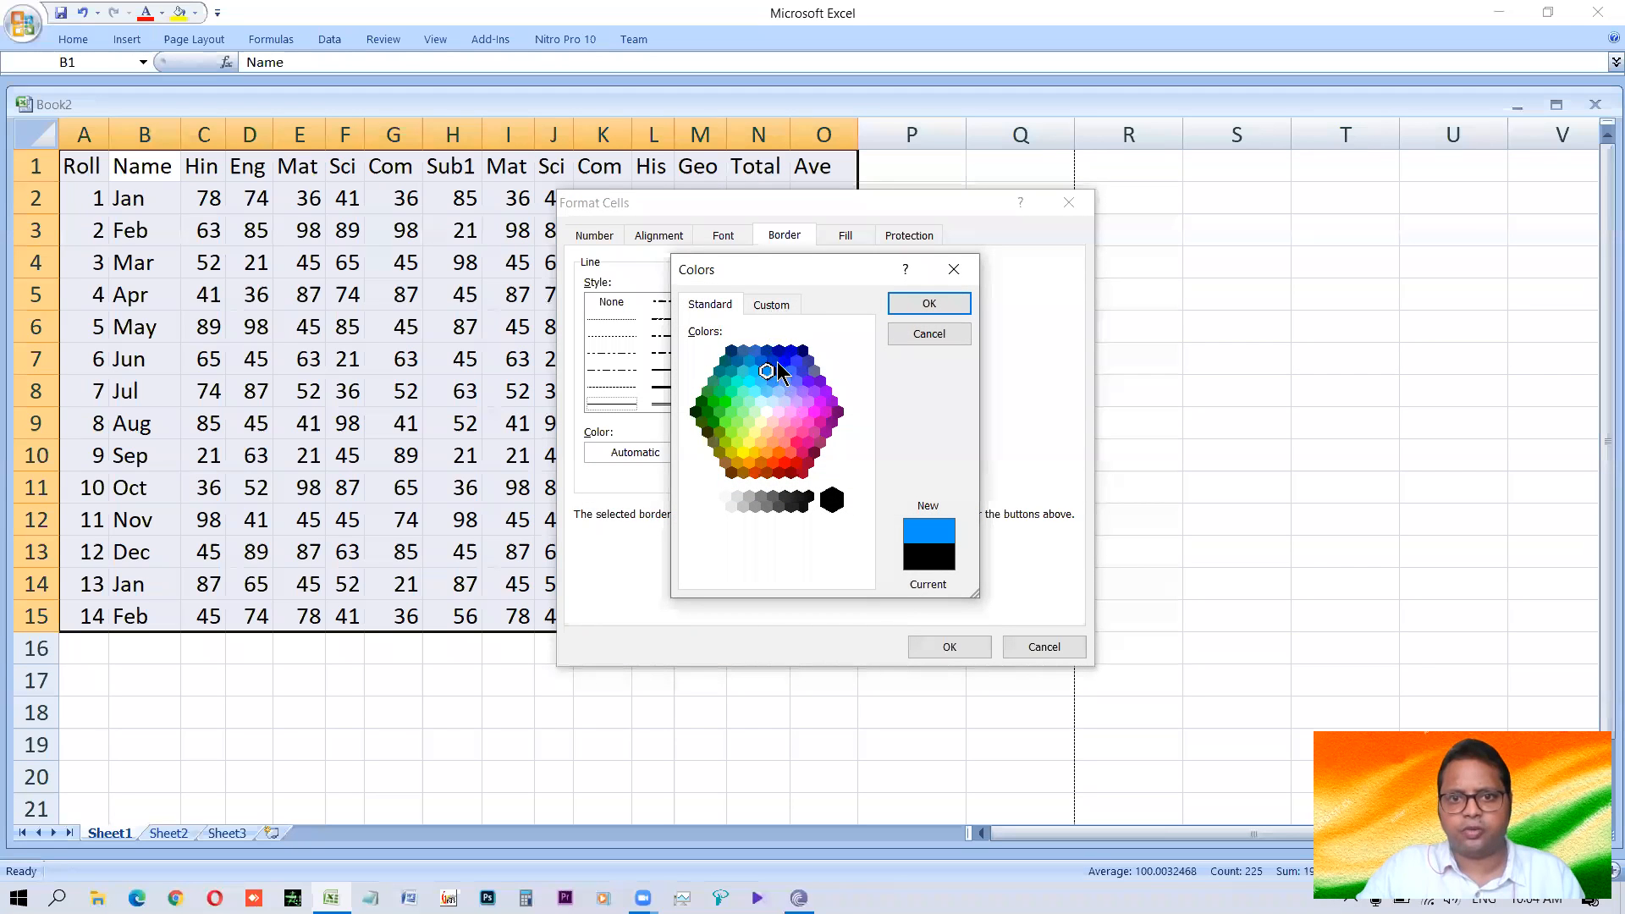
left_click(788, 369)
left_click_drag(860, 384, 862, 403)
left_click(936, 302)
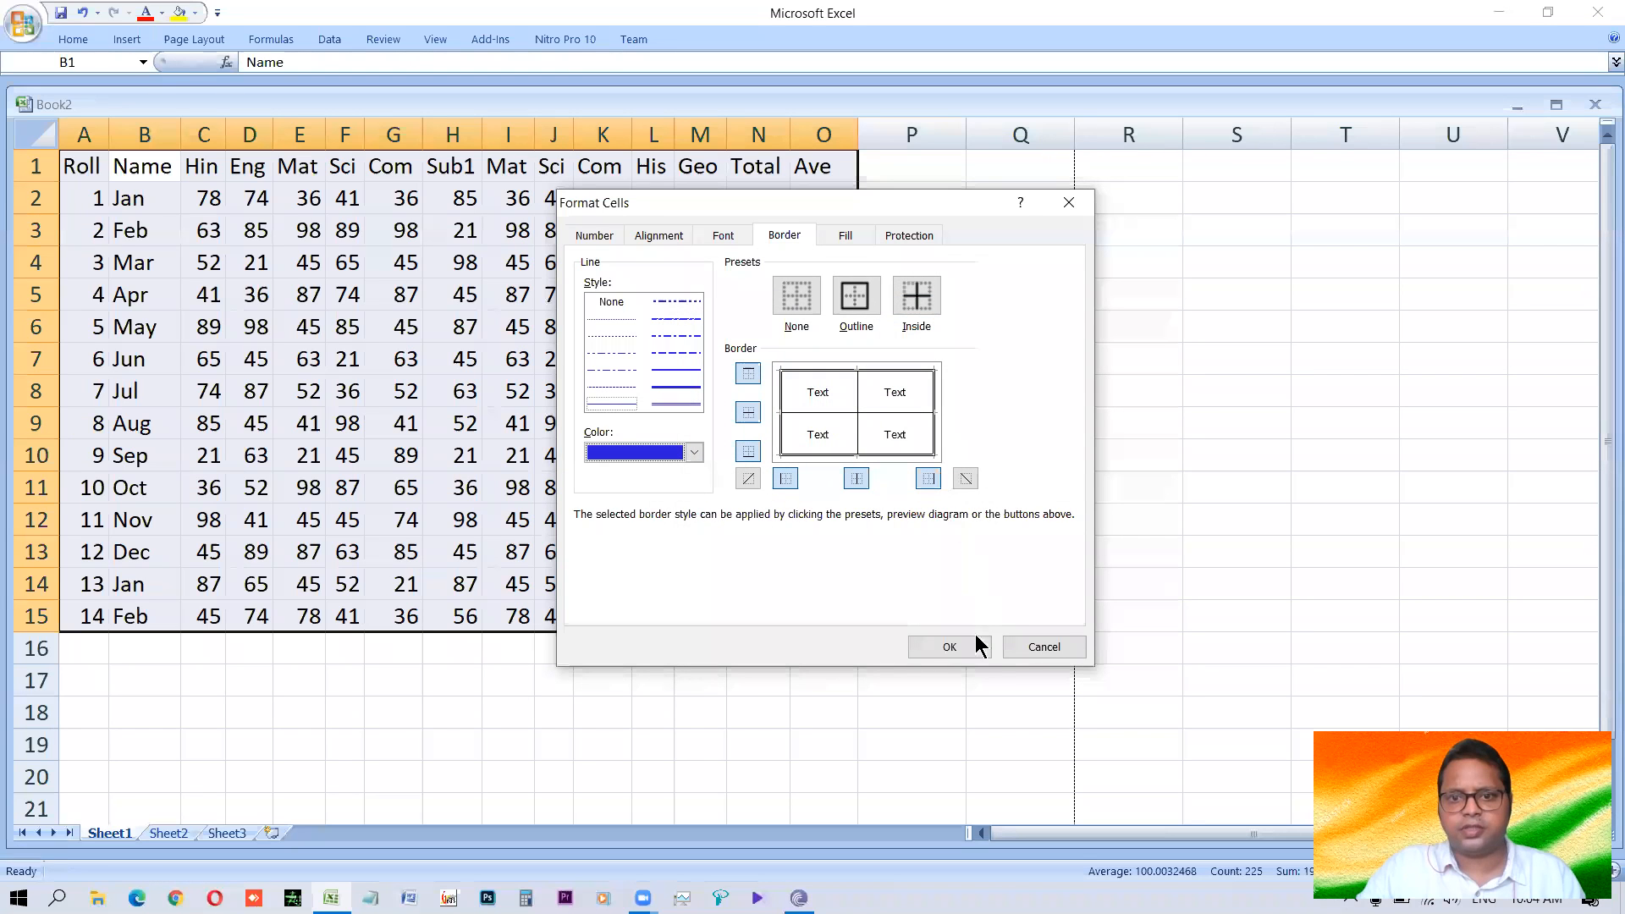
left_click(950, 647)
left_click(593, 430)
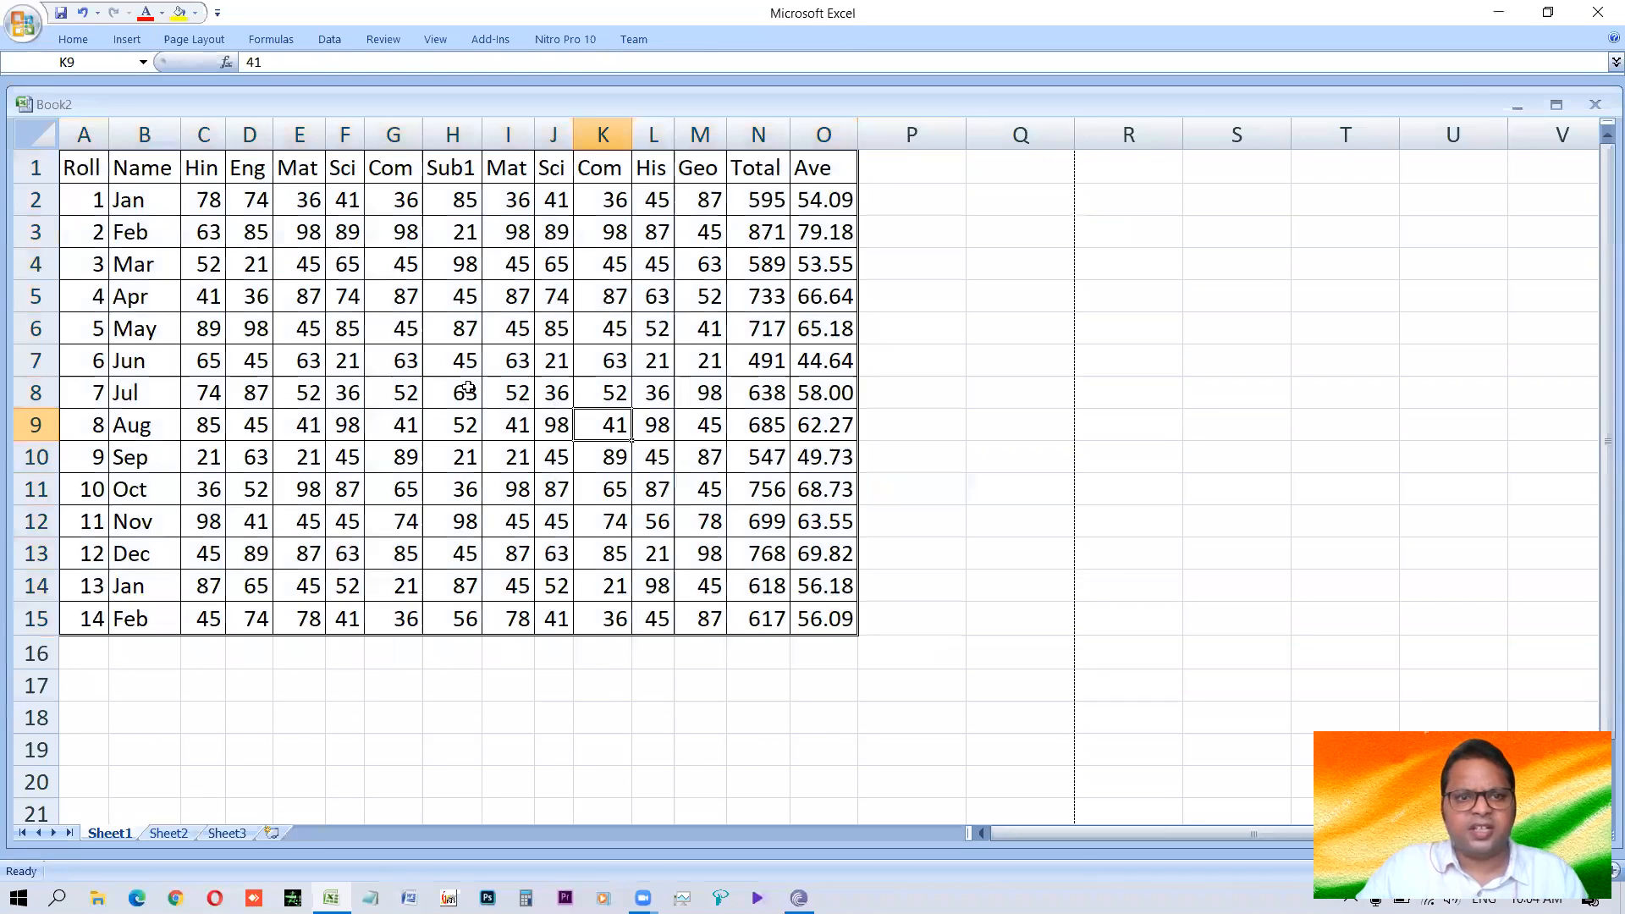
Apply medium solid blue inside borders to the whole marks table.
left_click(87, 173)
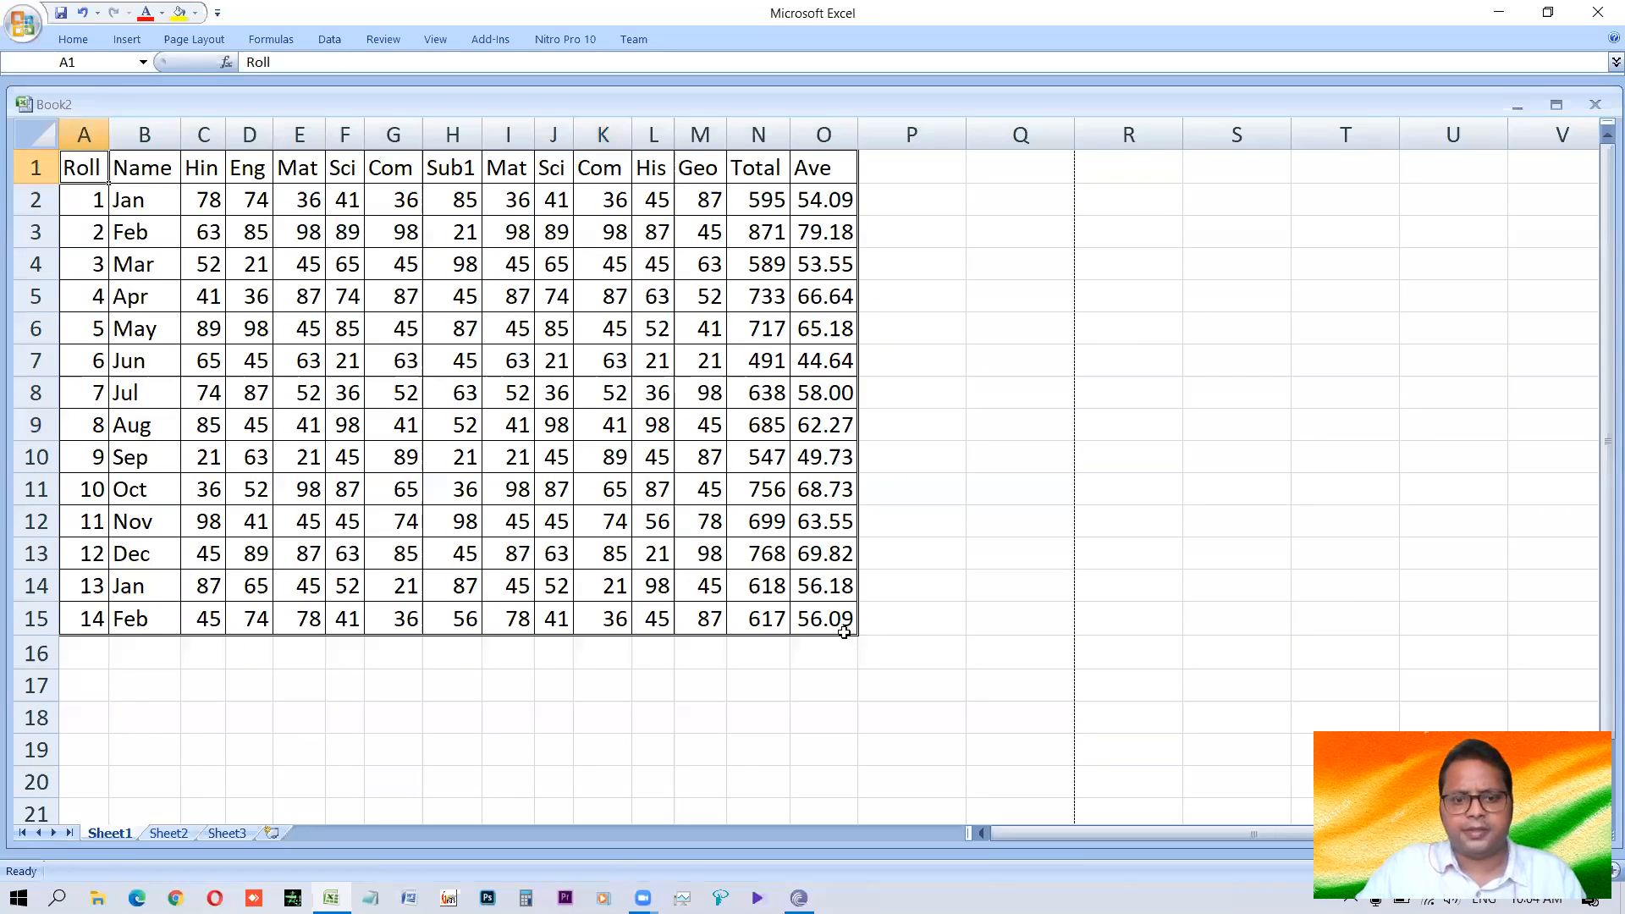
key("ctrl+a")
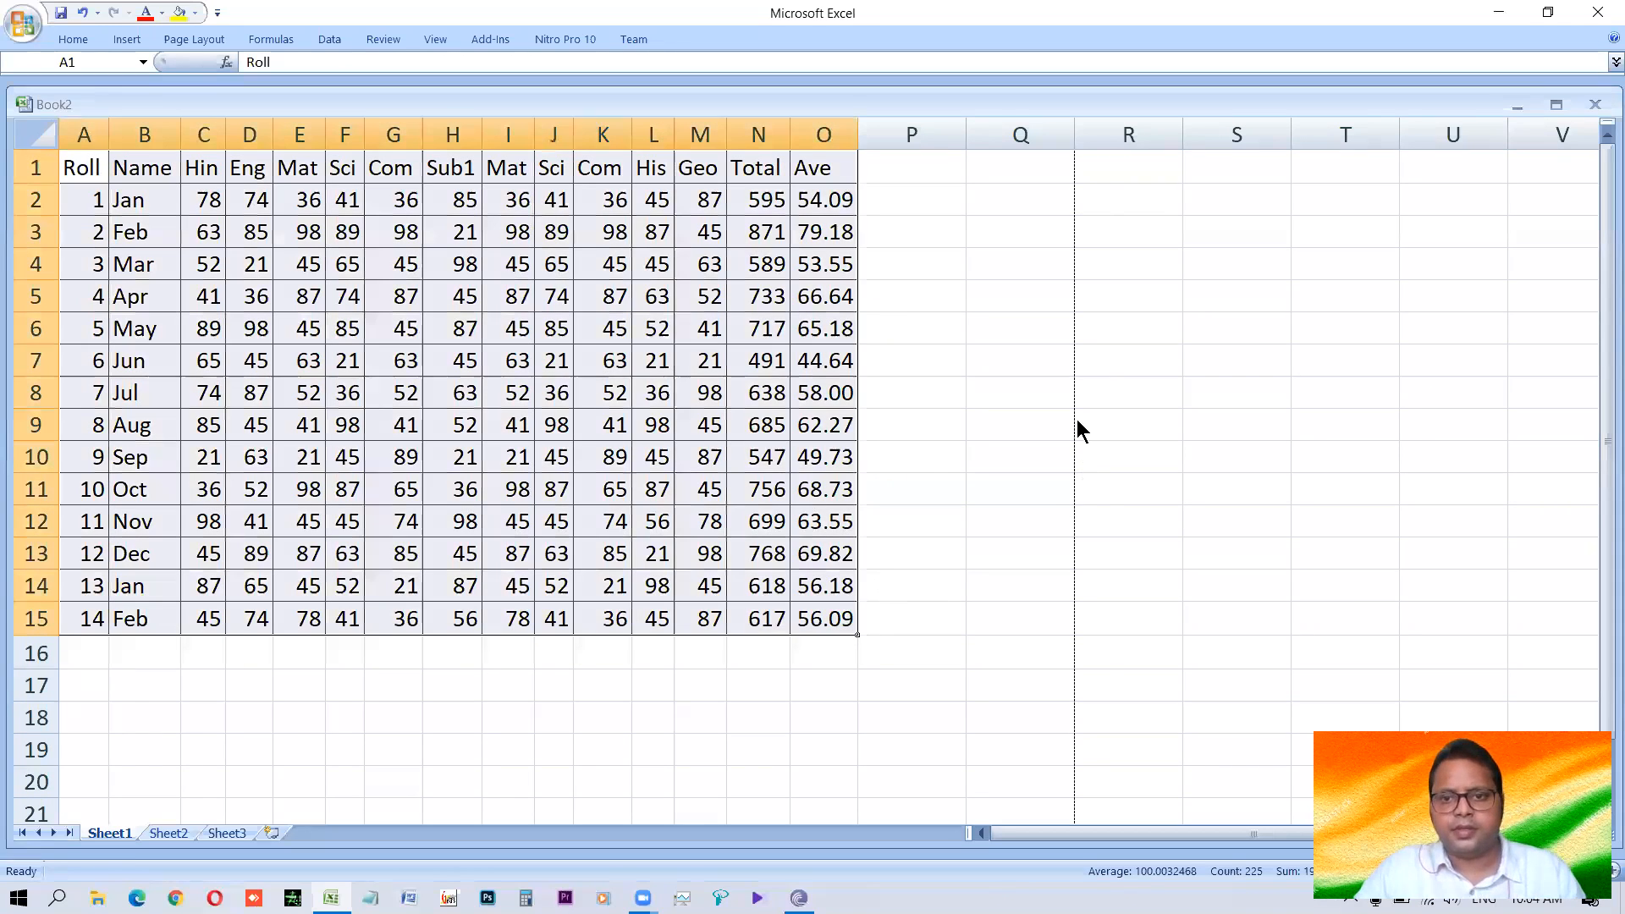
key("ctrl+1")
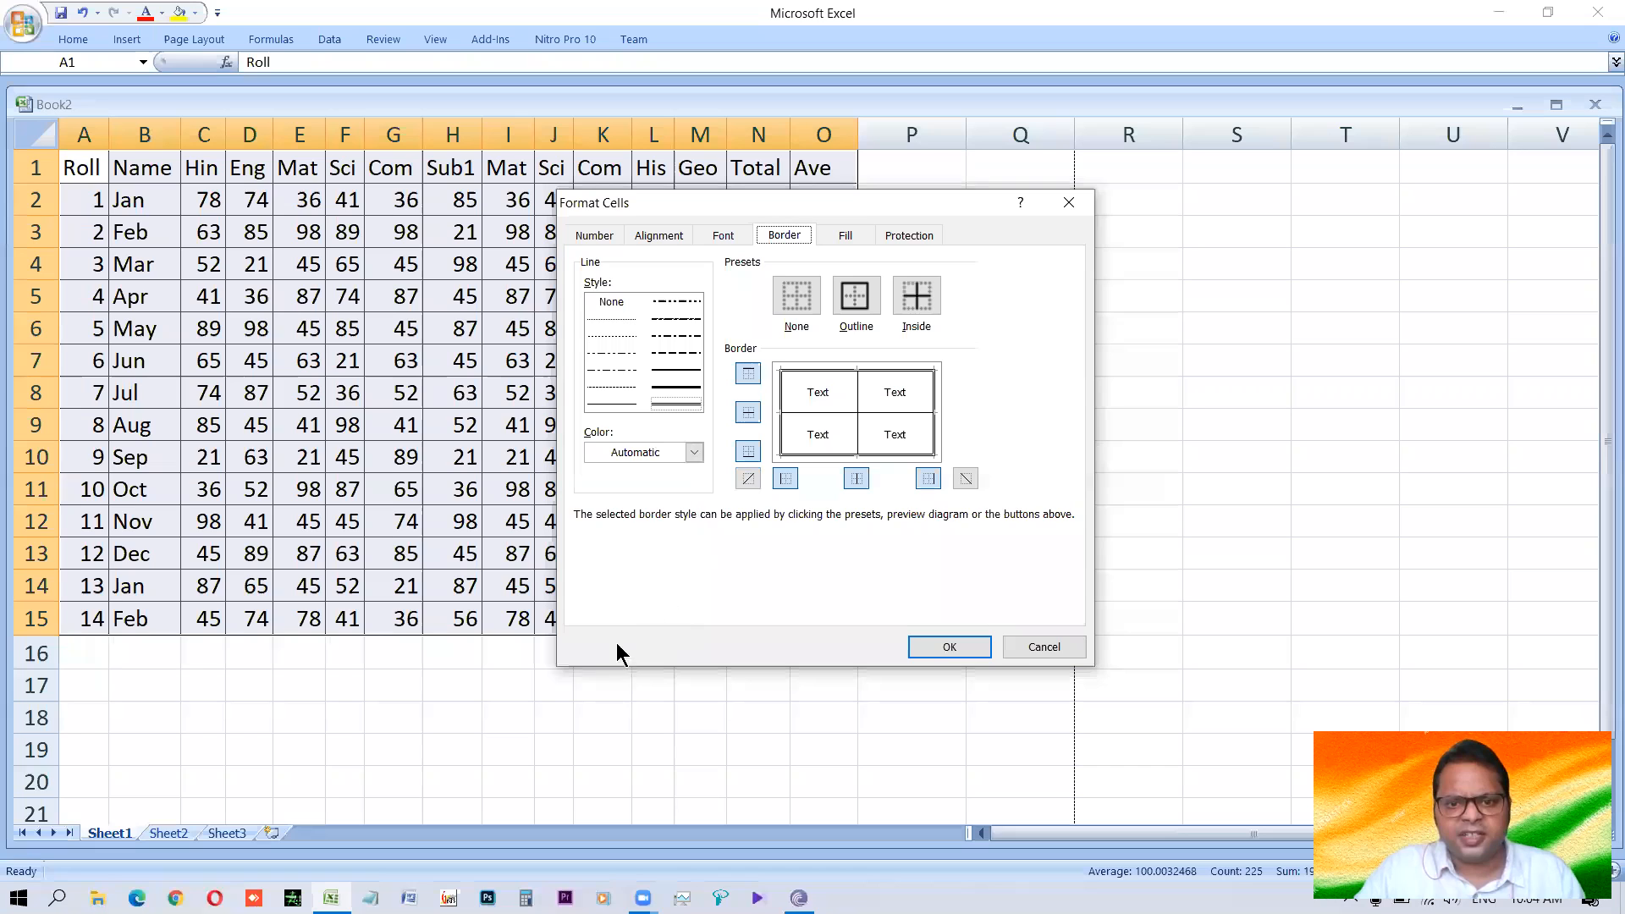
left_click(590, 665)
left_click(673, 370)
left_click(918, 301)
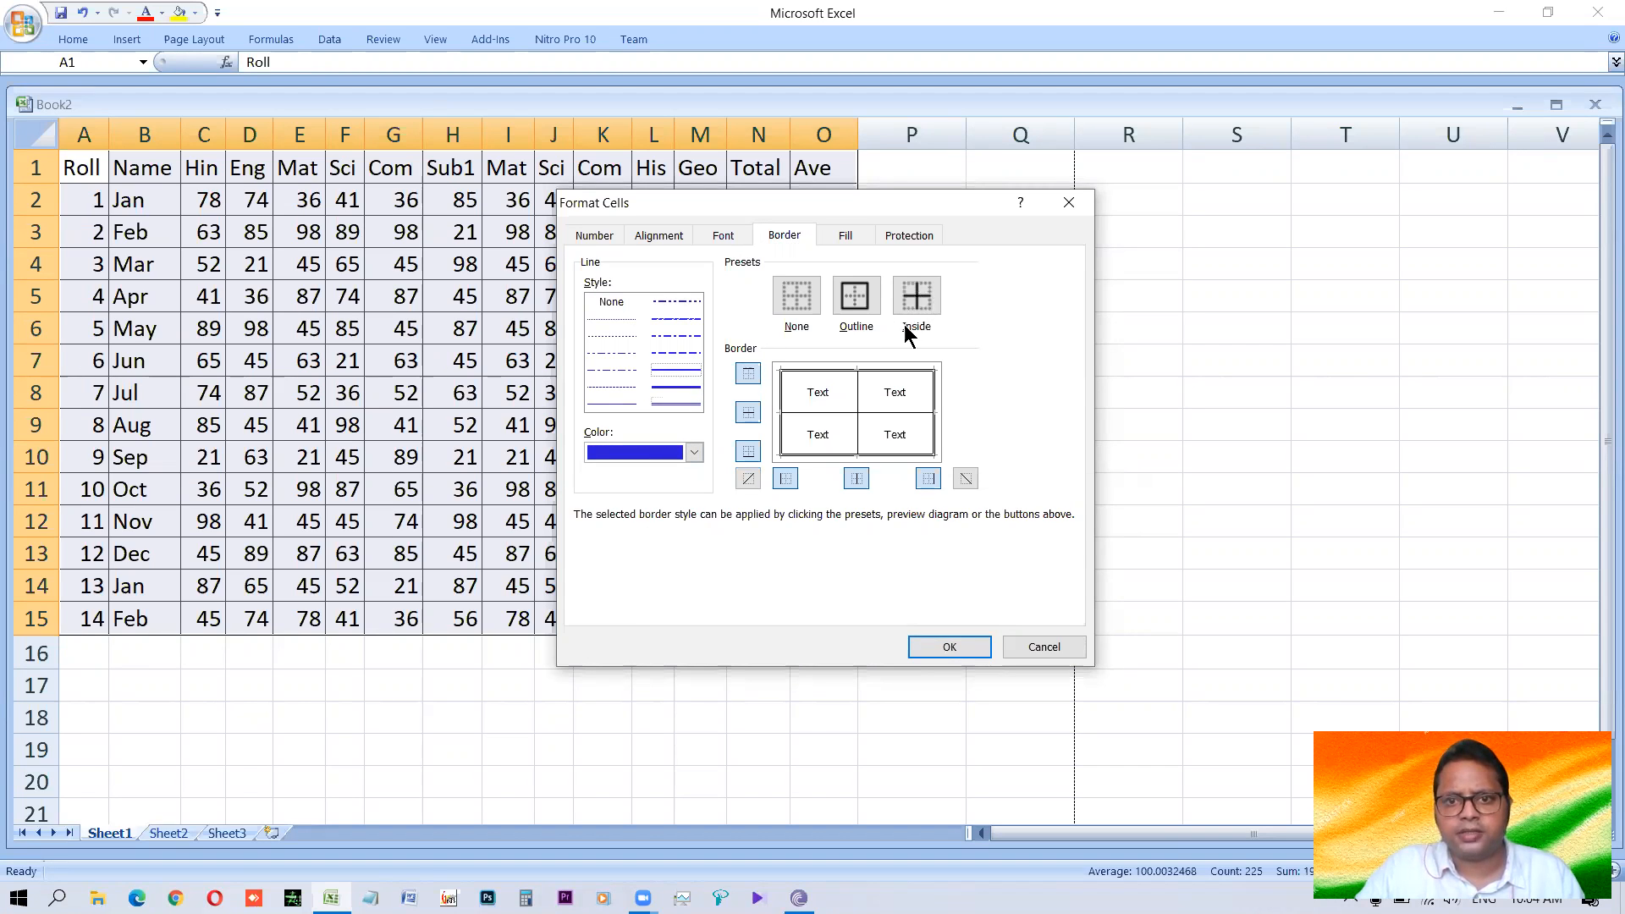
left_click(951, 649)
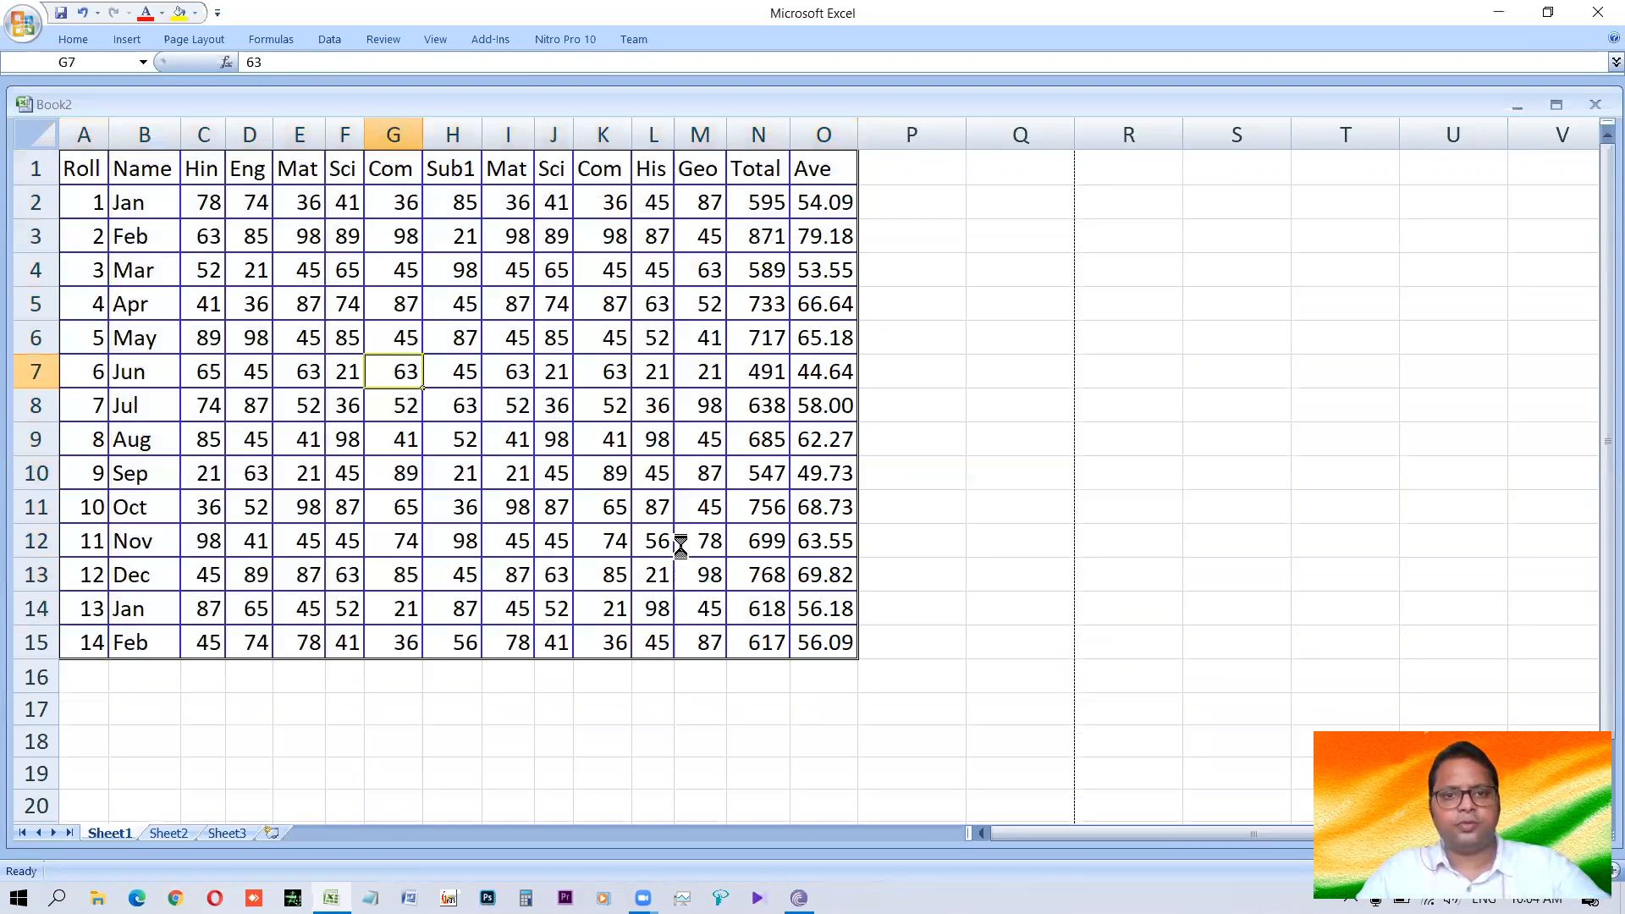
Preview the printout of the bordered table, magnify it to check the blue inside lines, and close the preview.
key("ctrl+F2")
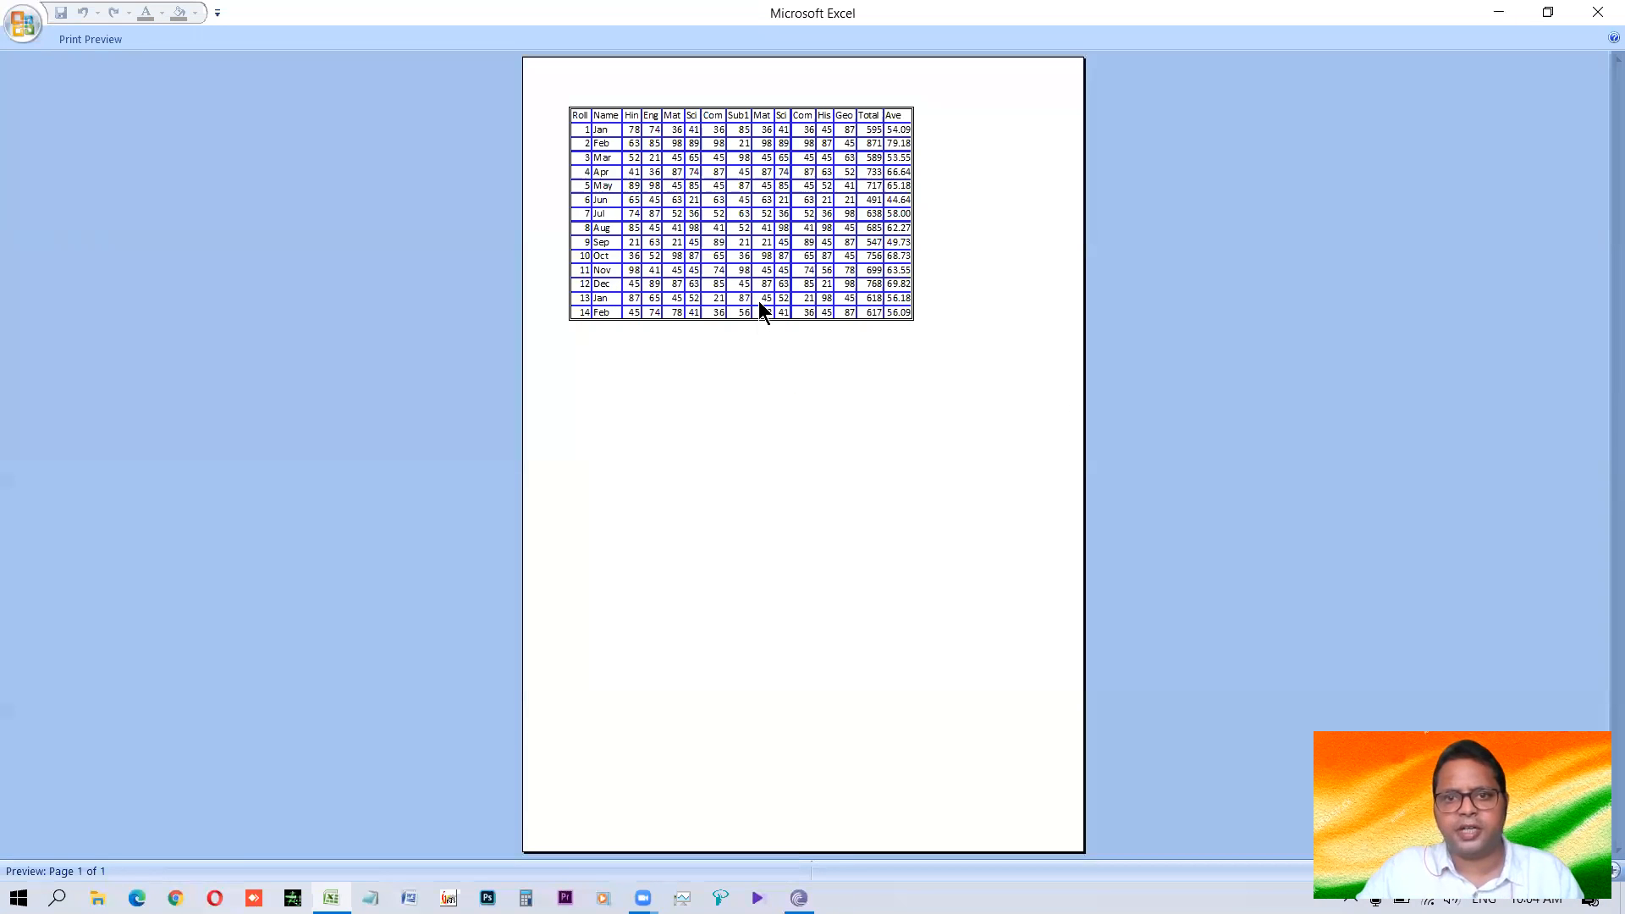
left_click(695, 306)
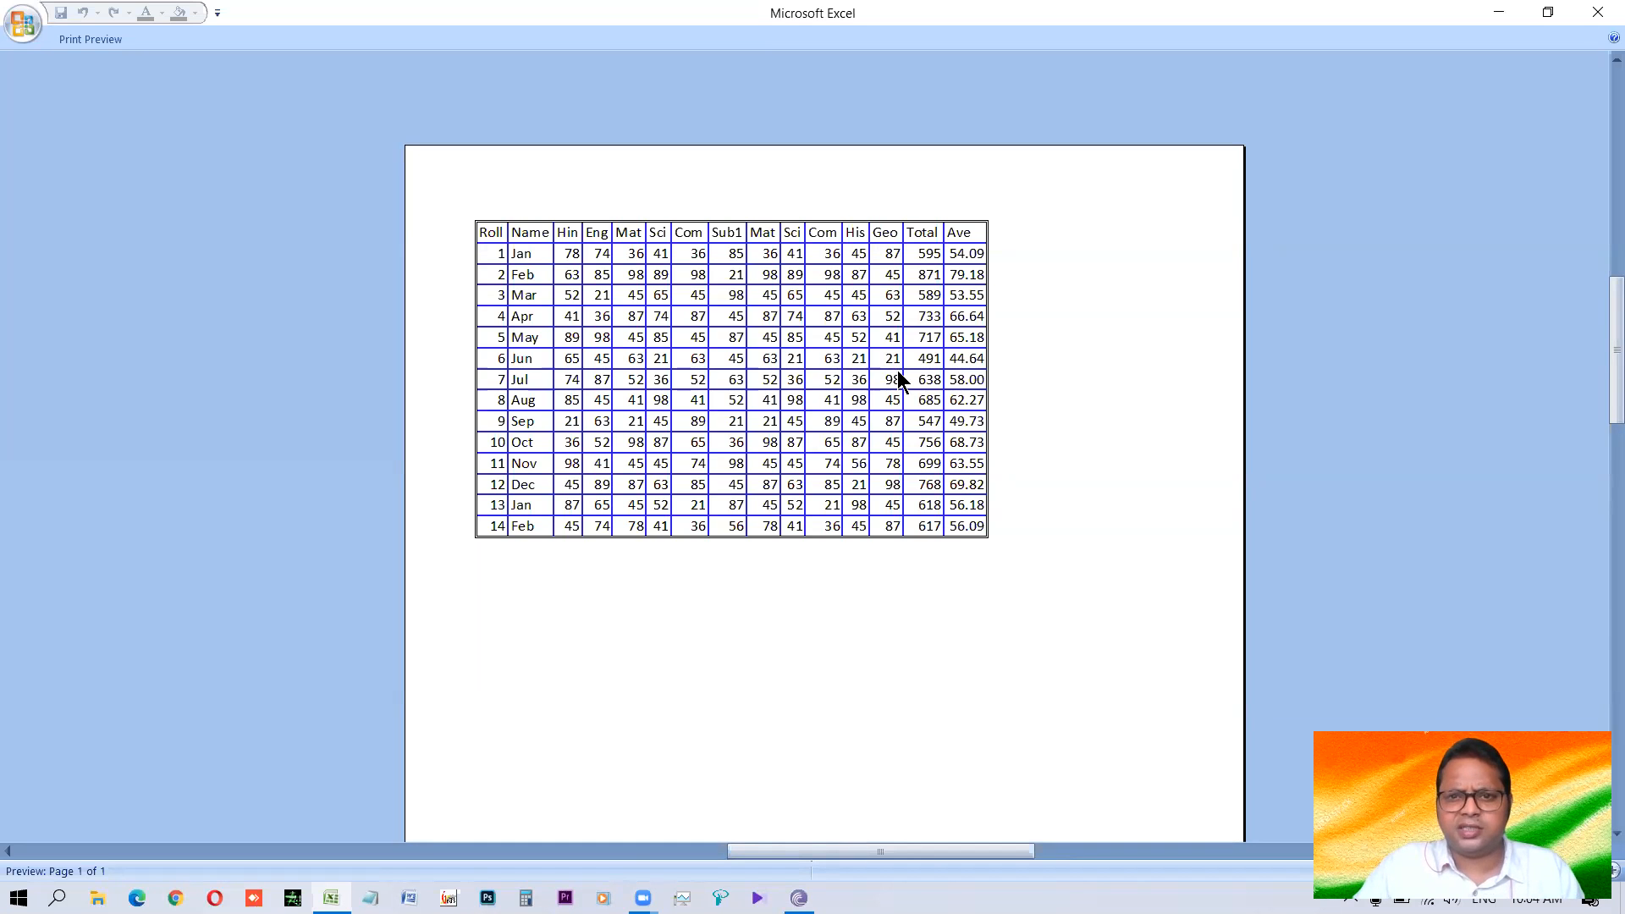
key("Escape")
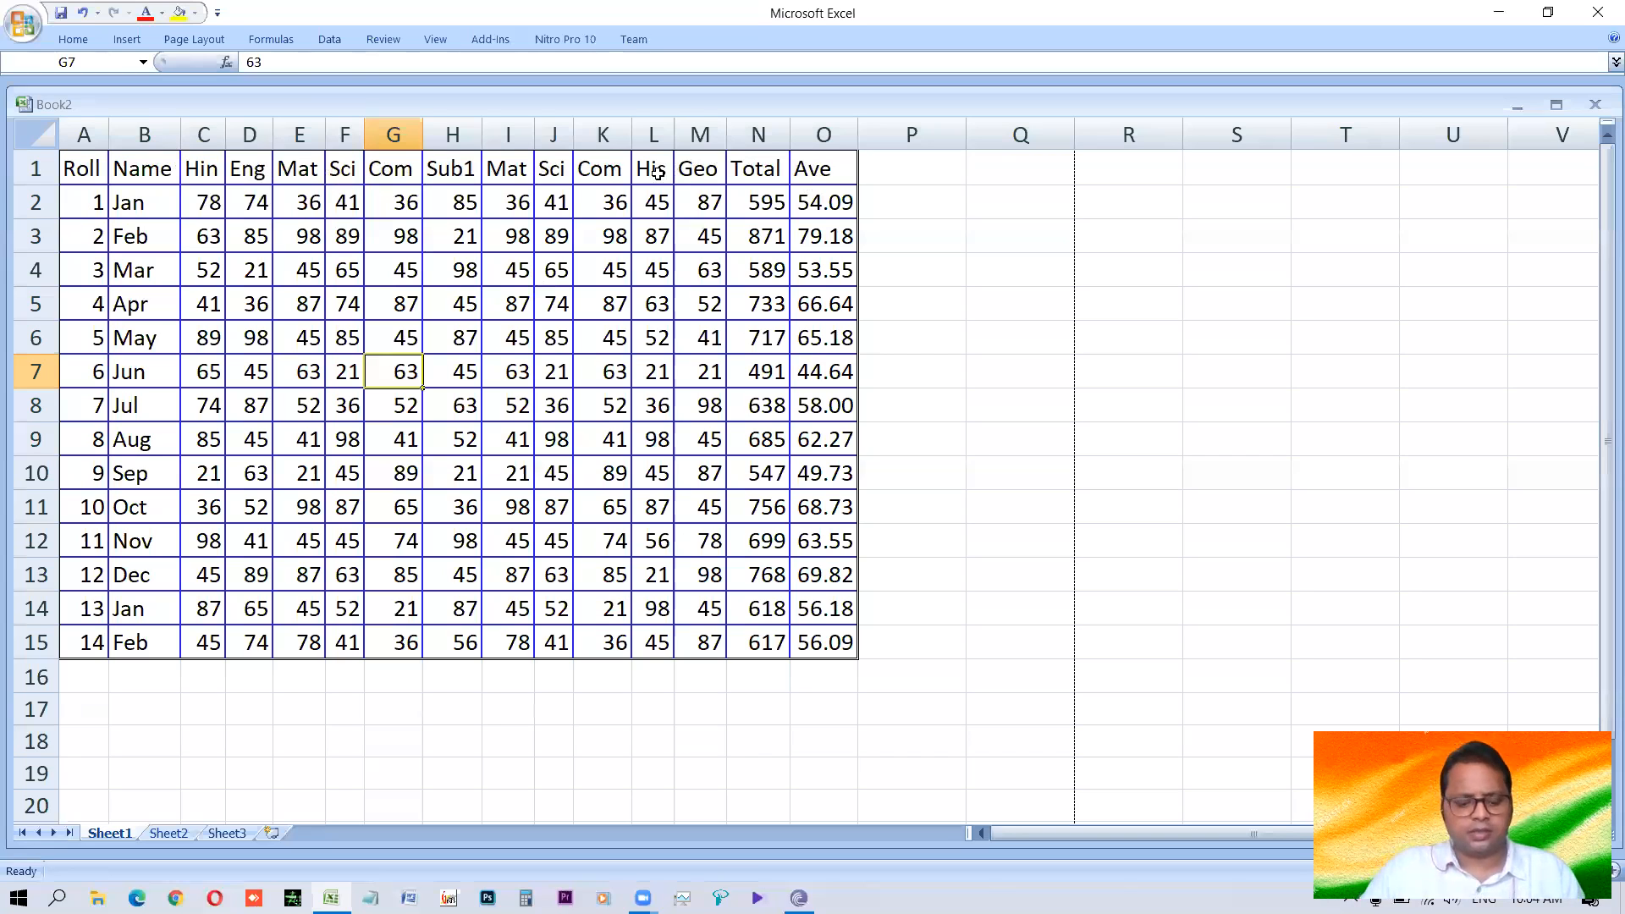
Set the width of columns C to O, from Hin to Ave, to 8.
key("ctrl+z")
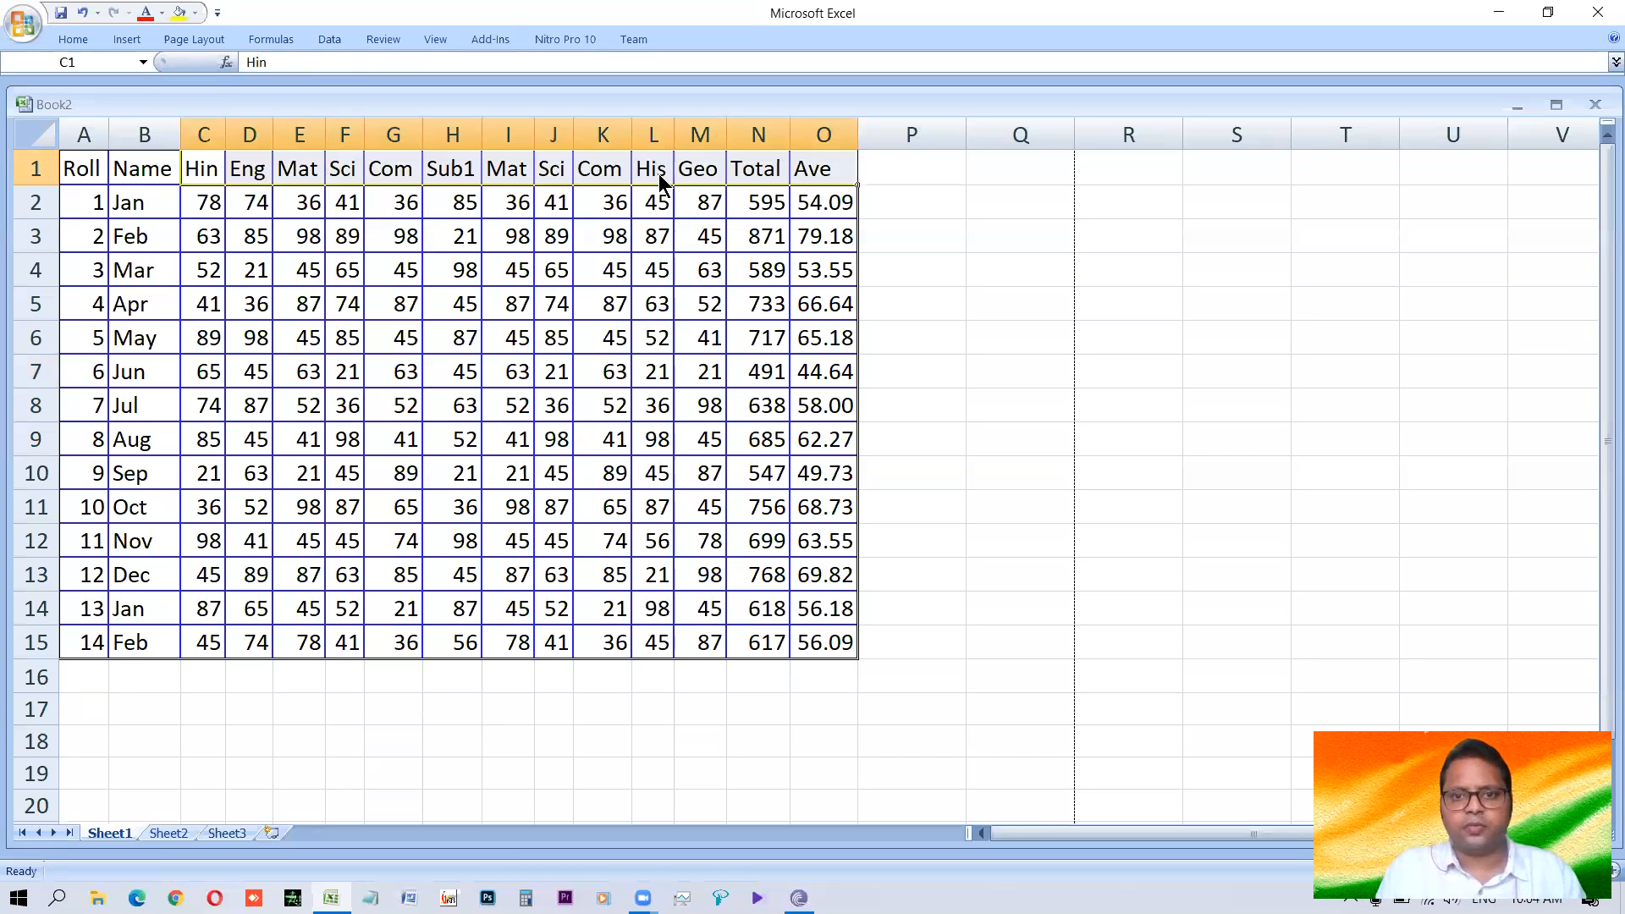
key("alt+o")
key("c")
key("w")
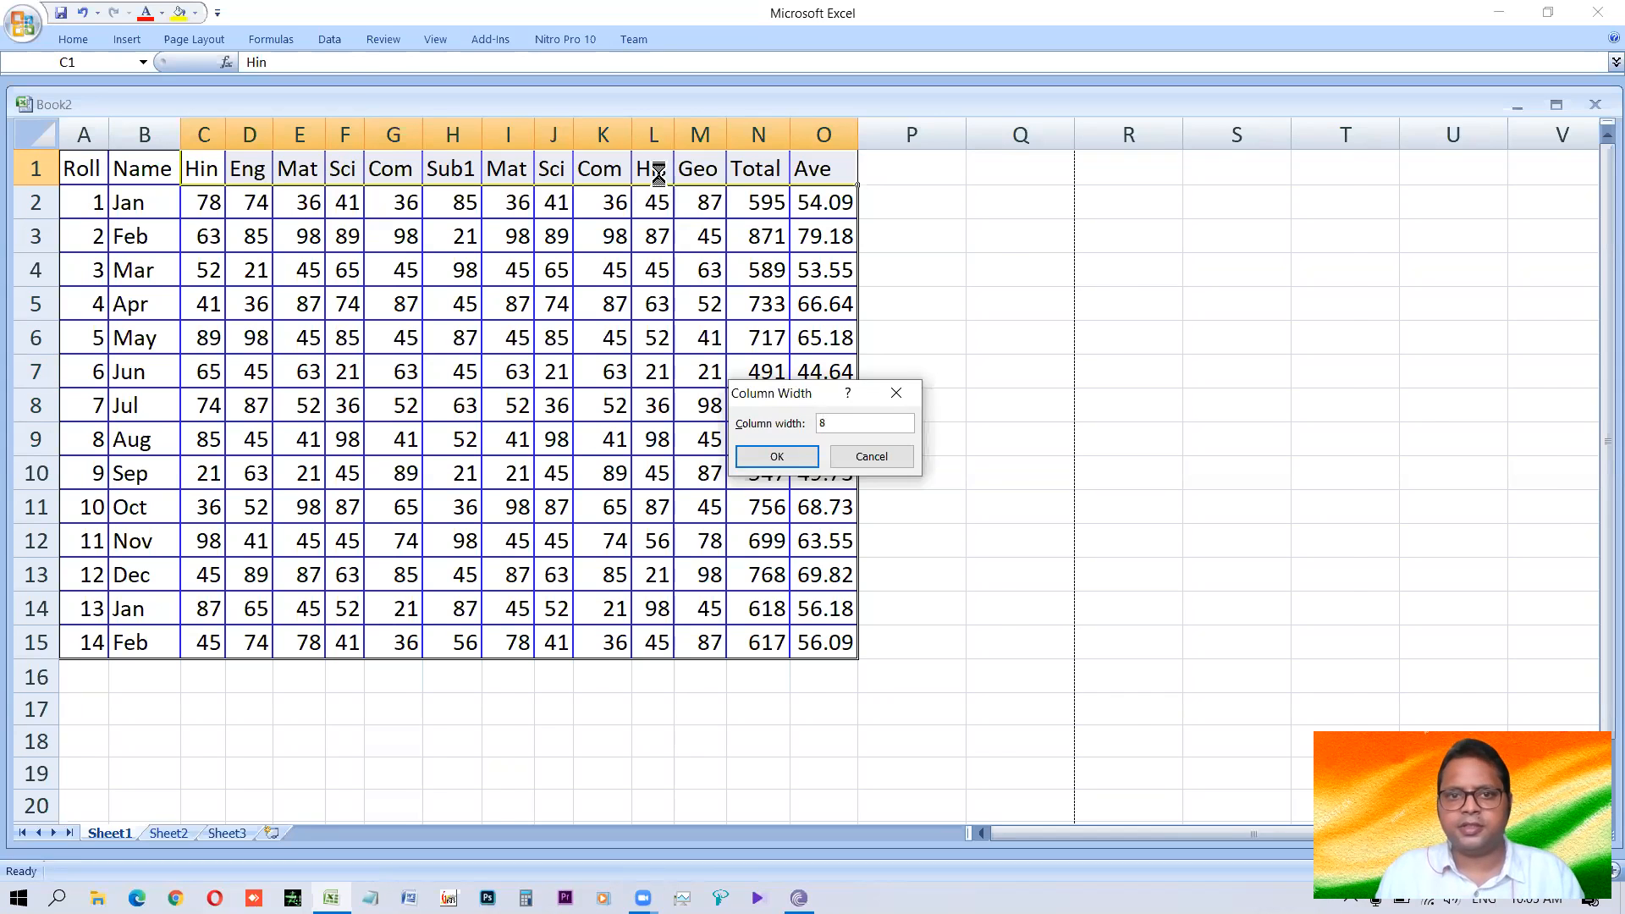
key("Return")
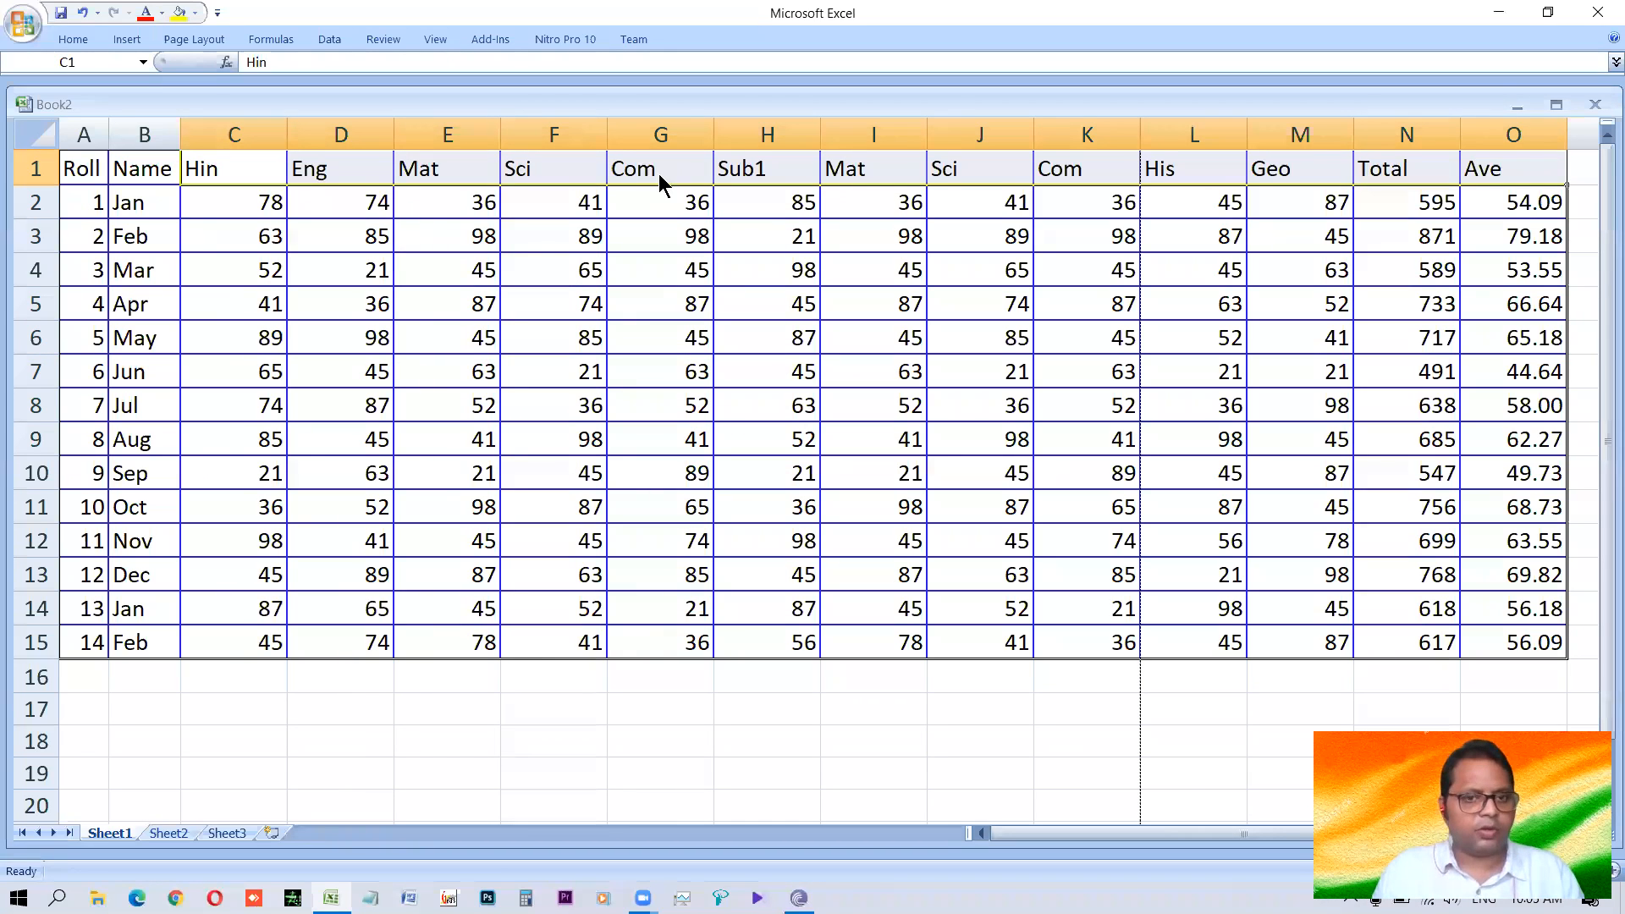
Reduce the width of columns C to O to 4.
key("alt+h")
type("ow")
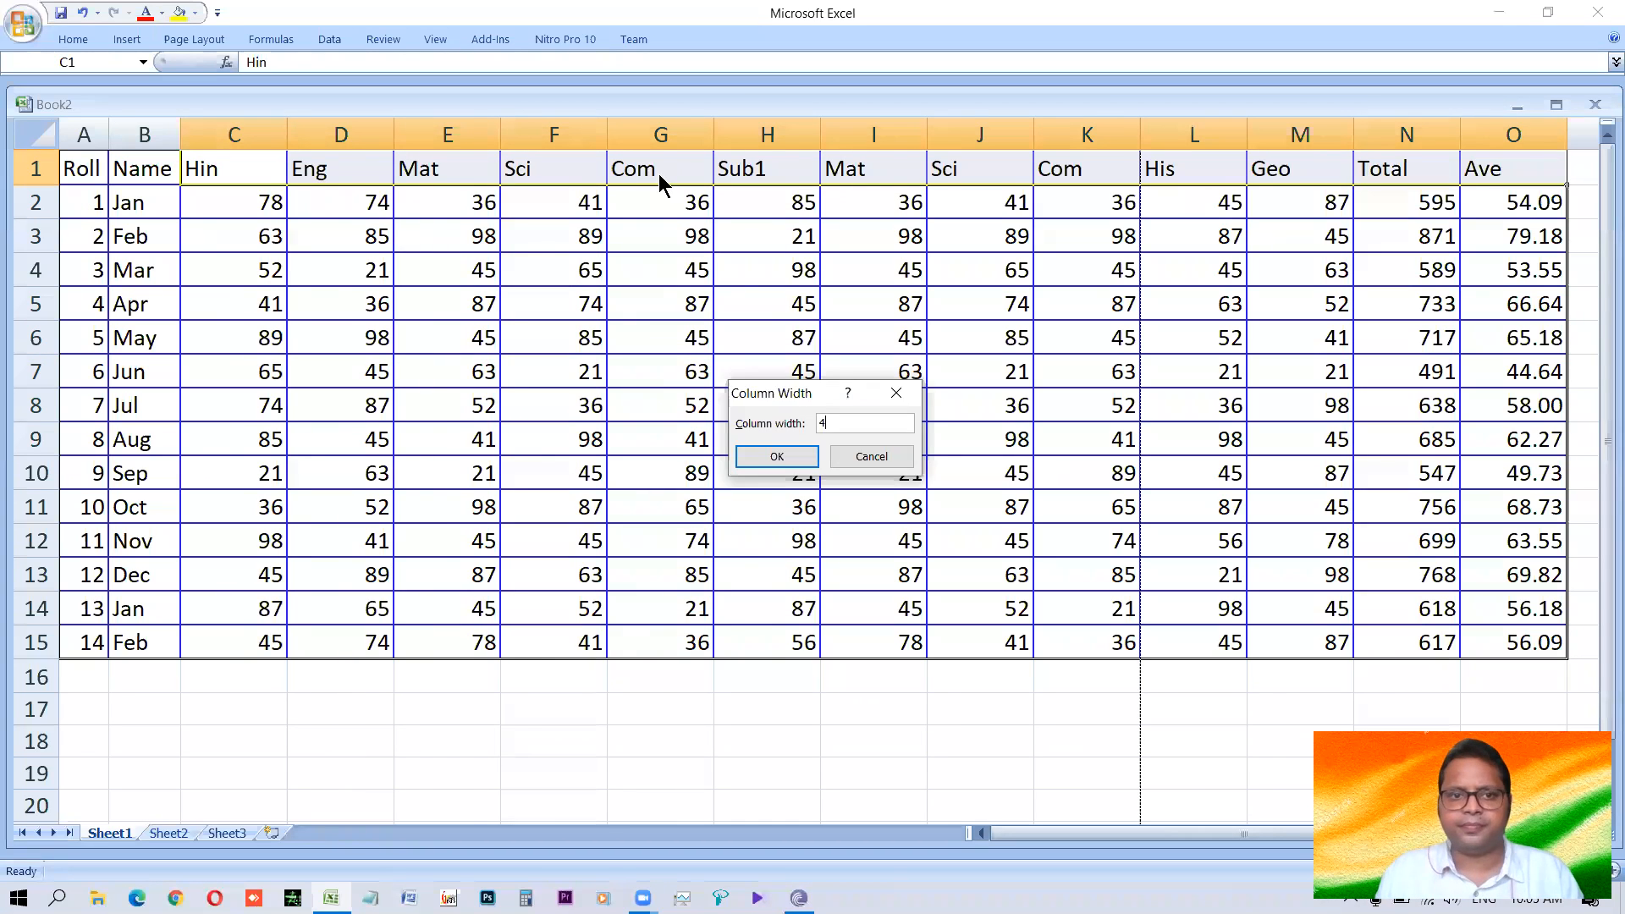
type("4")
key("Return")
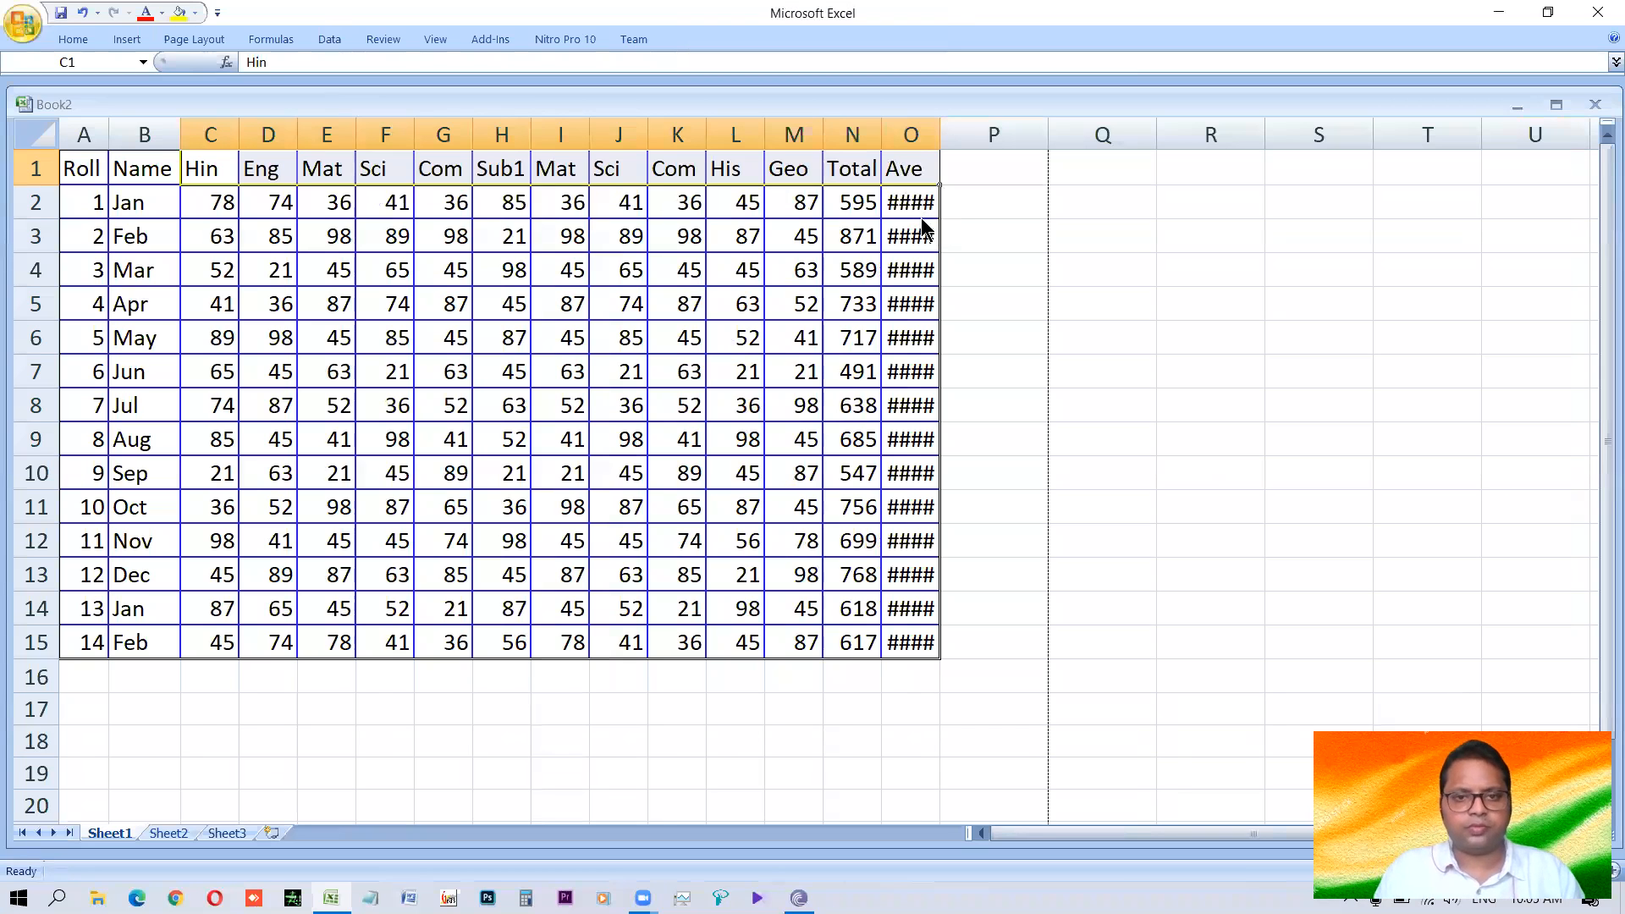
Set the width of columns C to O, from Hin to Ave, to 5.
key("alt+o")
type("cw")
type("5")
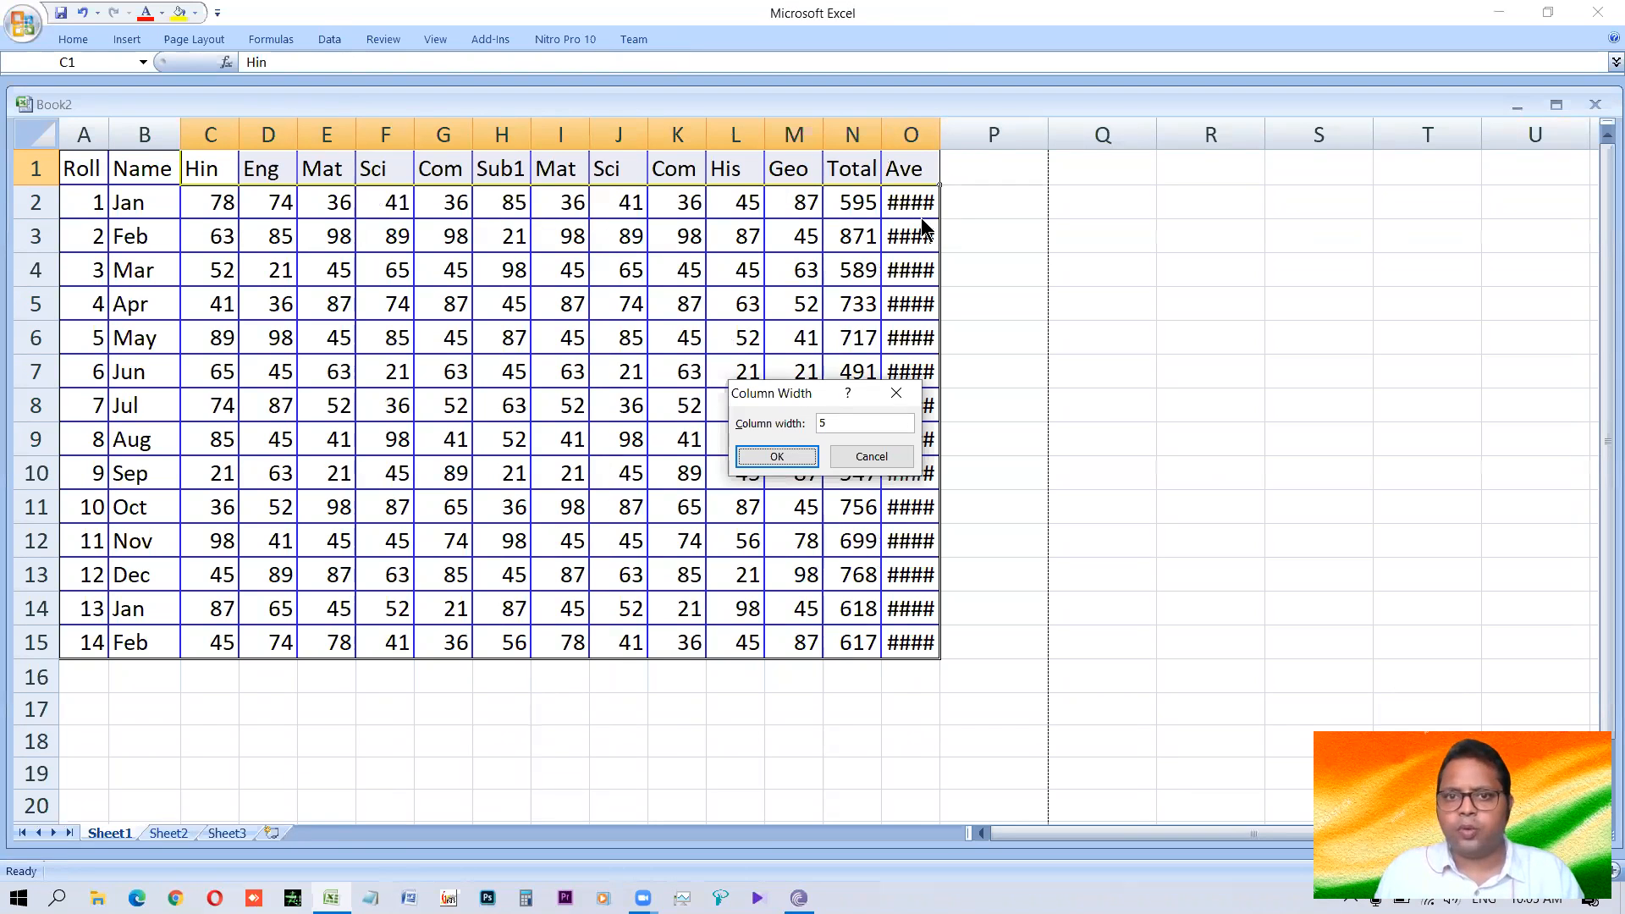
key("Return")
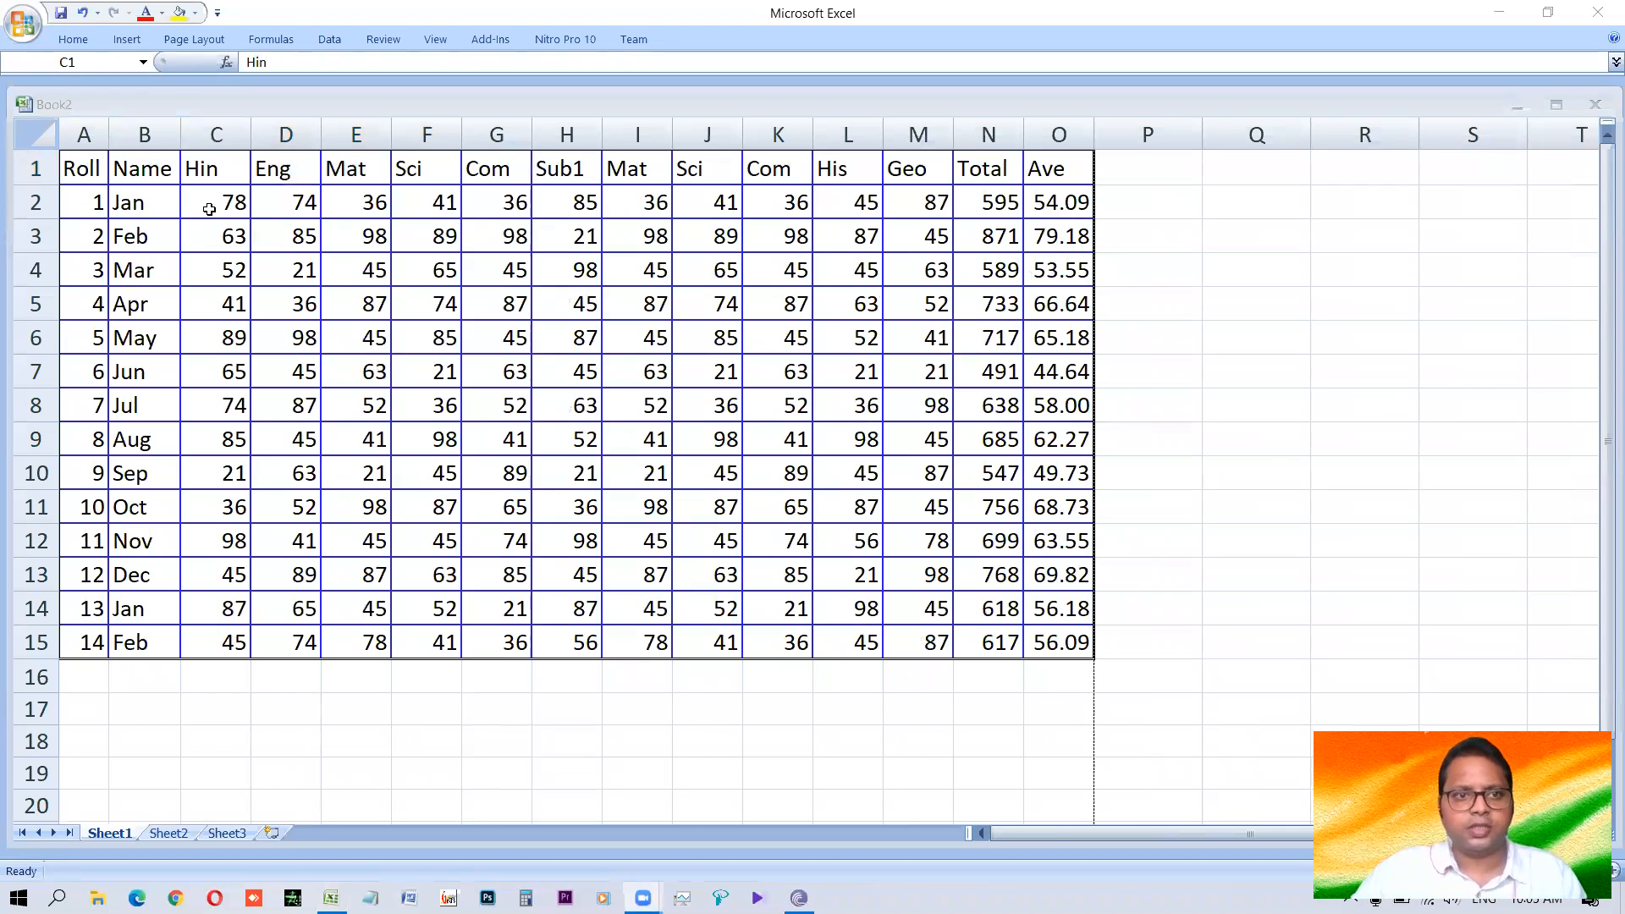
left_click(263, 210)
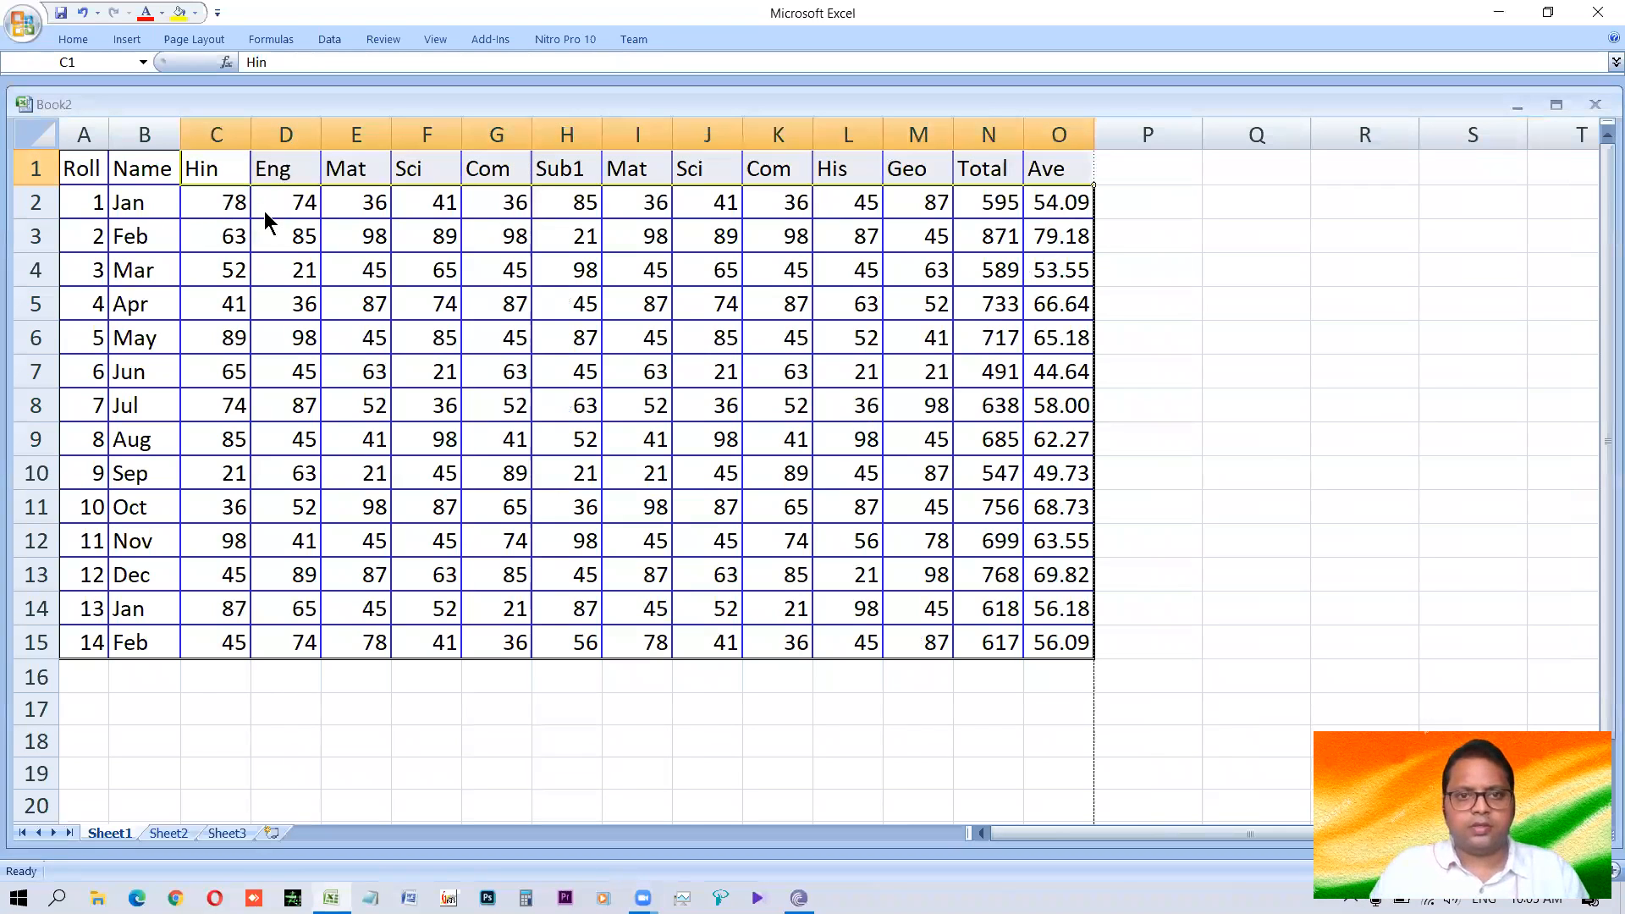
key("alt+o")
key("r")
key("e")
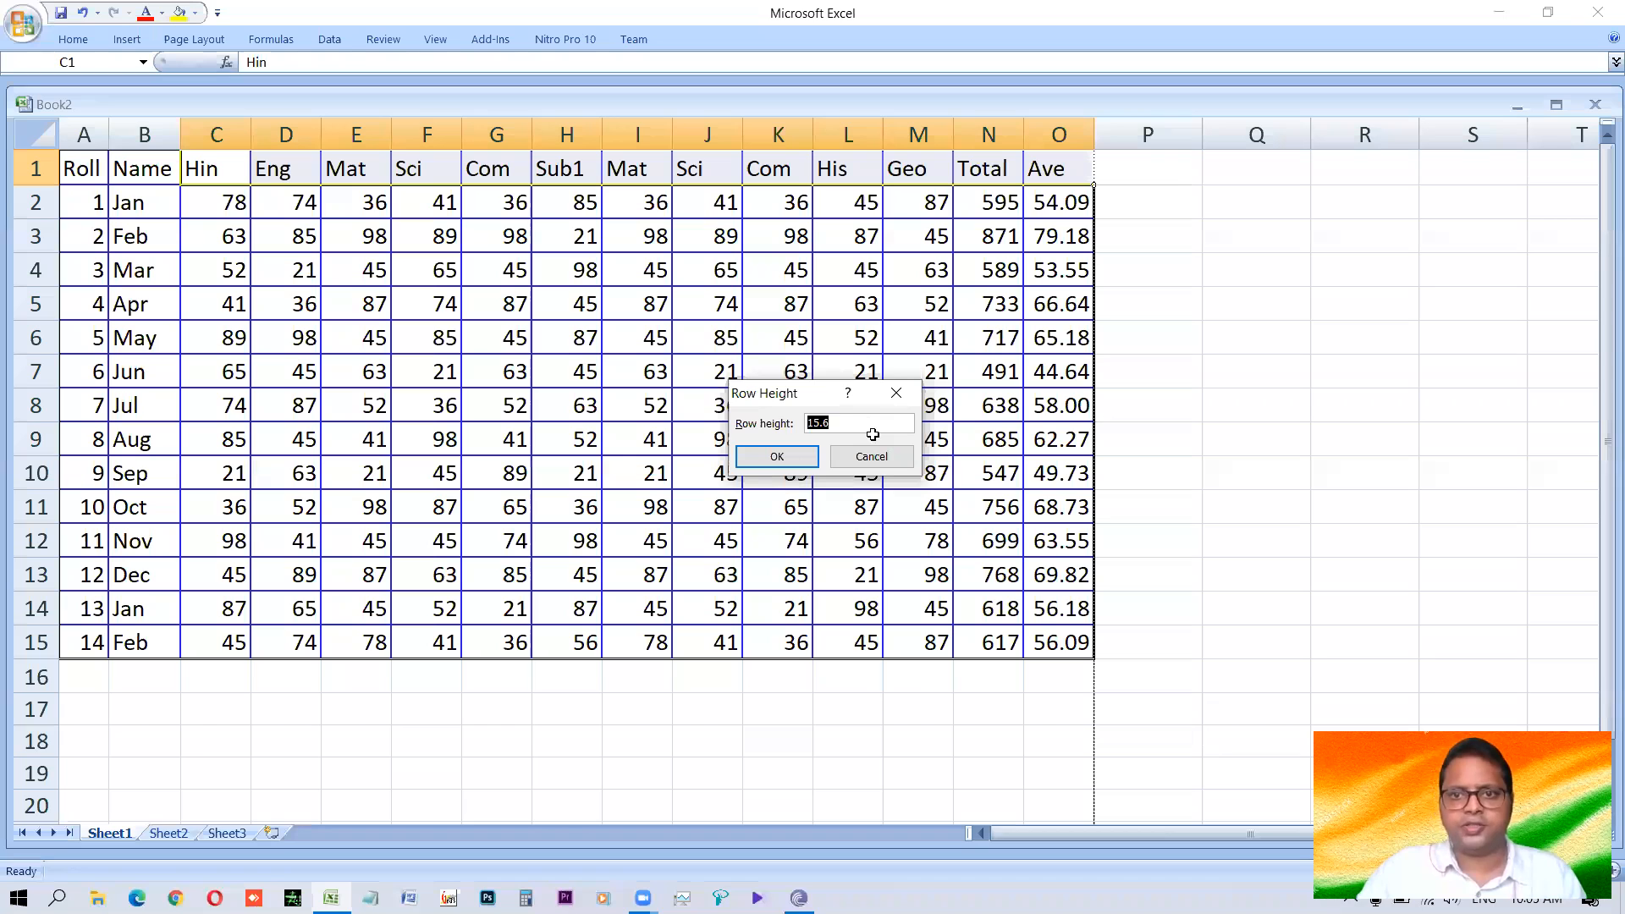
key("Escape")
Deselect the header cells, preview how the table with equal-width mark columns prints, and close the preview.
left_click(83, 176)
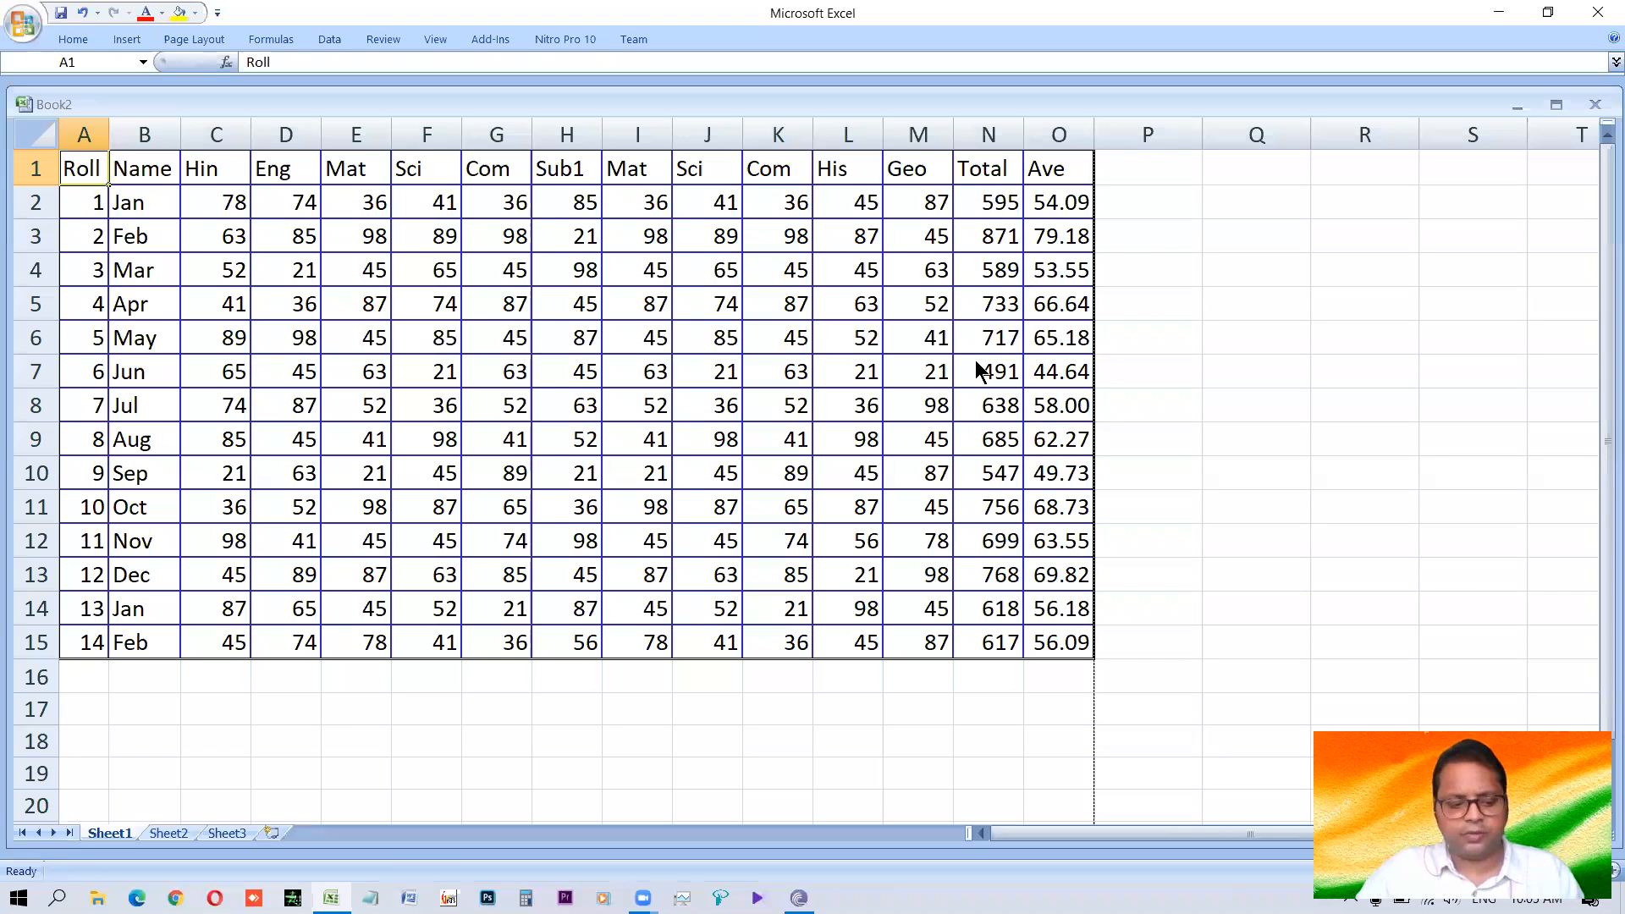
key("ctrl+F2")
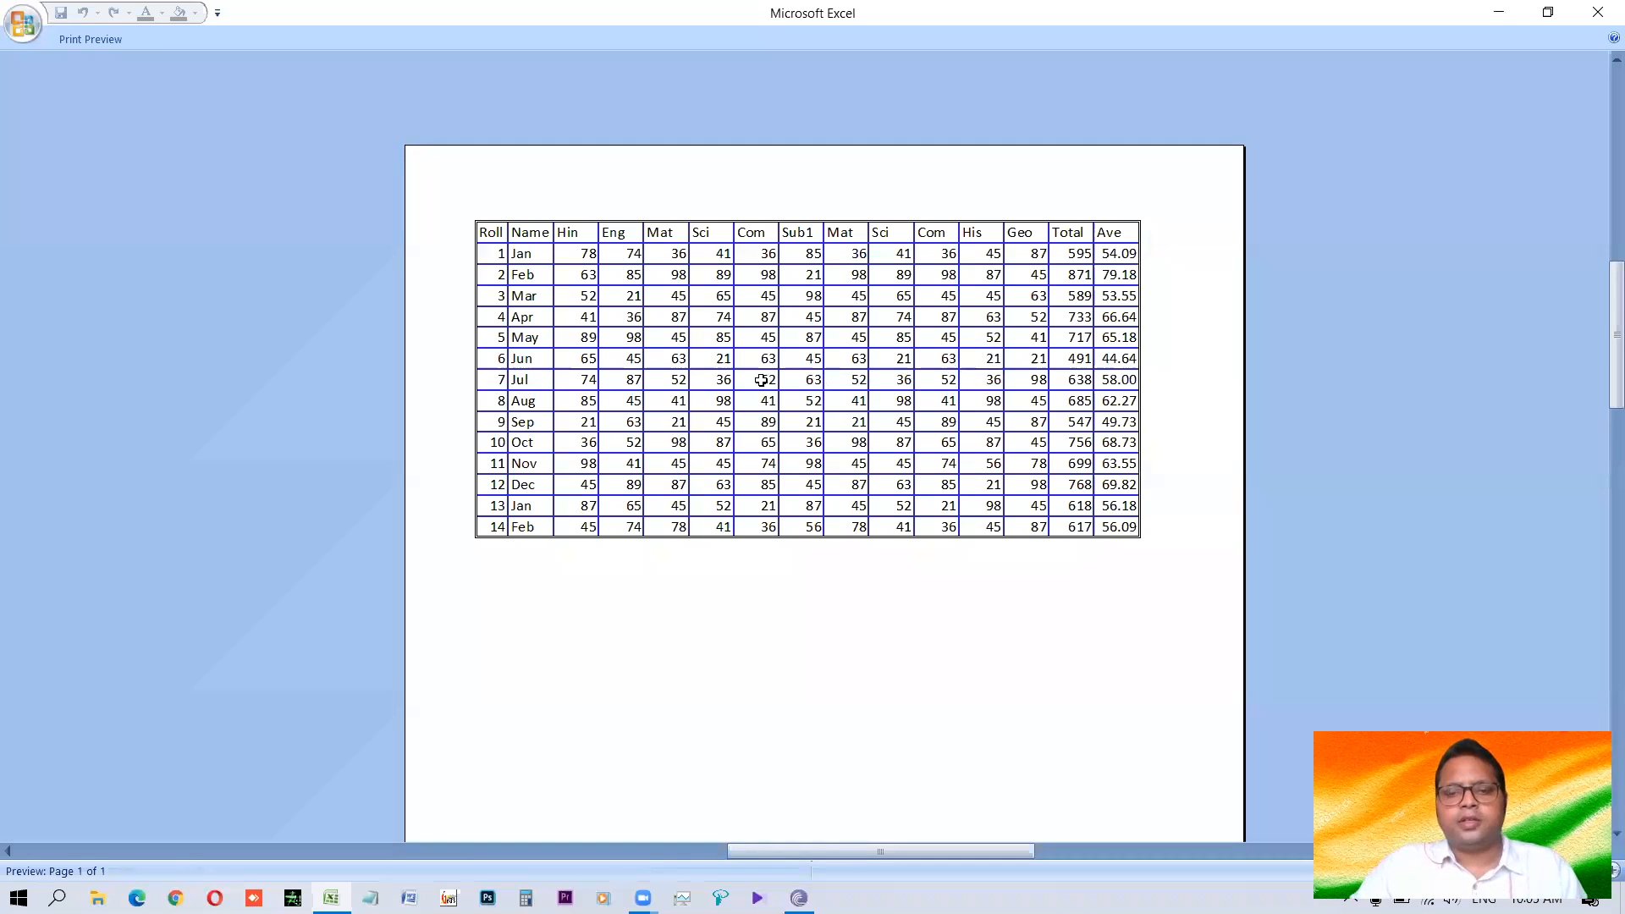
key("Escape")
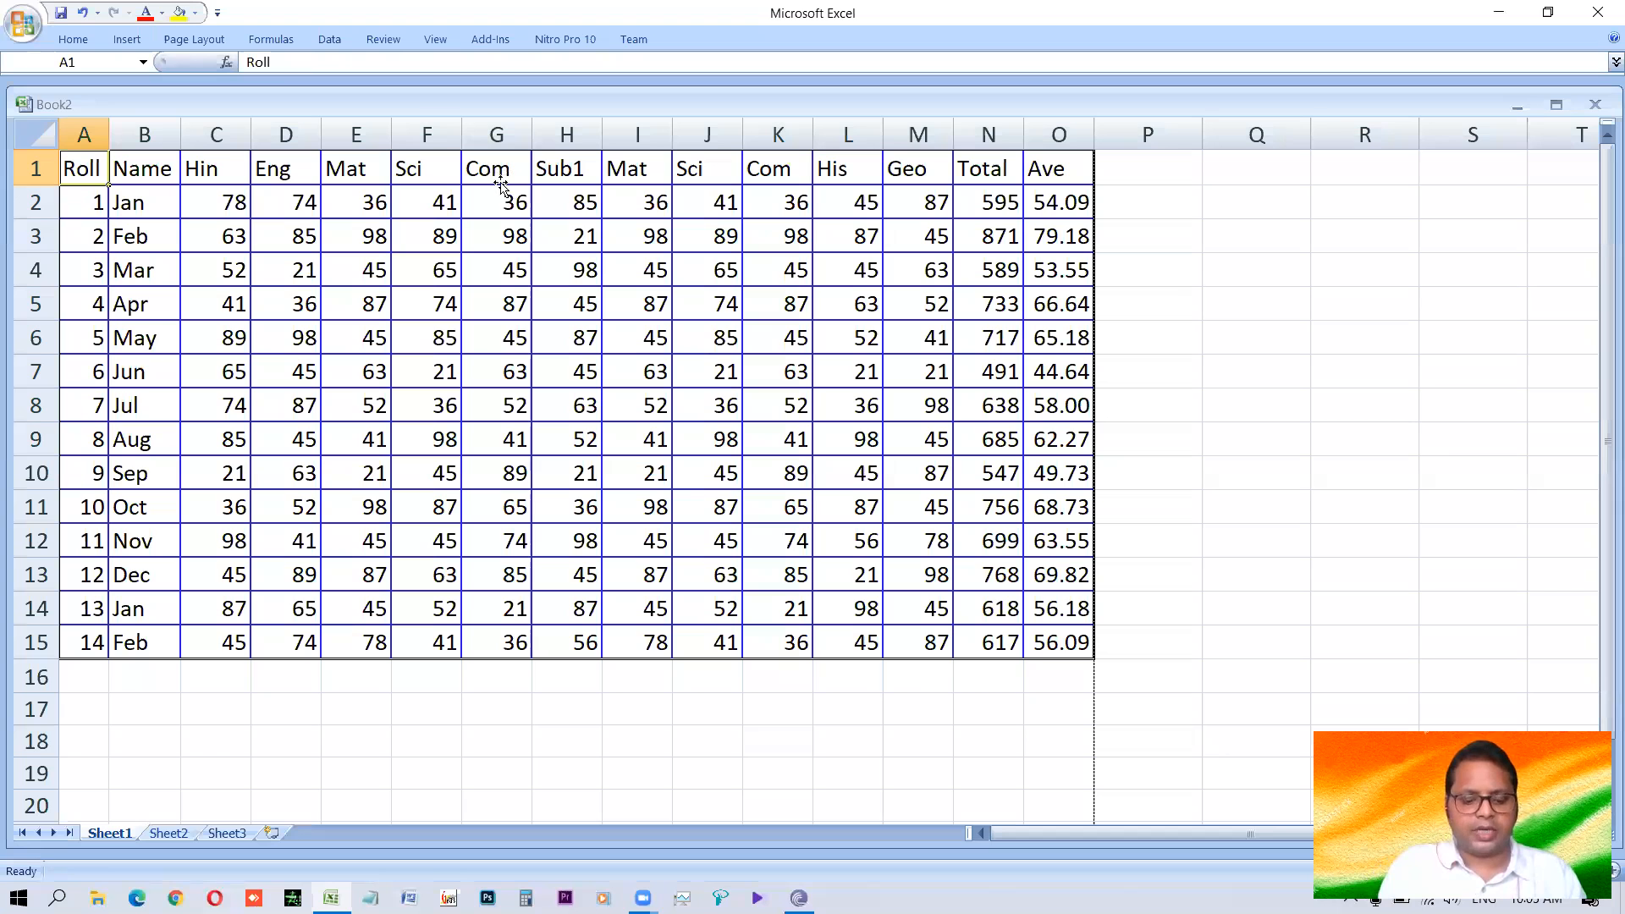
Insert six blank columns before the first Com column, in columns G to L.
key("ctrl+z")
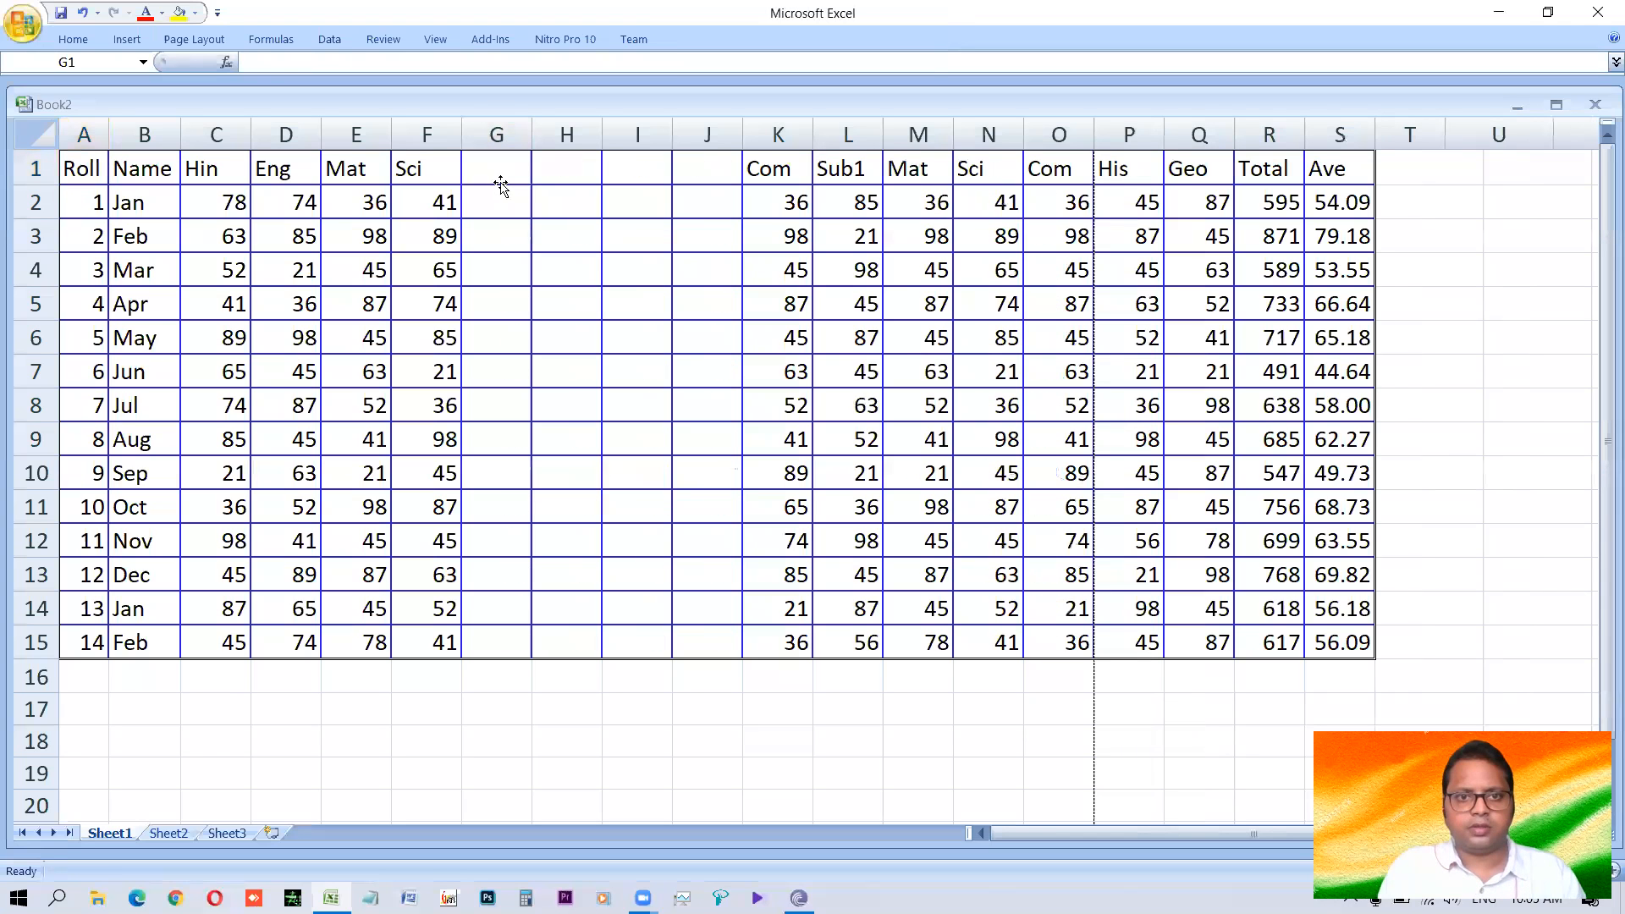
key("F4")
key("F4")
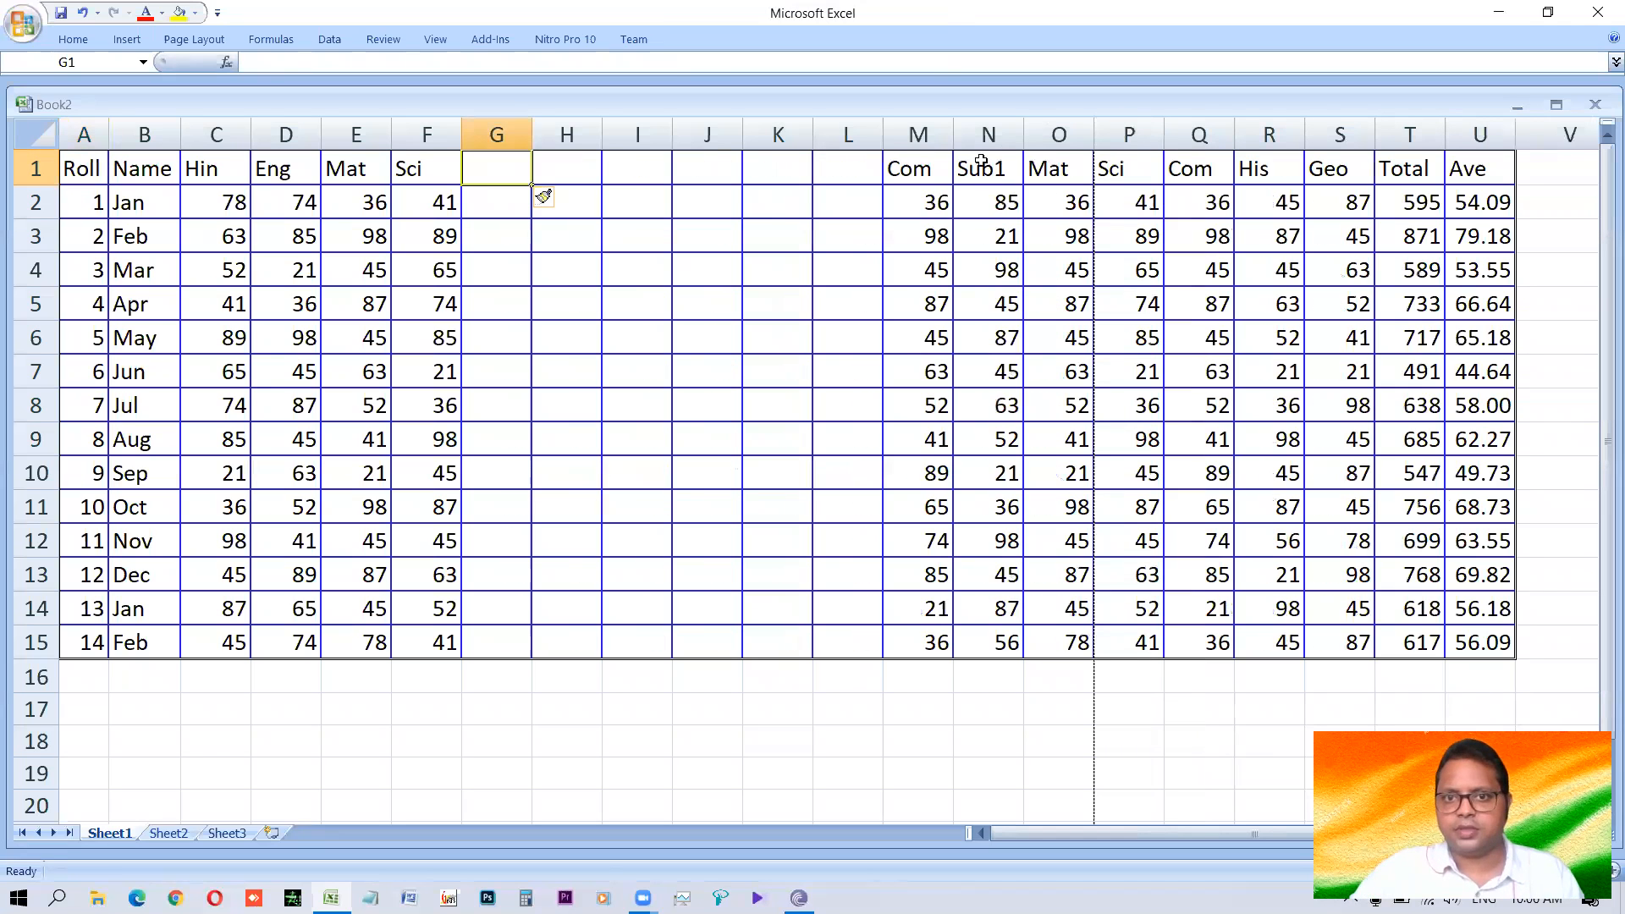
Copy the marks from Com to His in M1:R15 into the blank columns starting at G1.
left_click_drag(919, 169, 1236, 620)
key("ctrl+c")
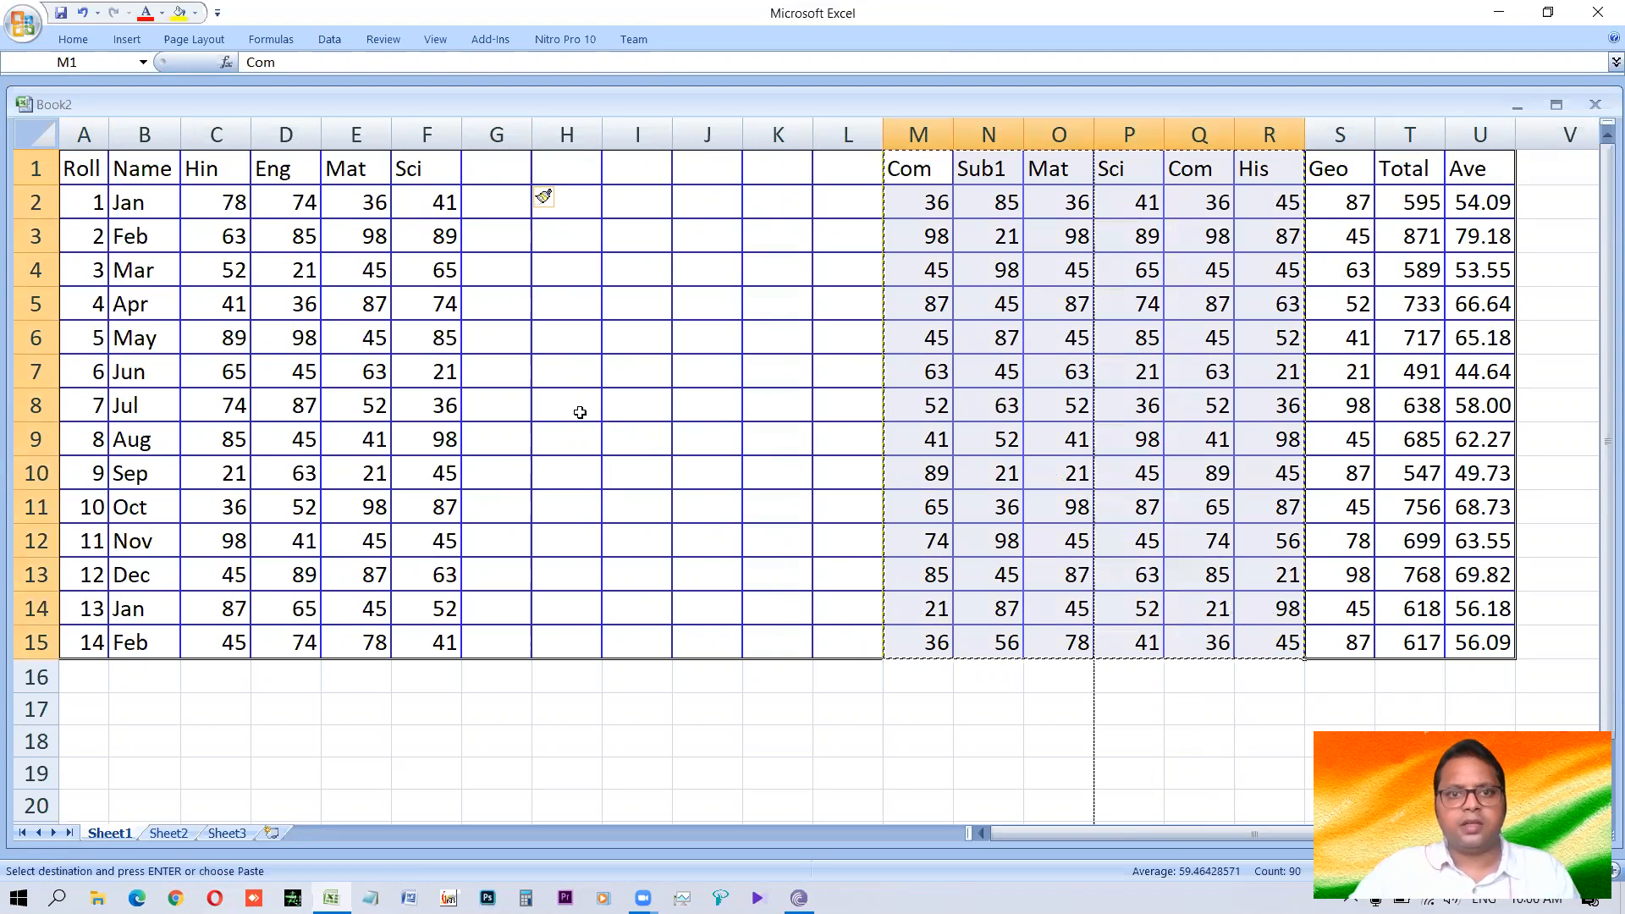
left_click(497, 176)
key("ctrl+v")
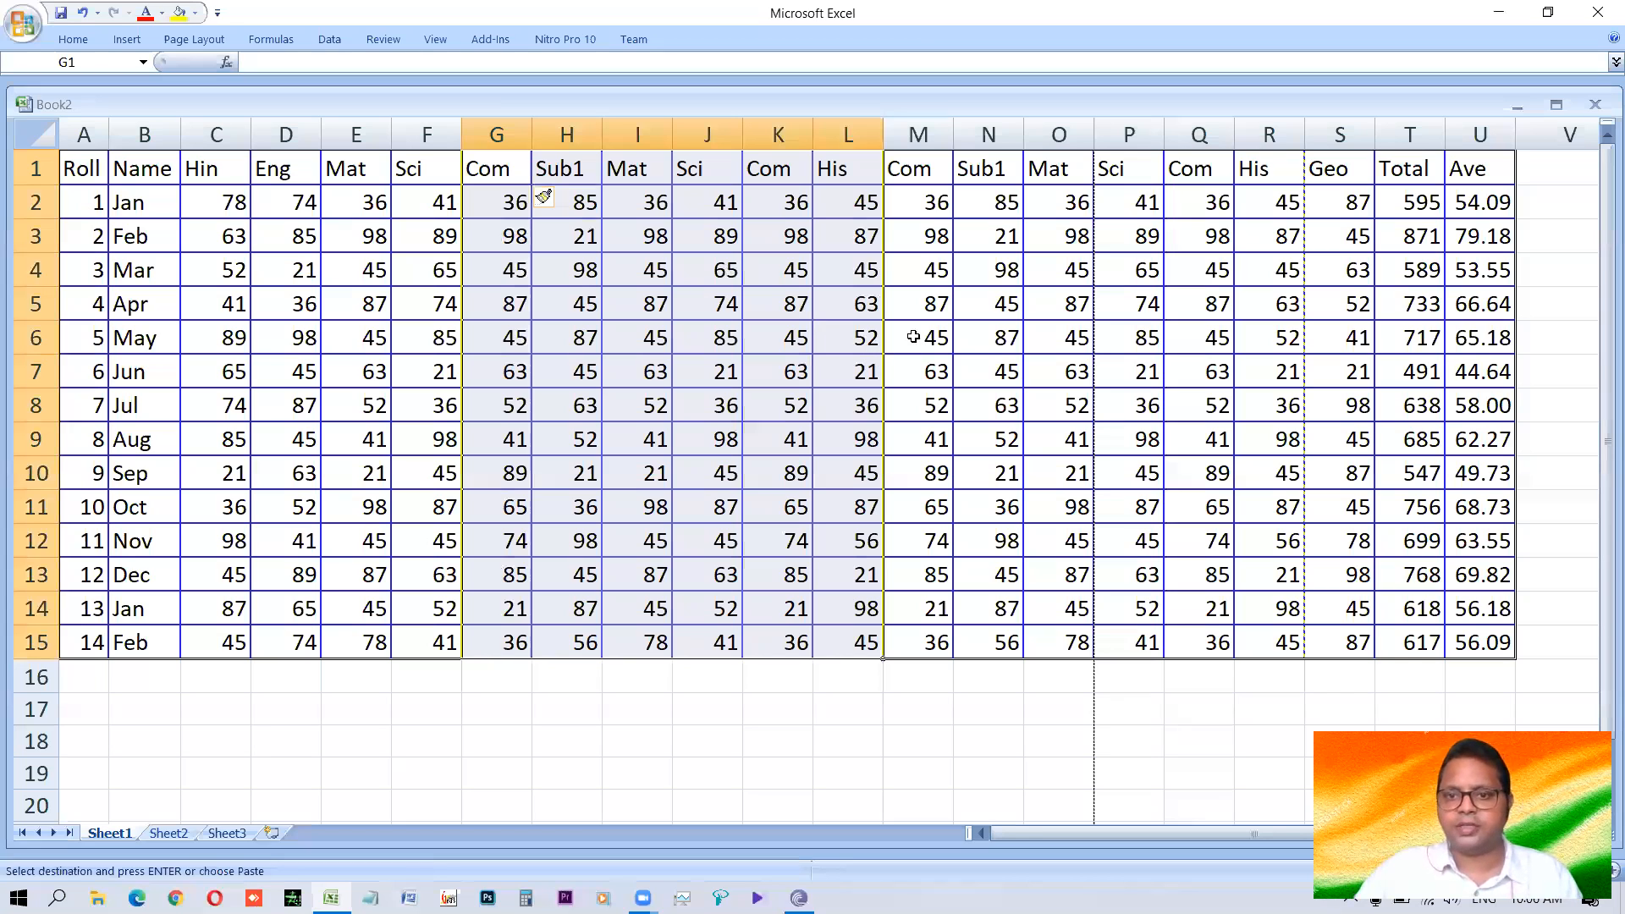
left_click(865, 338)
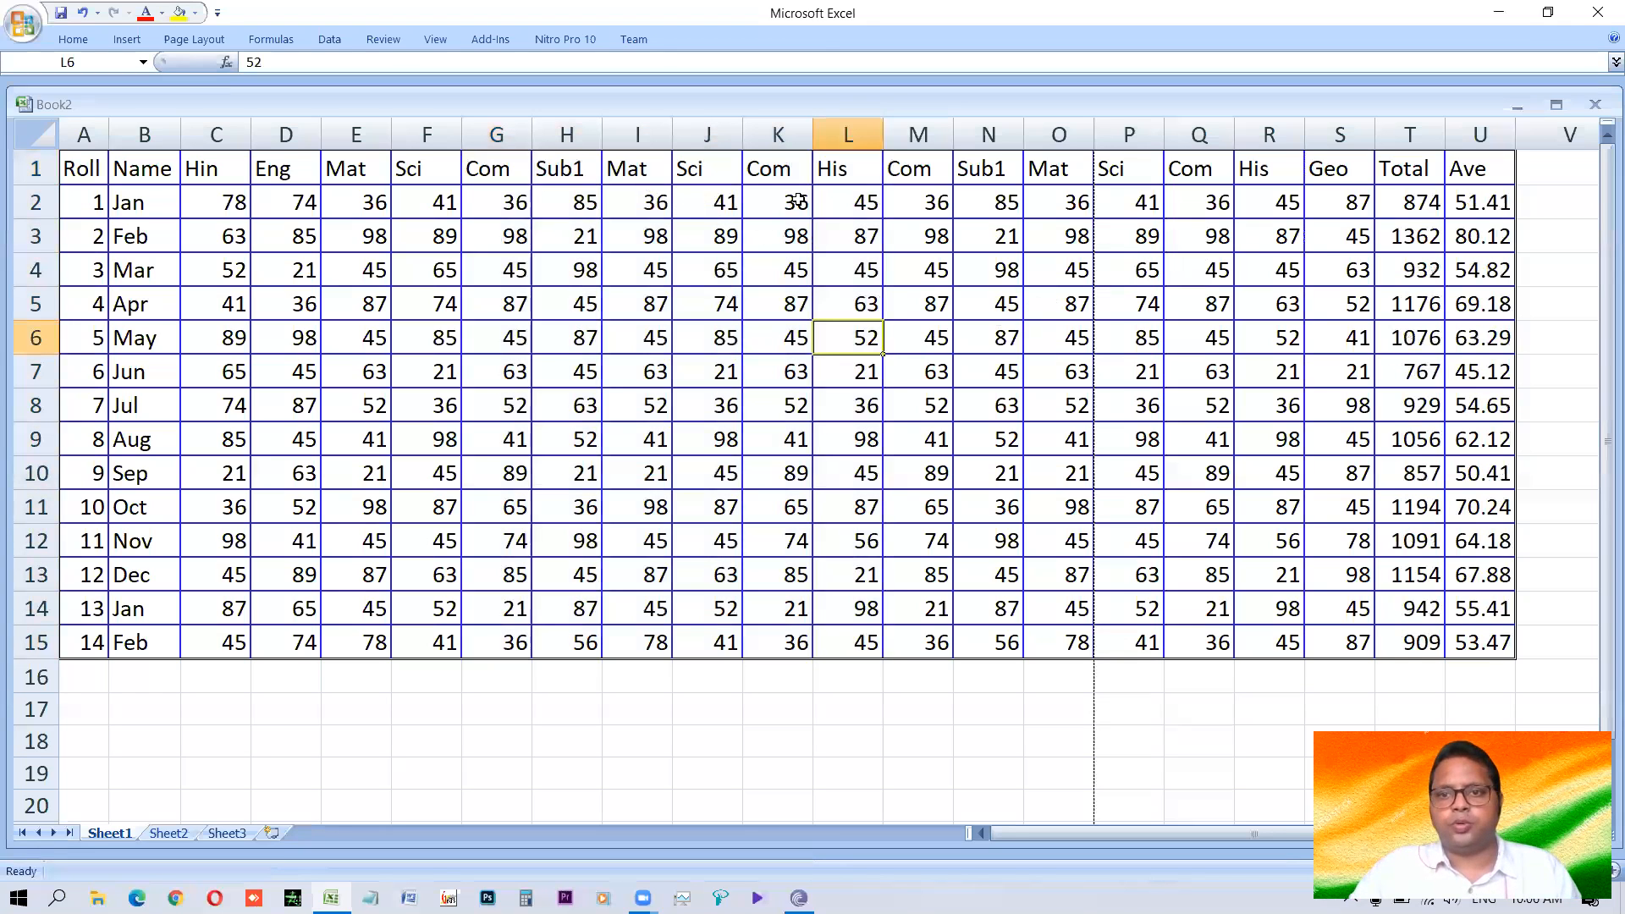
Open the Total formula in T2 to check its summed range, leave it unedited, and return to the start of row 2.
double_click(1425, 208)
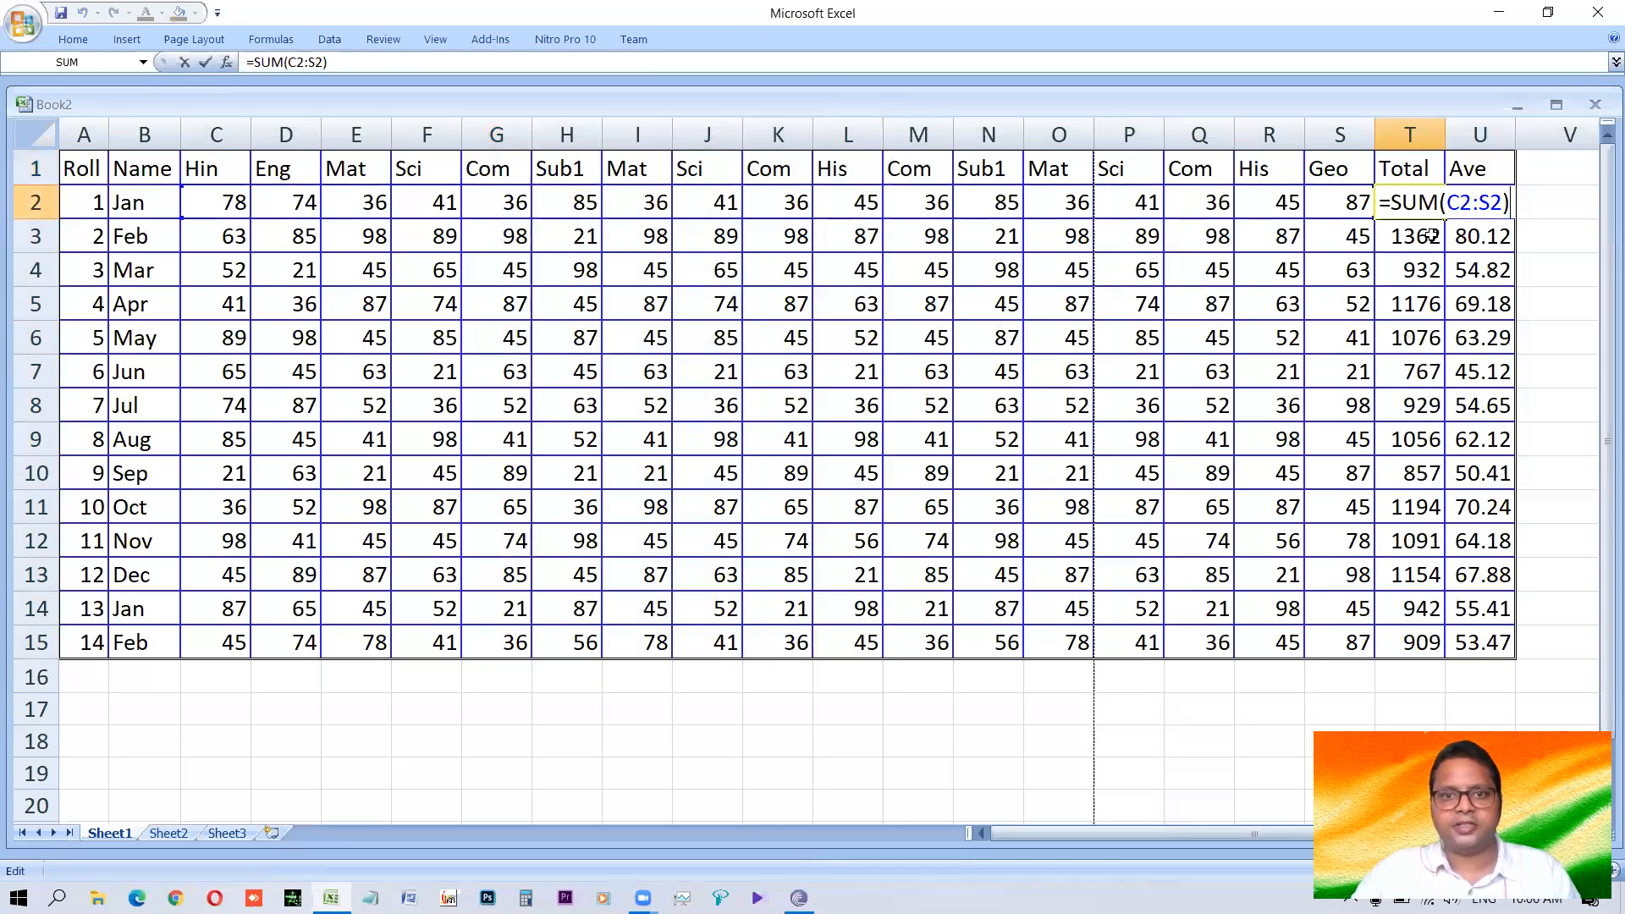
left_click(1007, 95)
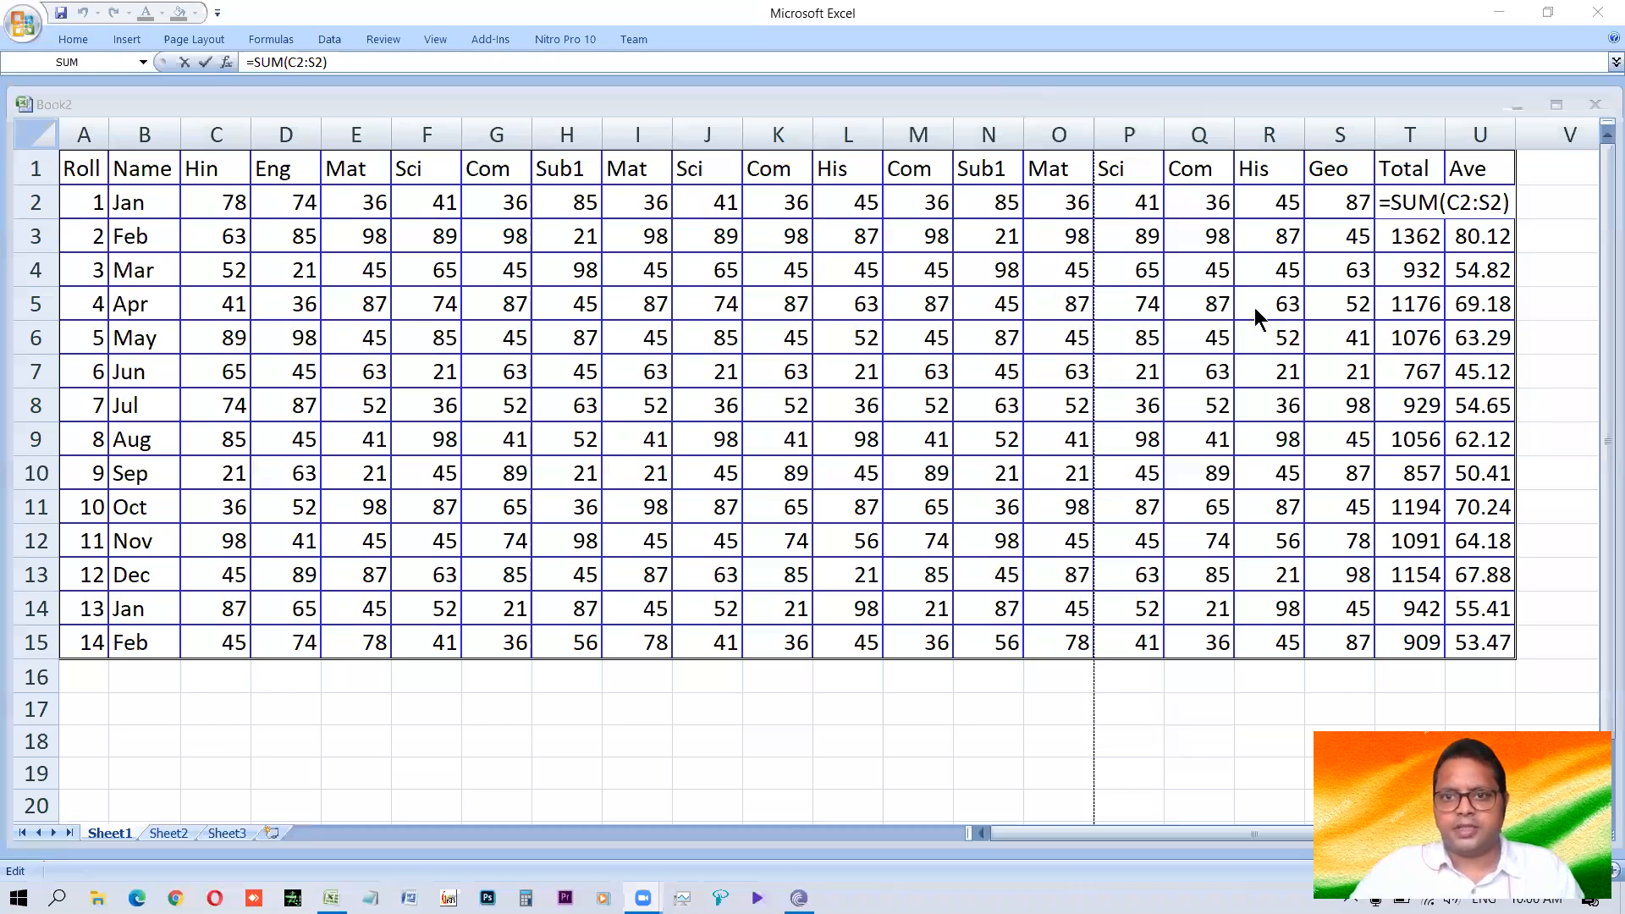
key("shift+Tab")
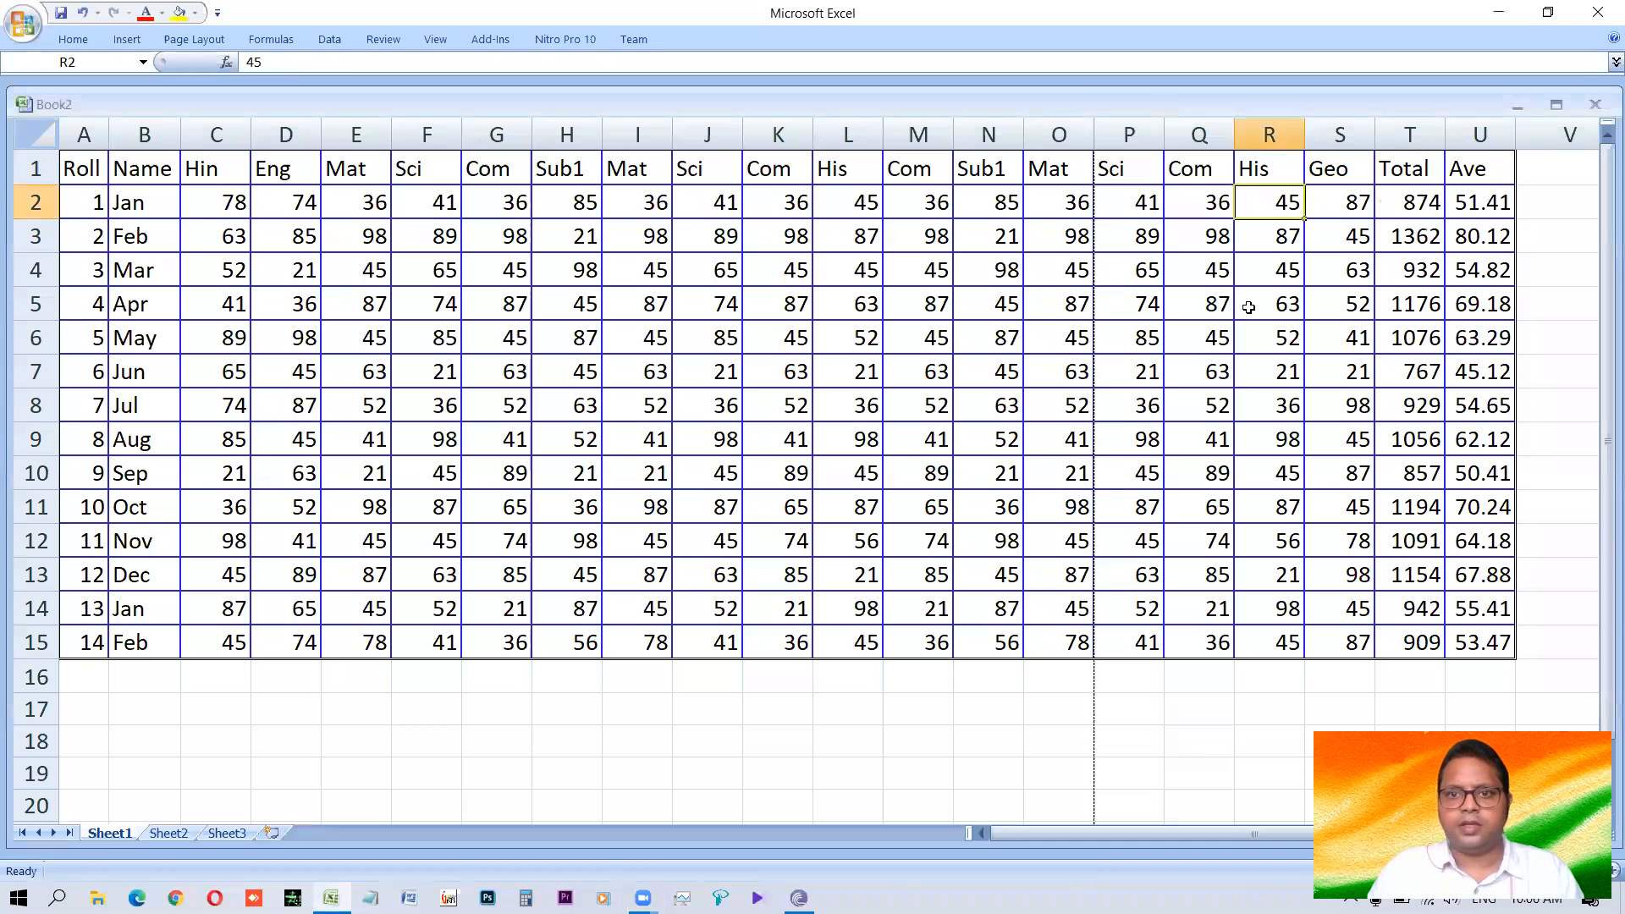
key("Left")
key("Left")
key("Left")
key("Left")
key("Left")
key("Left")
key("Left")
key("Left")
key("Left")
key("Left")
key("Left")
key("Left")
key("Left")
key("Left")
key("Left")
key("Left")
key("Left")
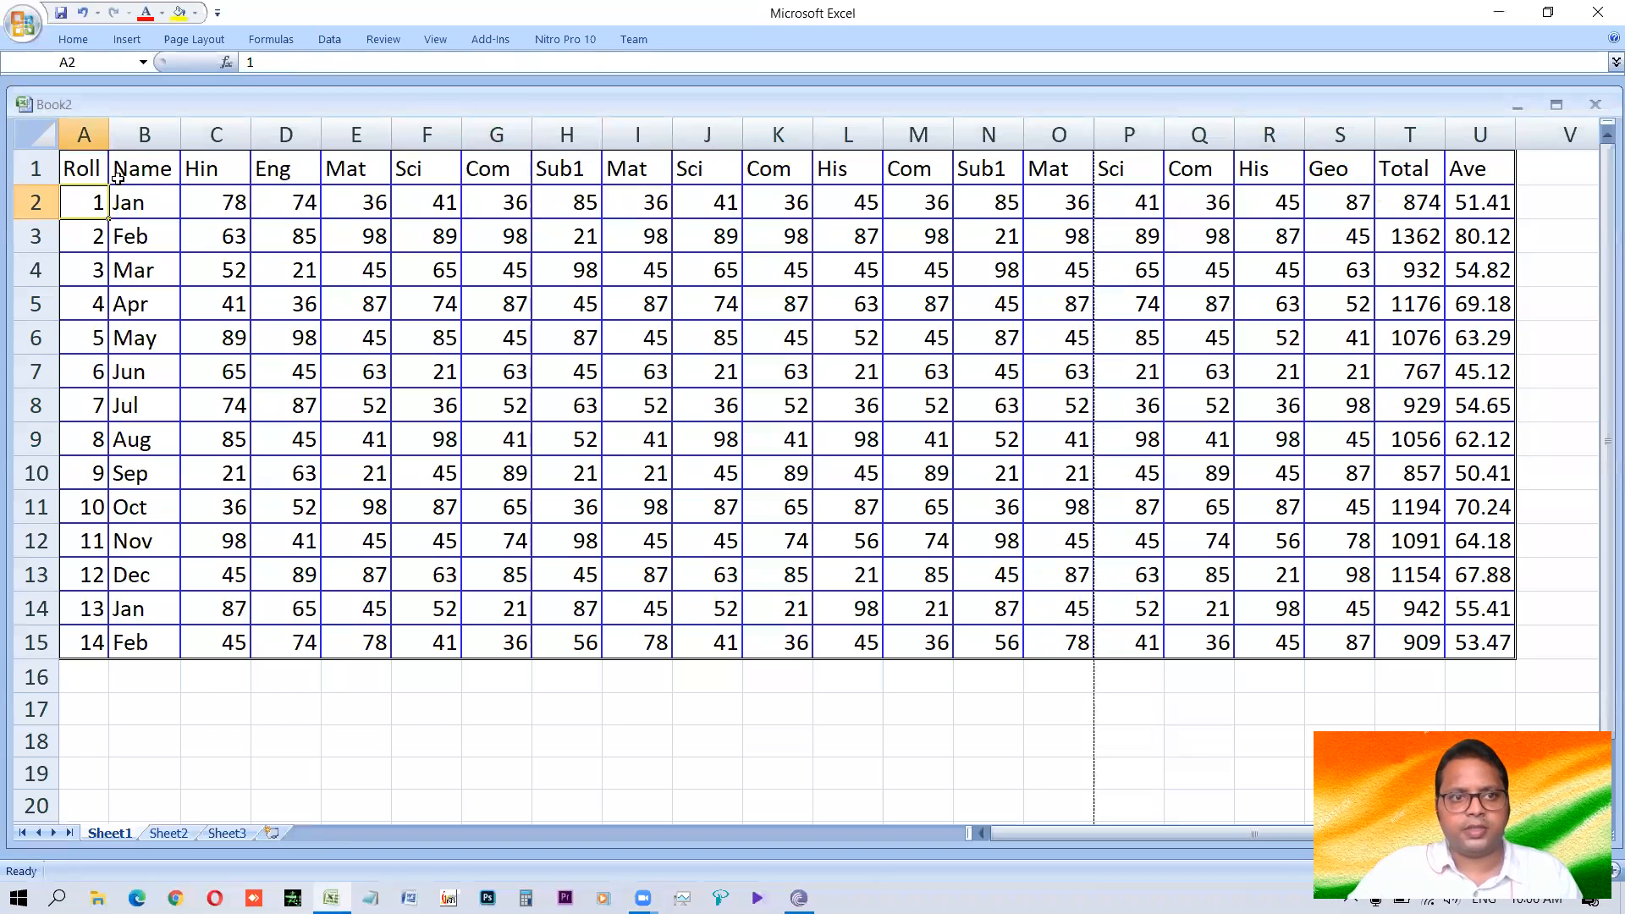
AutoFit all column widths of the extended marks table, from Roll to Ave, to their contents.
left_click(85, 169)
key("ctrl+a")
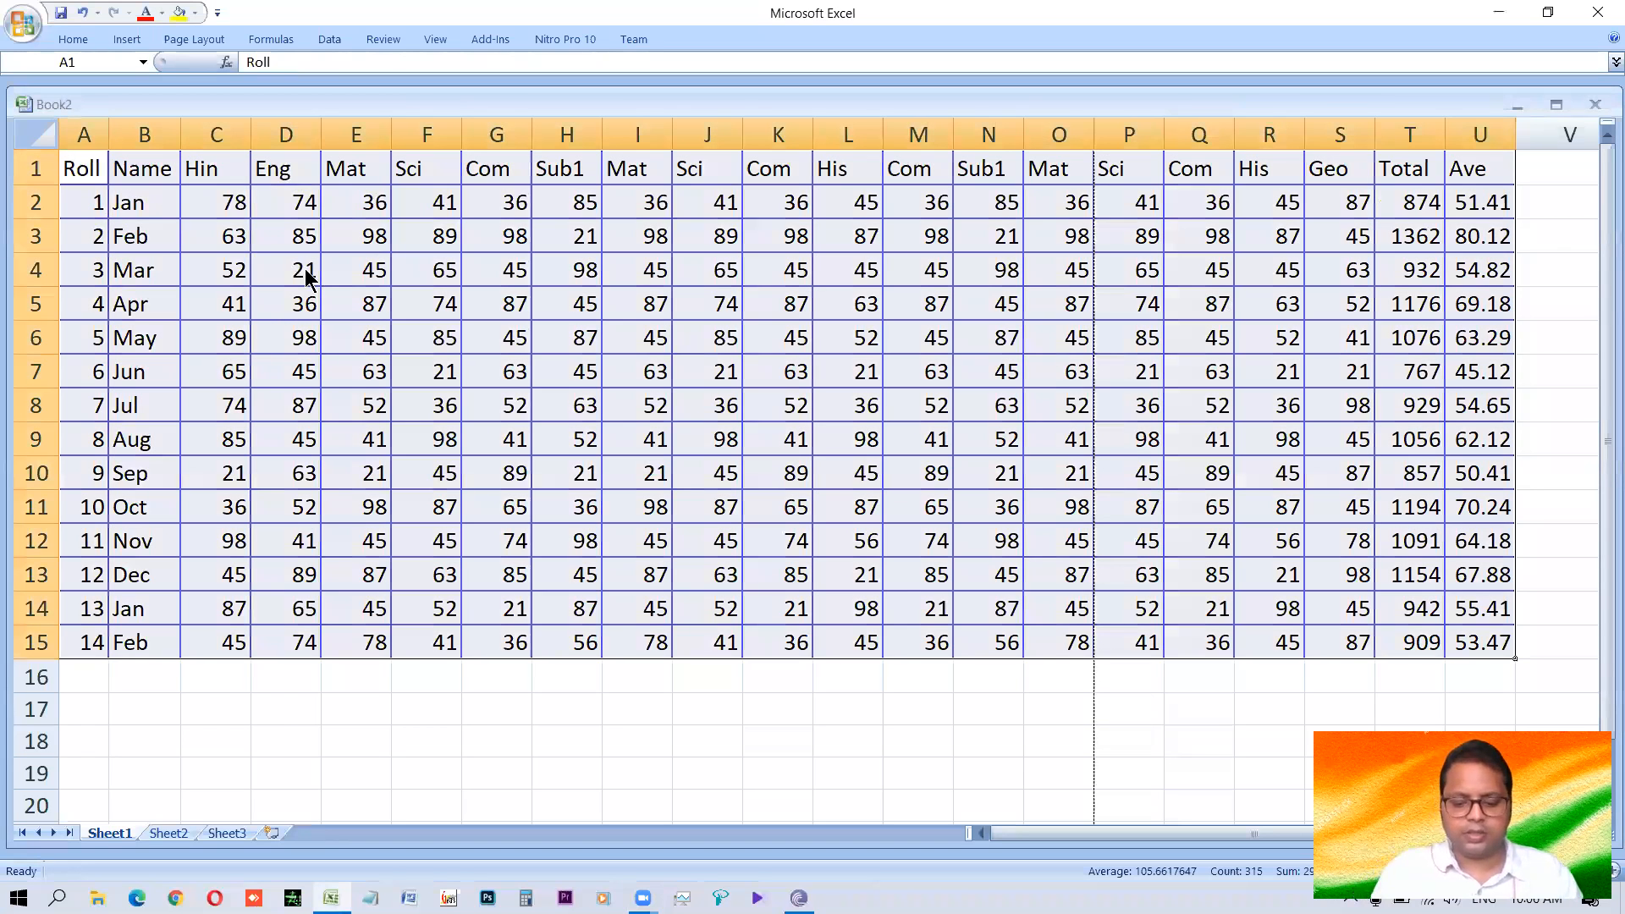
key("alt+o")
key("c")
key("a")
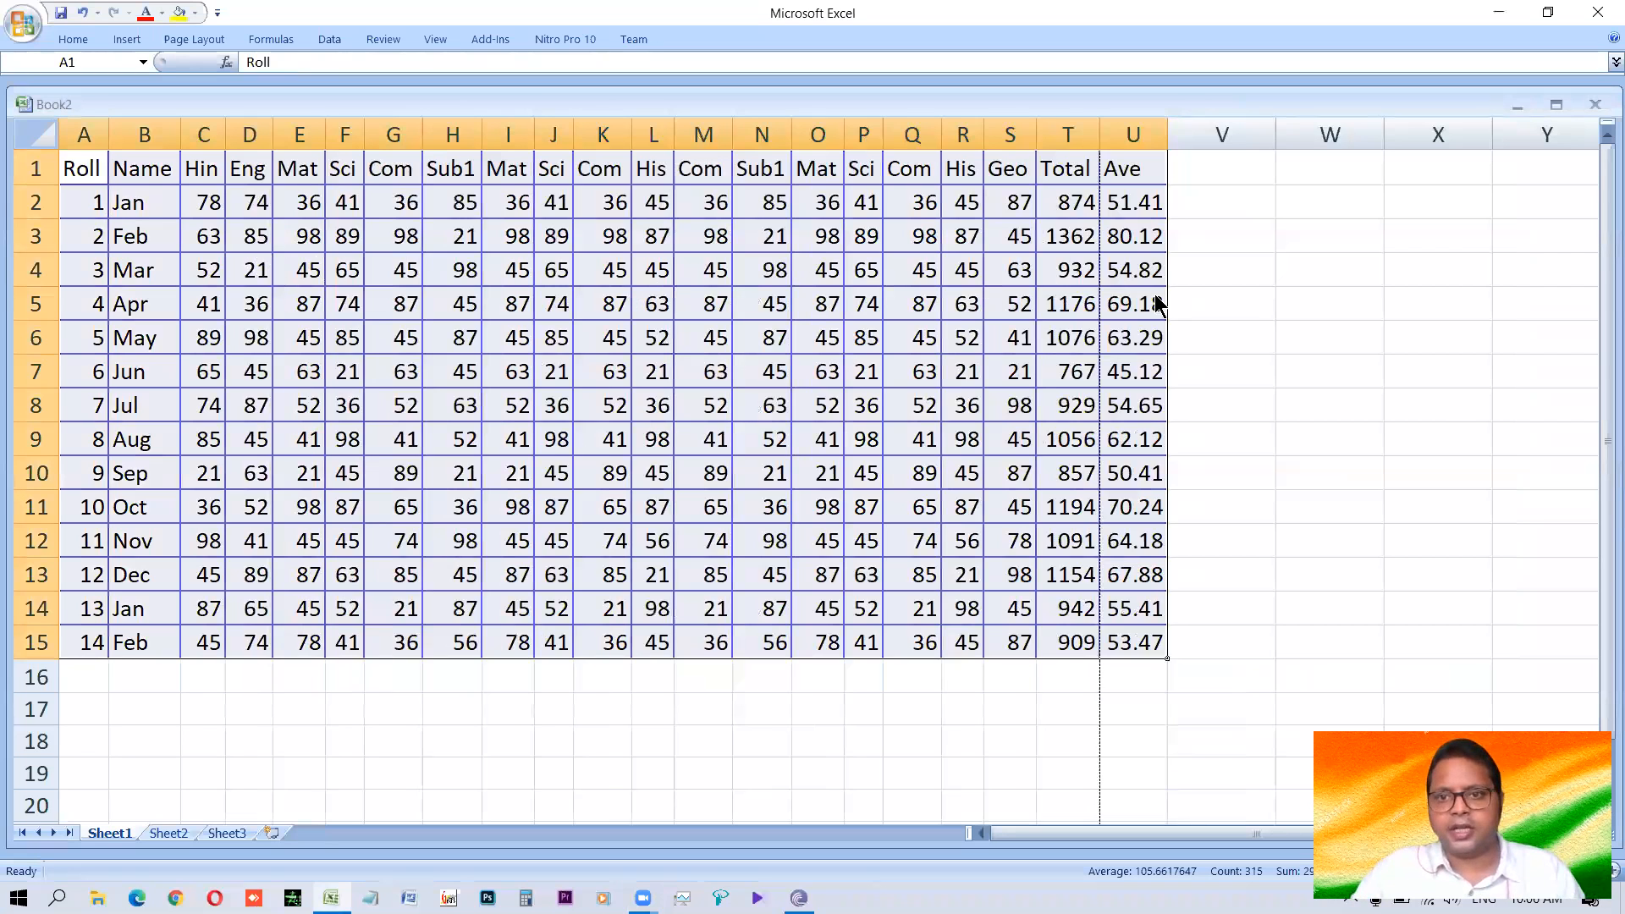
Show the margins in the print preview and narrow the left and right margins so the Ave column fits on the first page.
key("ctrl+F2")
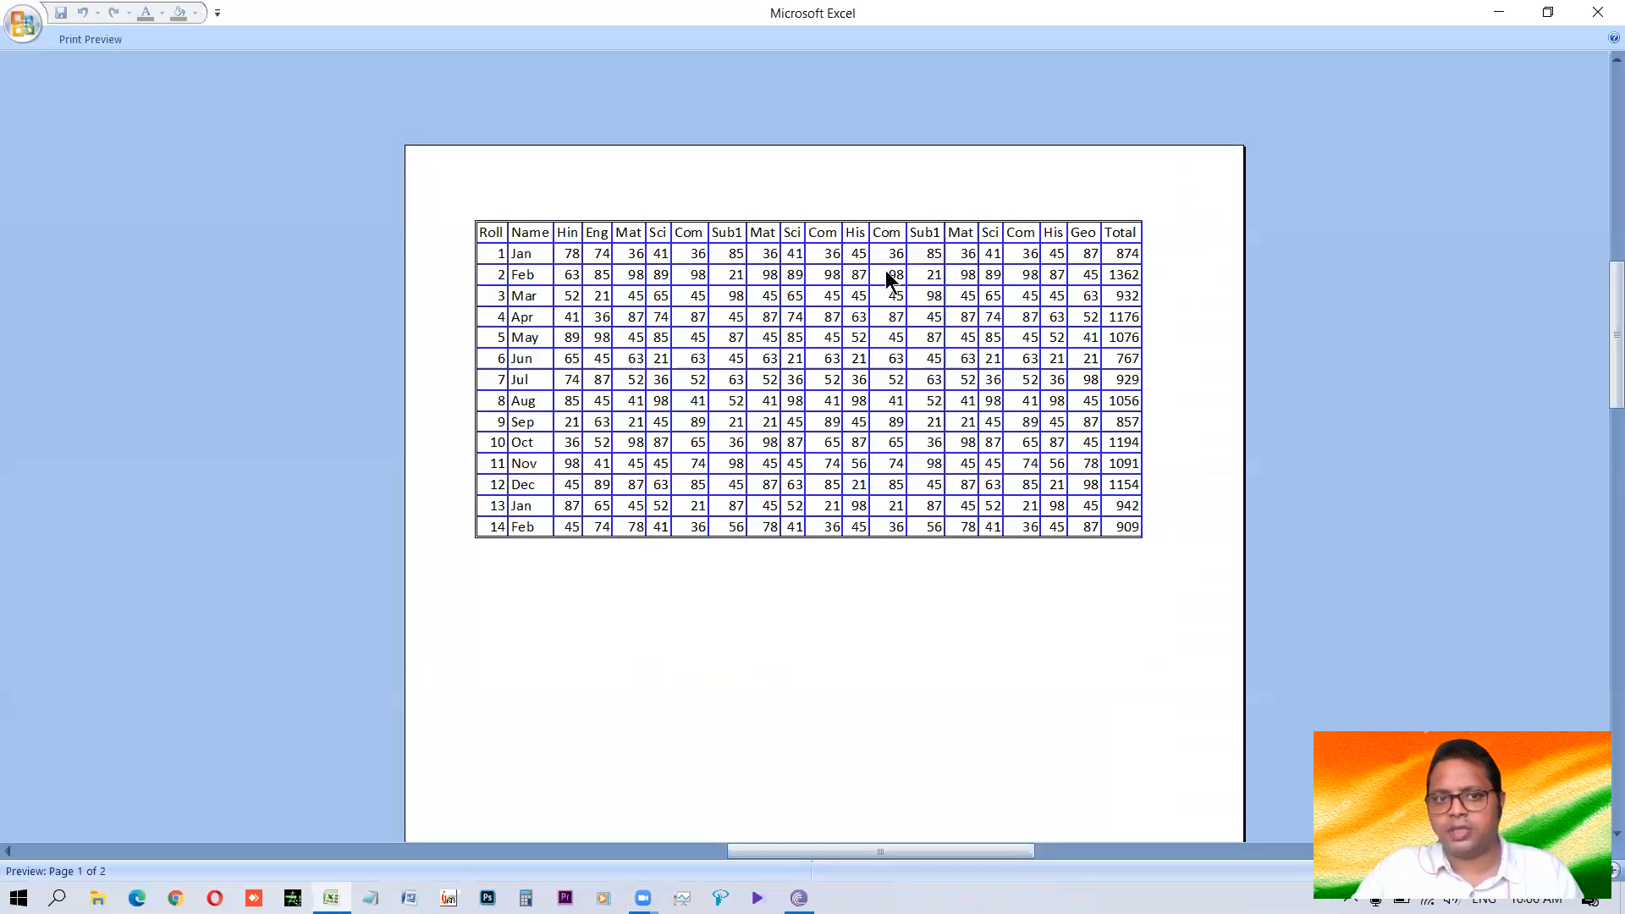
left_click(80, 39)
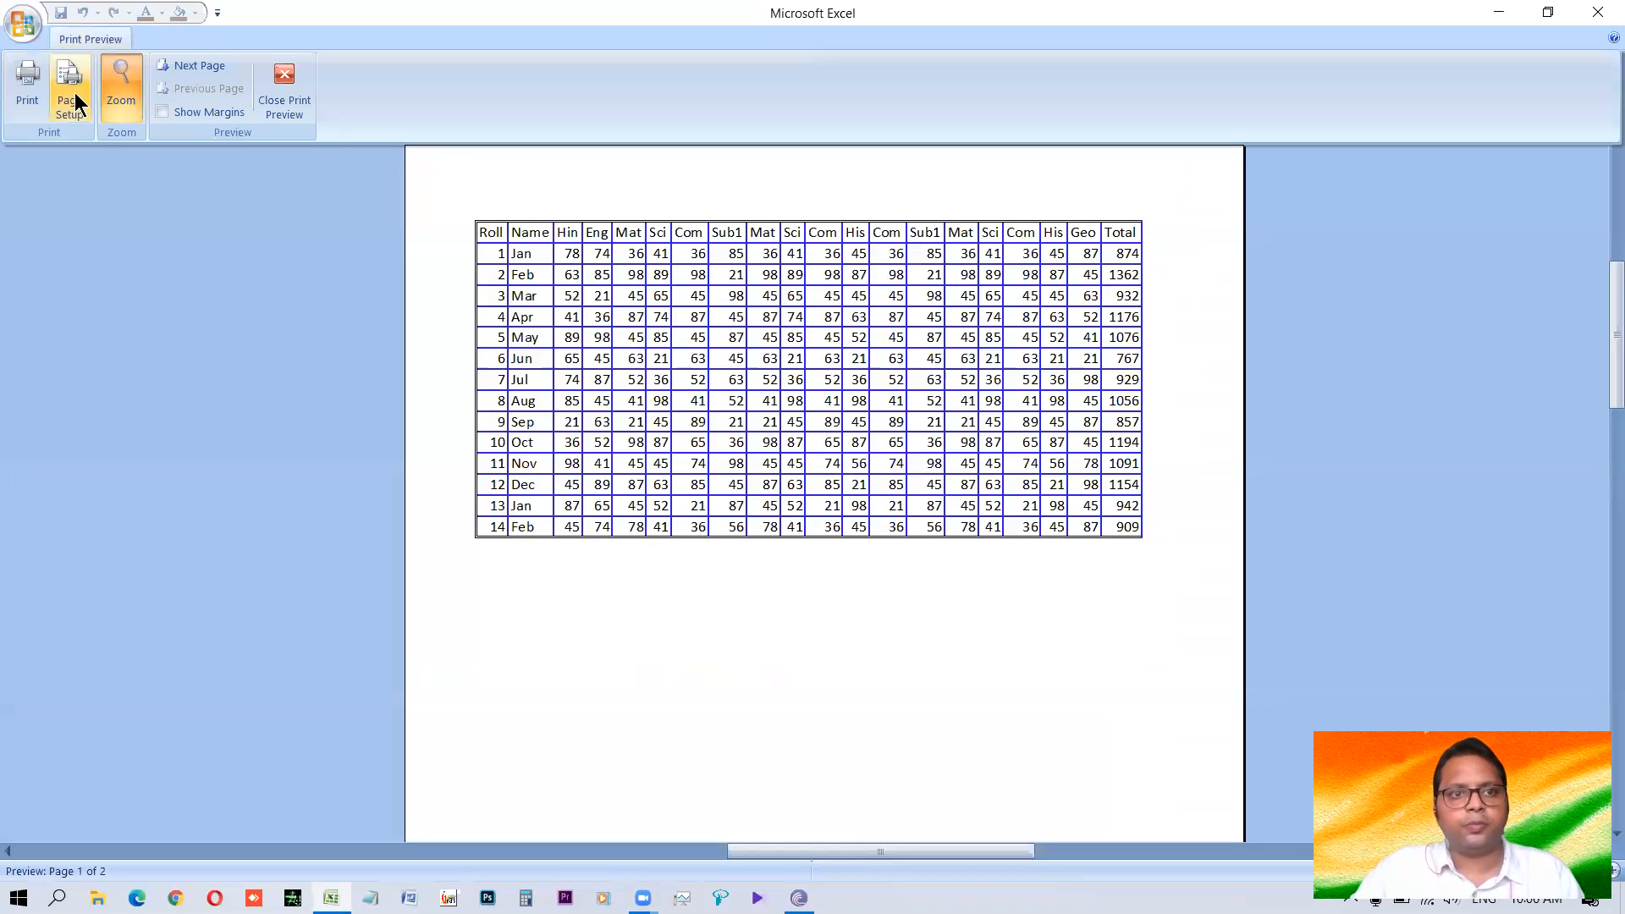
left_click(211, 118)
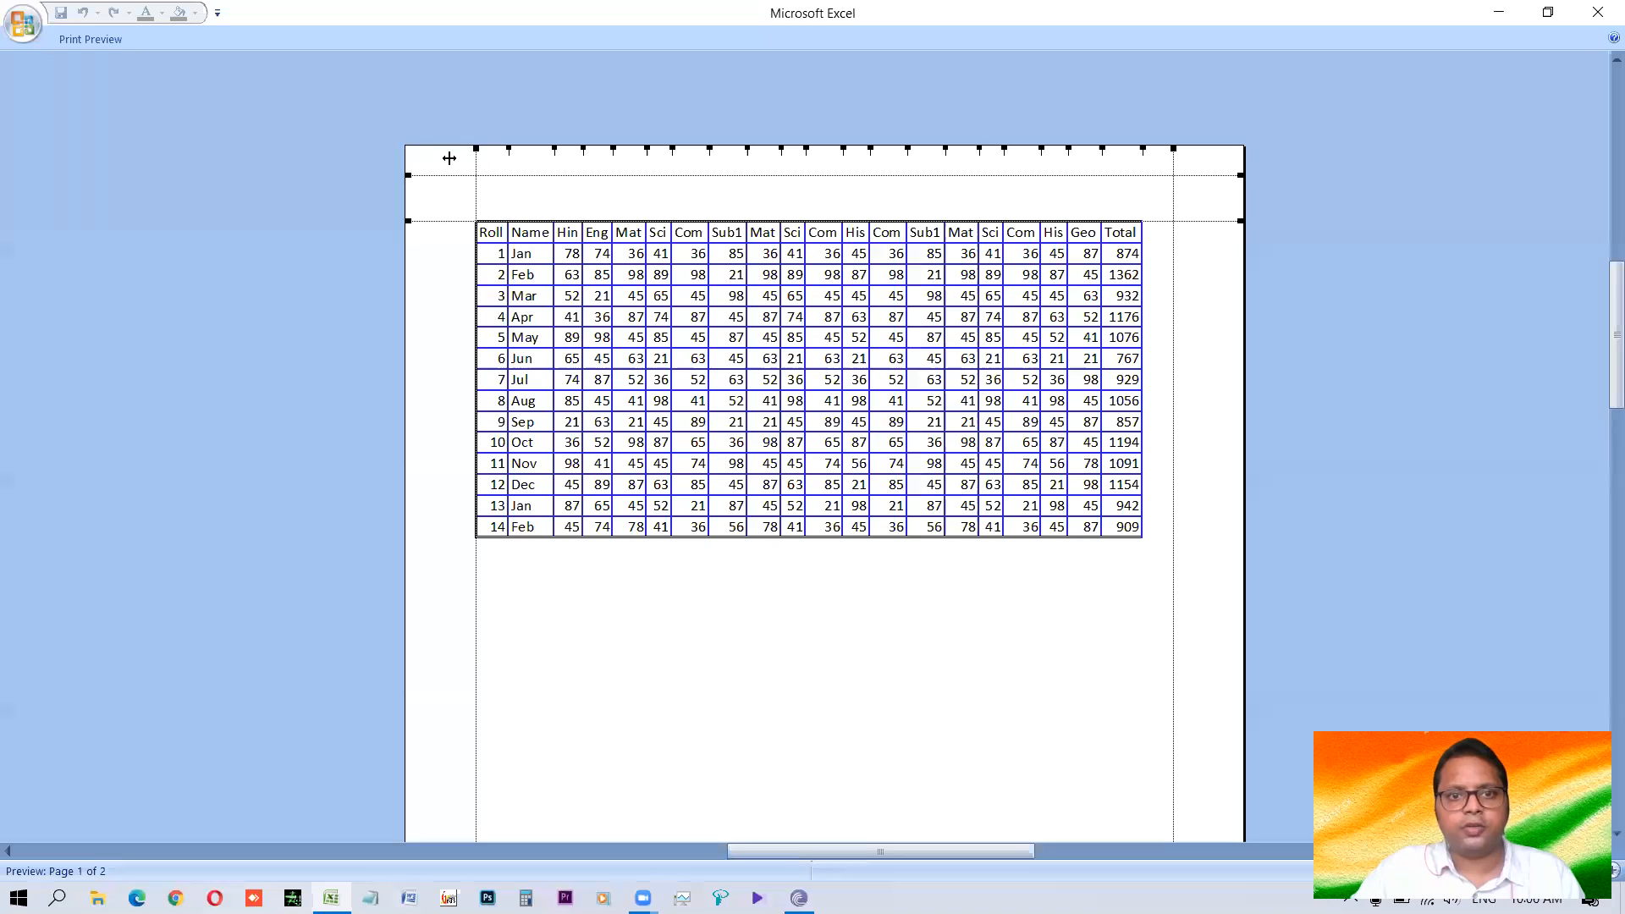
left_click_drag(1174, 149, 1205, 151)
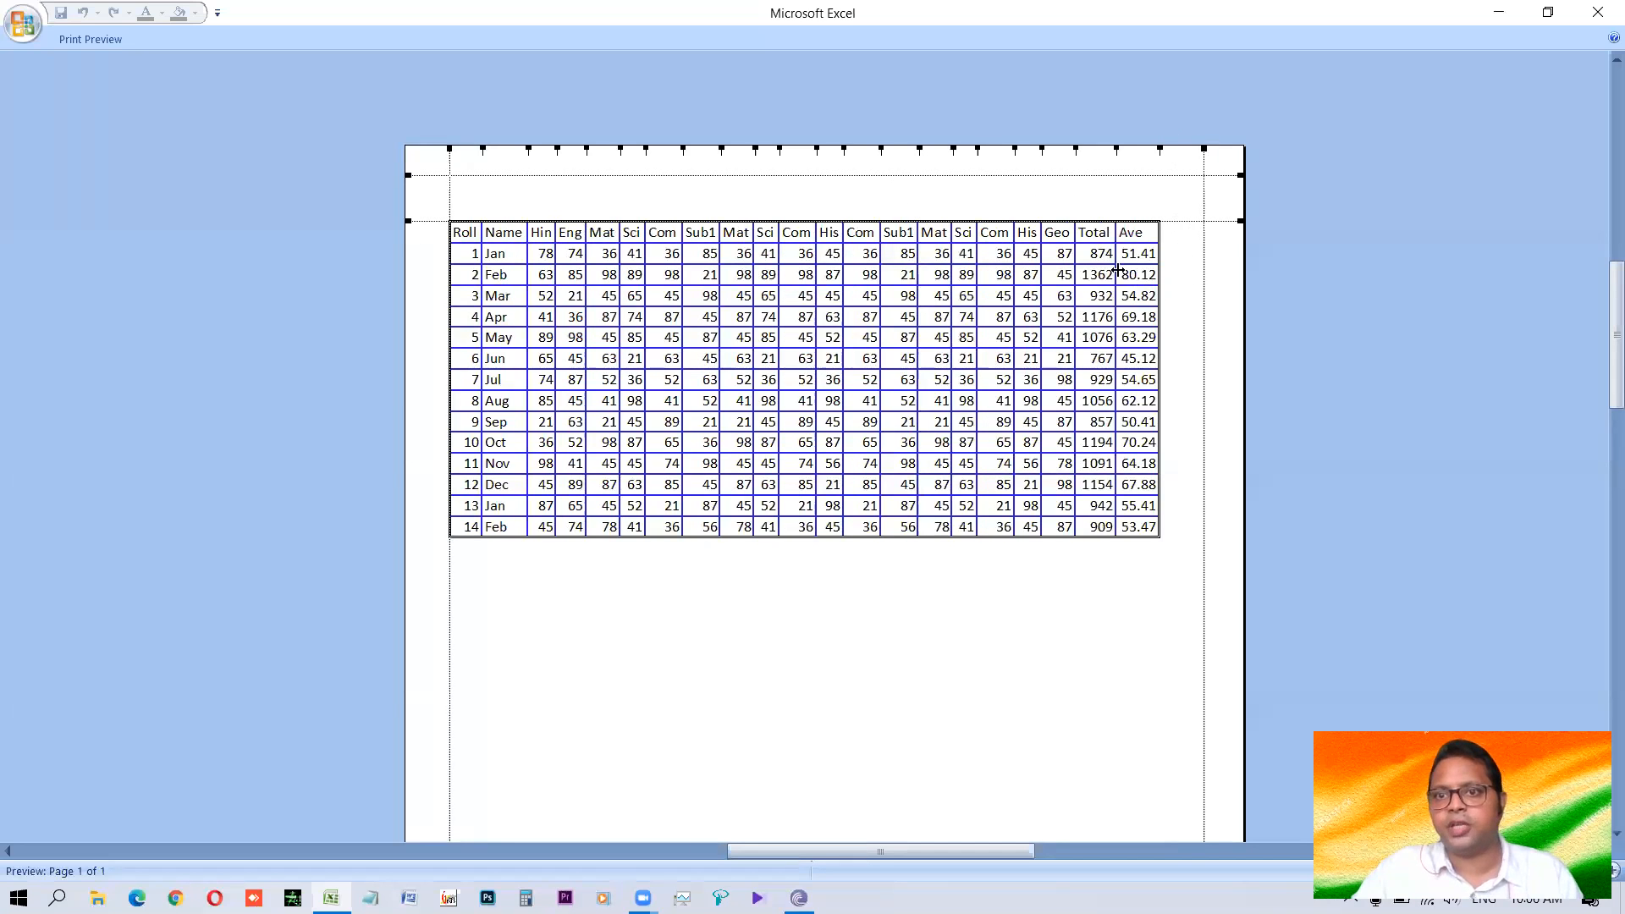
Reduce the top margin in the print preview so the marks table starts just below the header line, and review the page.
left_click_drag(428, 217, 436, 187)
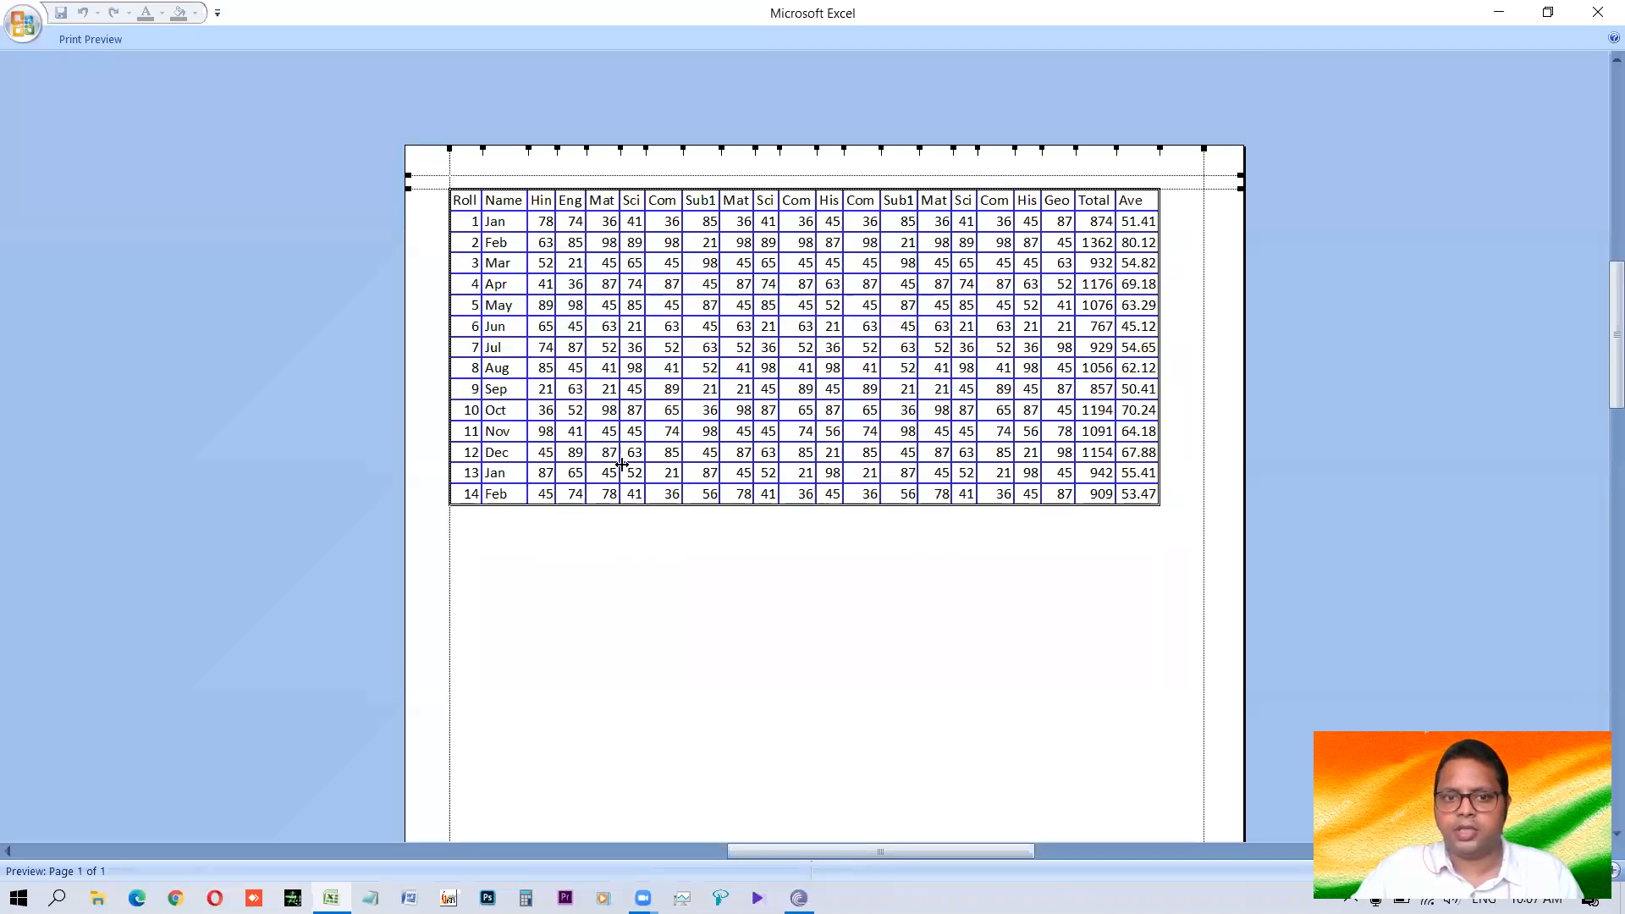
scroll(622, 465, "down", 2)
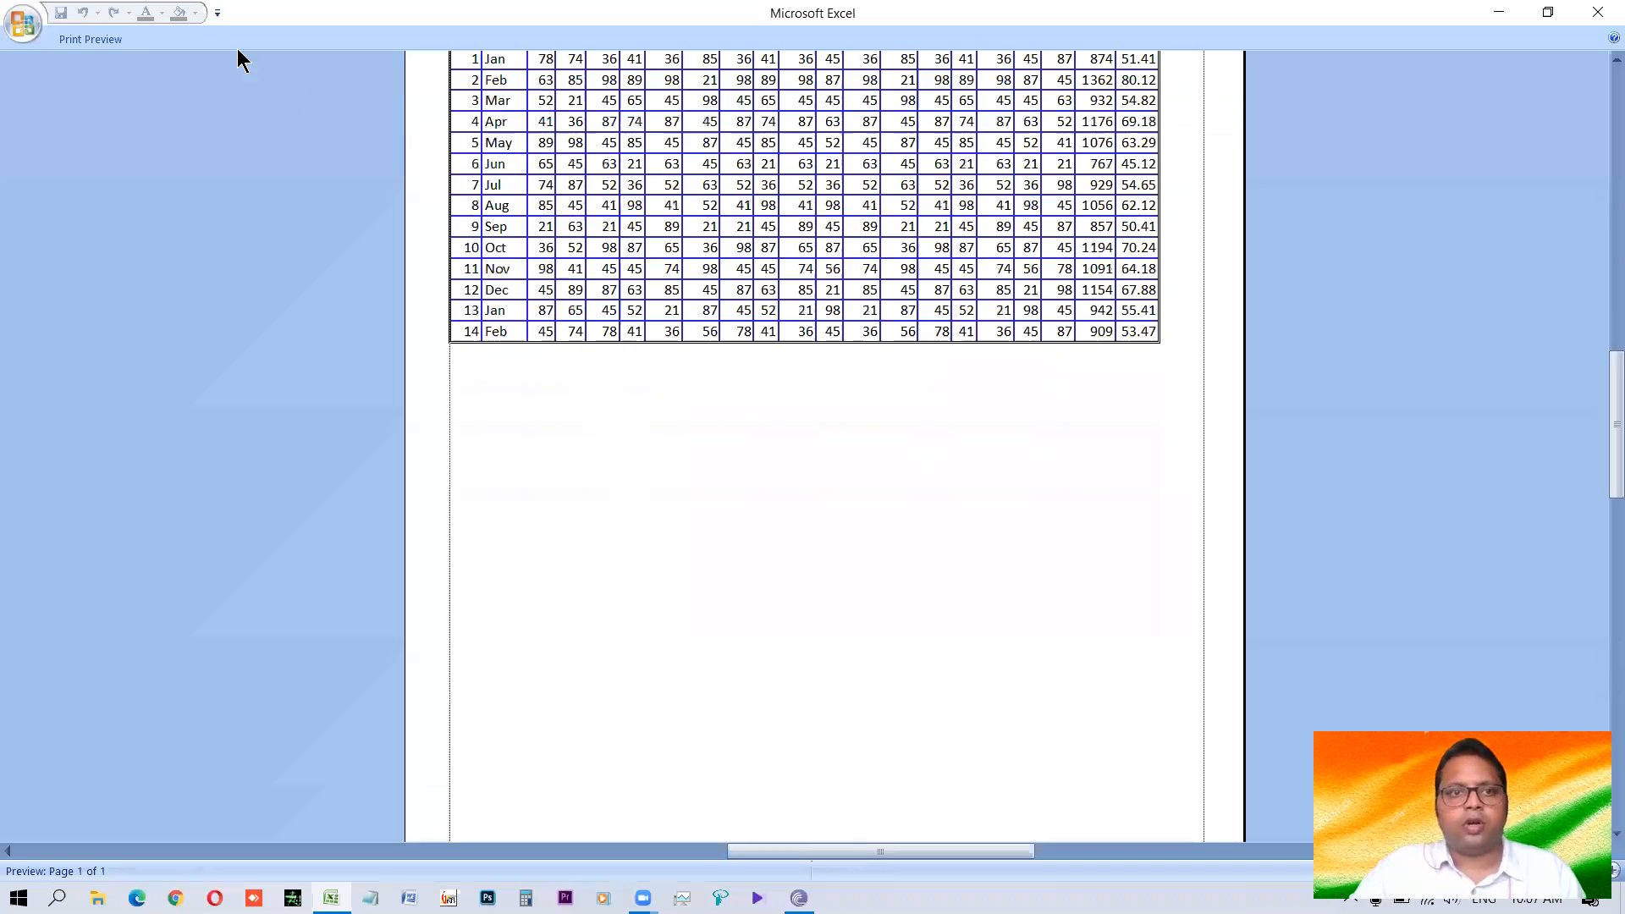
scroll(237, 48, "up", 2)
Set the paper size to Legal in the page setup and look over the resulting page in the preview.
left_click(72, 34)
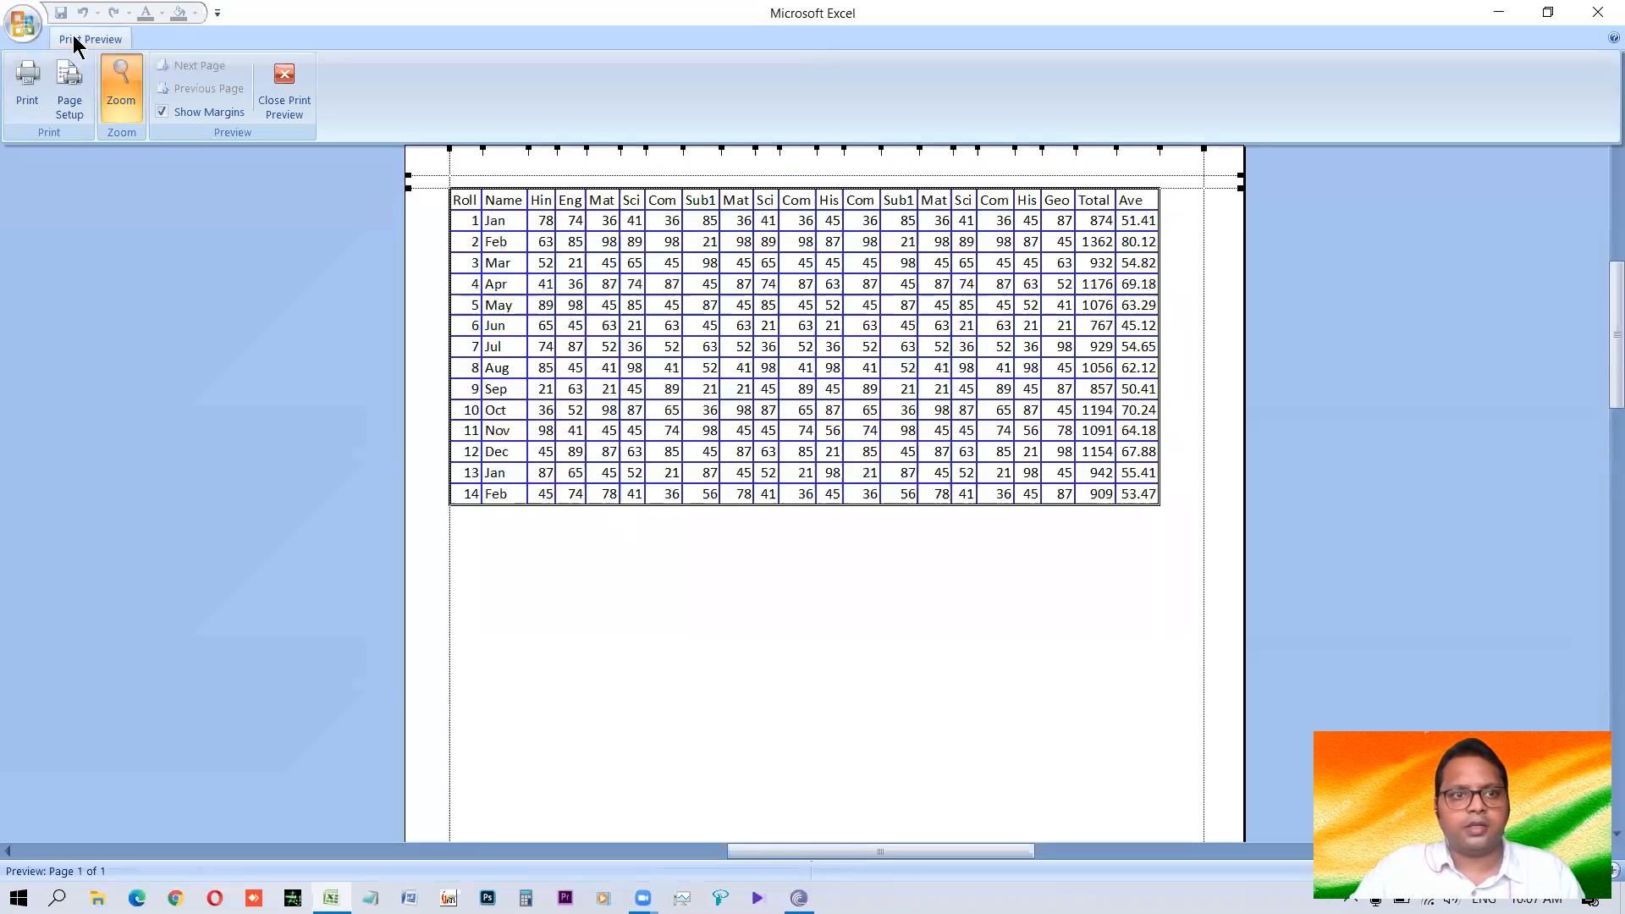
left_click(74, 102)
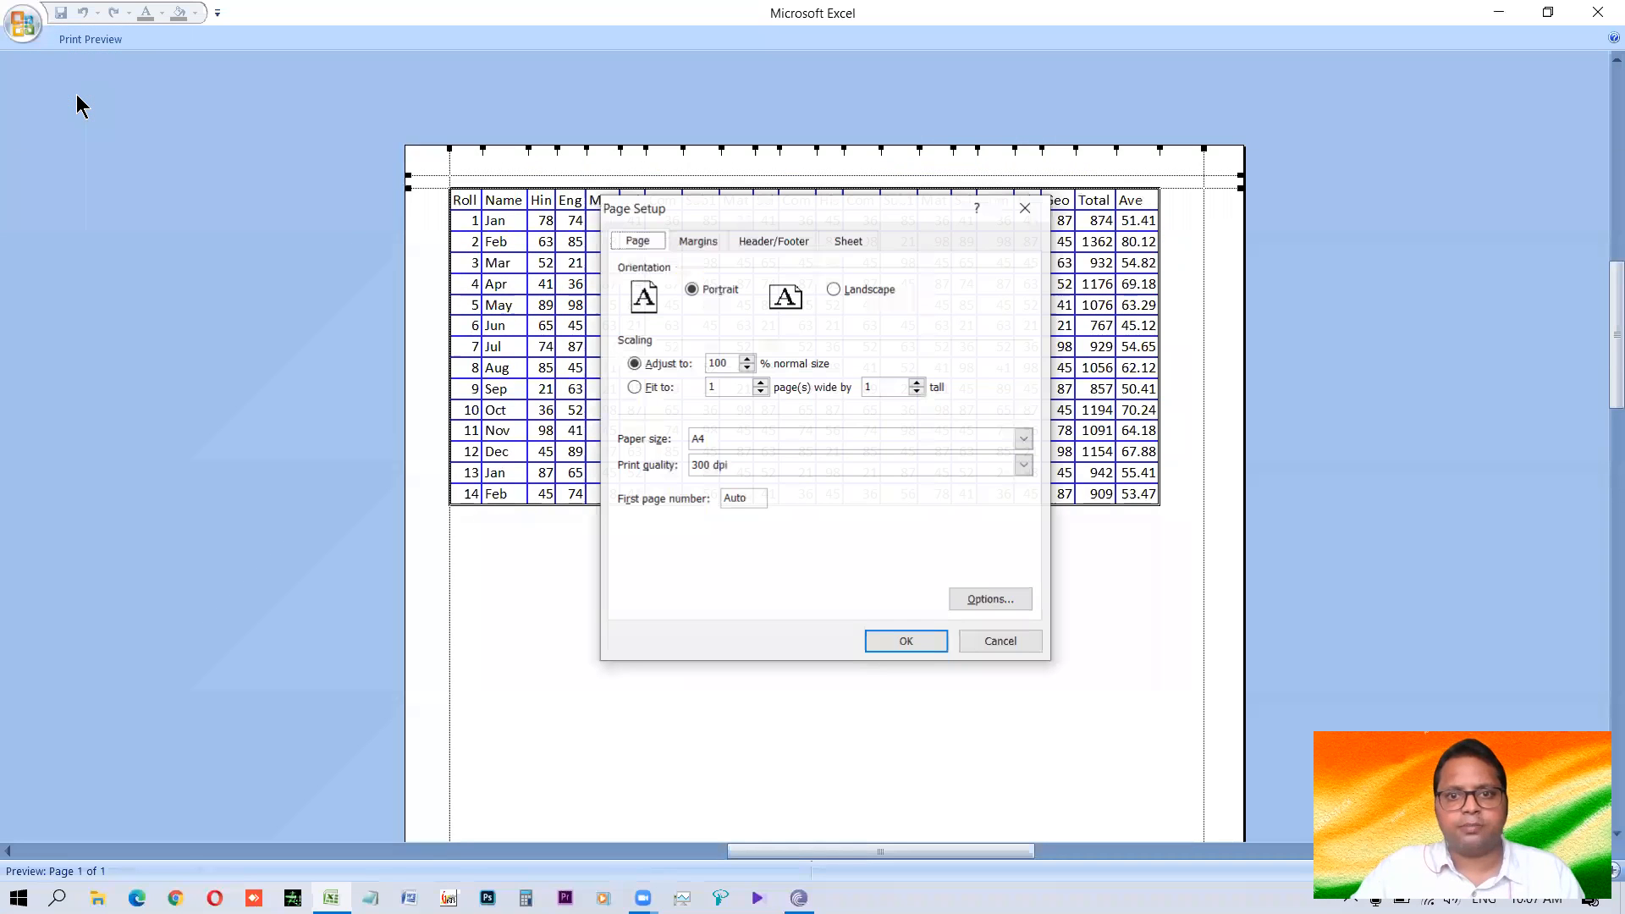
left_click(754, 438)
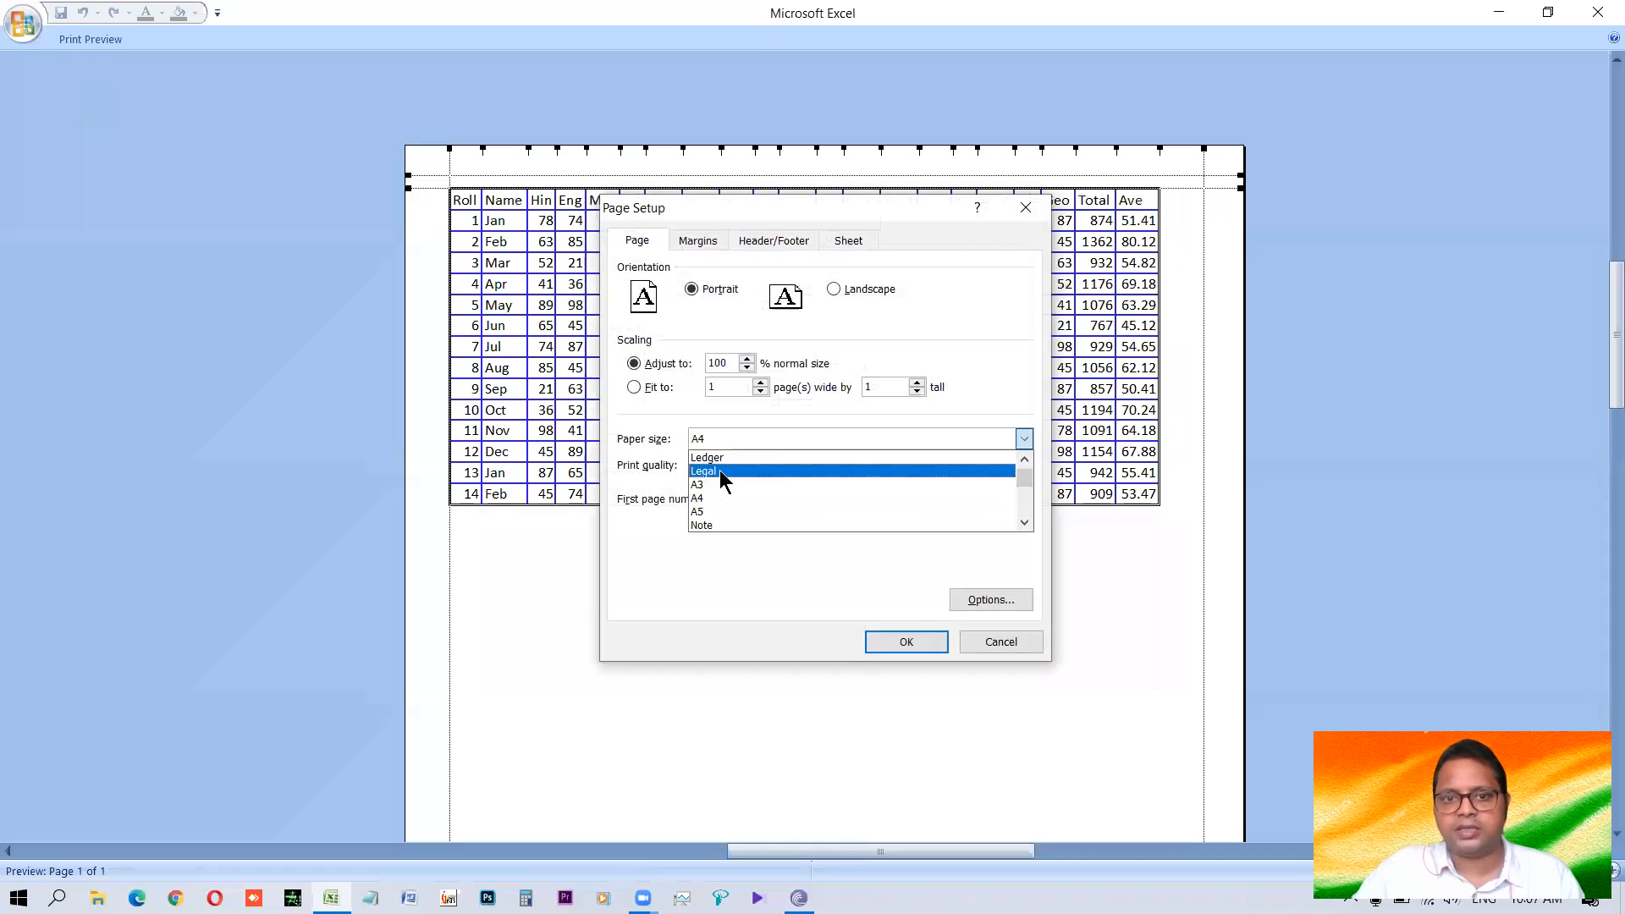
left_click(733, 439)
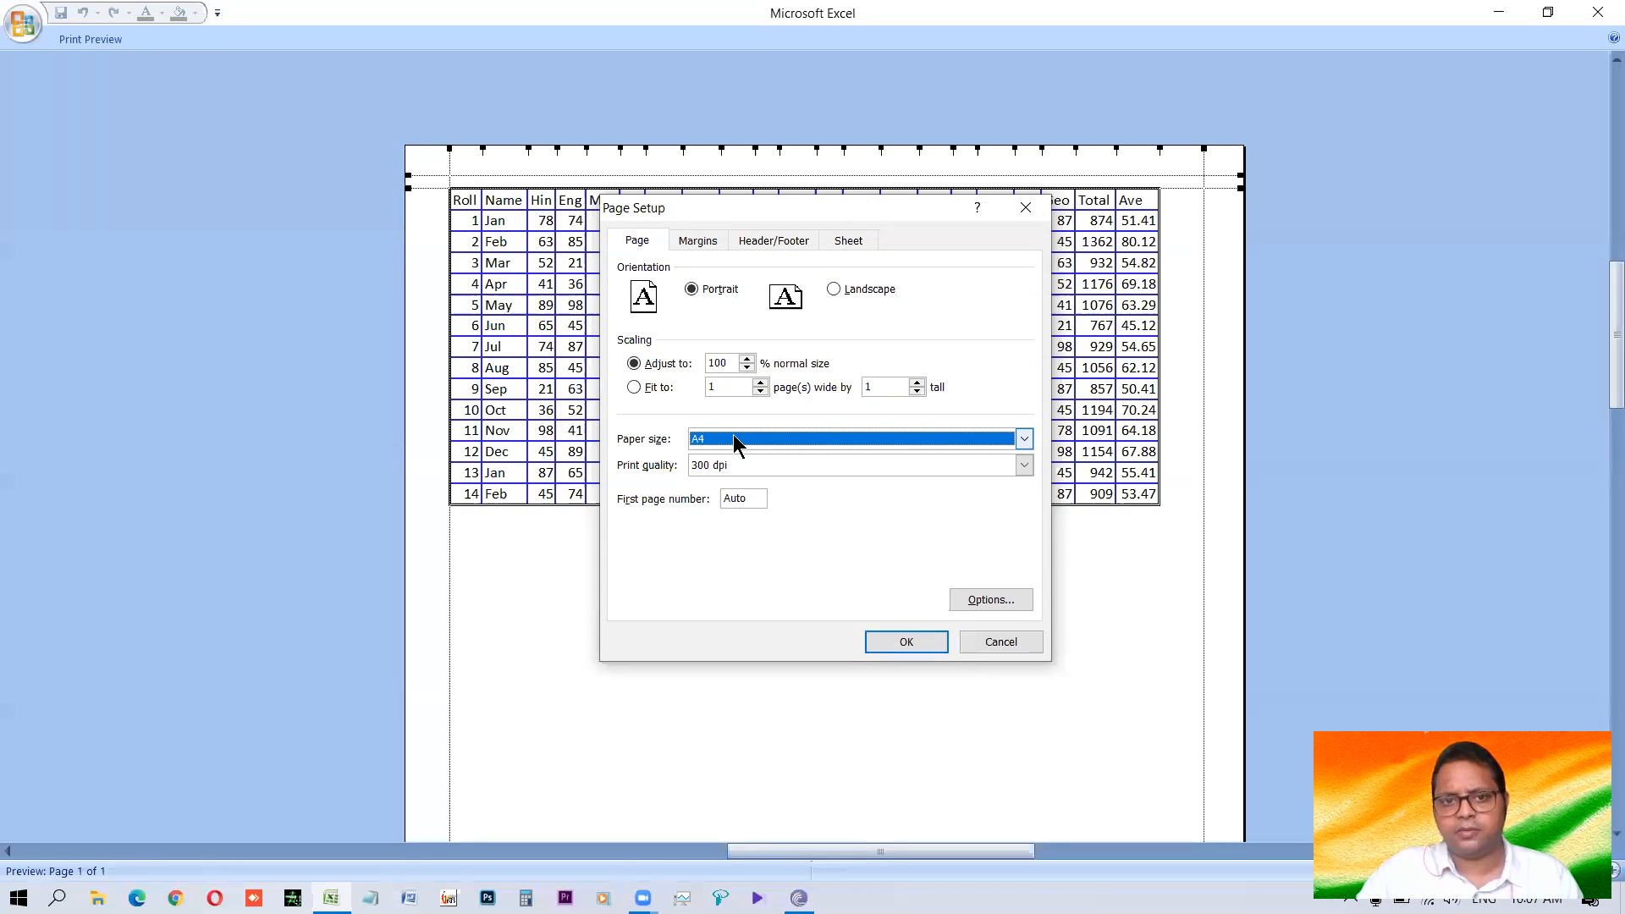
left_click(733, 434)
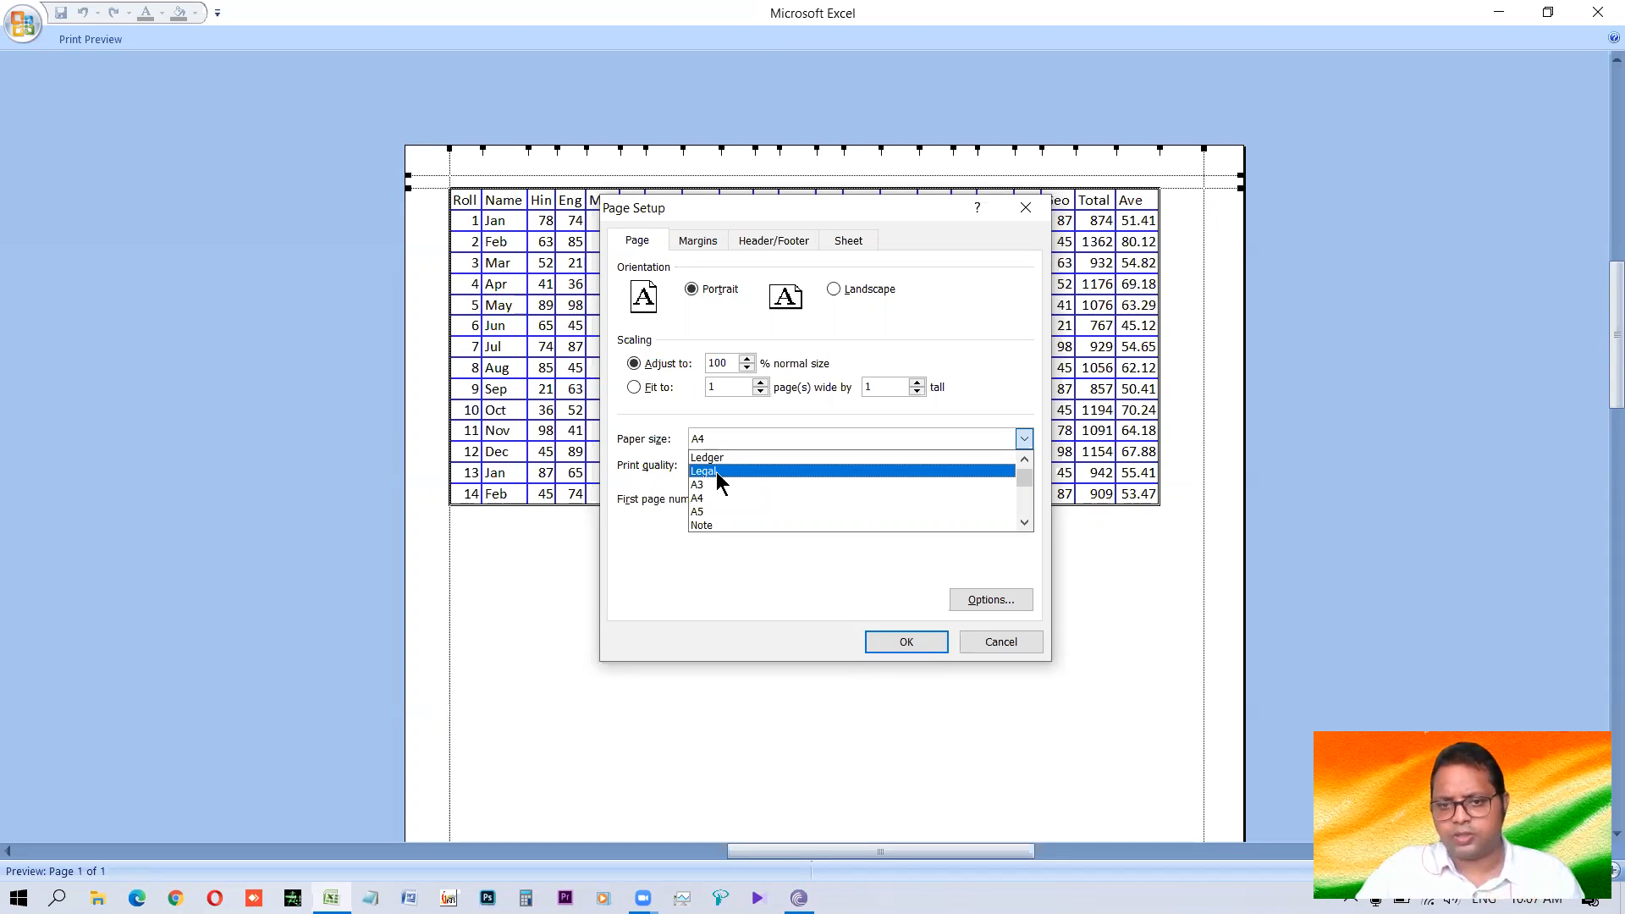
left_click(716, 470)
left_click(903, 642)
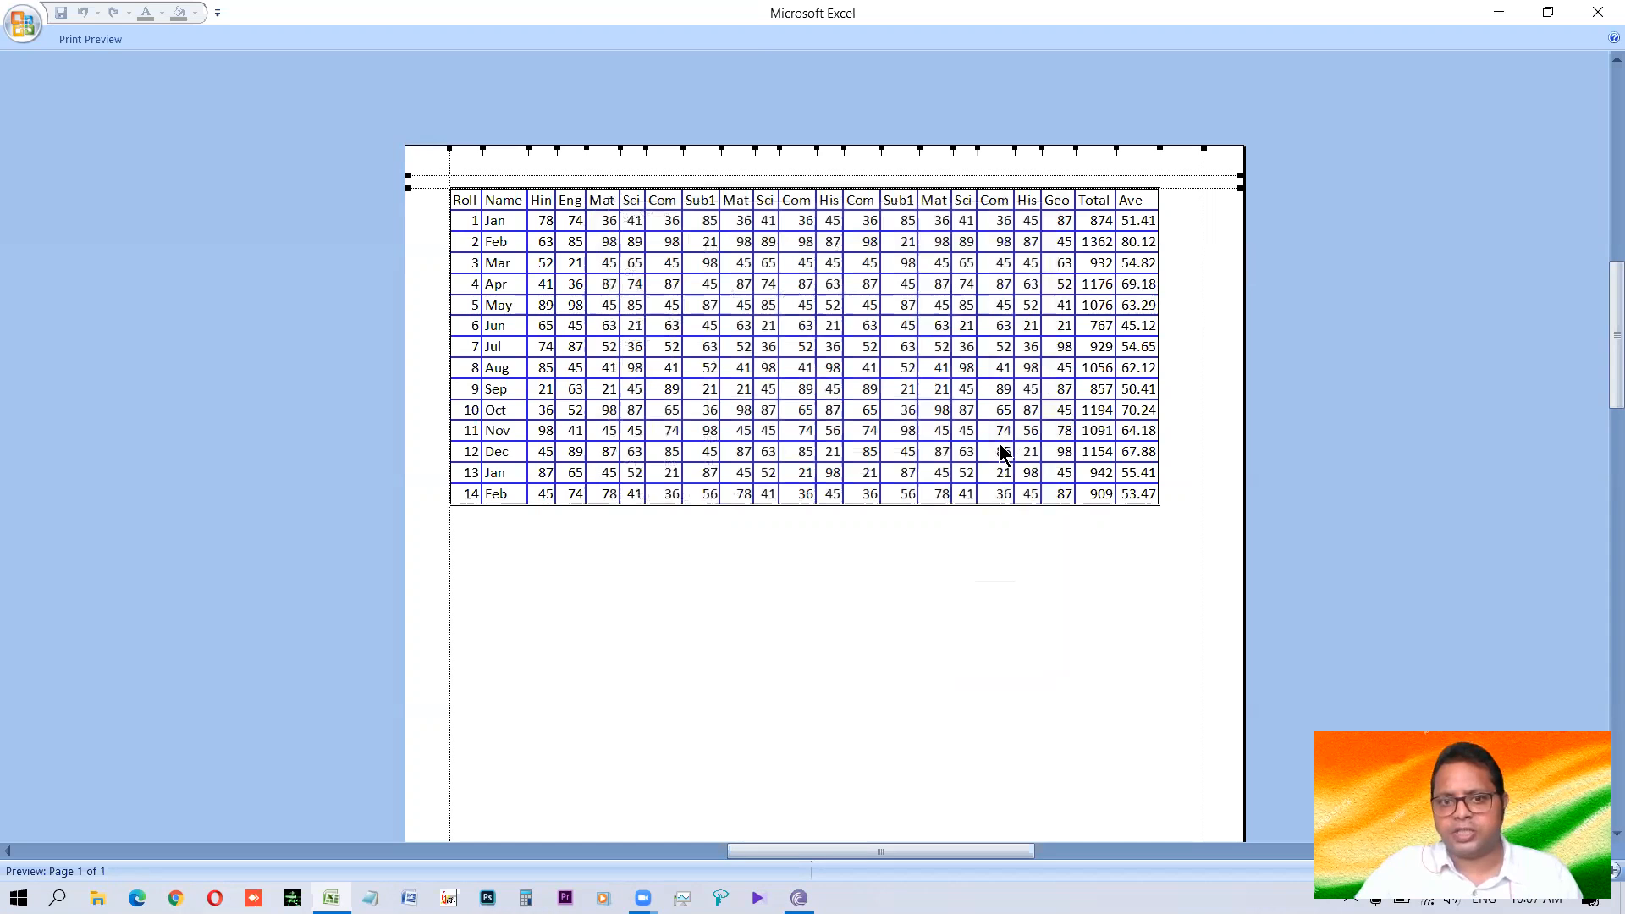
scroll(982, 455, "down", 3)
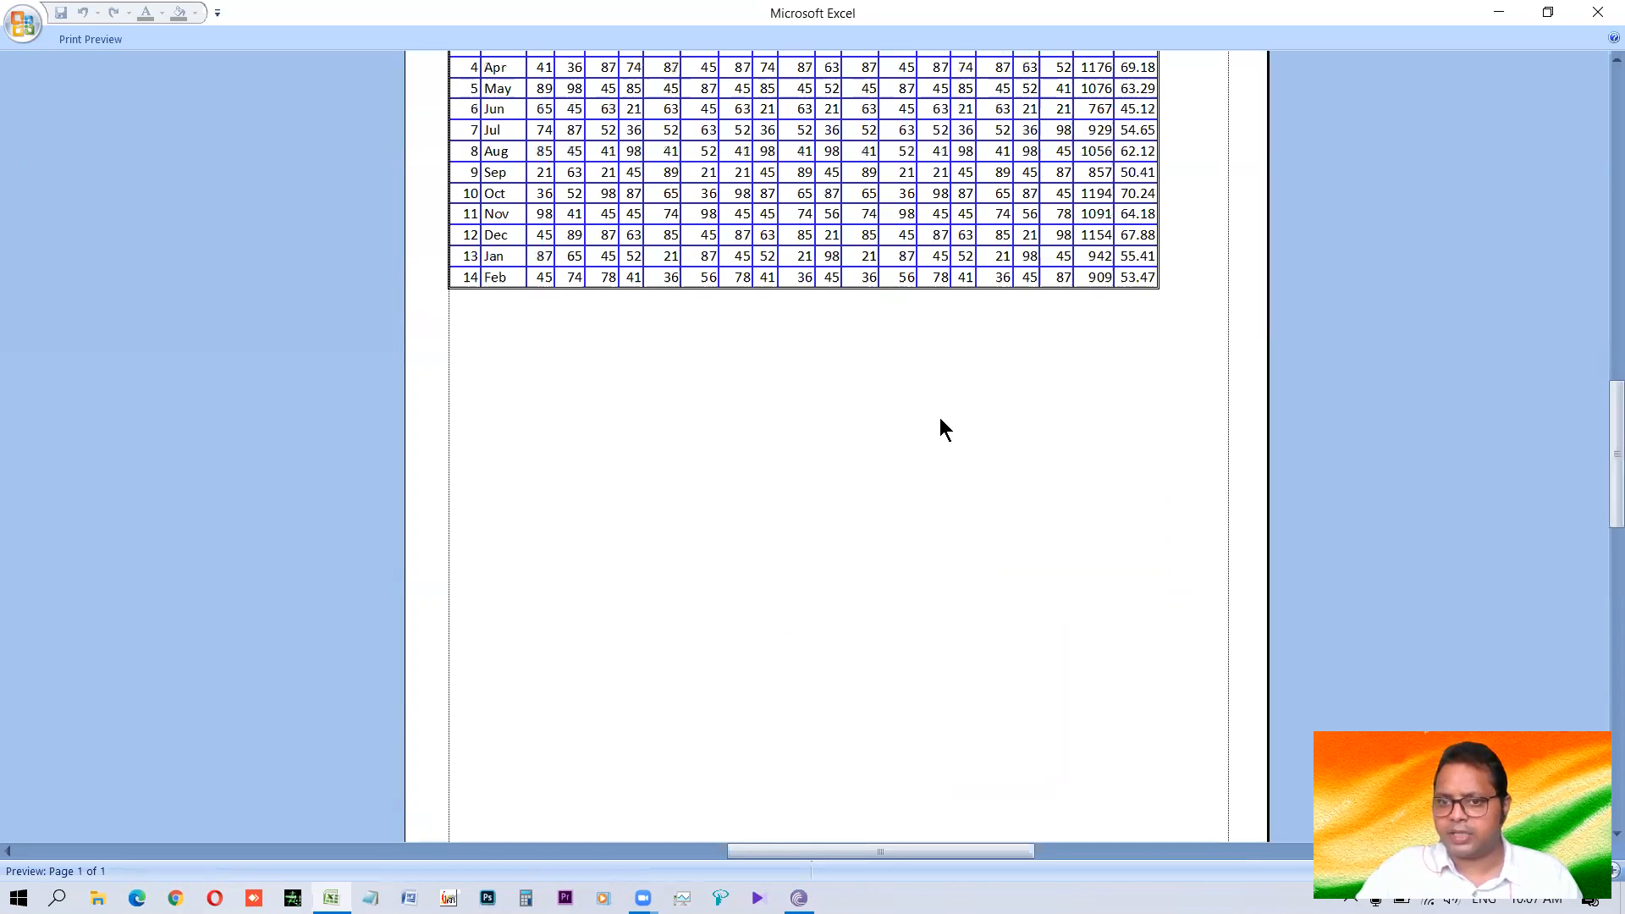
scroll(798, 277, "up", 5)
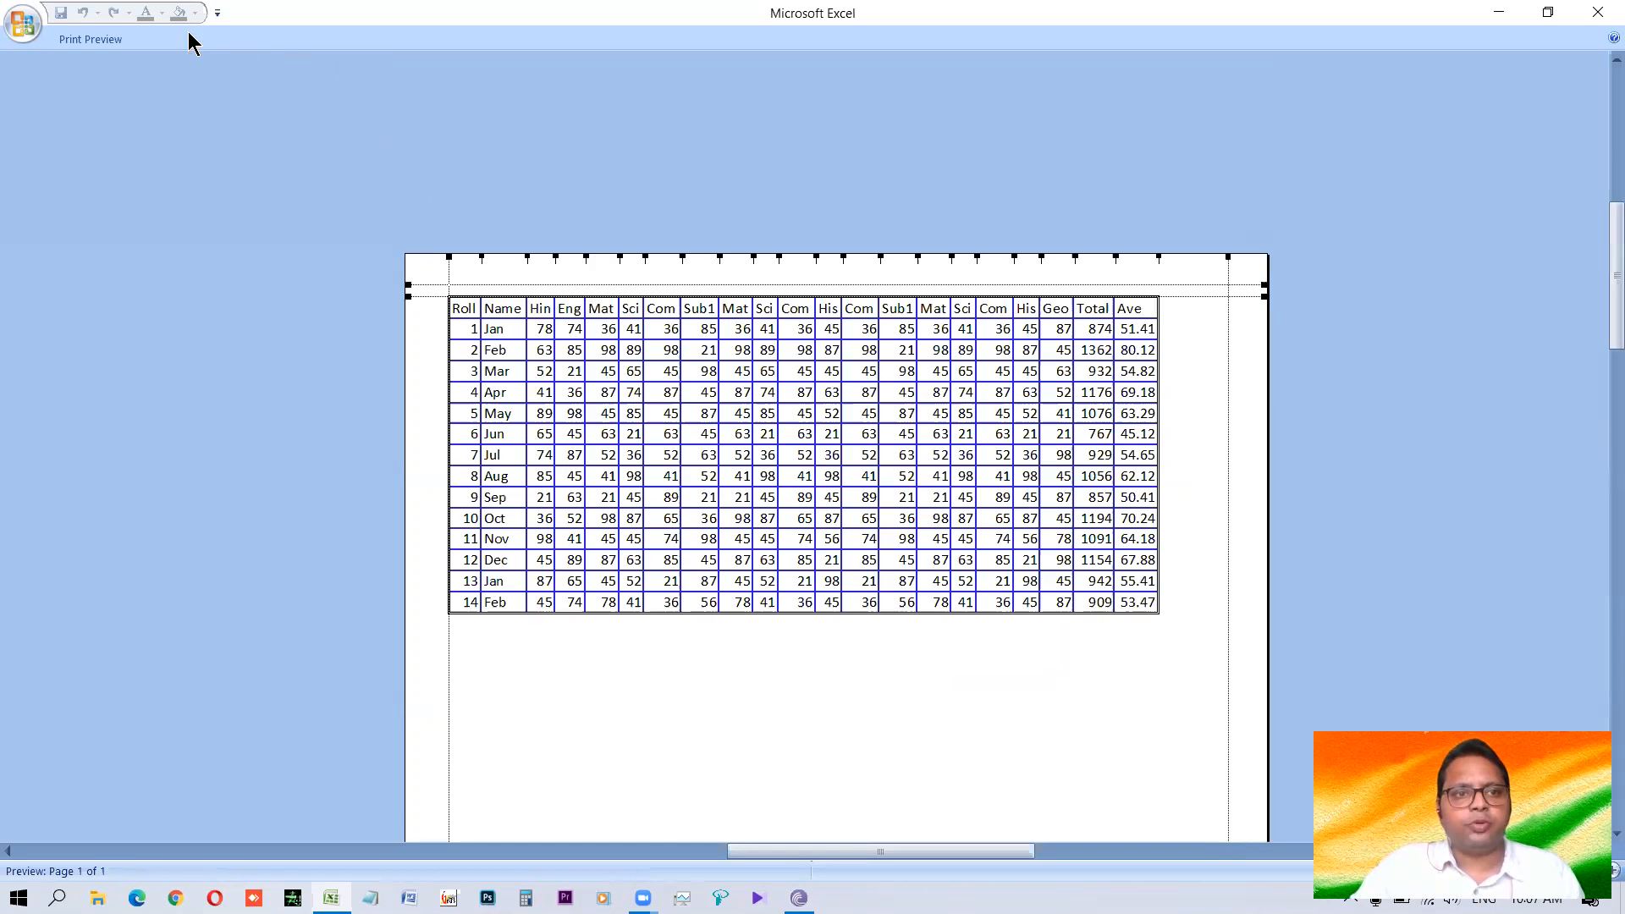
Set the paper size back to A4, look over the page in the preview, and return to the worksheet.
left_click(91, 39)
left_click(74, 83)
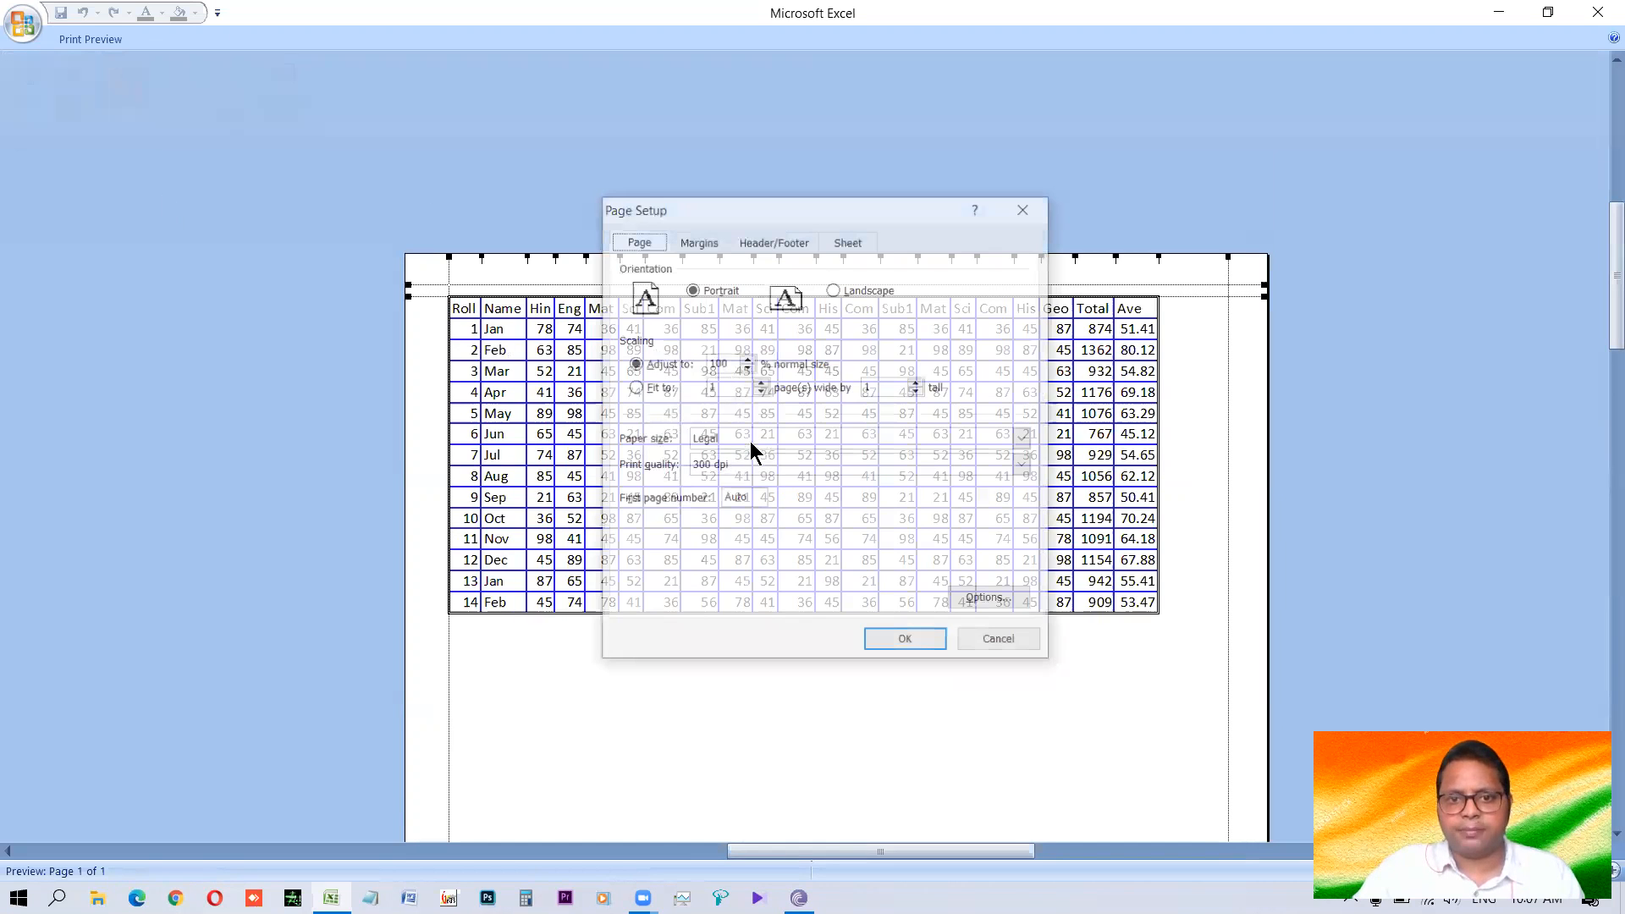
left_click(718, 523)
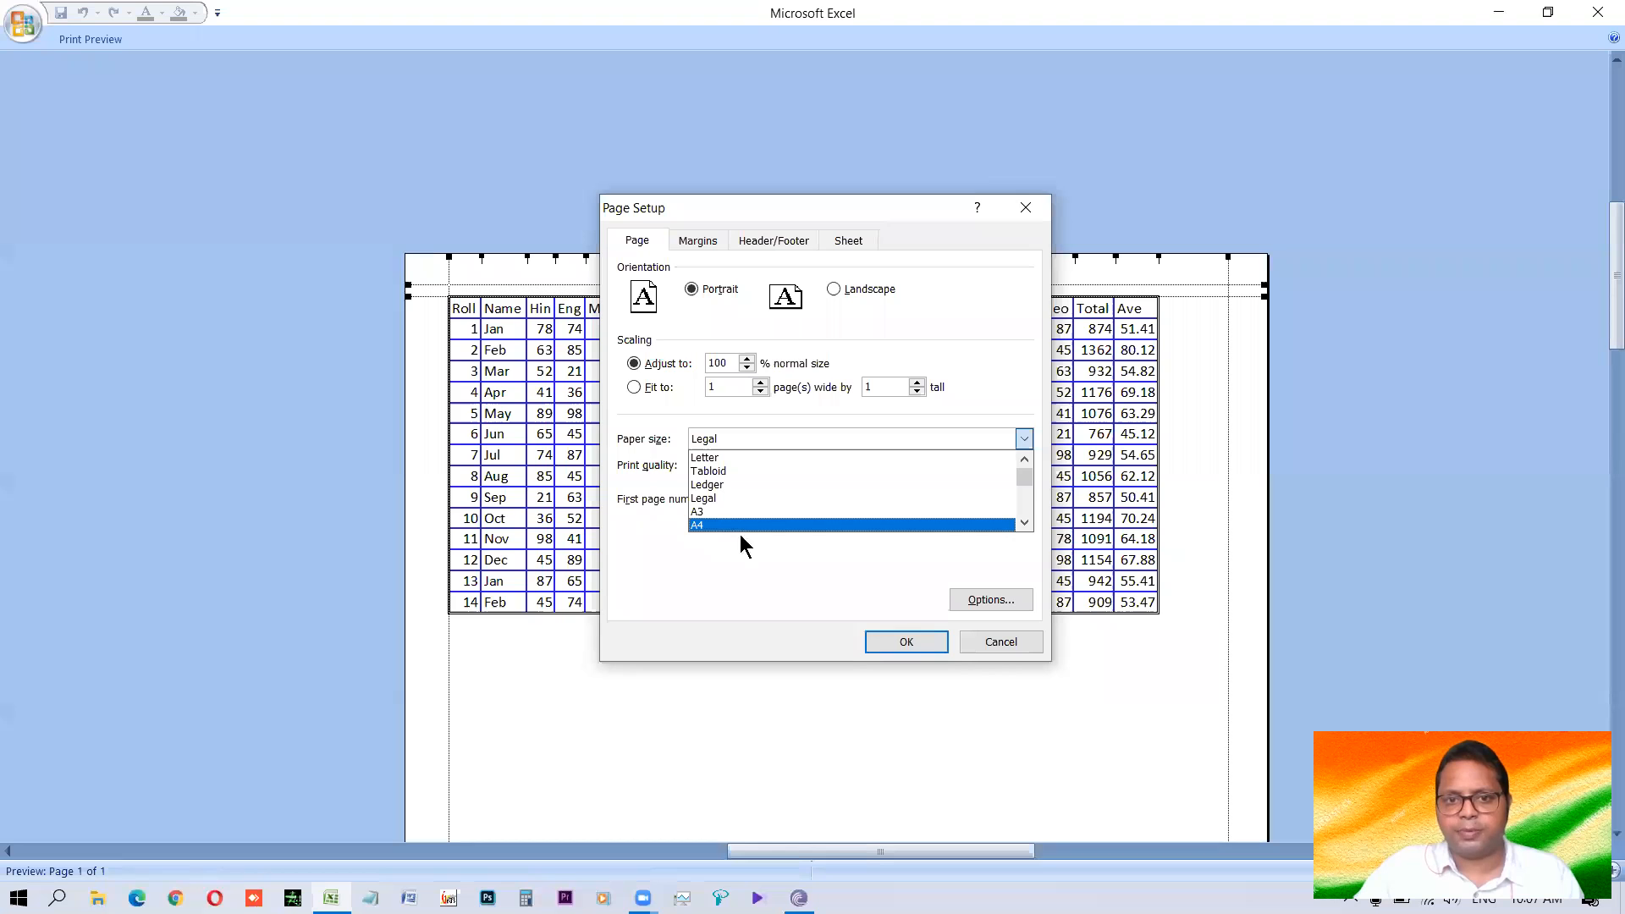
left_click(905, 641)
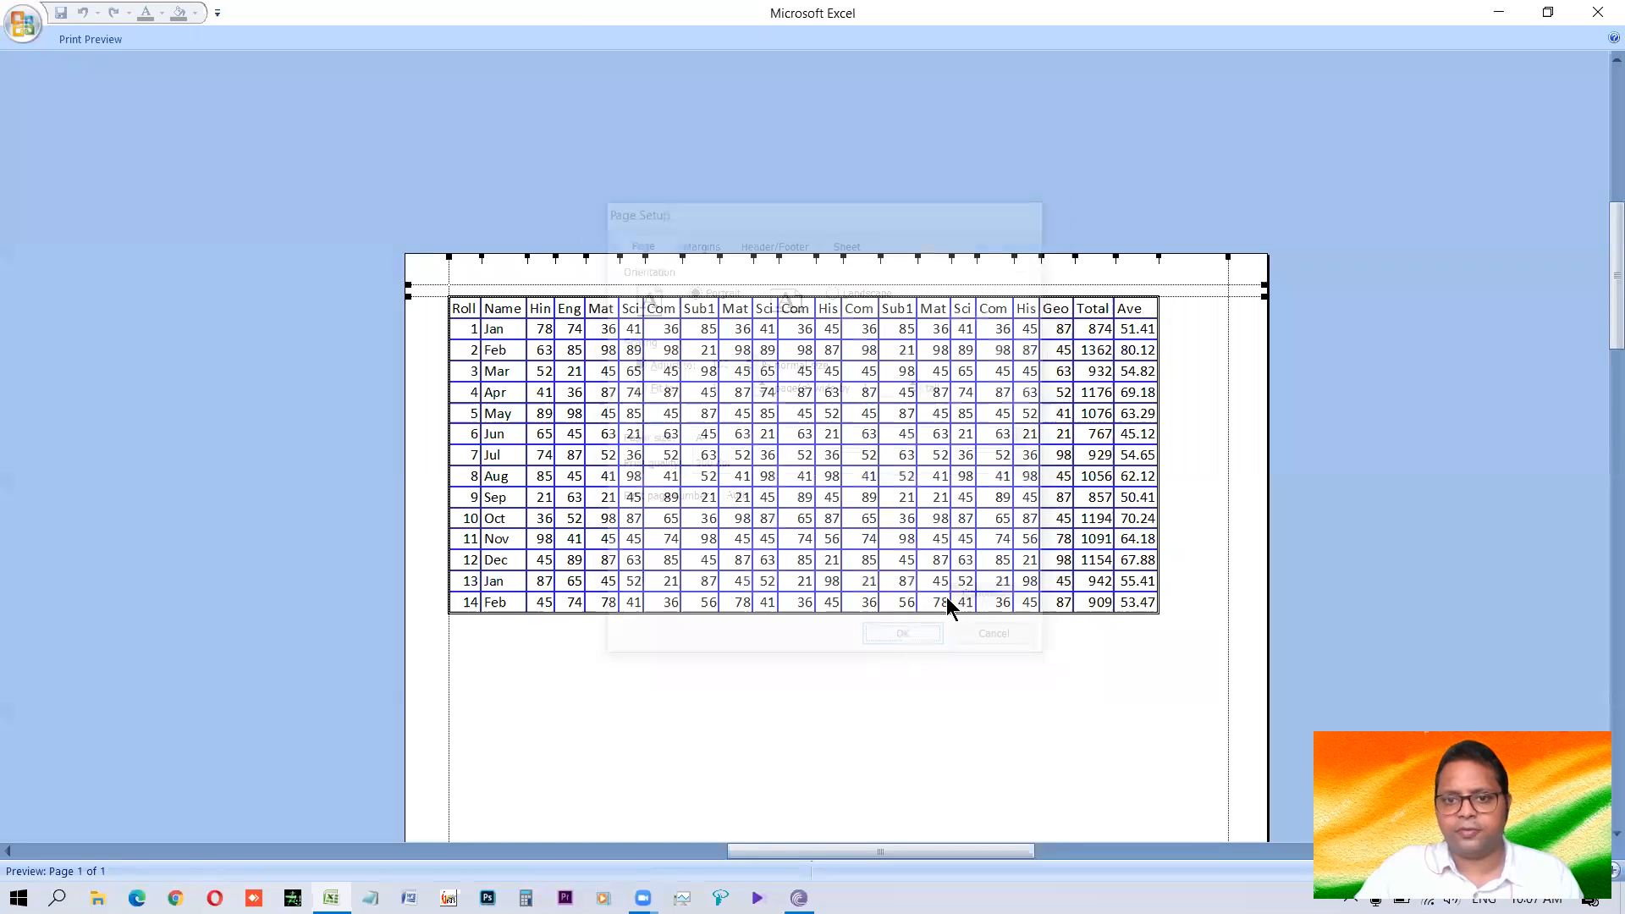
scroll(939, 627, "down", 5)
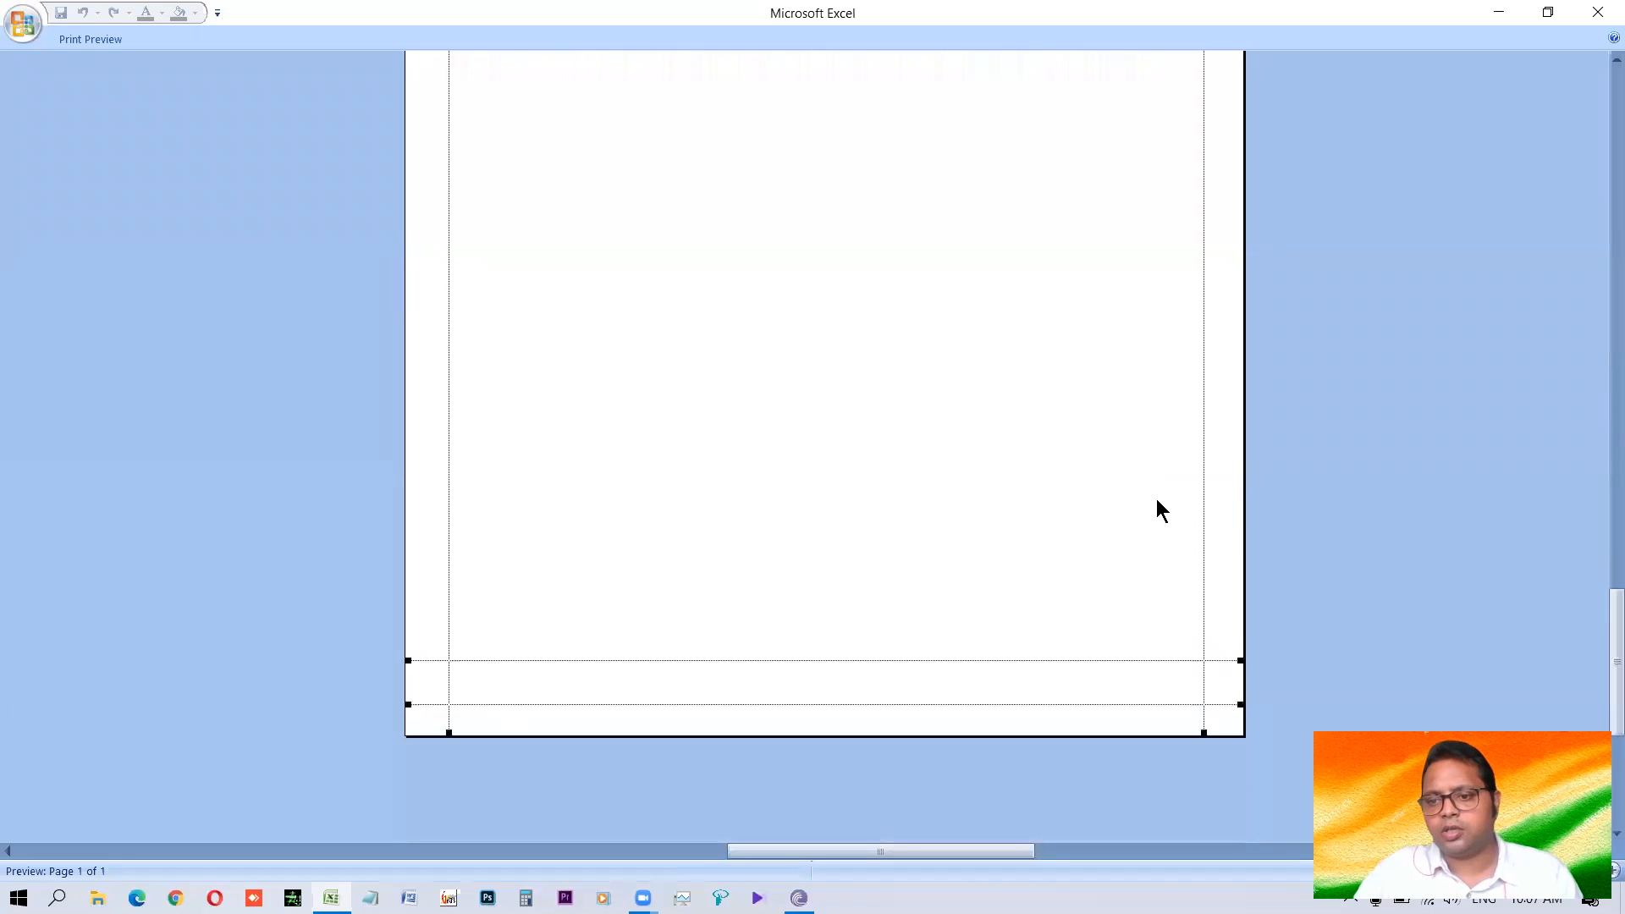
key("Escape")
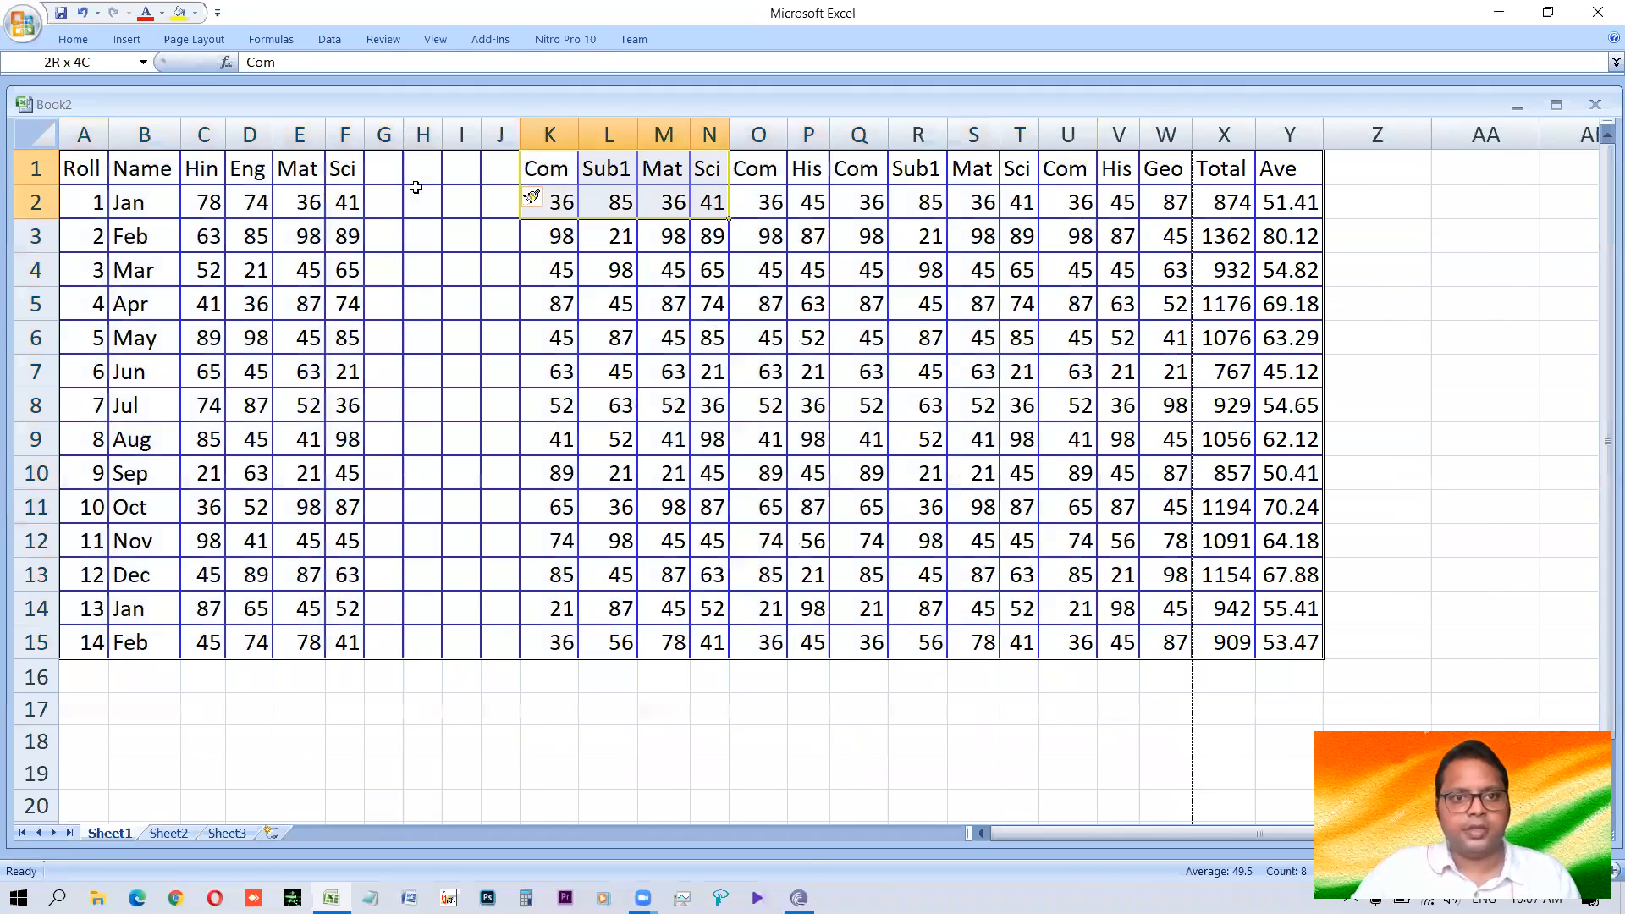
Copy the Com, Sub1, Mat and Sci columns in K1:N15 into the blank columns starting at G1.
key("ctrl+c")
left_click(374, 168)
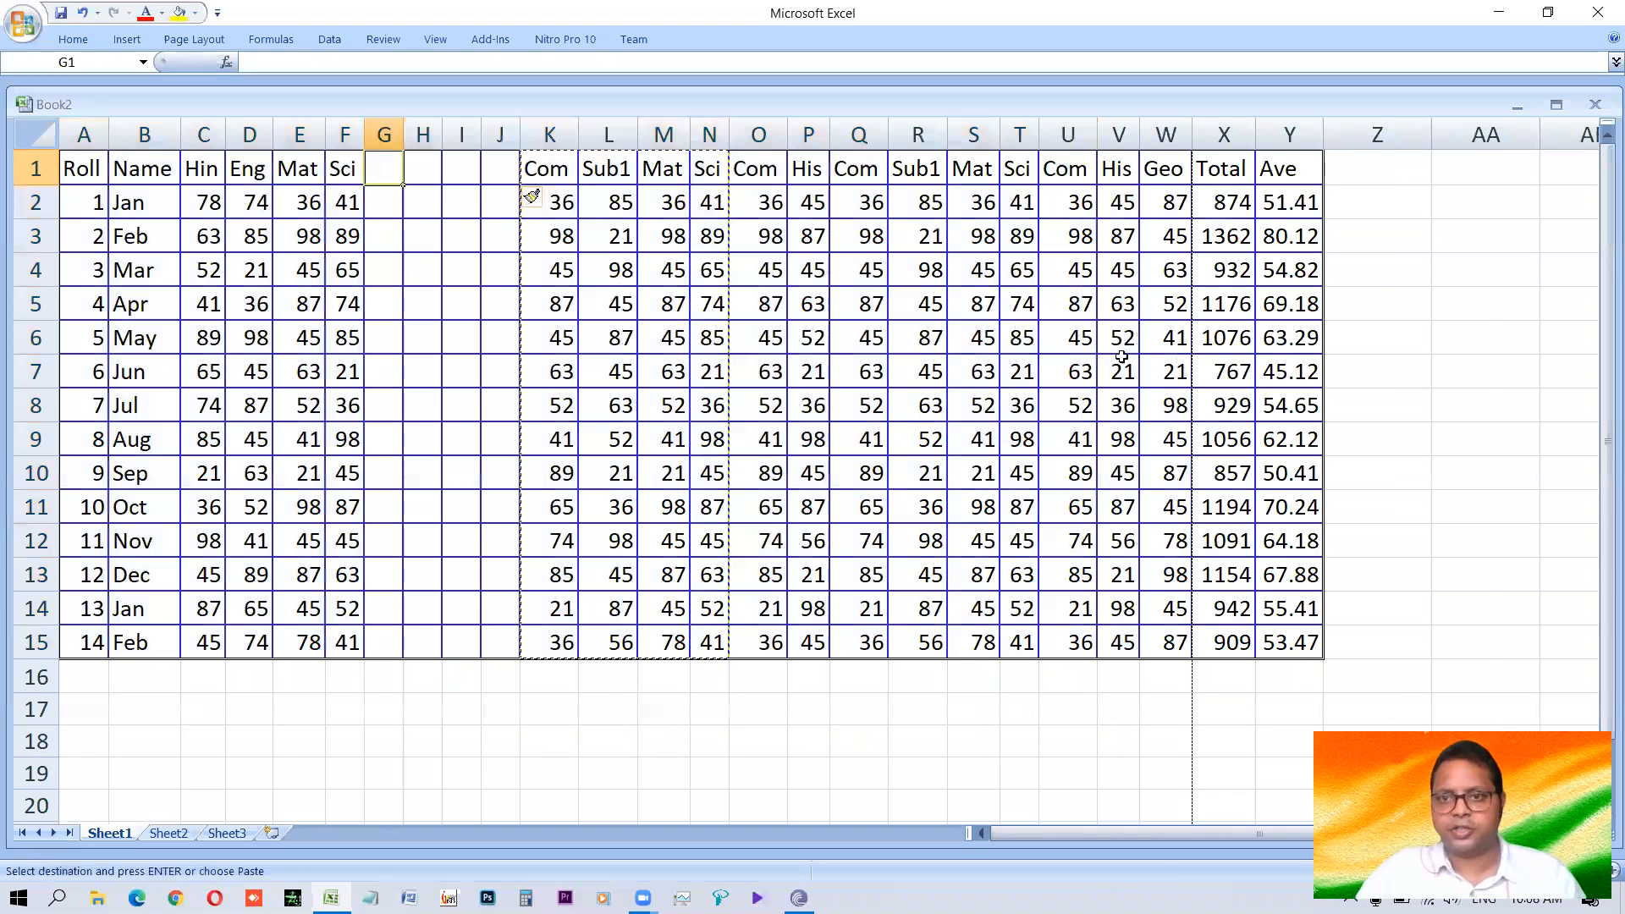
key("ctrl+v")
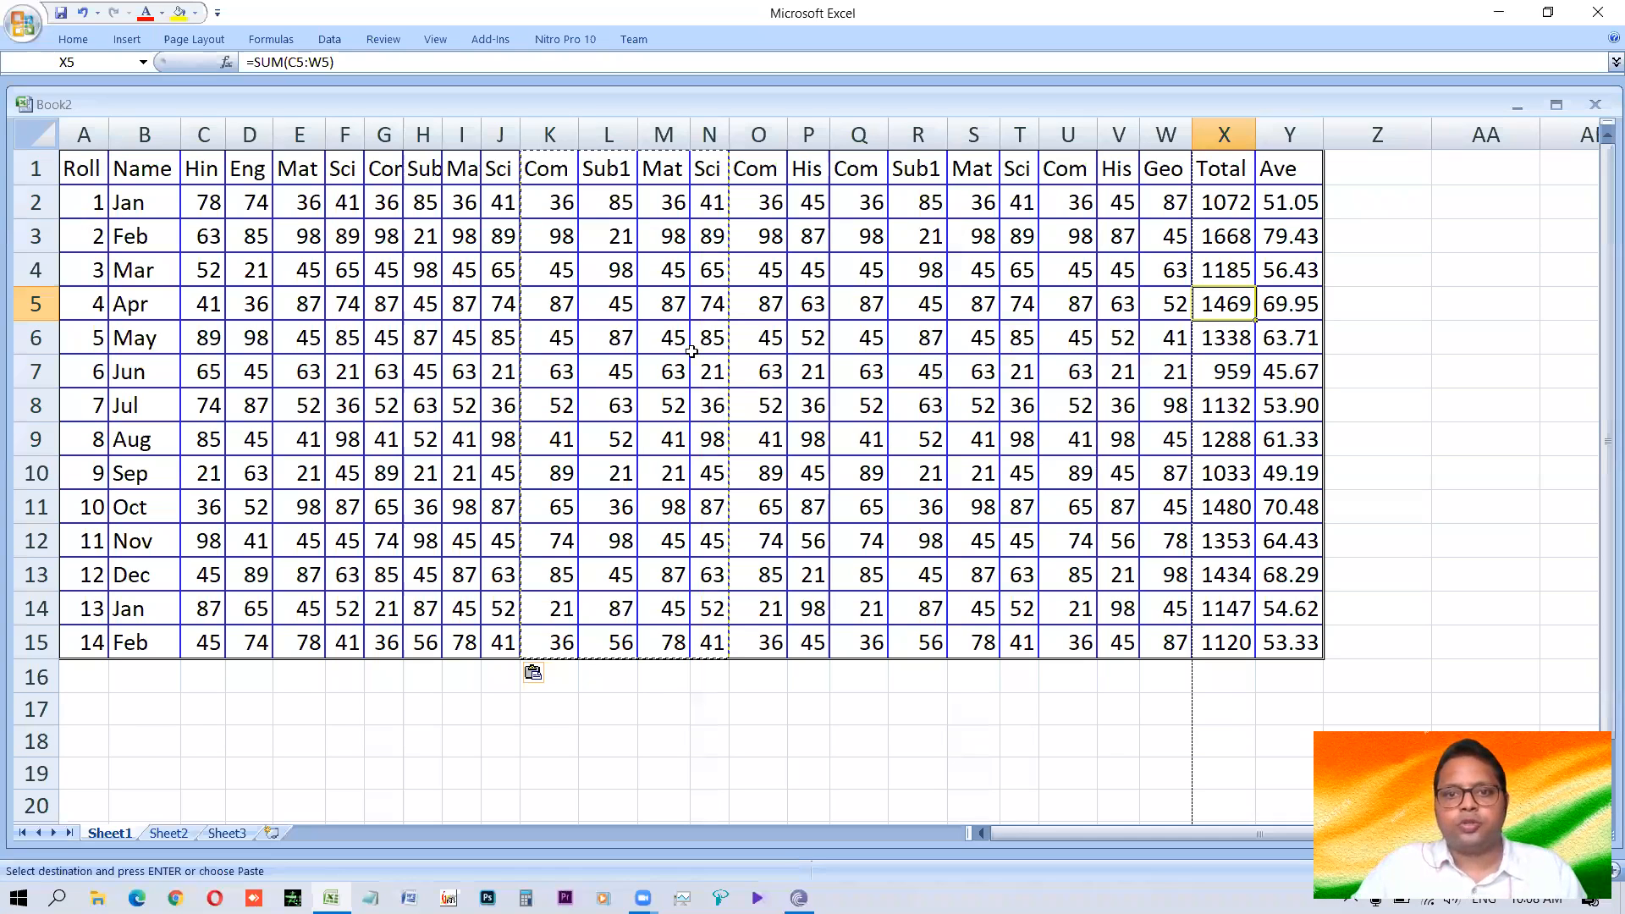
key("Escape")
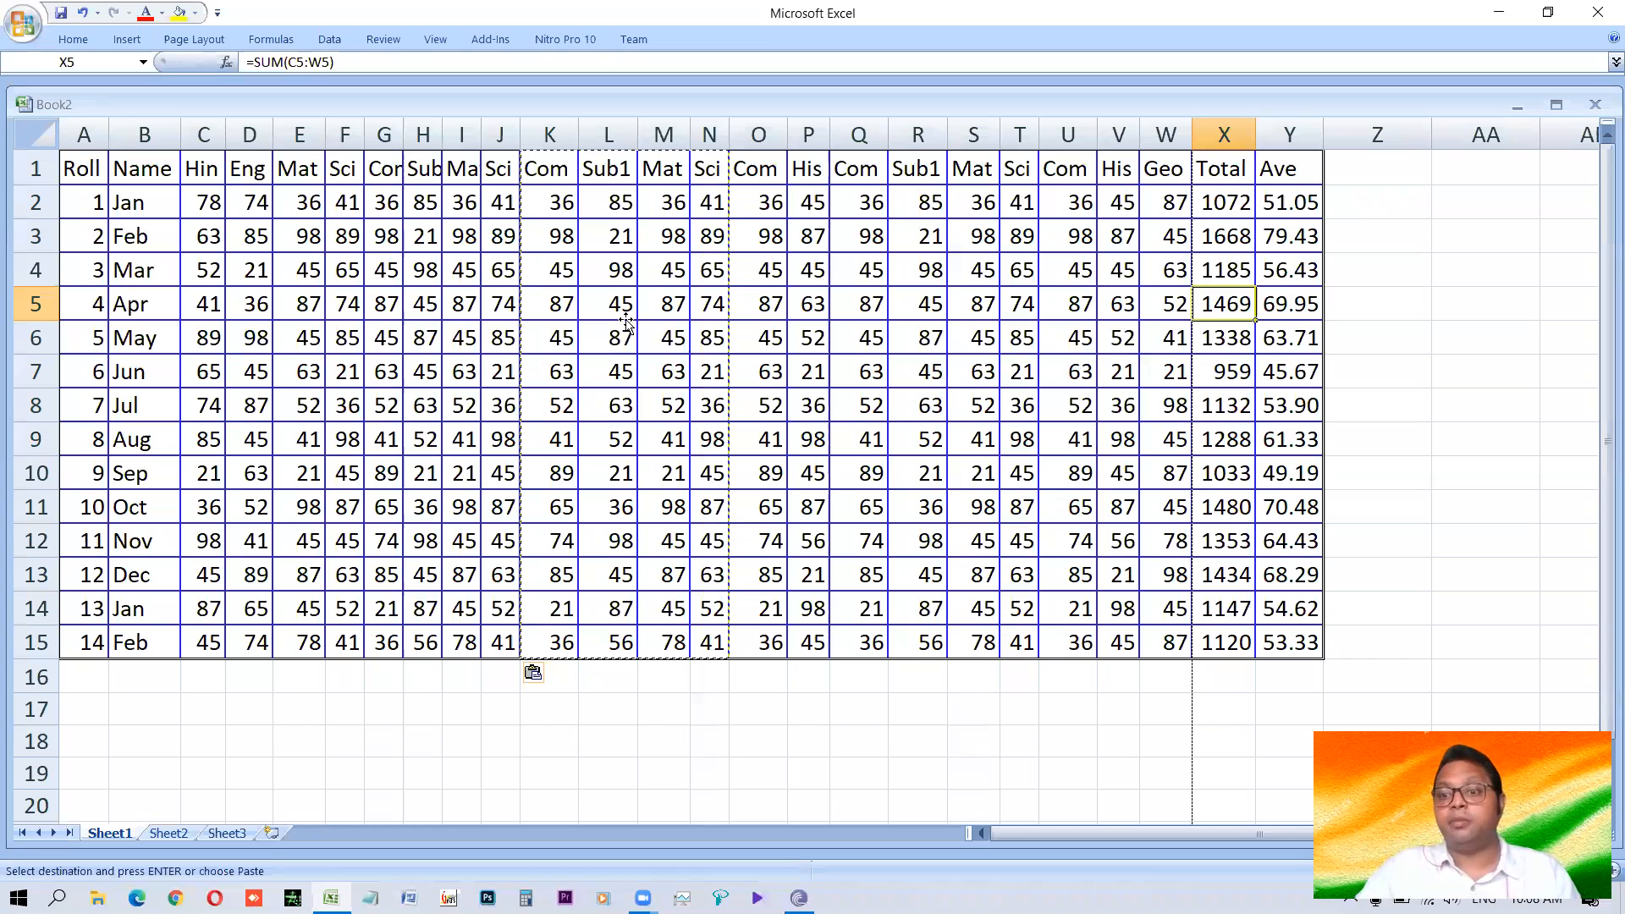
left_click(627, 319)
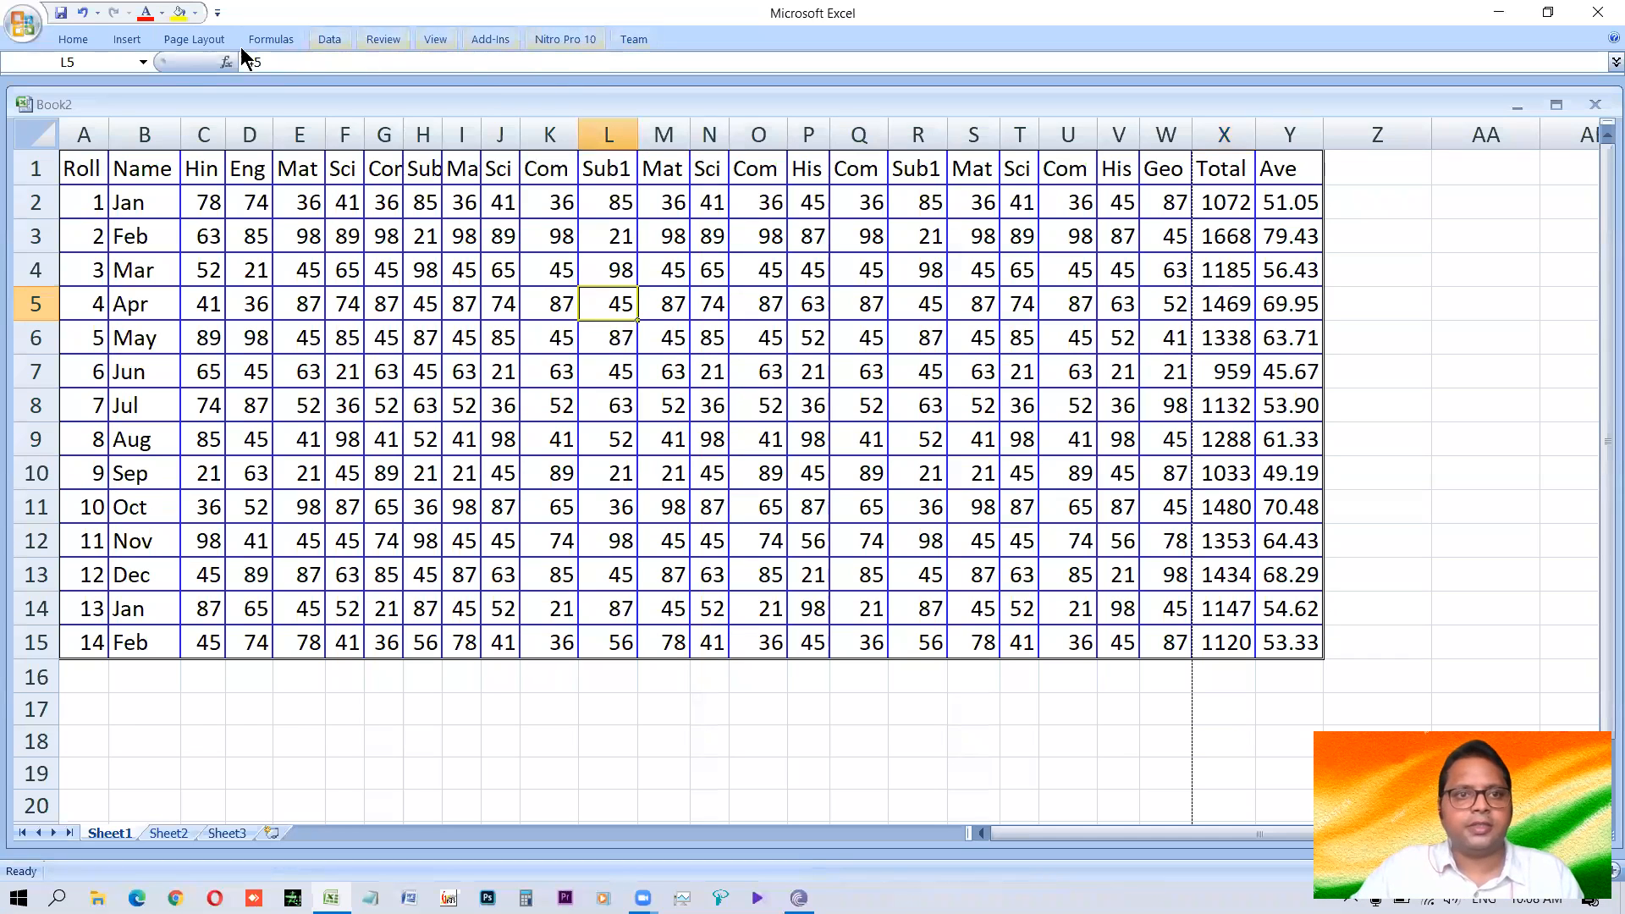
Switch the sheet to Page Break Preview, enlarge the view, and check the table's pages in print preview.
left_click(435, 39)
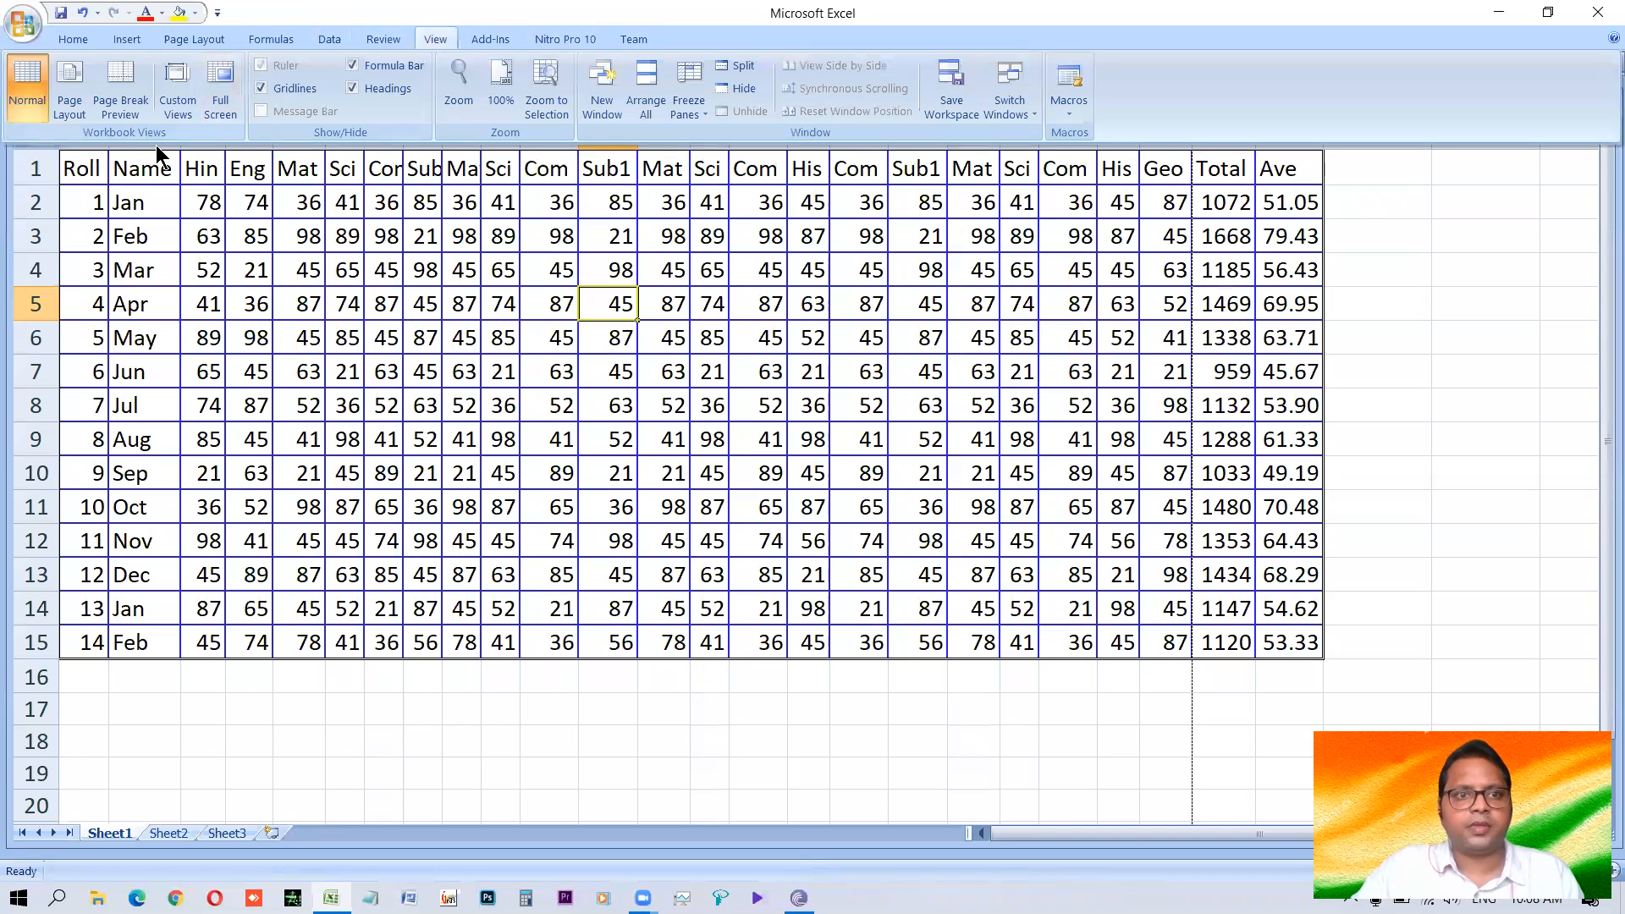
left_click(119, 95)
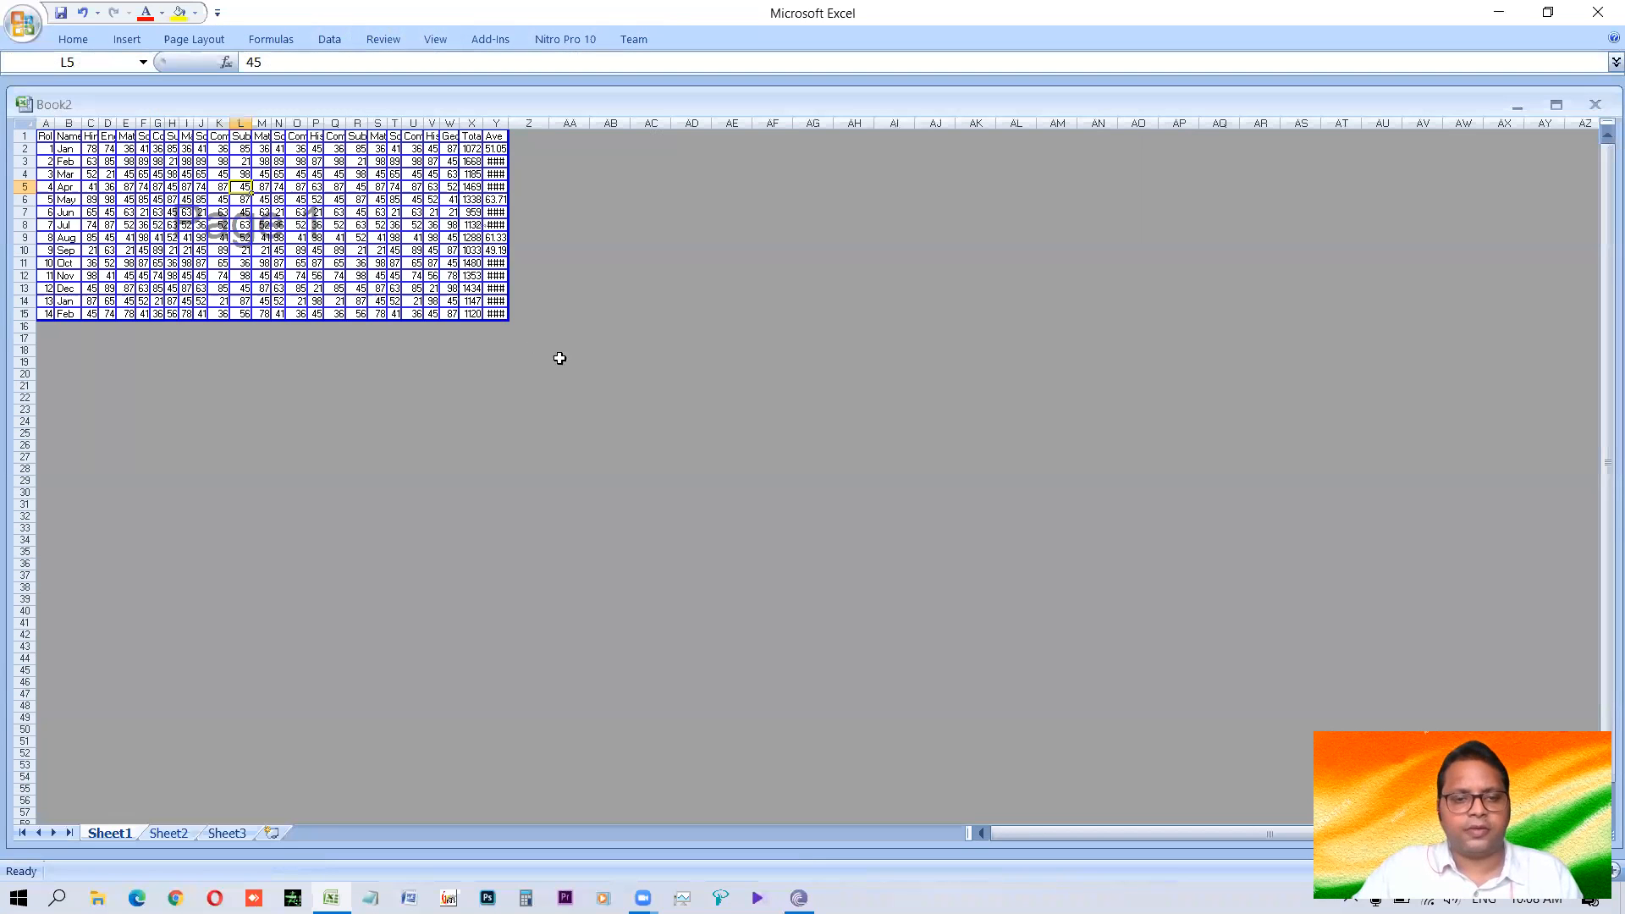
scroll(534, 373, "up", 4)
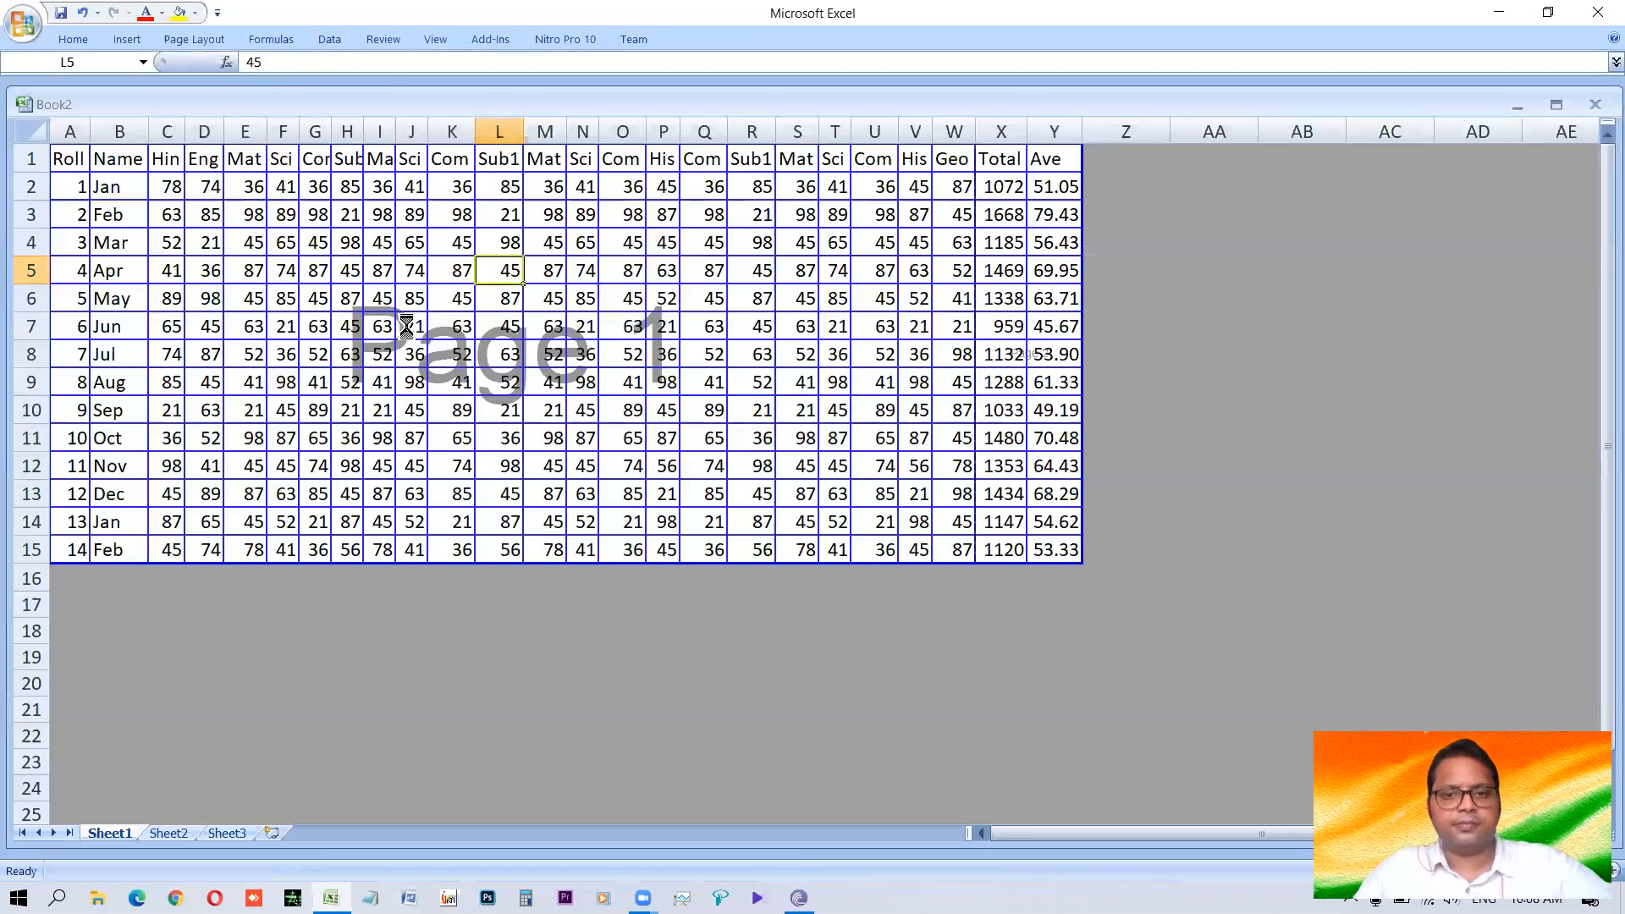
key("ctrl+F2")
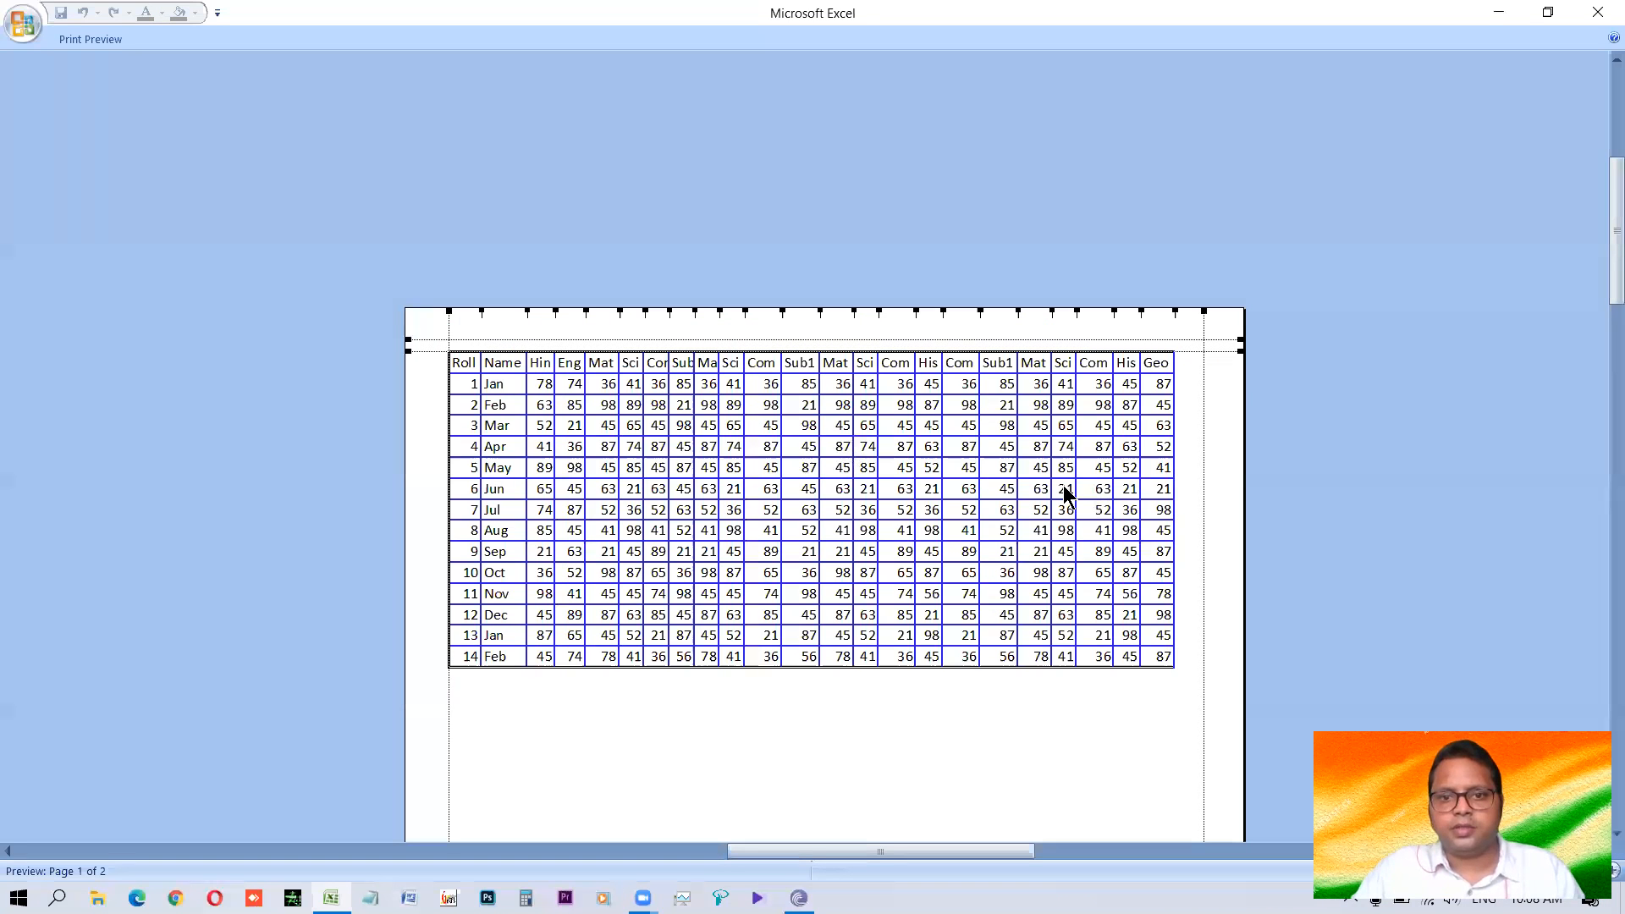
left_click(985, 486)
key("Escape")
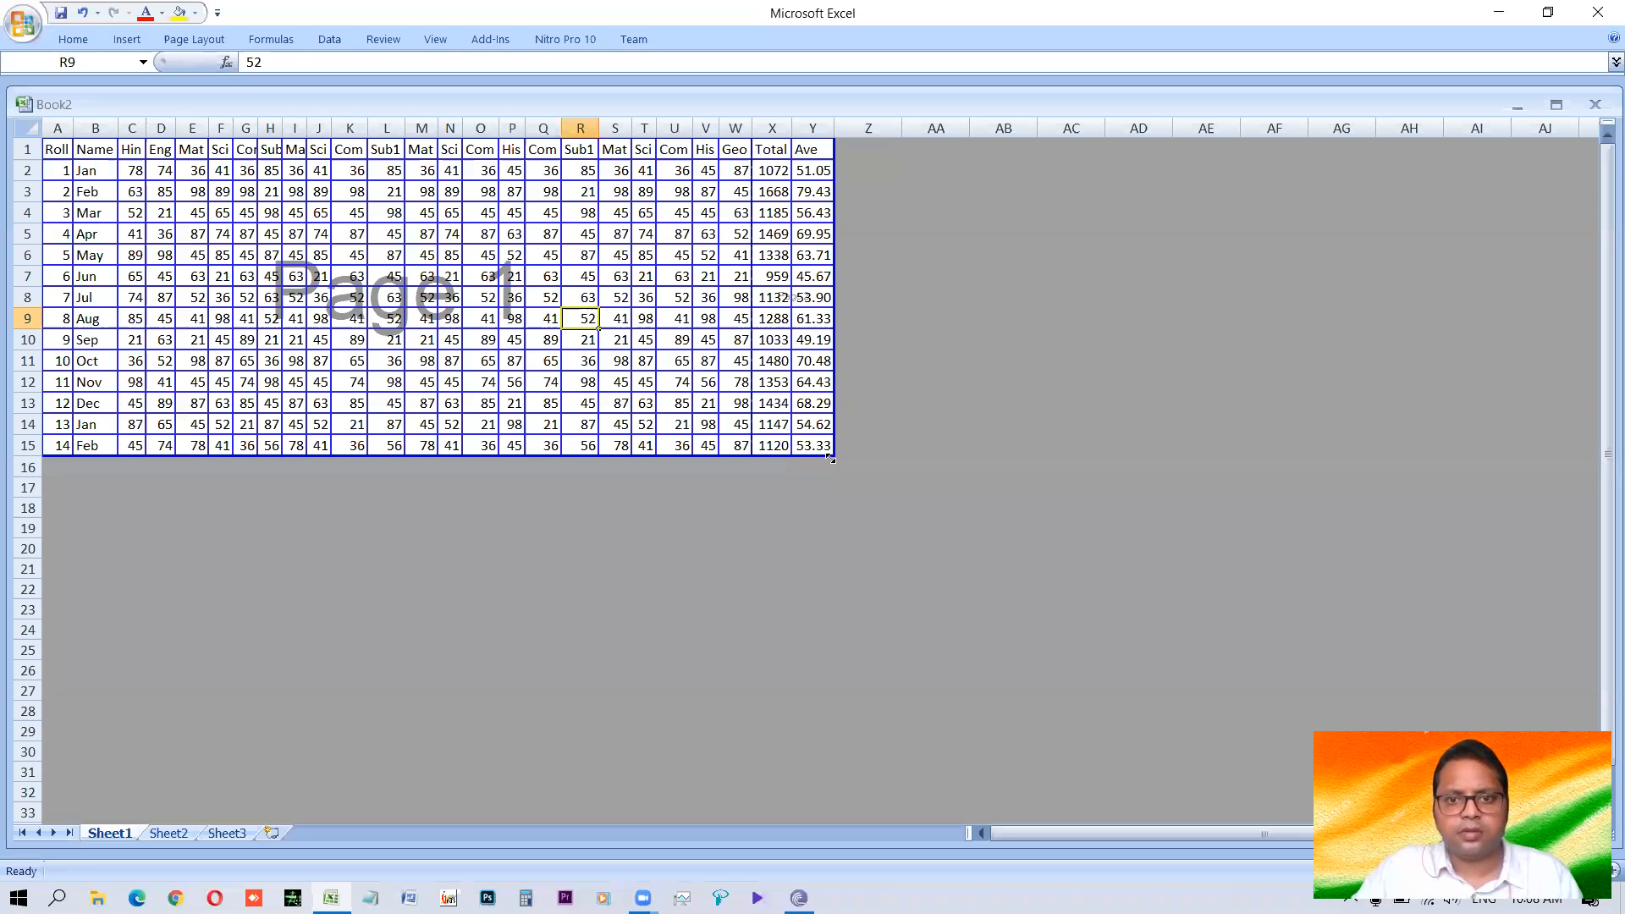
Extend the print area from the corner of the marks table out to column AF and row 28.
left_click(581, 568)
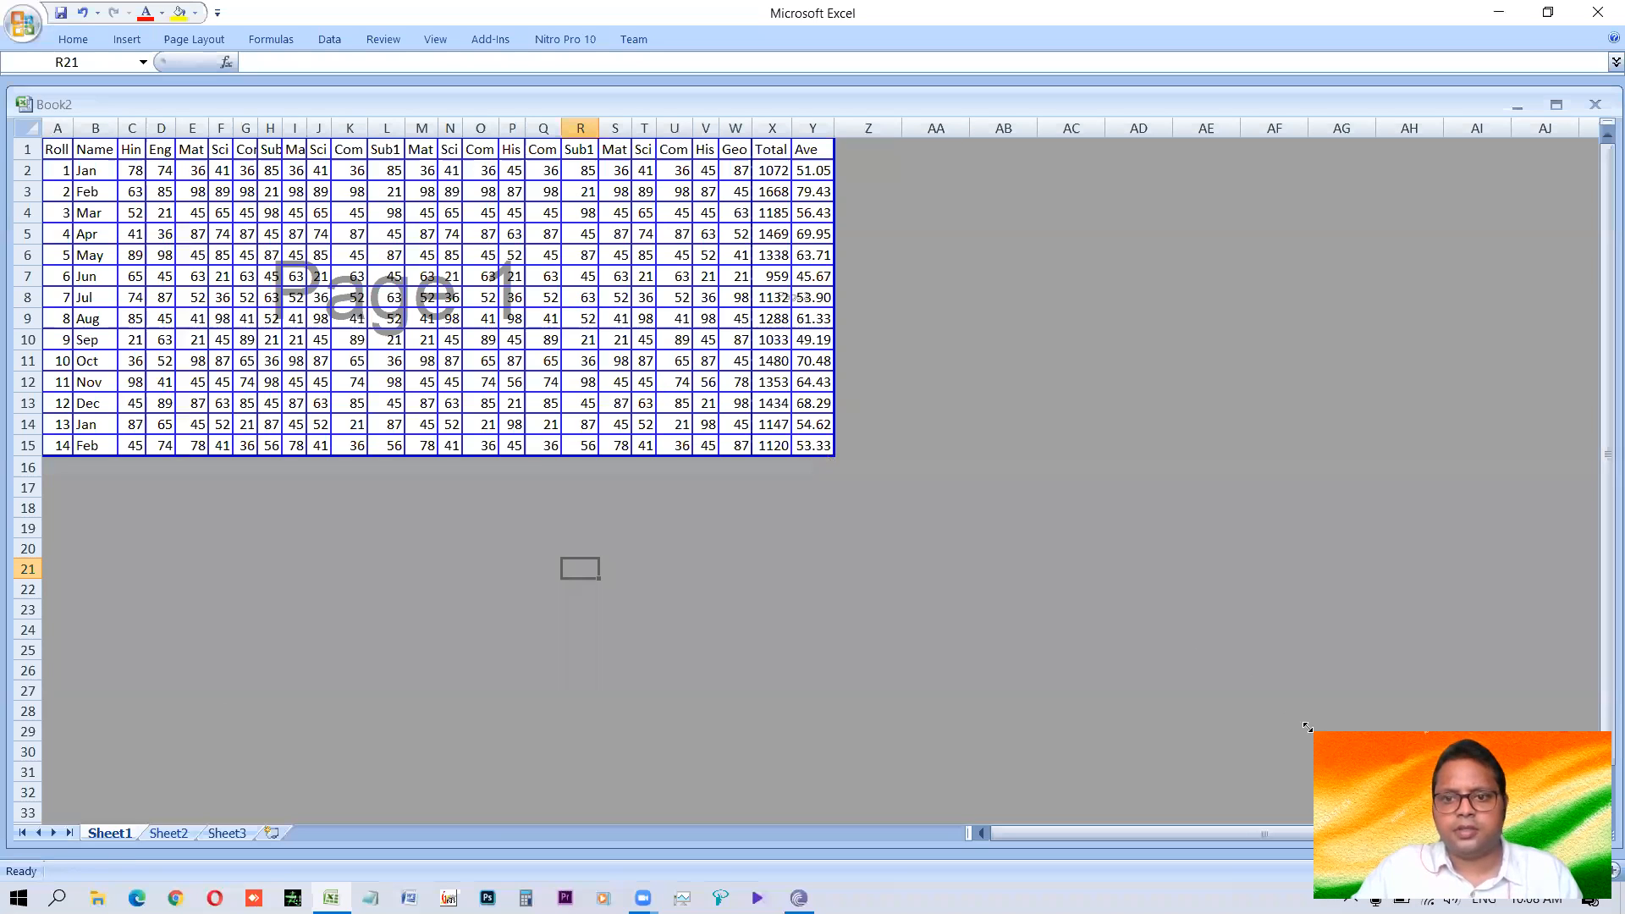
left_click_drag(834, 456, 1307, 719)
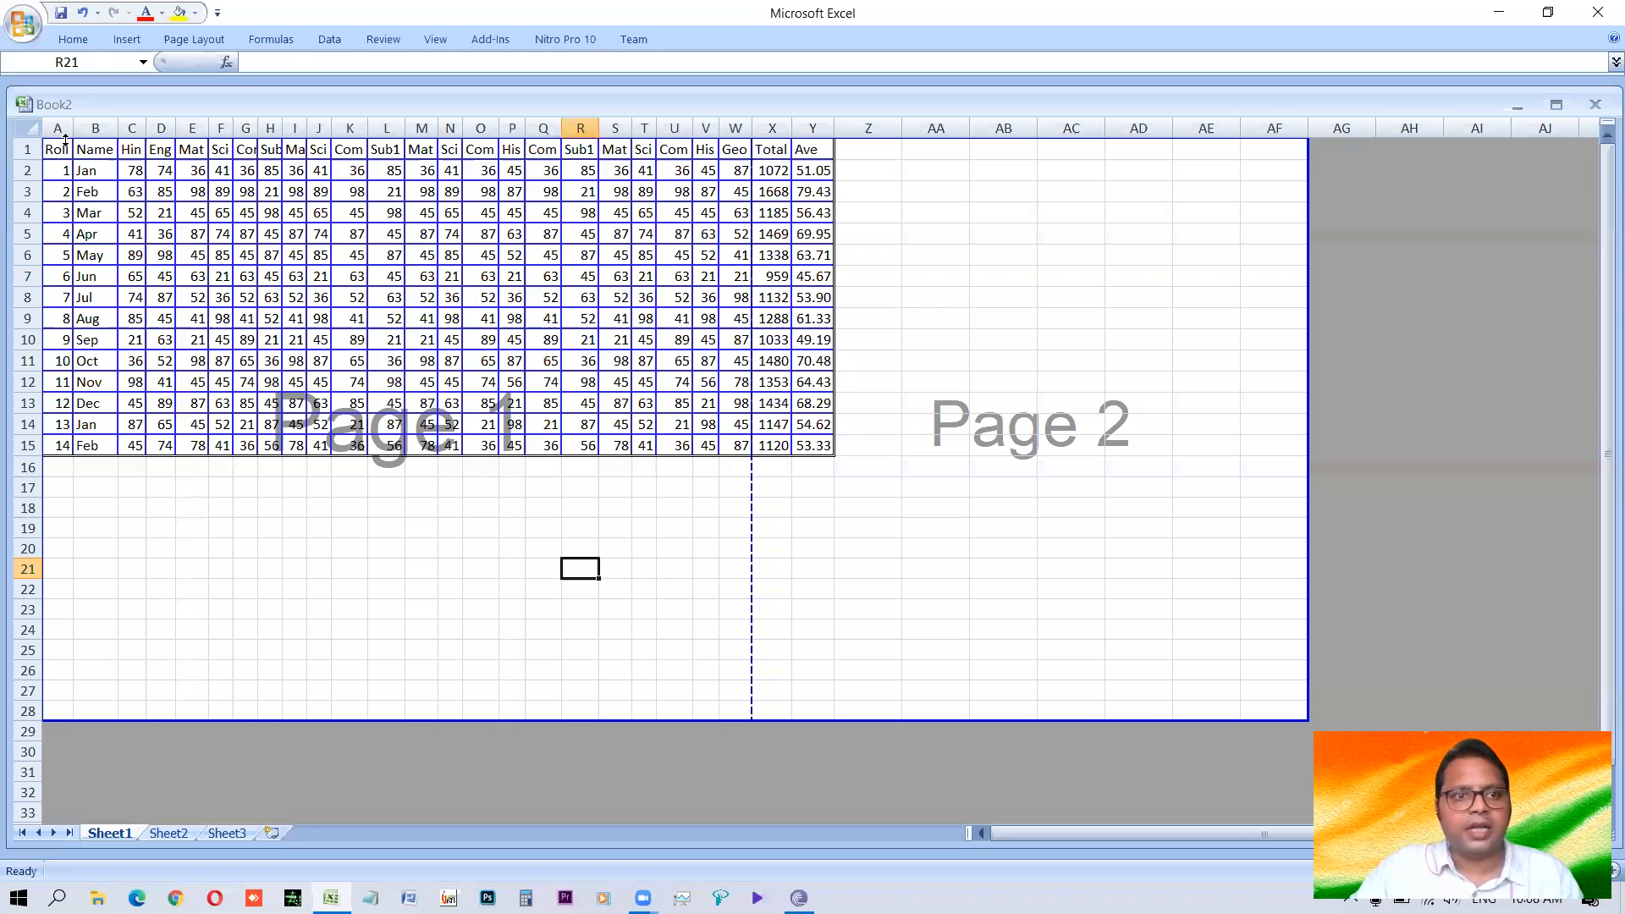
Select the whole marks table and change its blue cell borders to black in the cell formatting.
left_click_drag(56, 149, 581, 343)
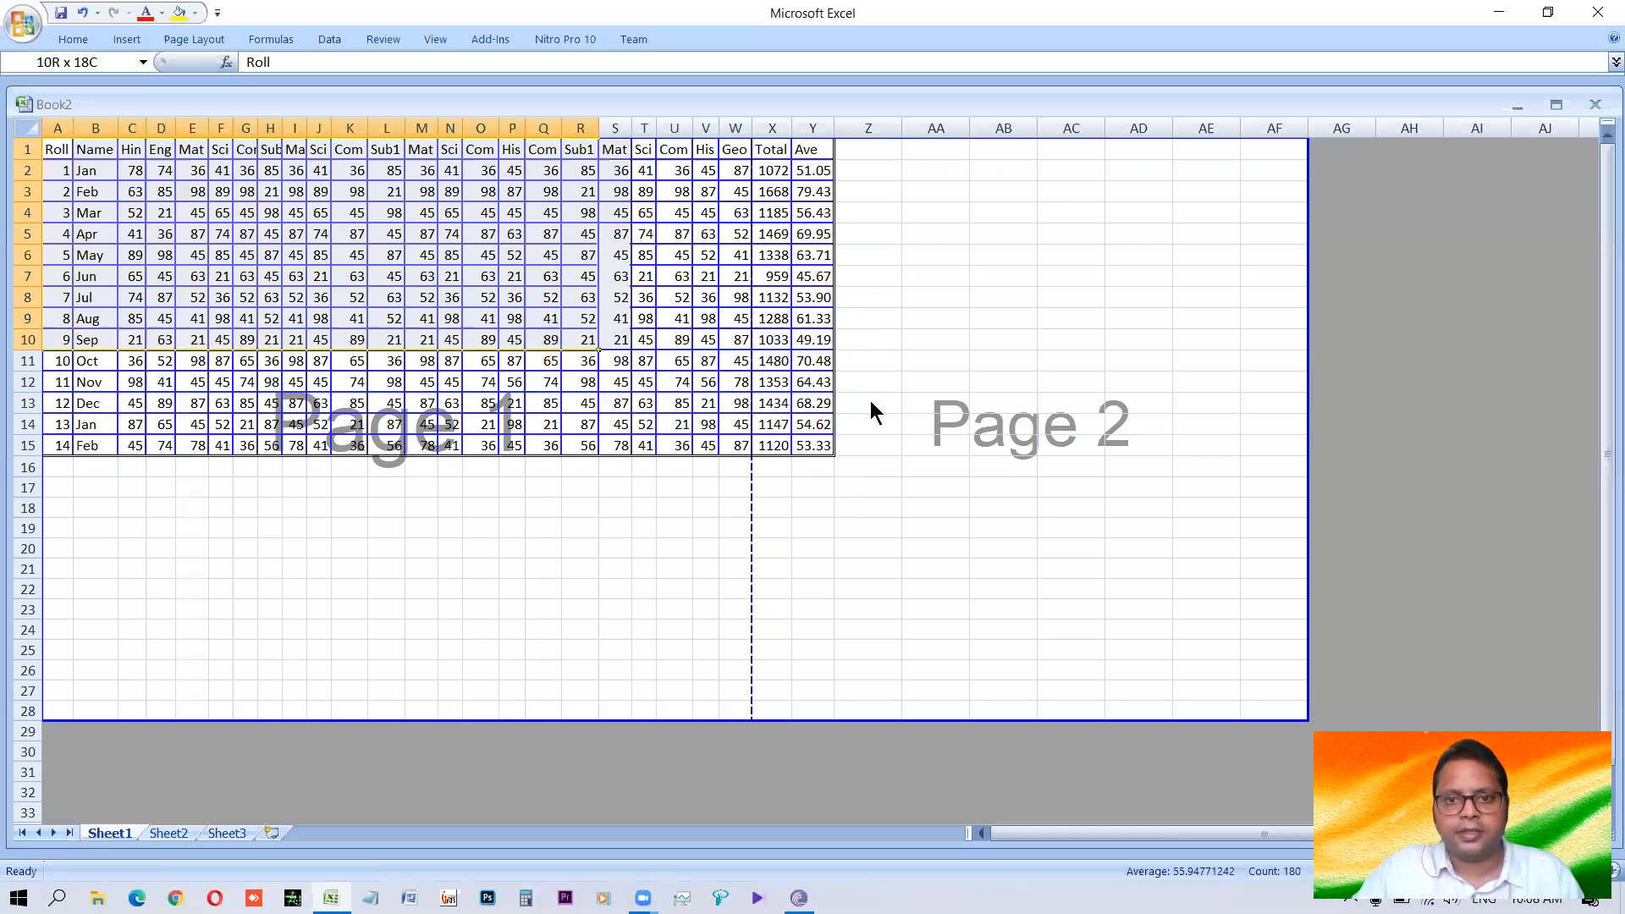
key("ctrl+a")
key("ctrl+1")
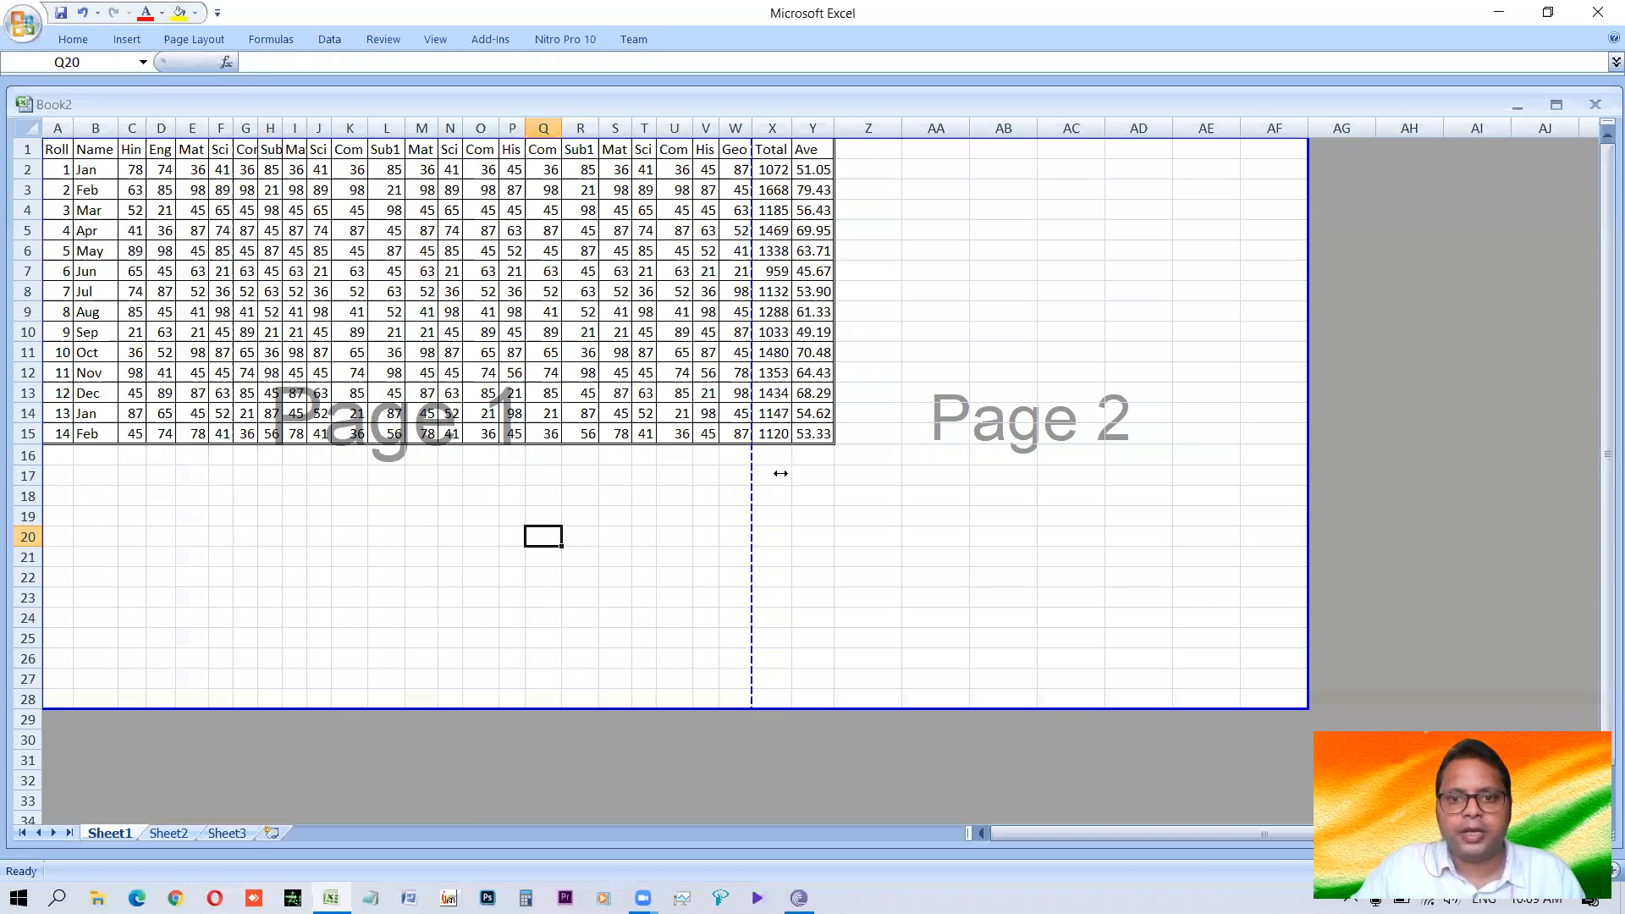
Move the page break between pages 1 and 2 to just after the Ave column, so Total and Ave belong to page 1.
left_click_drag(837, 473, 836, 473)
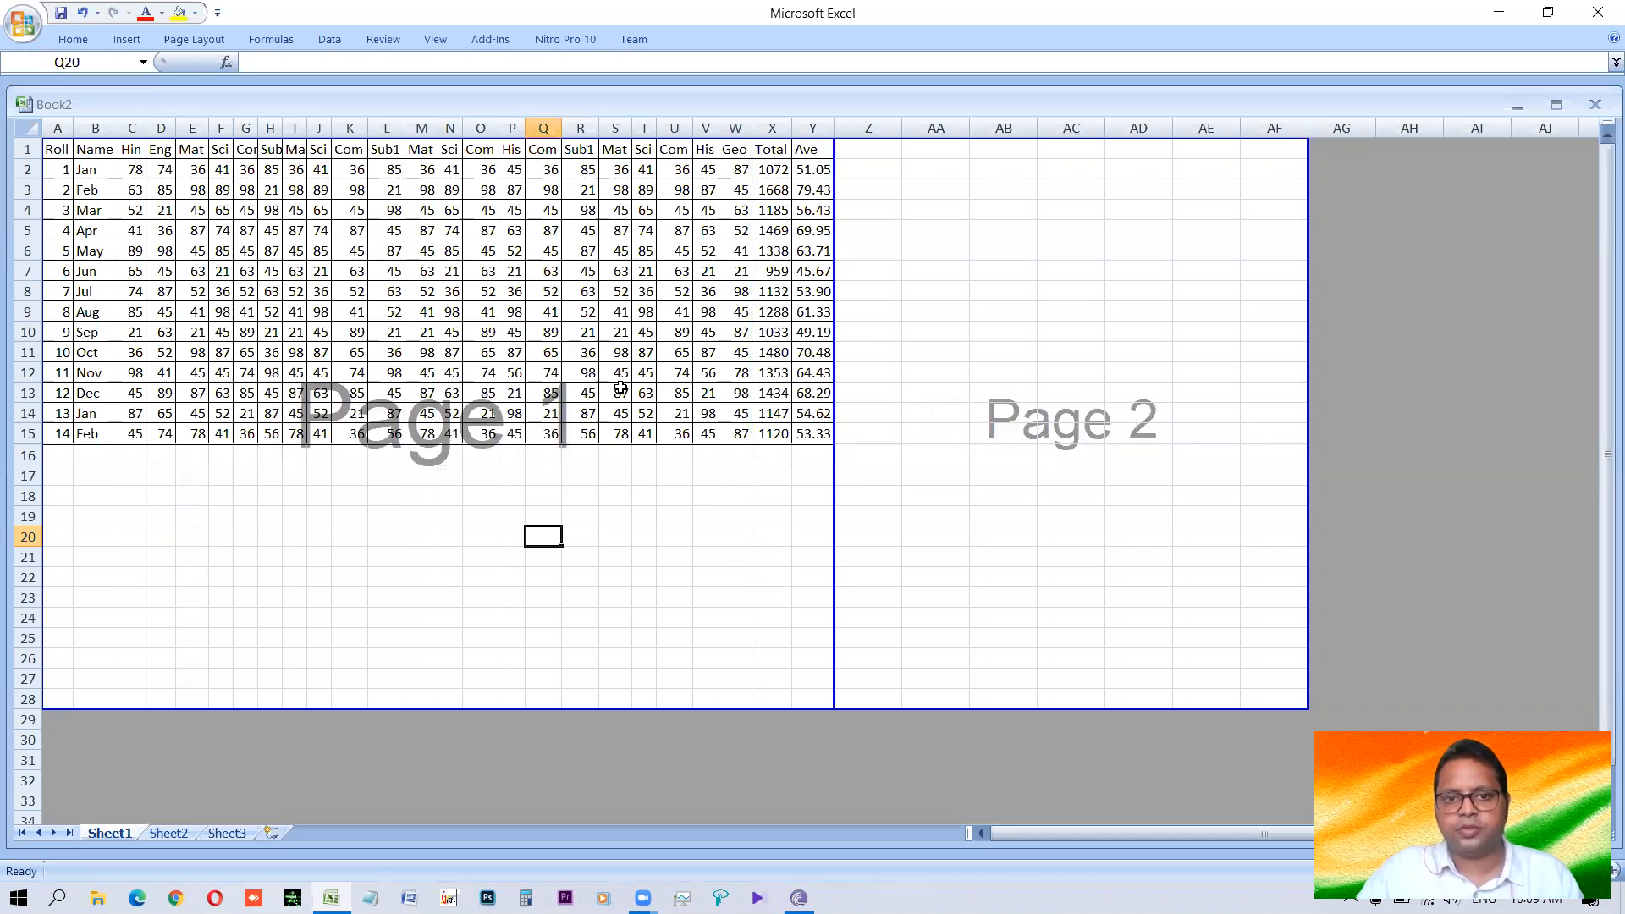
left_click(373, 311)
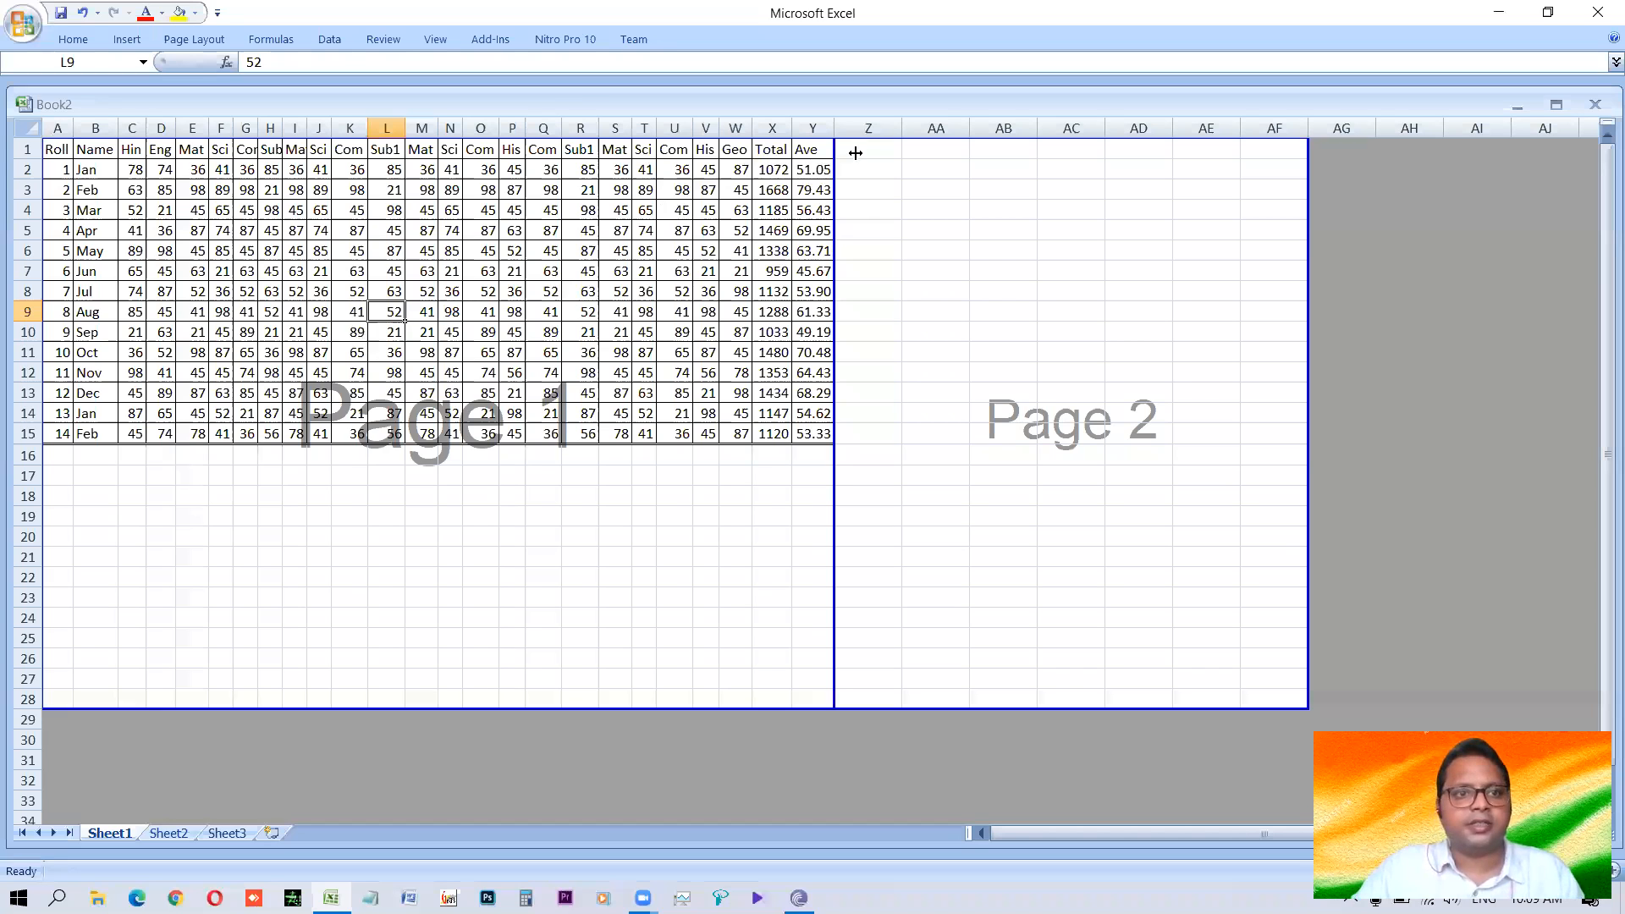
Check the printed page and its scaling in print preview and the page setup, without changes, and return to the sheet.
key("ctrl+F2")
left_click(65, 108)
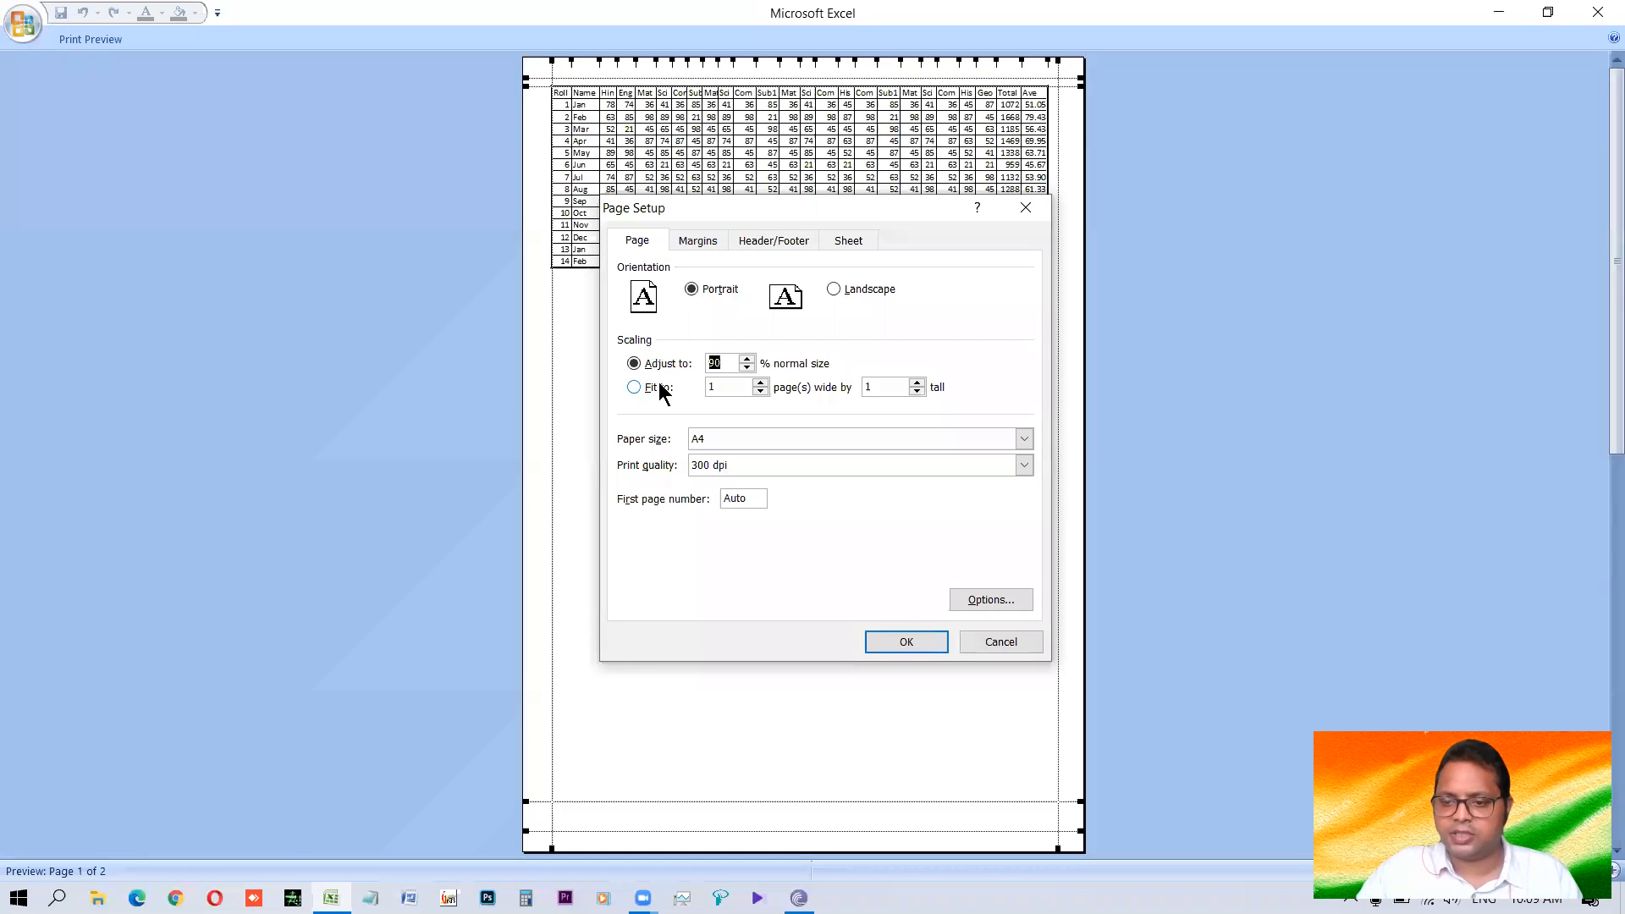
key("Escape")
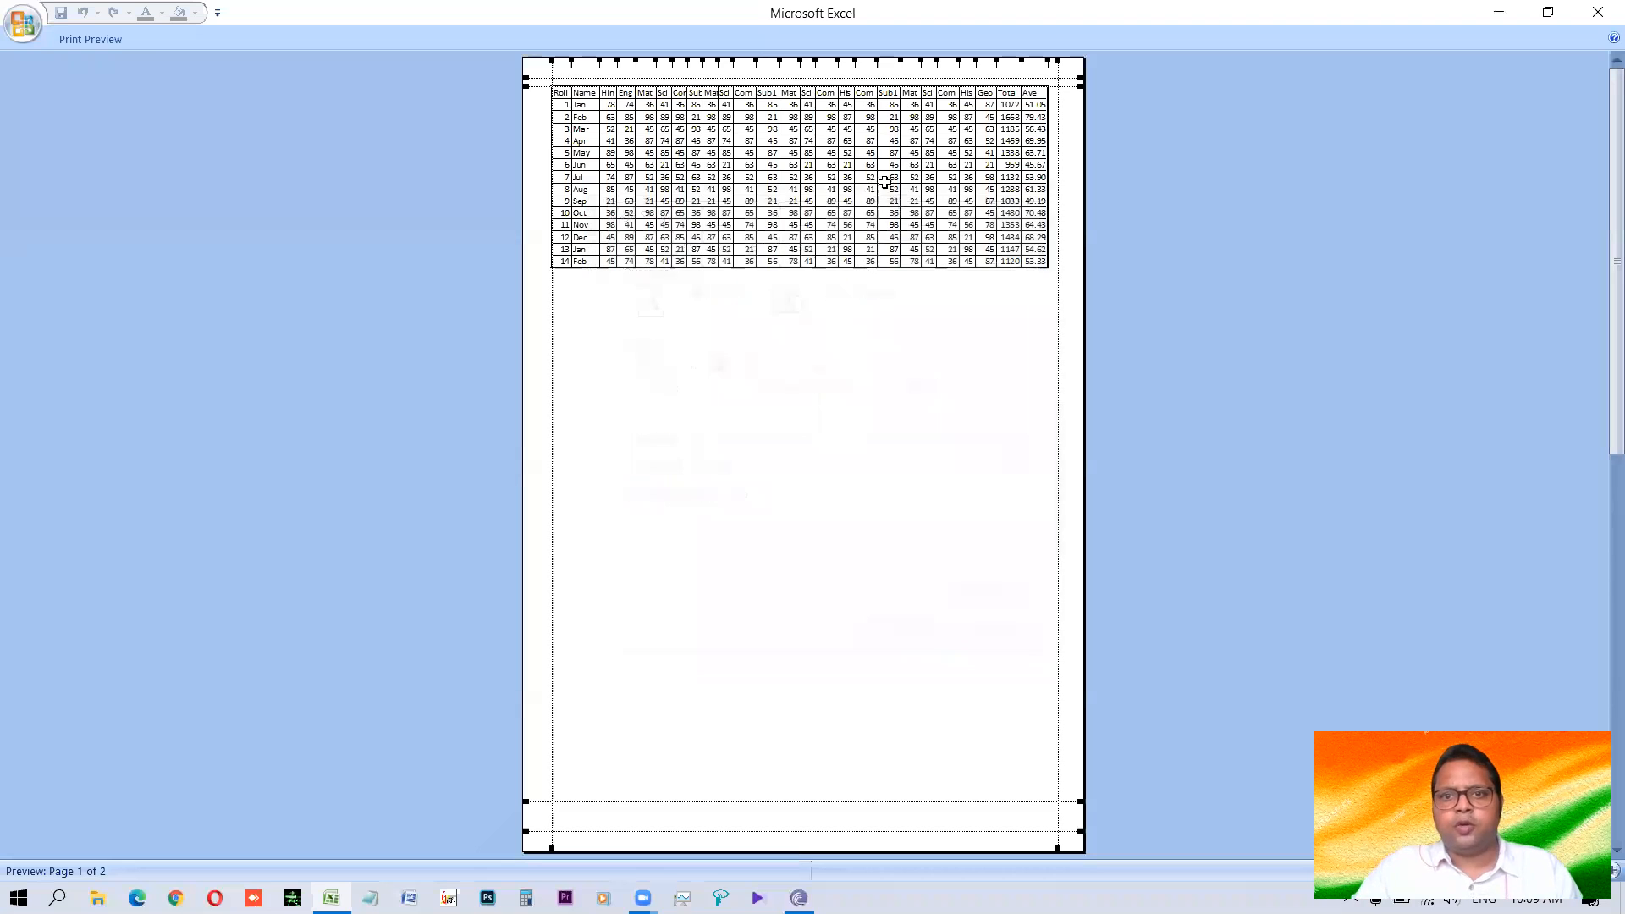
key("Escape")
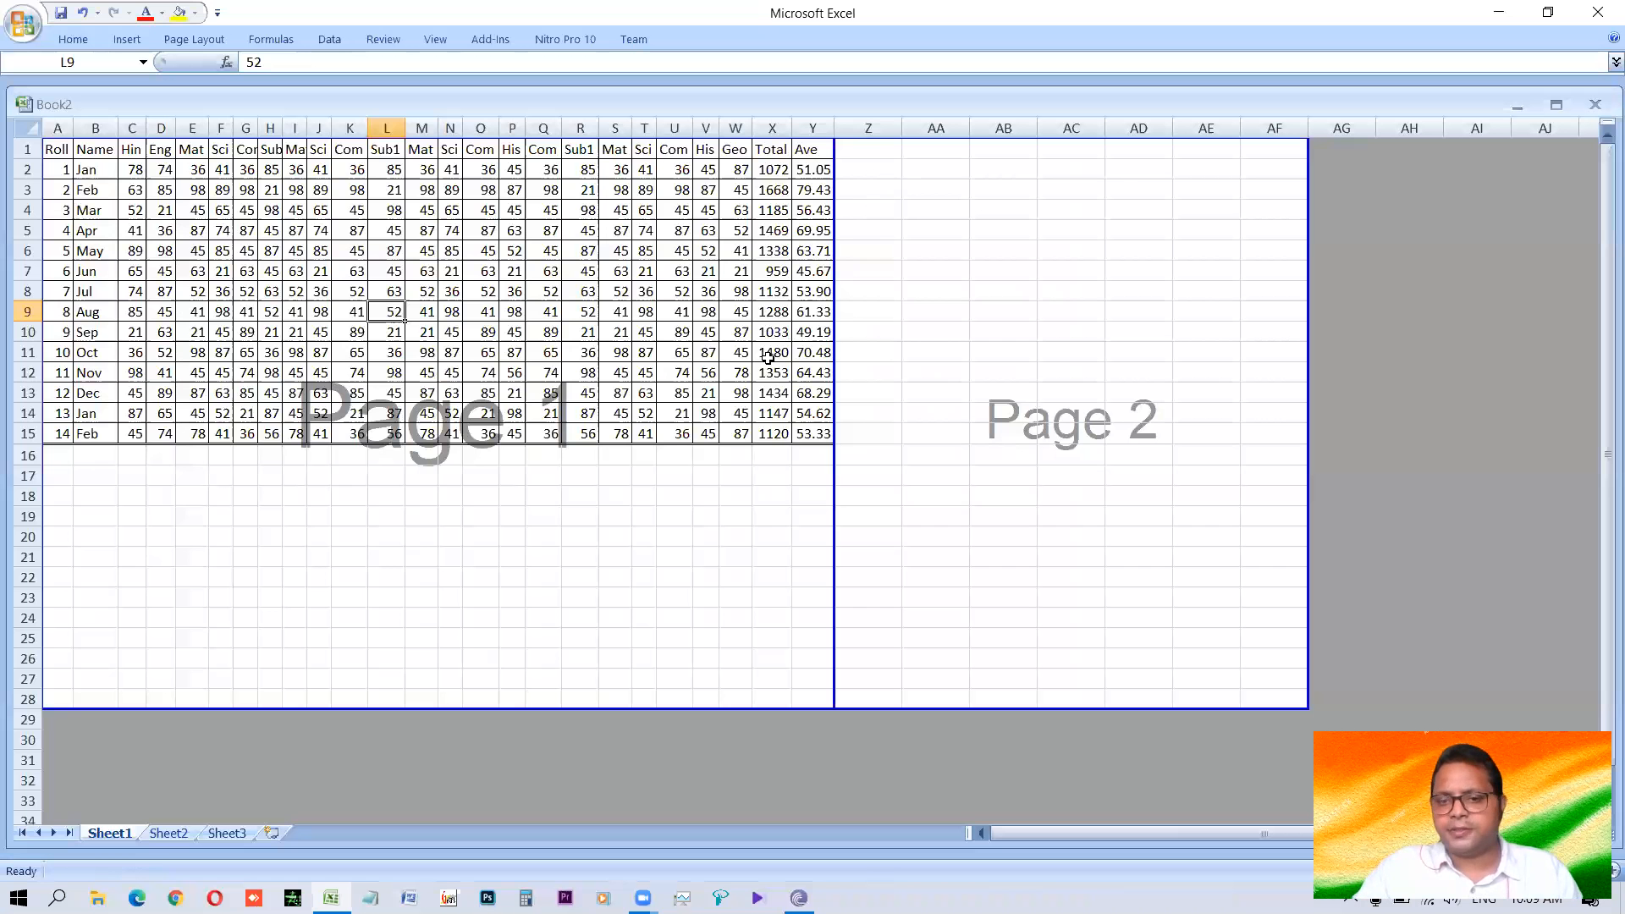
Pull the print area's outer edge back from column AF to the Ave column, and check the page in print preview.
left_click(682, 390)
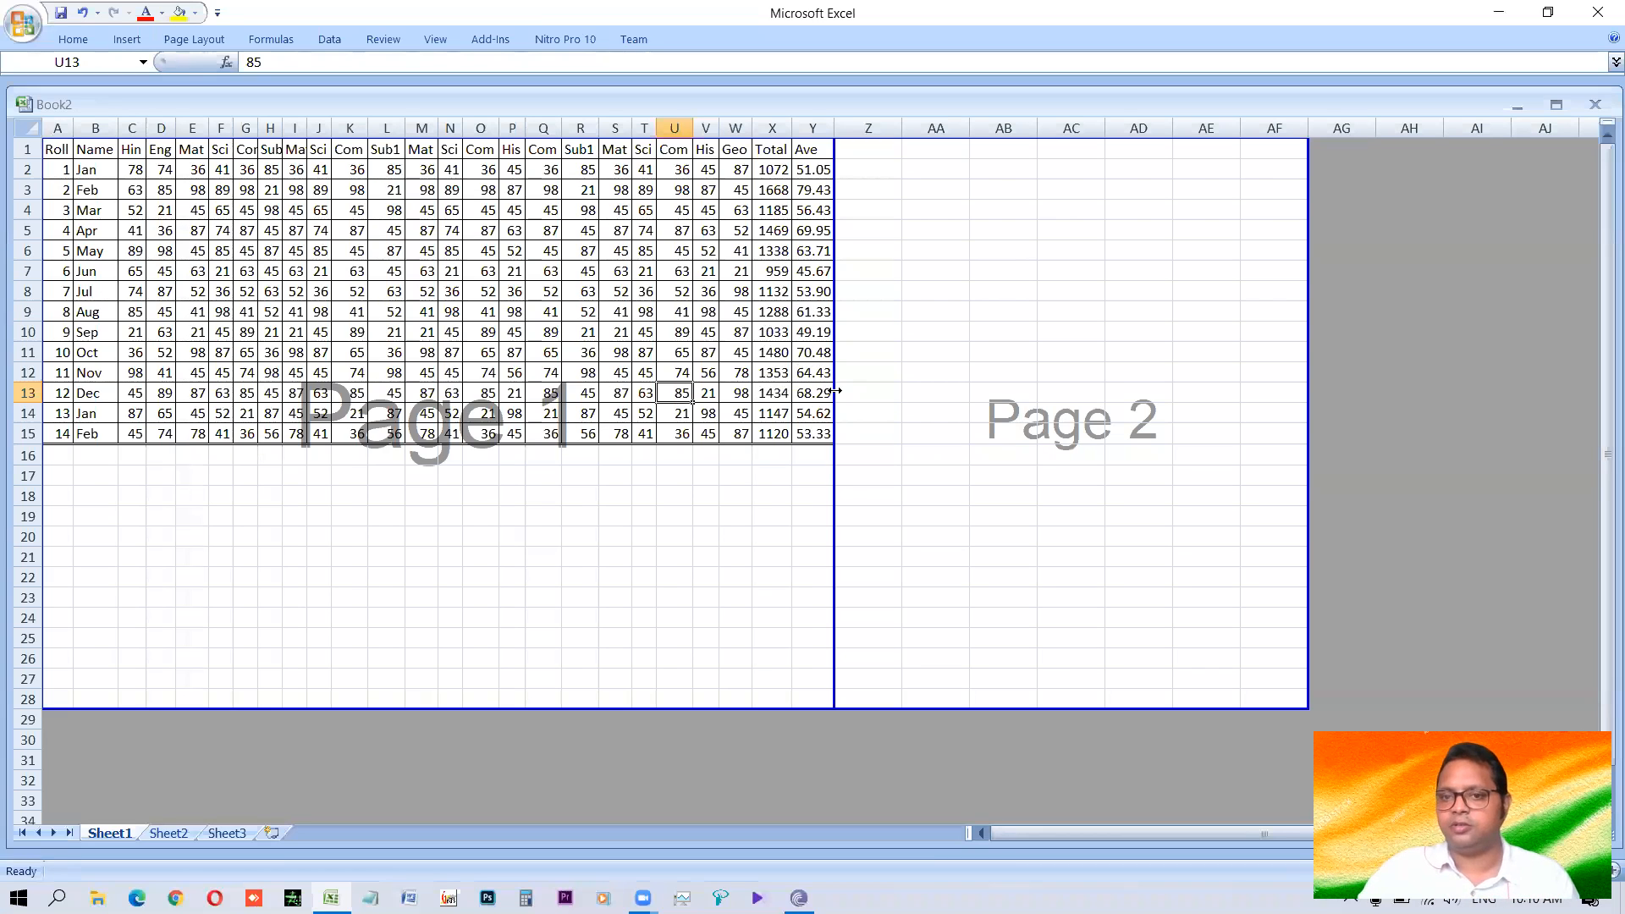
left_click_drag(1307, 365, 838, 408)
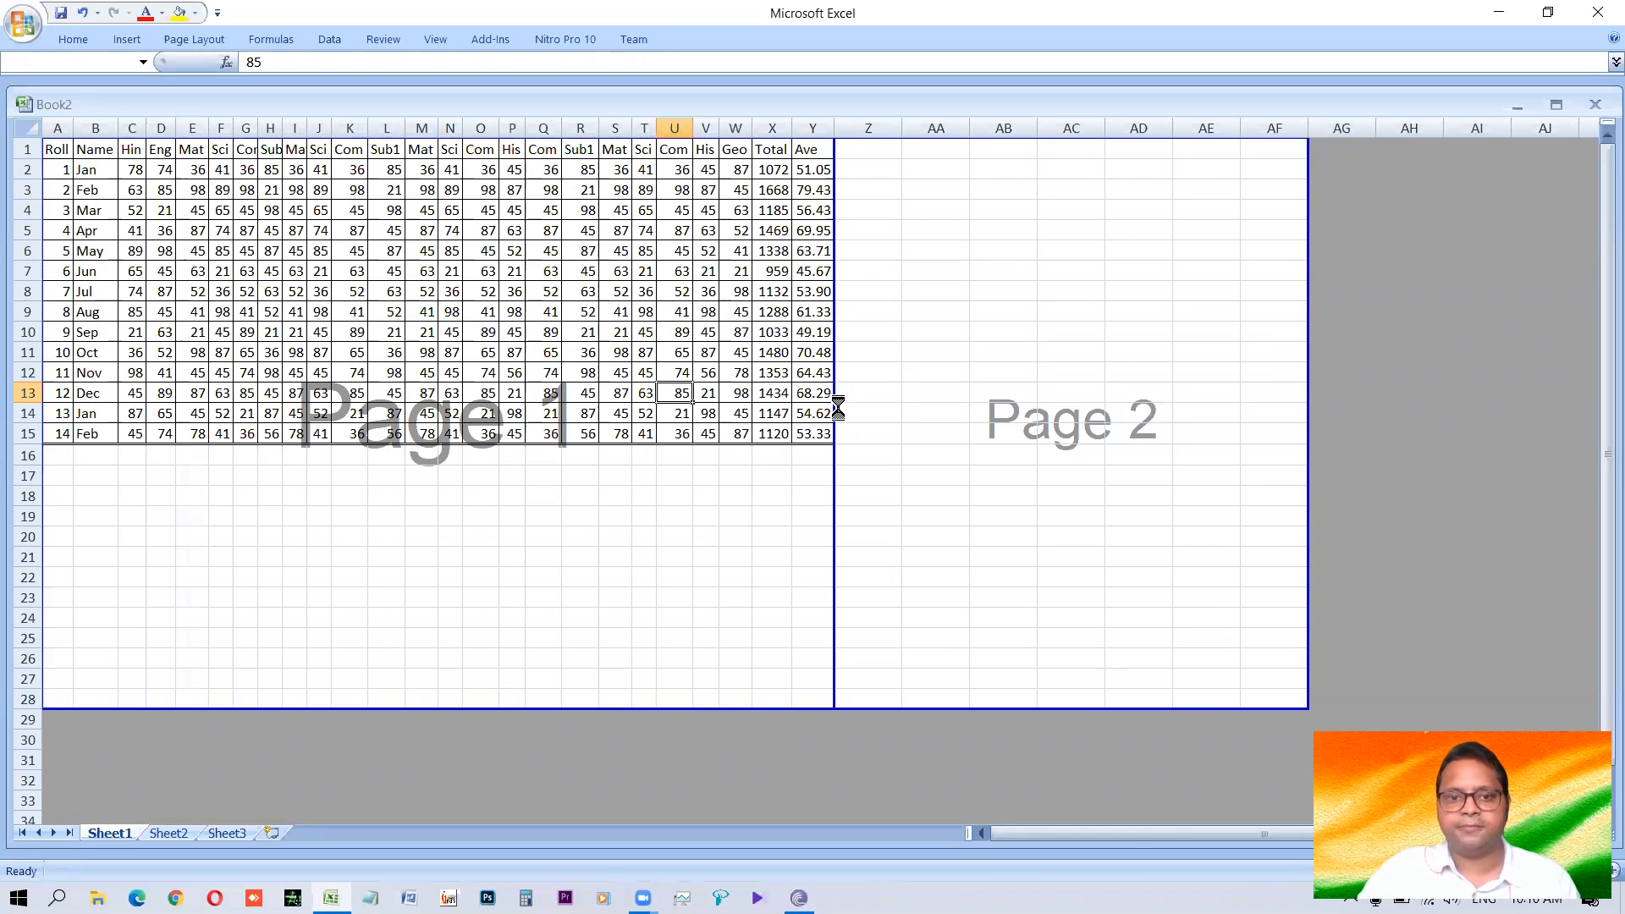
left_click(546, 391)
key("ctrl+F2")
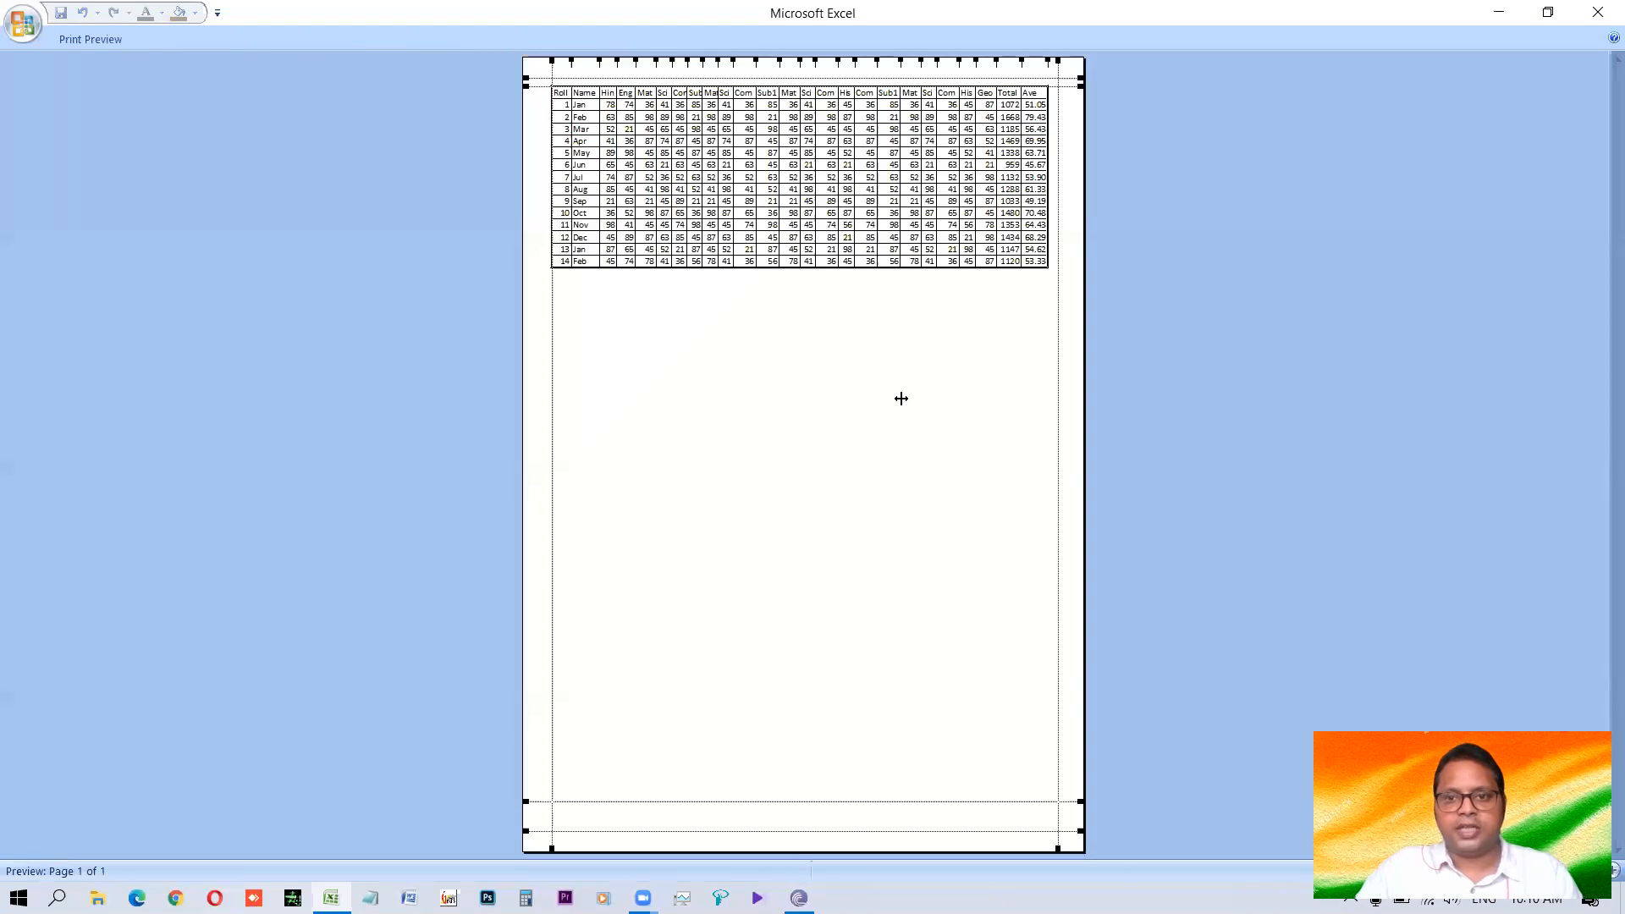
key("Escape")
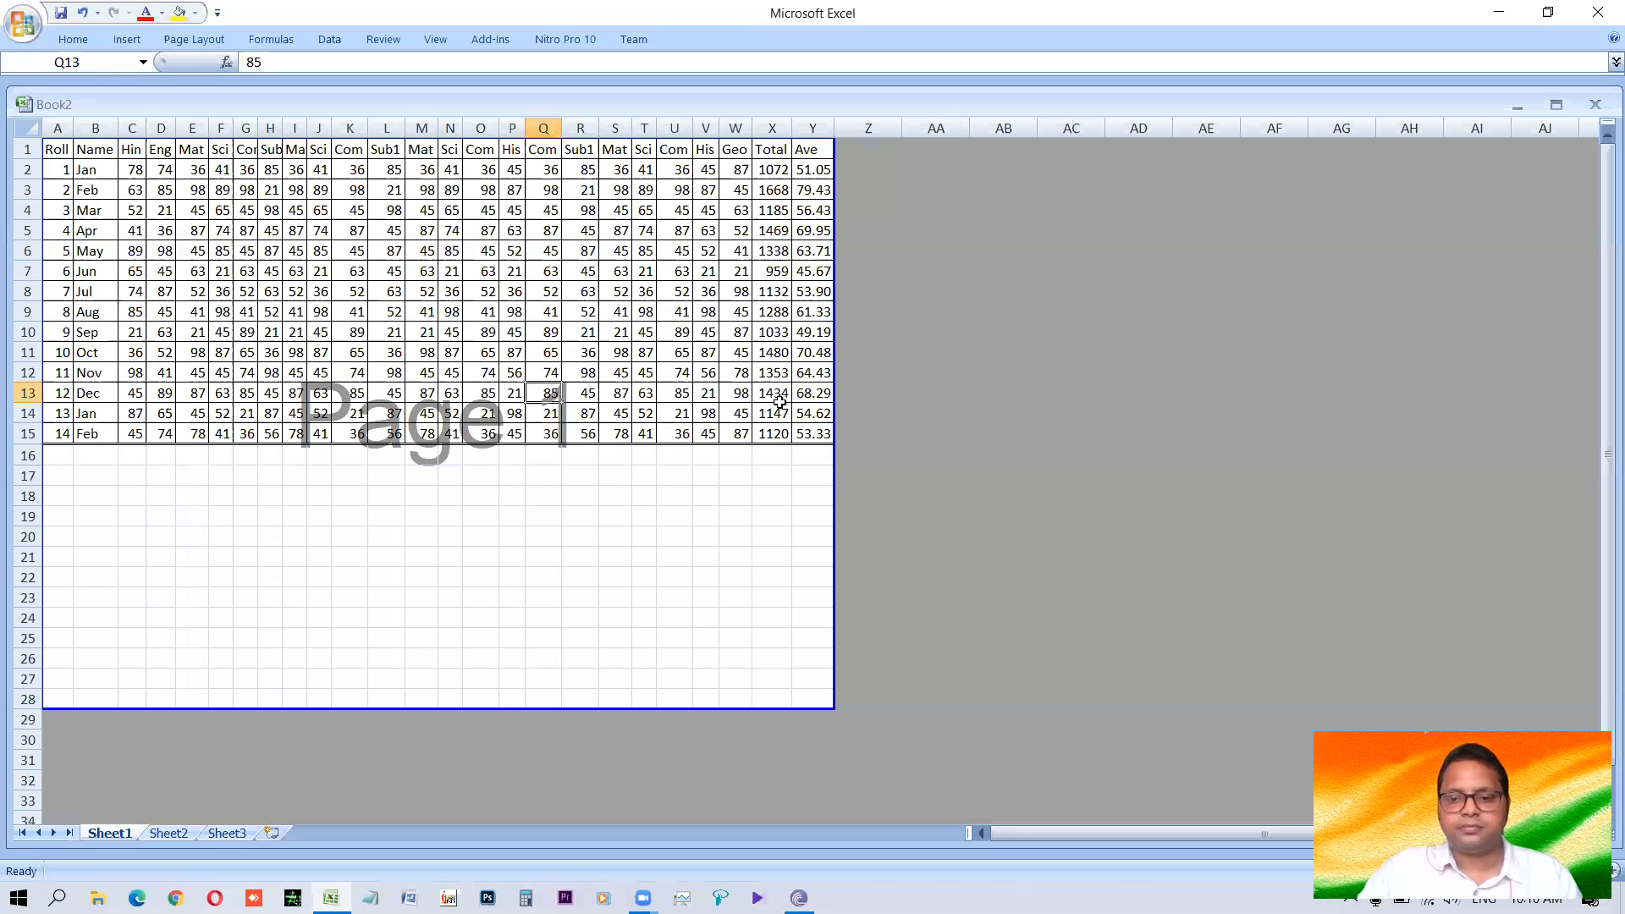